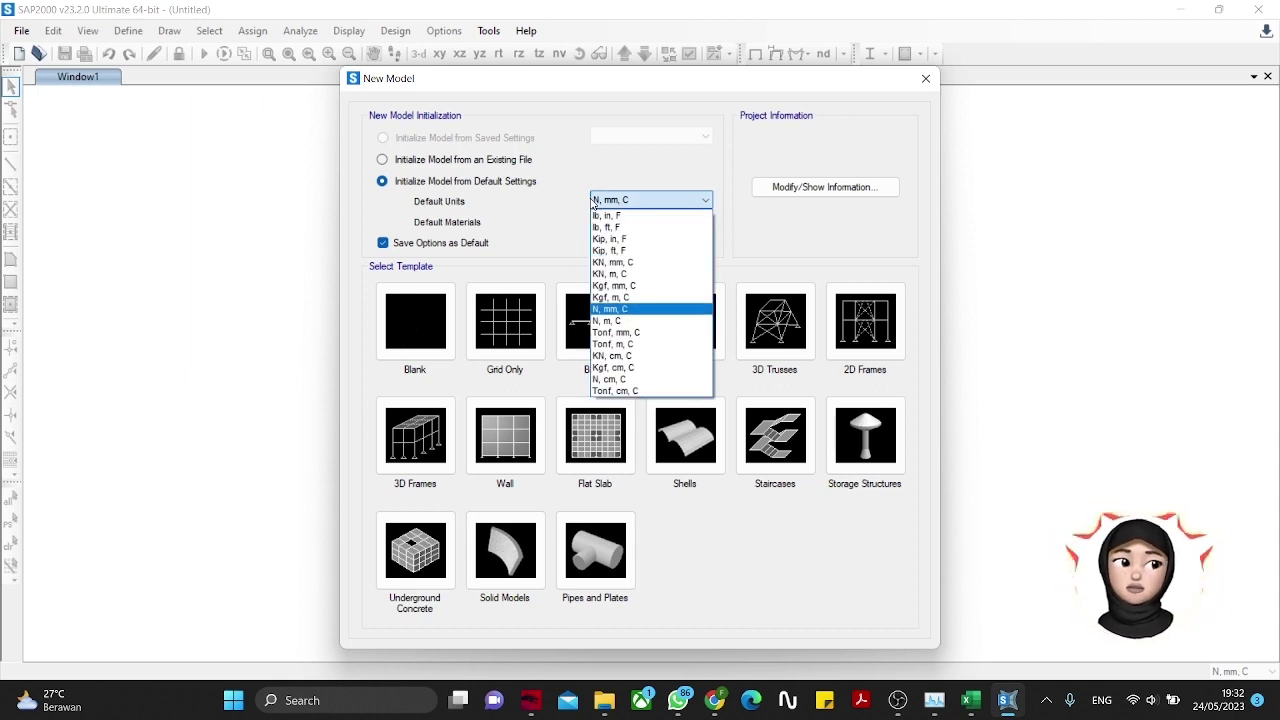
Step: Leave default units at N, mm, C and materials at United States, and show the project information
click(594, 203)
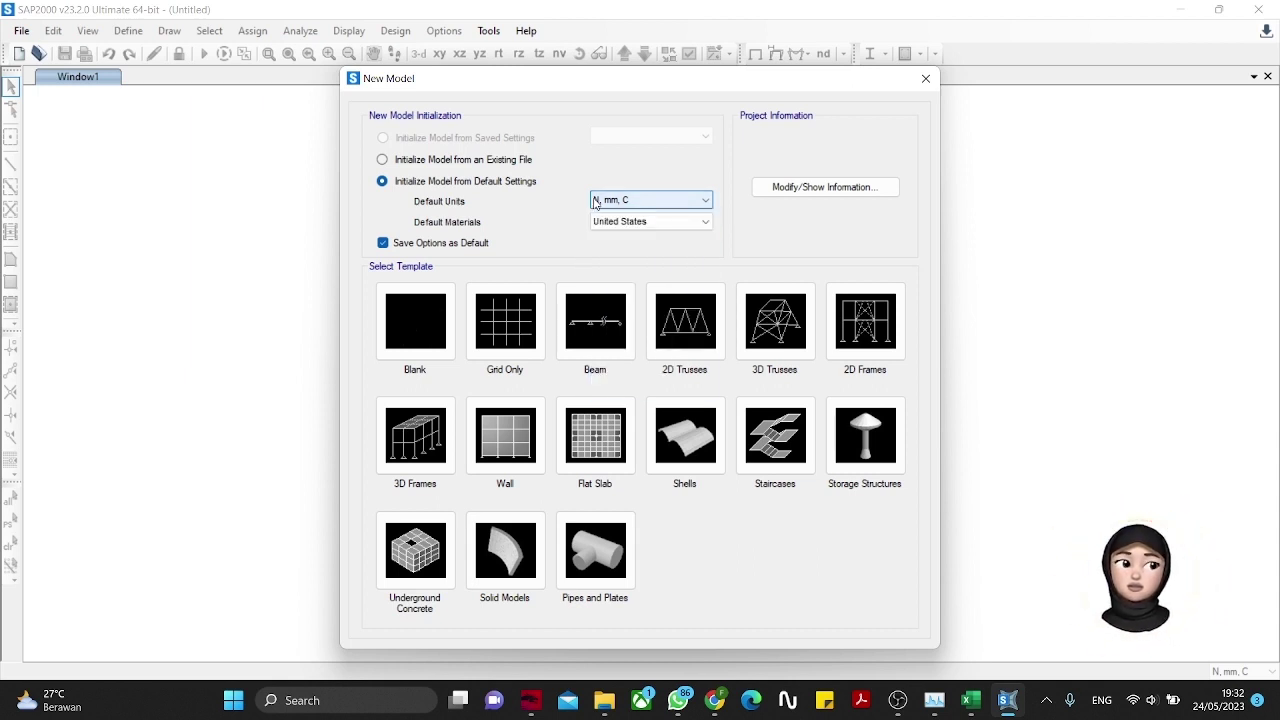
click(659, 223)
click(659, 224)
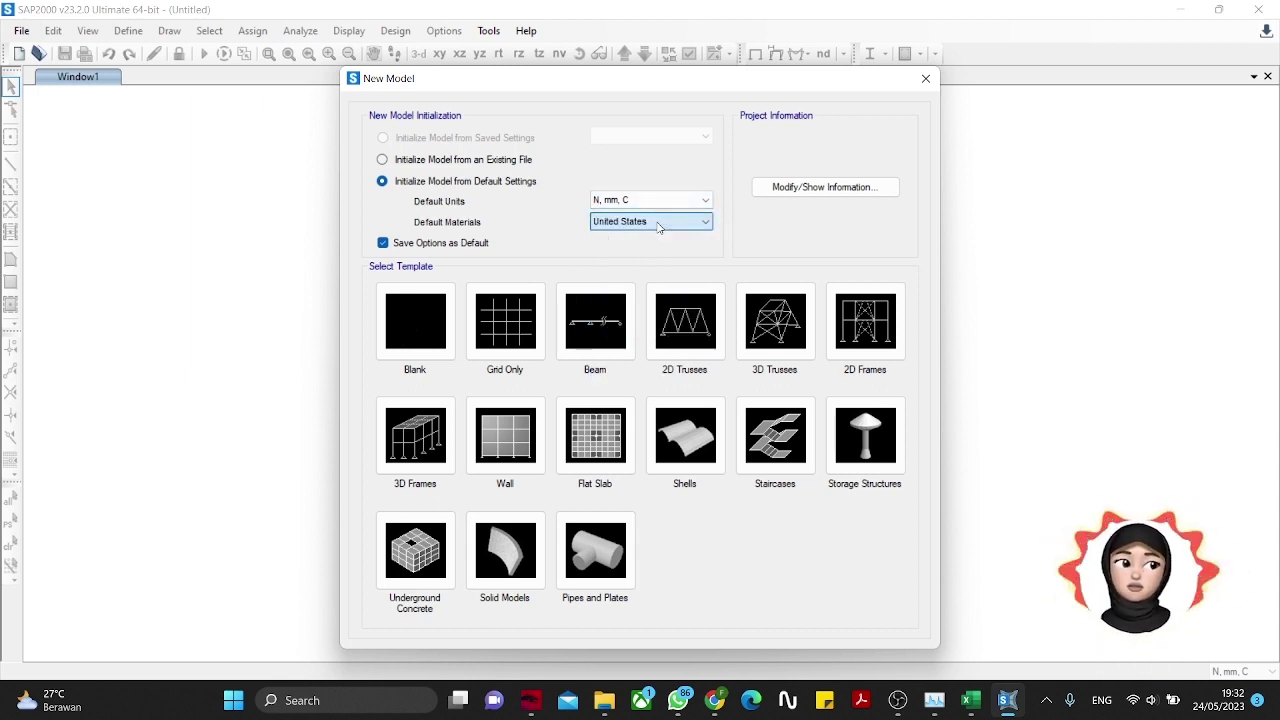
click(805, 187)
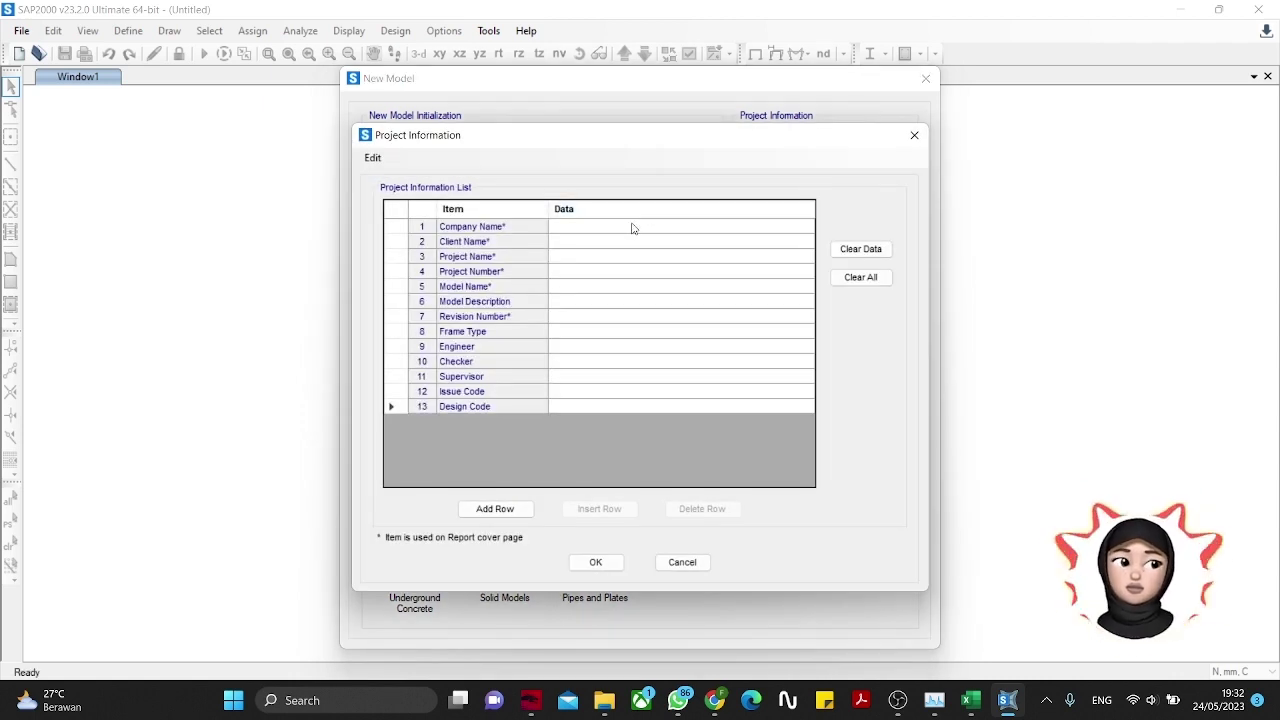
Step: Enter the company and client names, project 'Analisis Struktur Jembatan Rangka' and model name 'Swinfen Bridge'
click(632, 227)
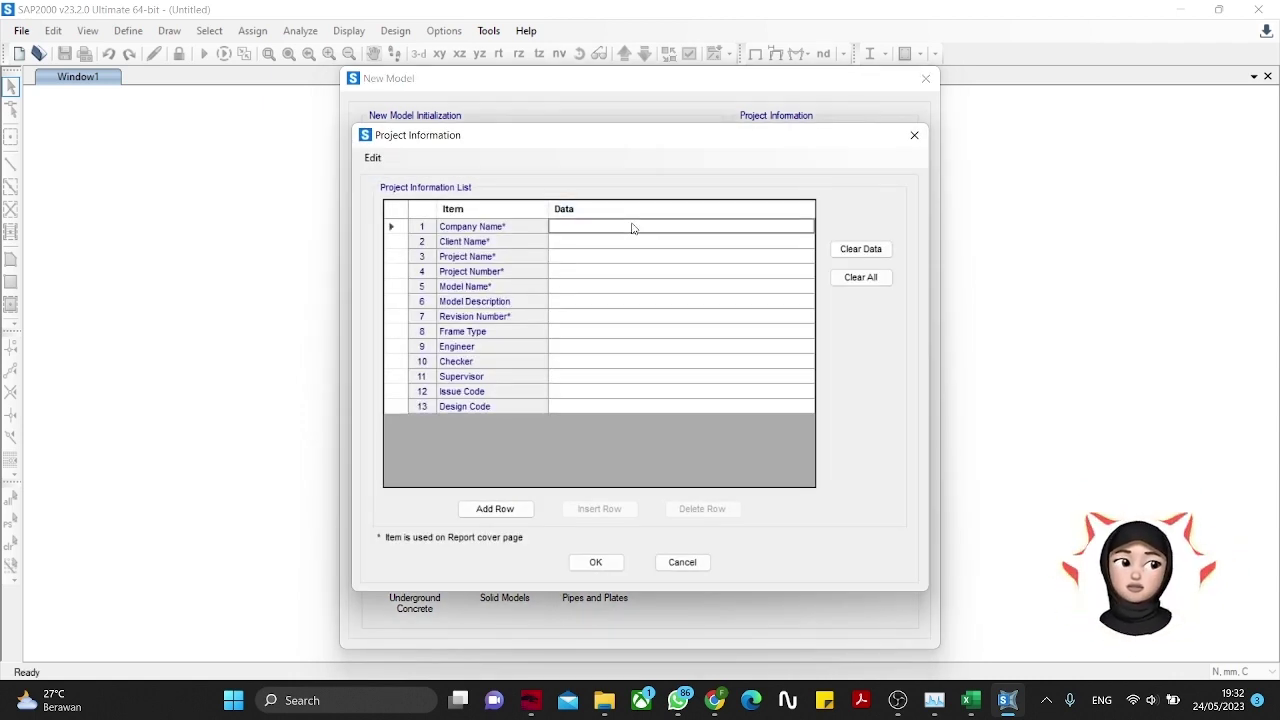
text(kELO)
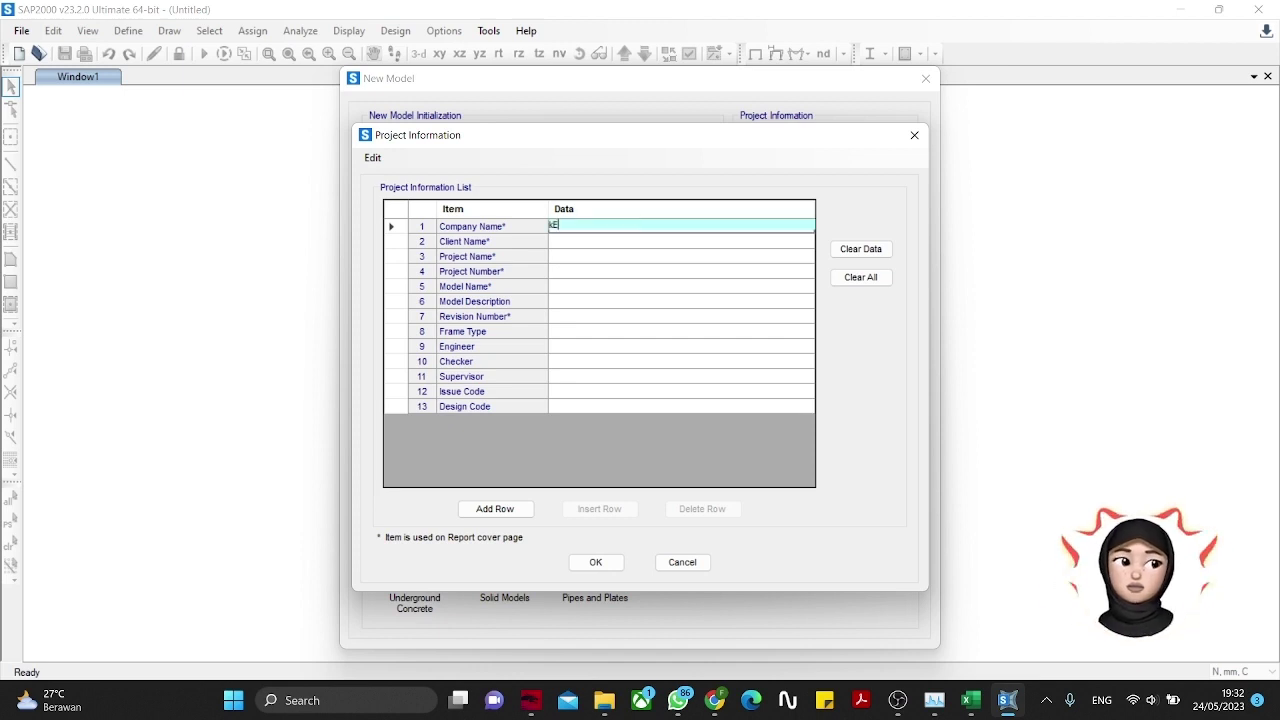
key(BackSpace)
key(BackSpace)
key(BackSpace)
key(BackSpace)
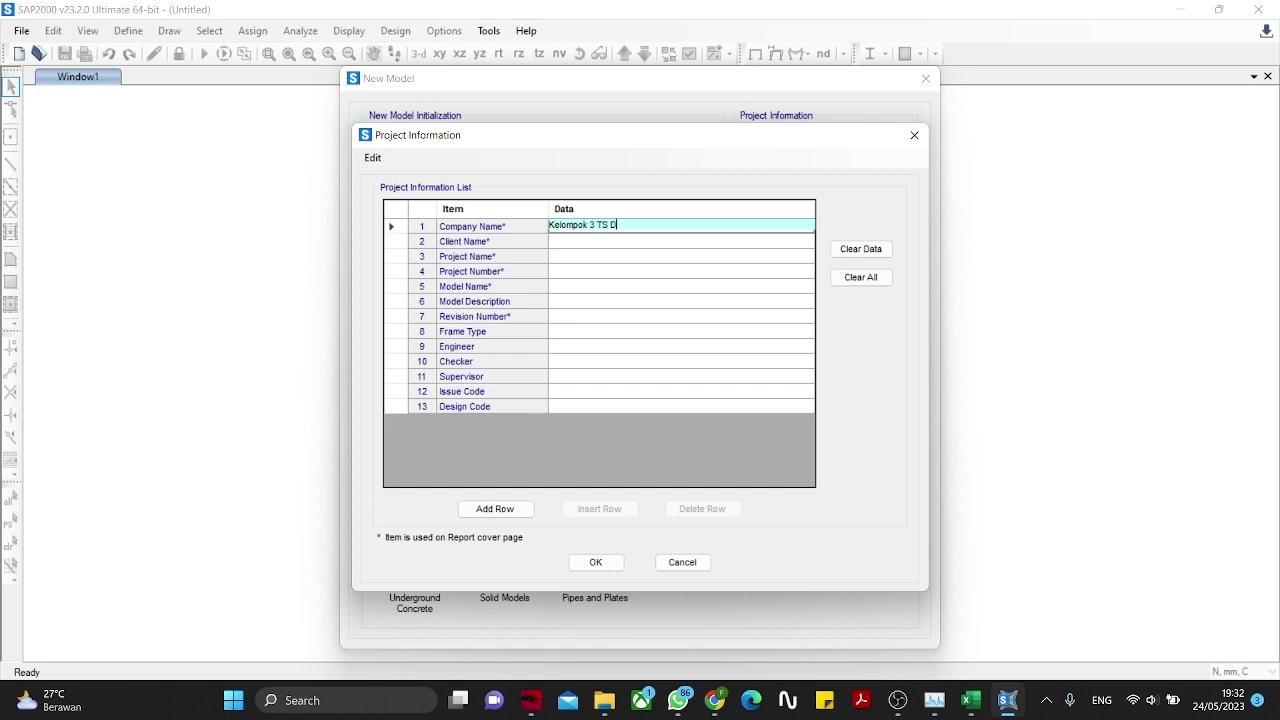
click(571, 241)
text(Metode Numerik)
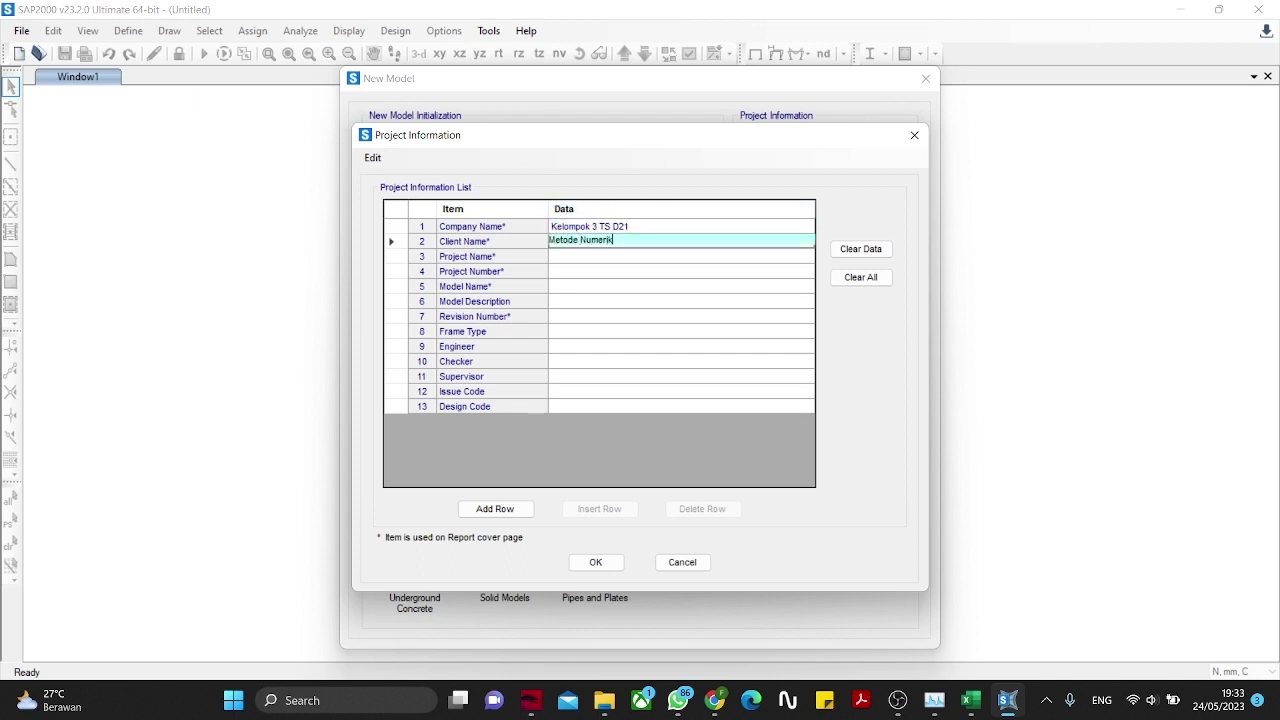
click(562, 257)
text(A)
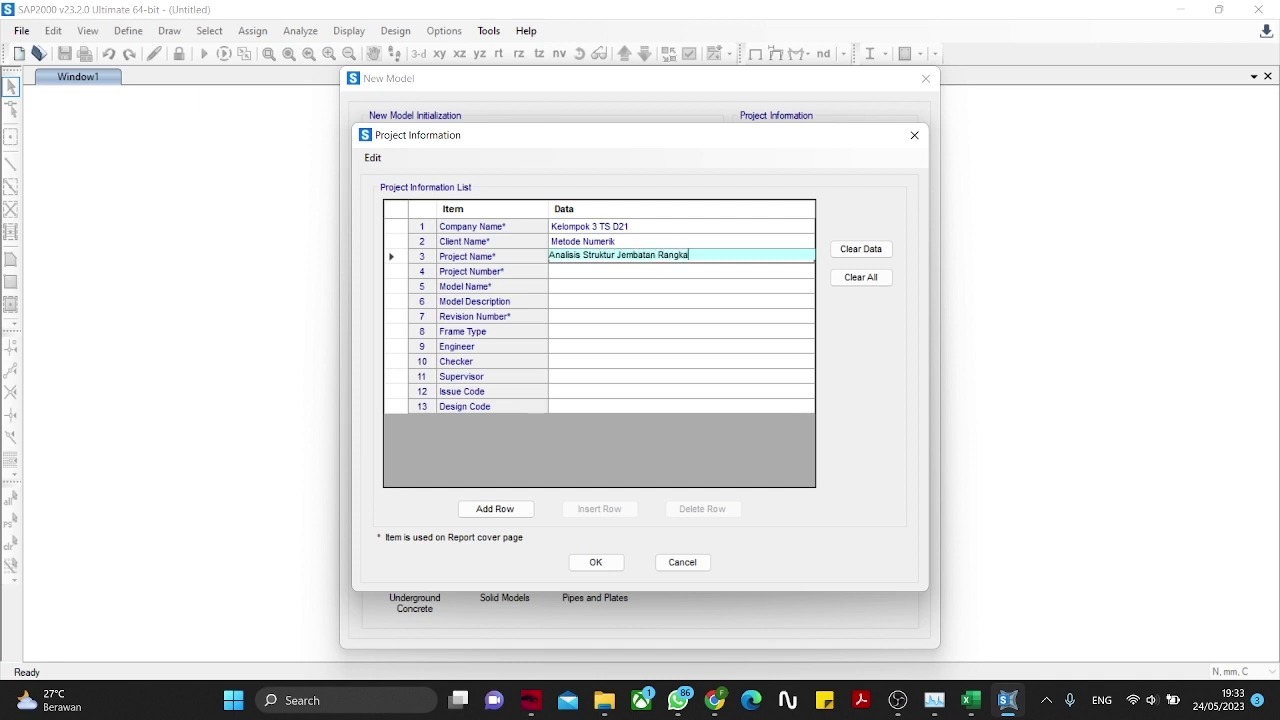
click(560, 288)
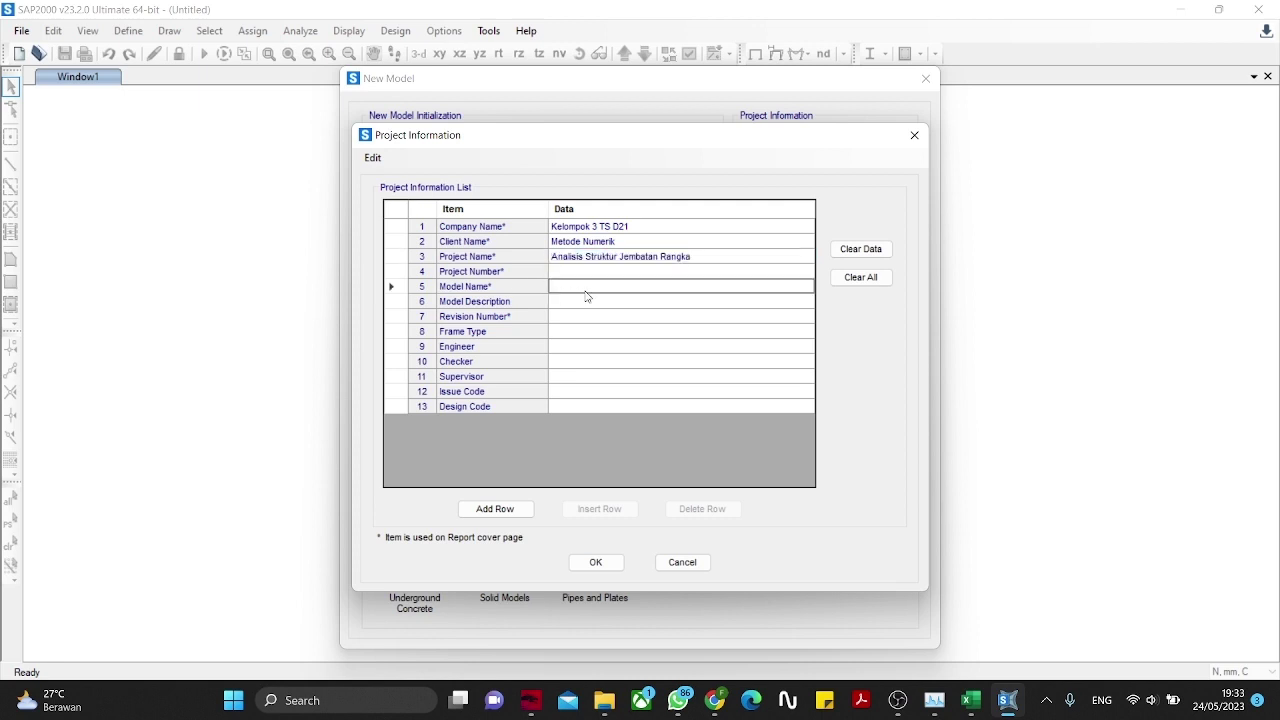
text(Swinfen Bridge)
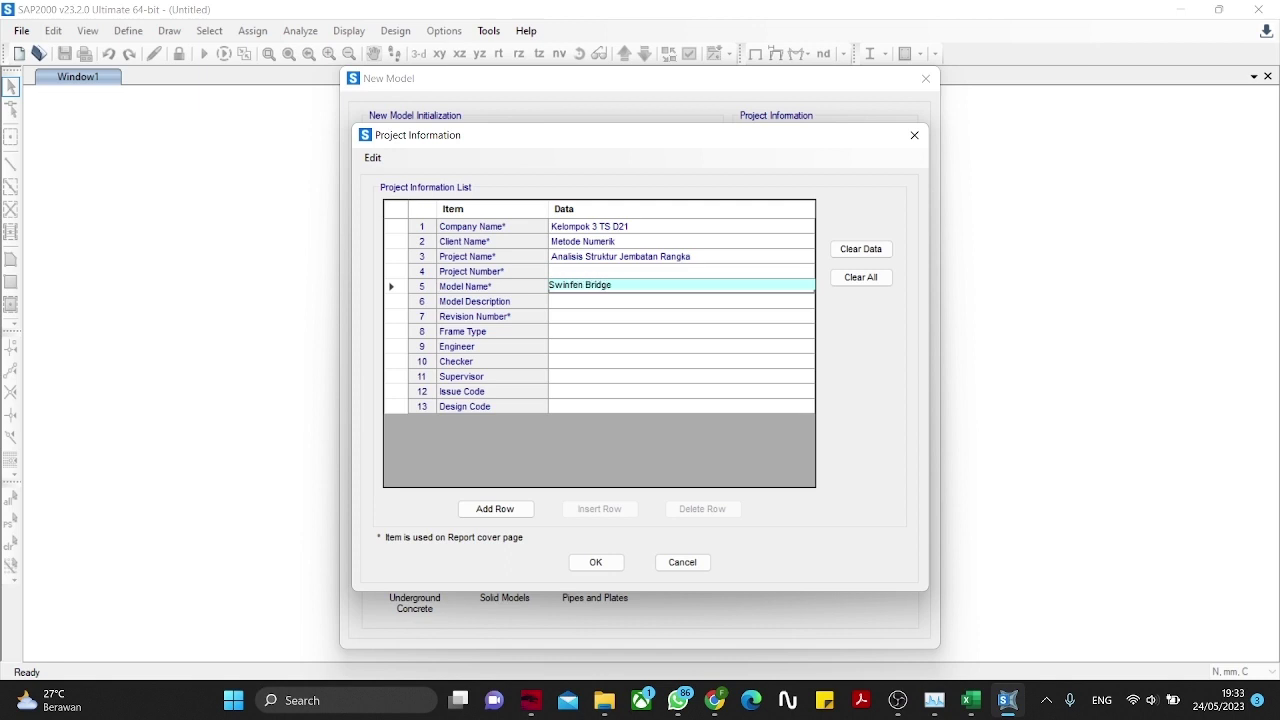
Step: Set revision number '-', fill in the engineer's and checker's names, and confirm the project information
click(612, 319)
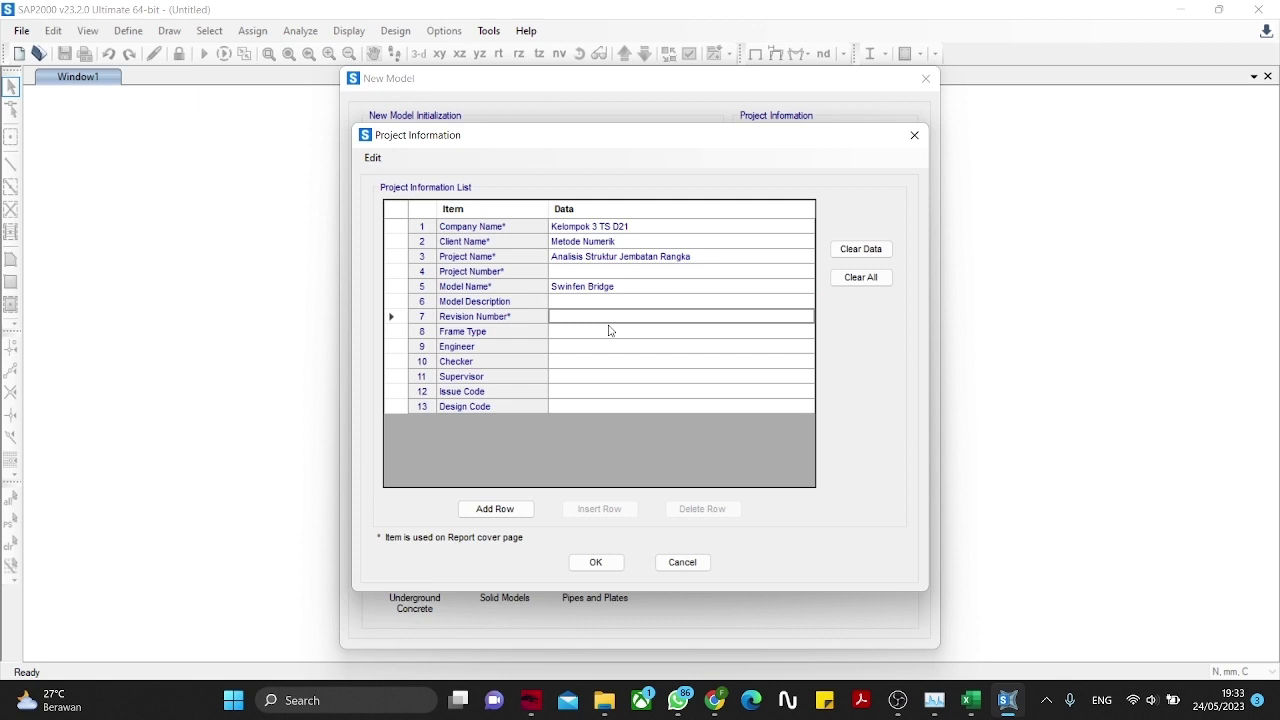
text(-)
click(585, 347)
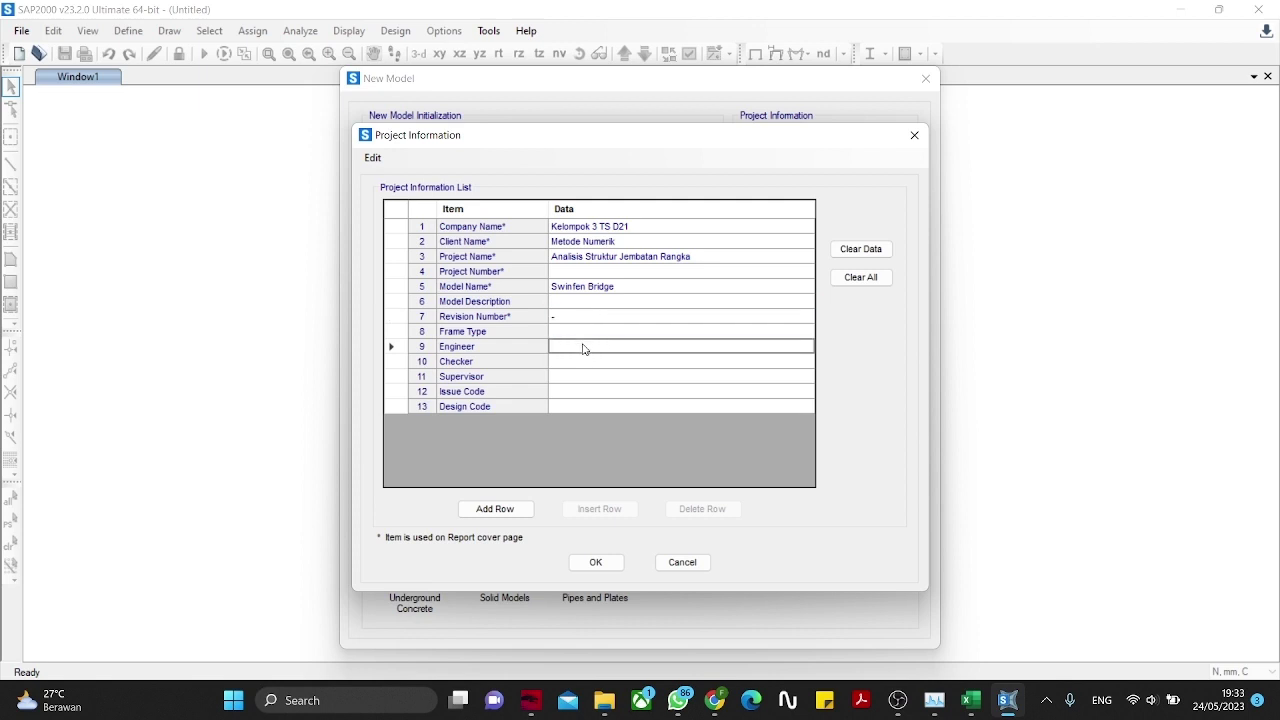
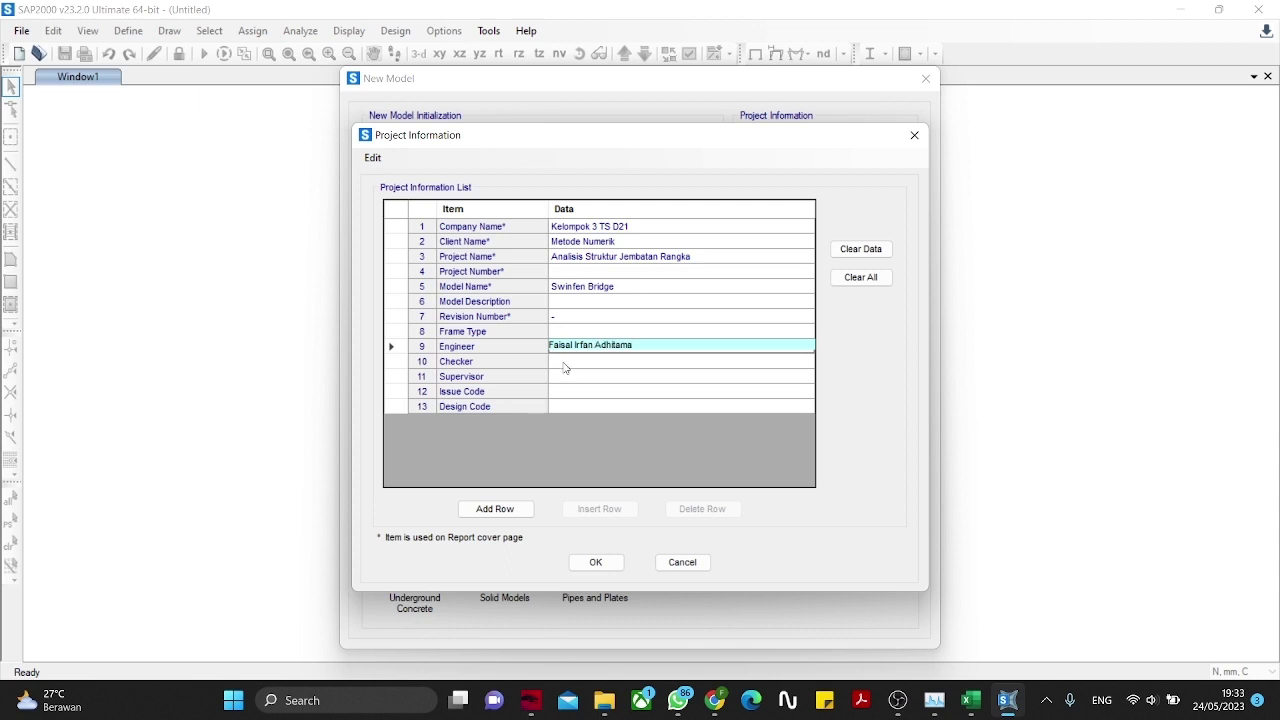
click(564, 364)
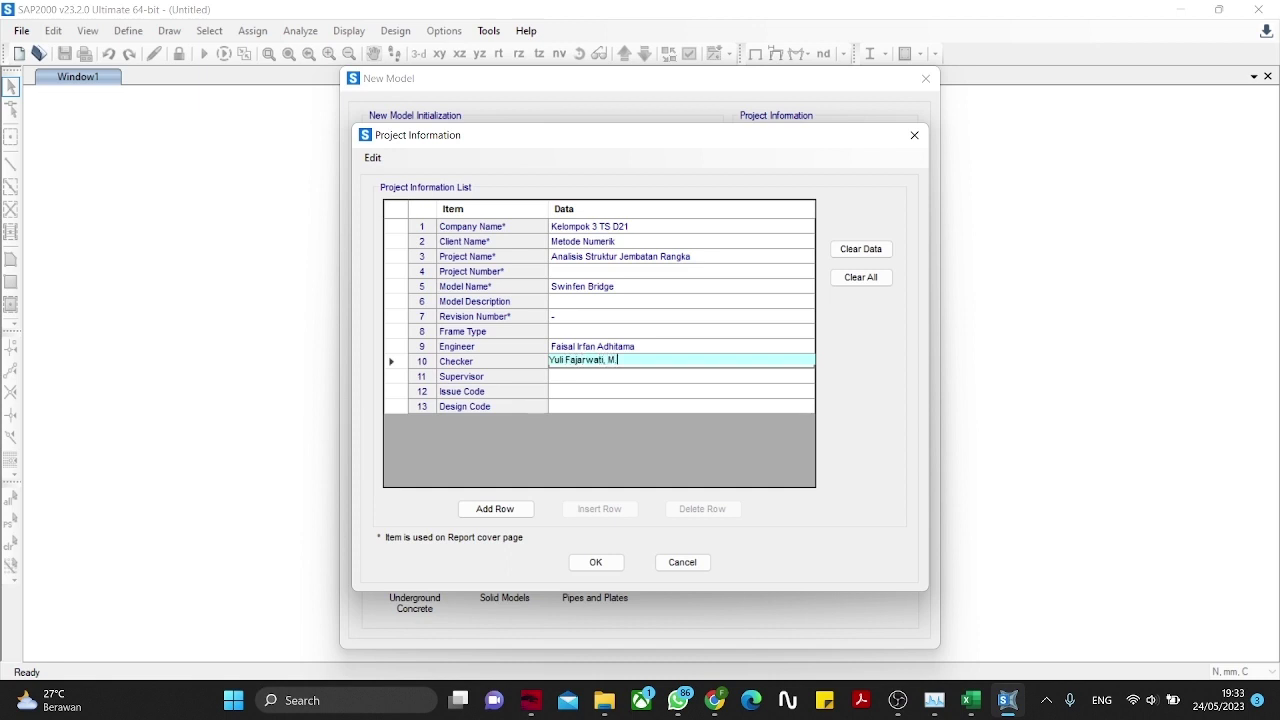
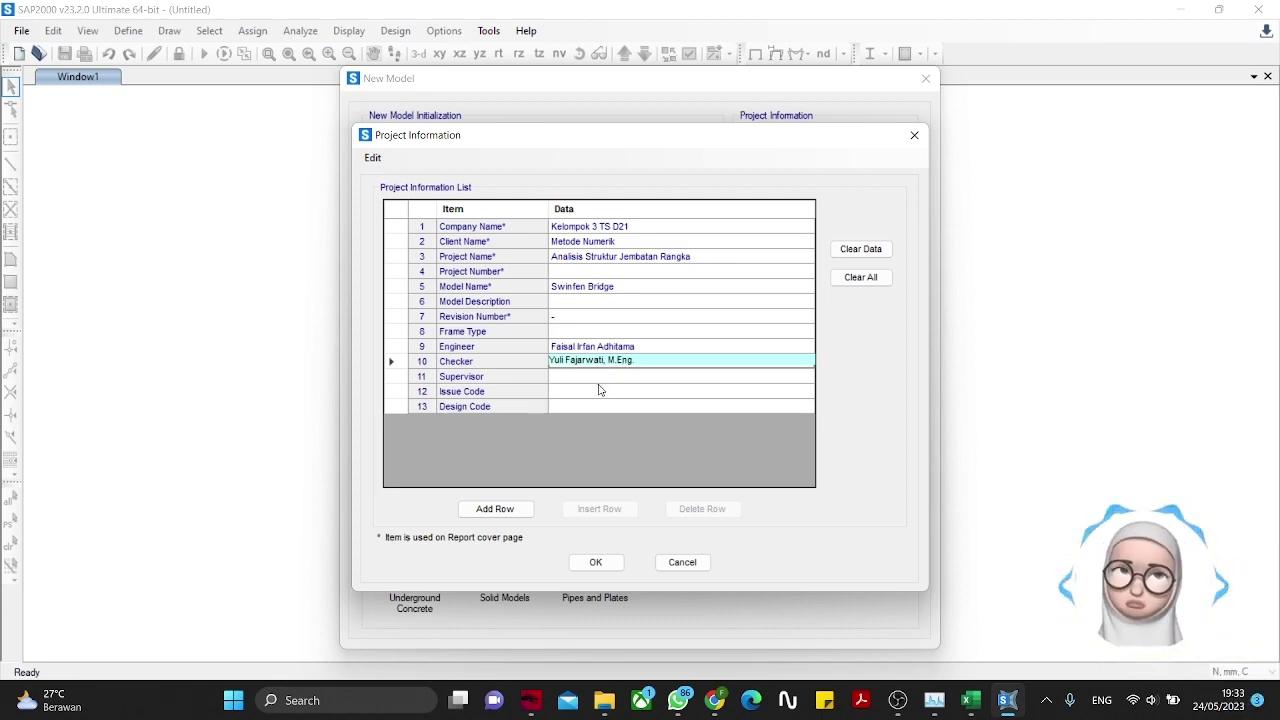
click(595, 562)
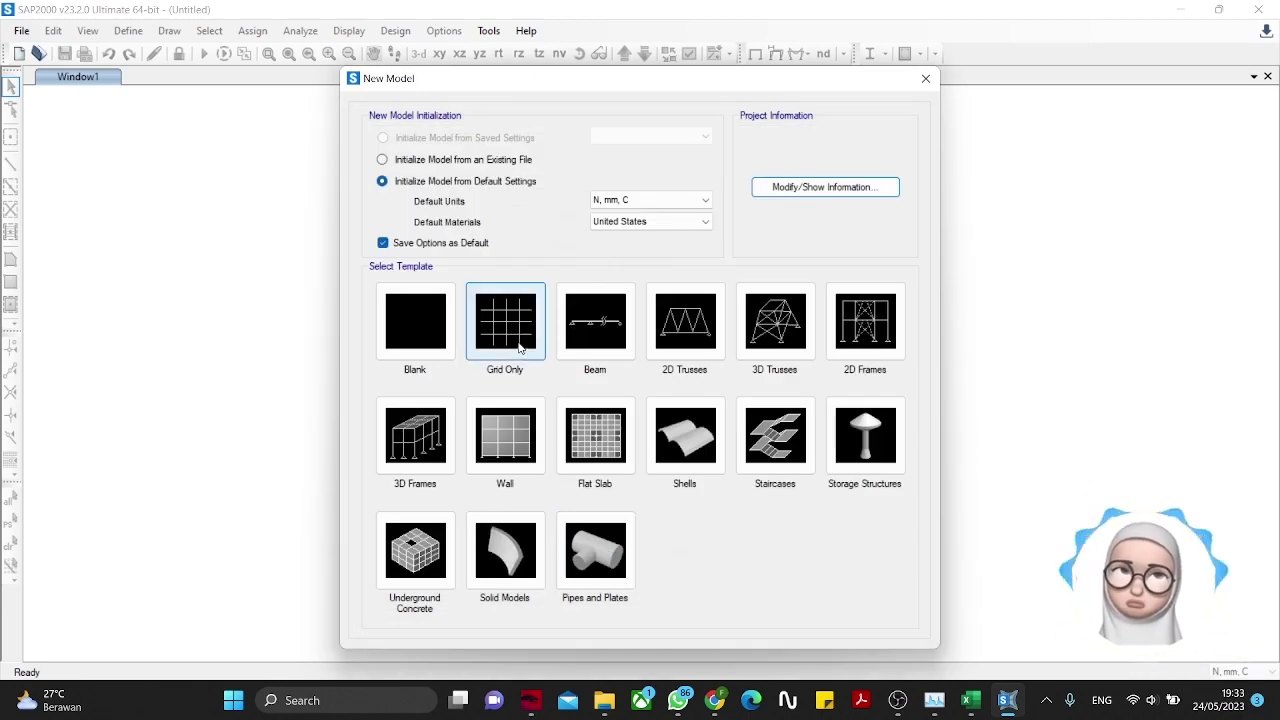
Step: Create a Grid Only model with the default 6000 mm quick grid, keeping just the X-Y plan view
click(488, 333)
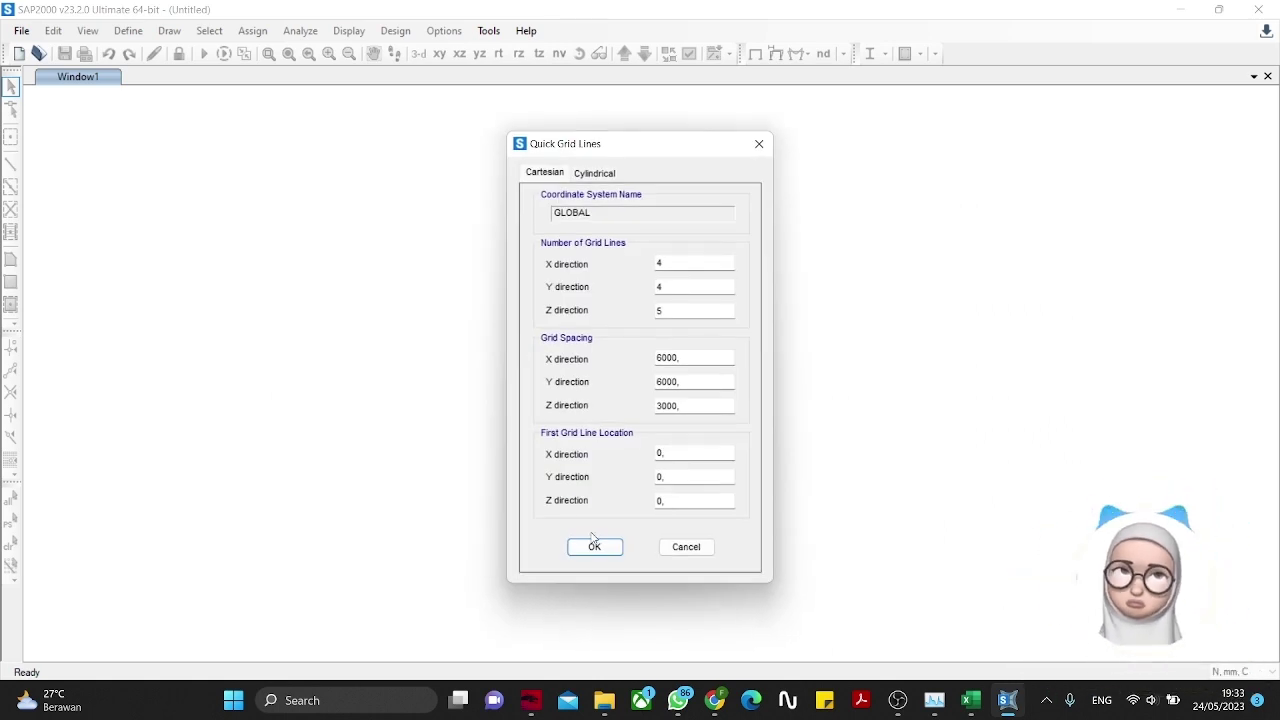
click(594, 546)
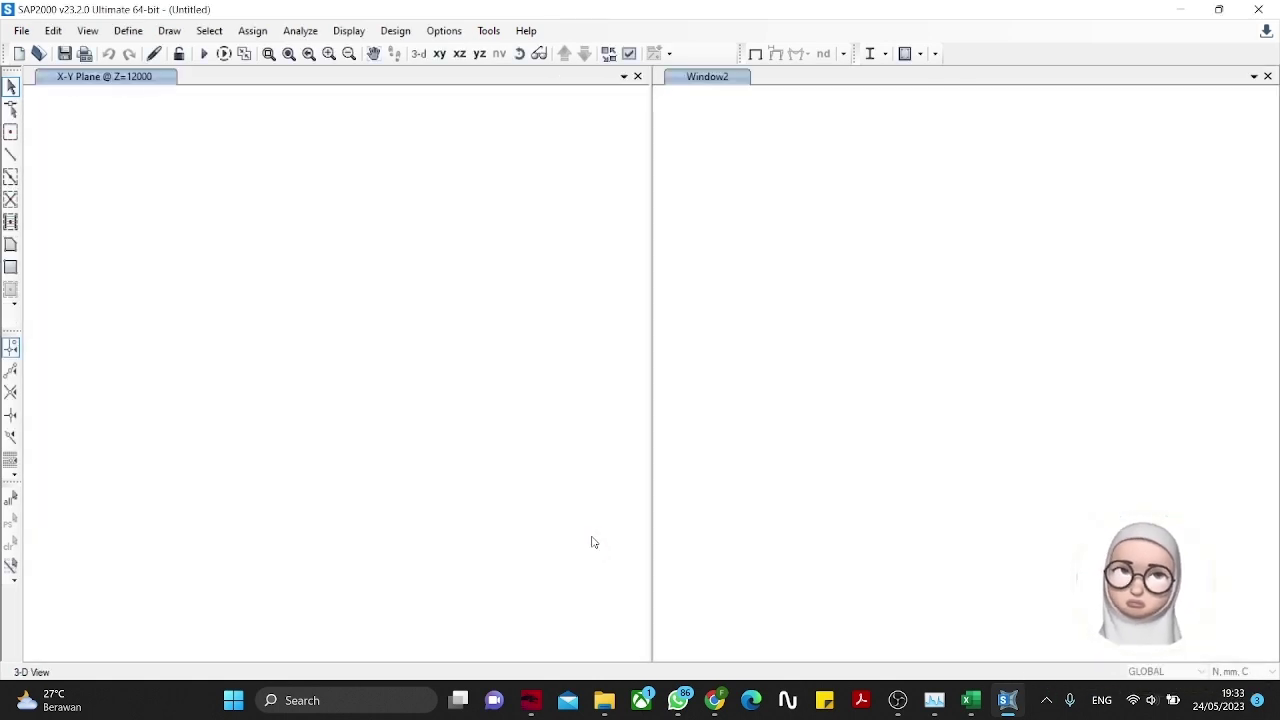
click(1267, 77)
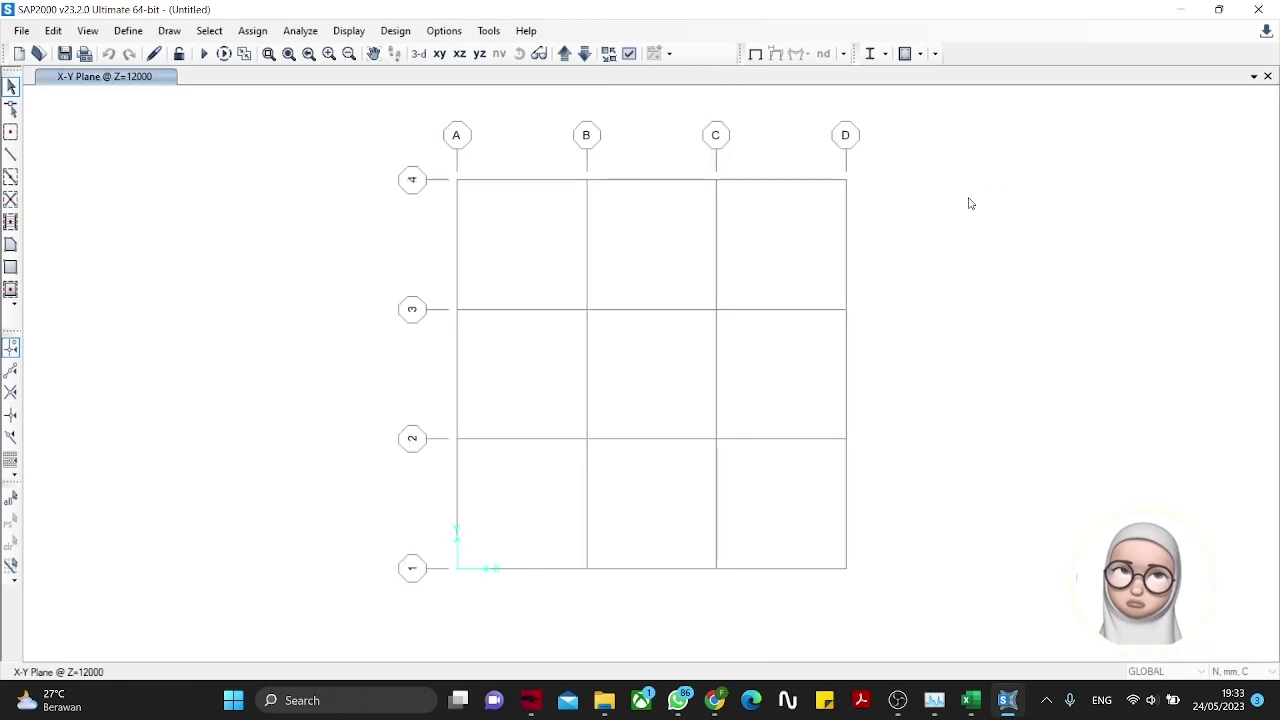
right_click(903, 203)
Step: Replace the GLOBAL grid's X lines with lines every 500 mm up to 3000
click(915, 208)
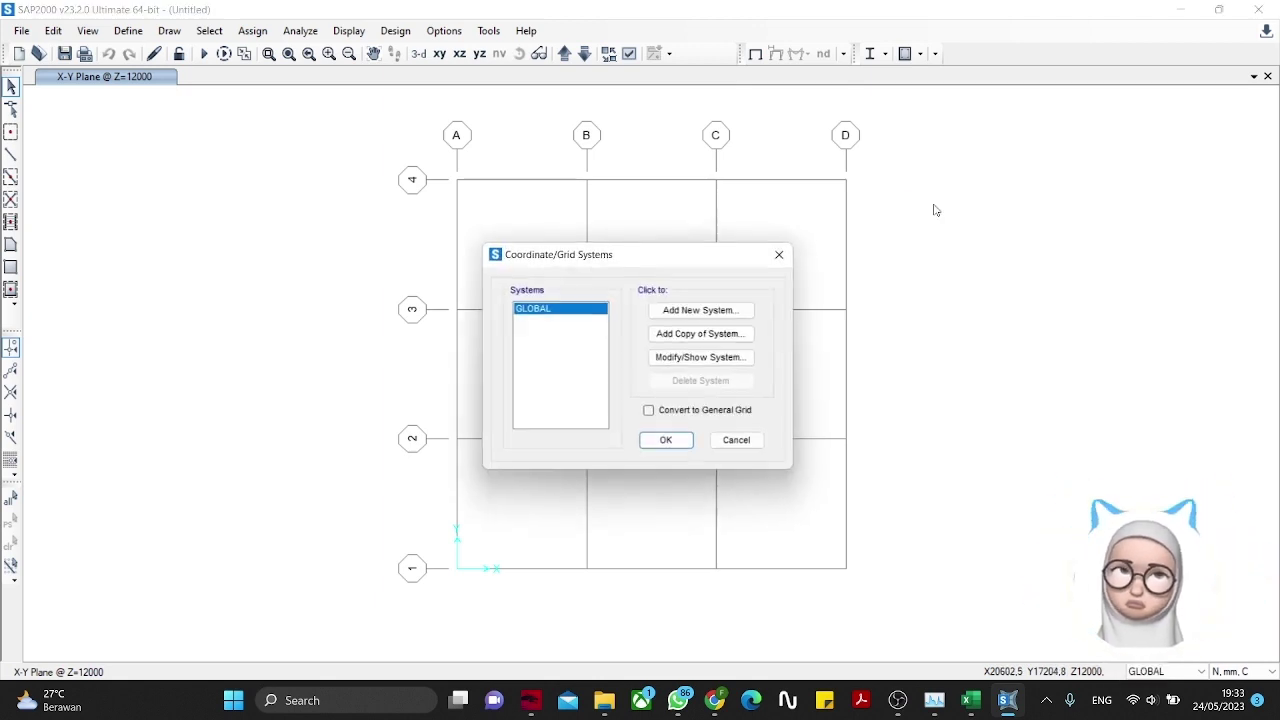
click(705, 358)
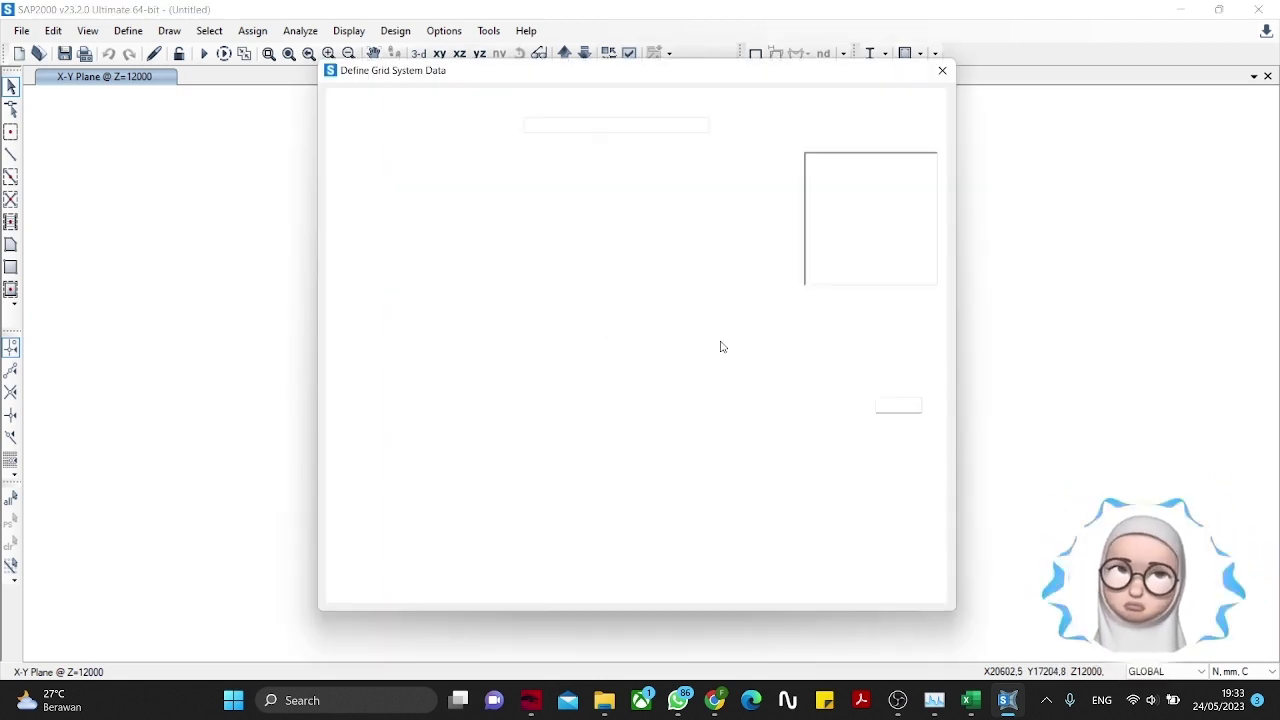
click(374, 206)
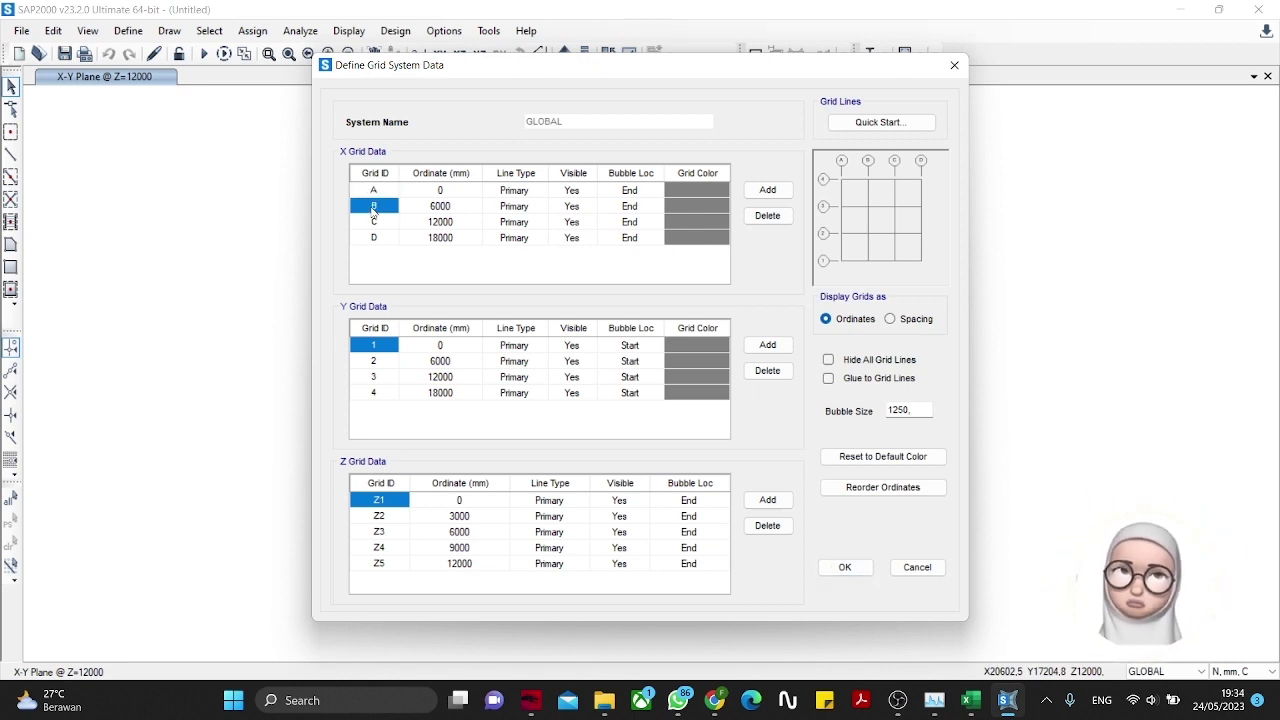
shift+click(695, 240)
click(767, 218)
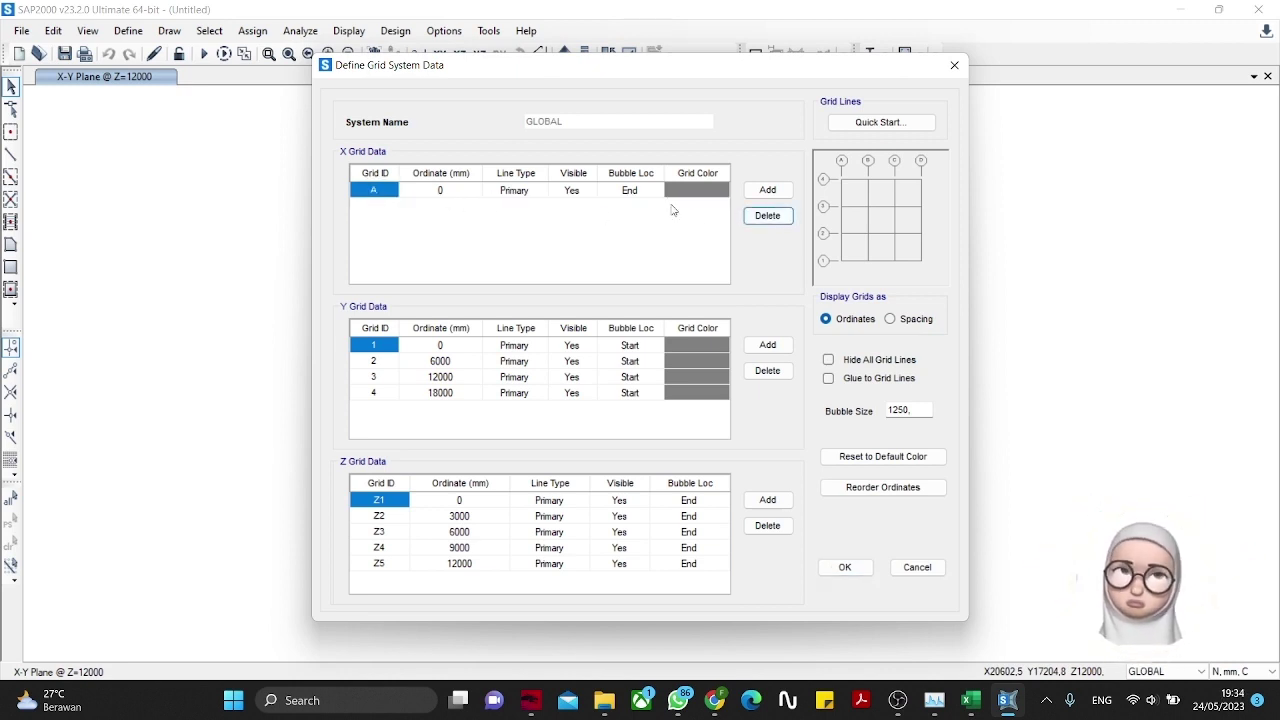
click(767, 189)
click(447, 206)
double_click(447, 206)
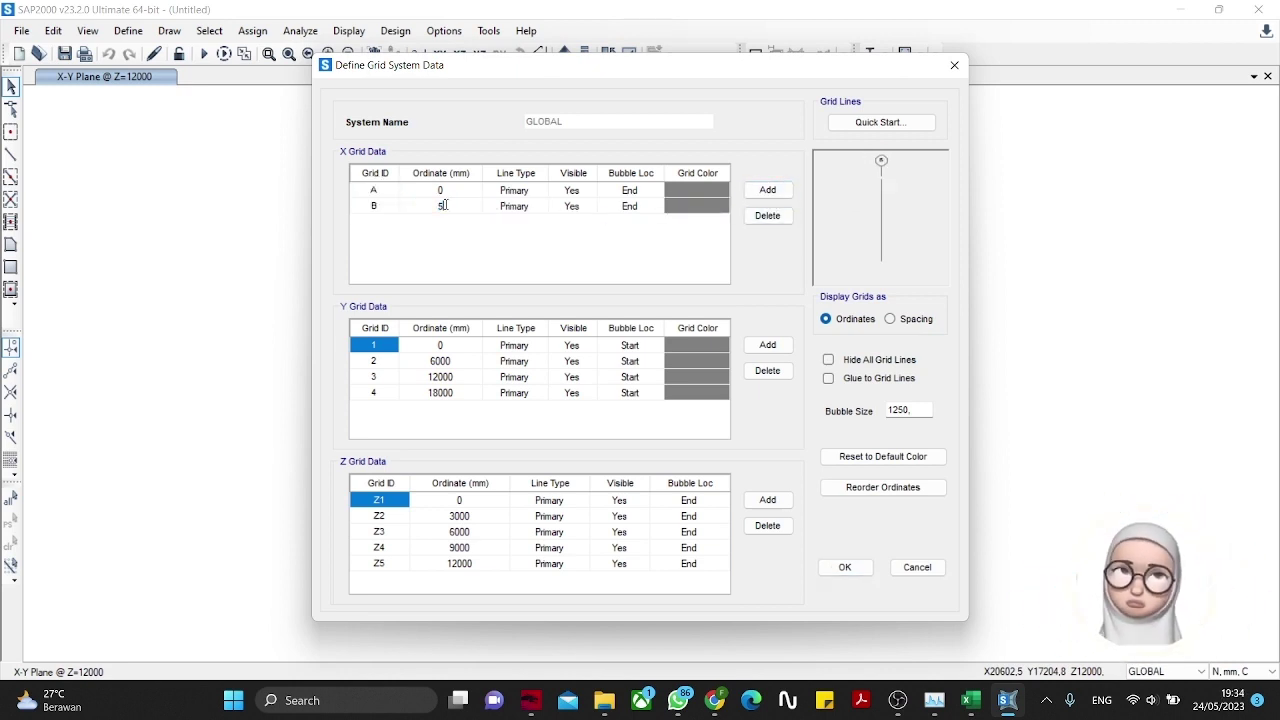
text(500)
click(754, 196)
click(754, 196)
click(754, 196)
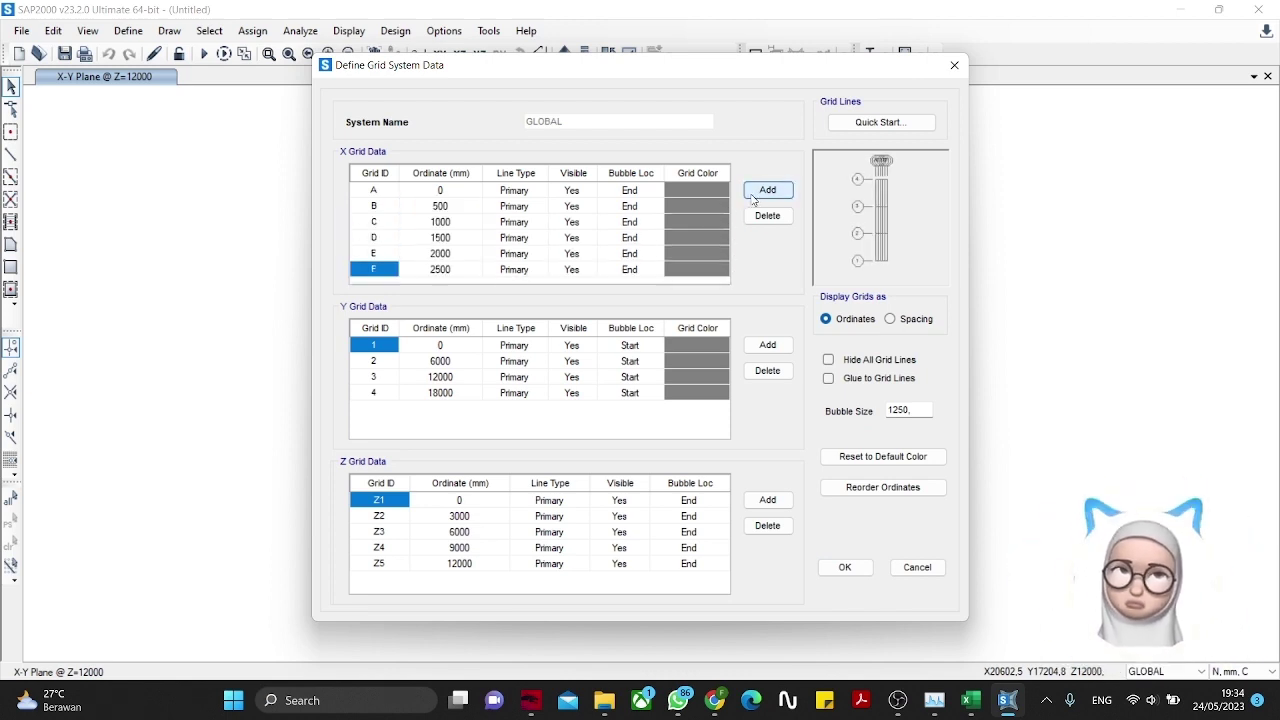
click(754, 196)
click(754, 196)
Step: Reduce the Y grid lines to 0 and 400 and the Z levels to 0 and 350
click(389, 365)
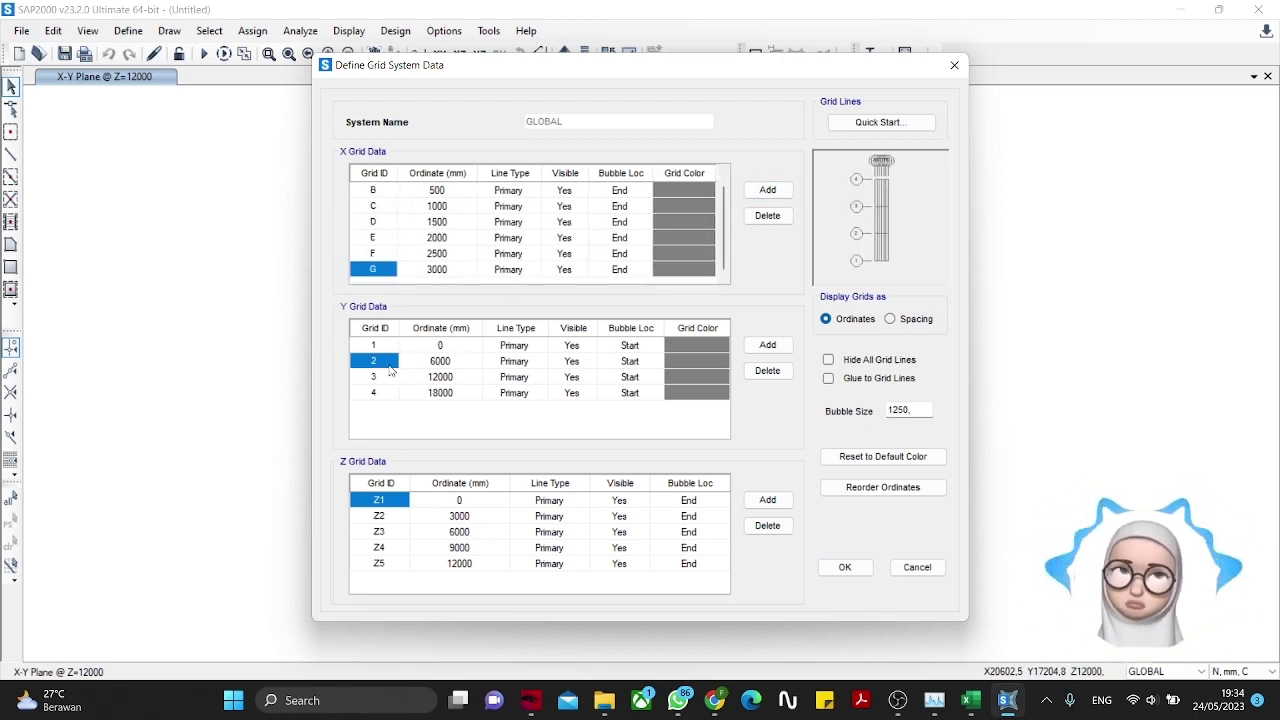
drag(395, 375, 690, 388)
click(773, 382)
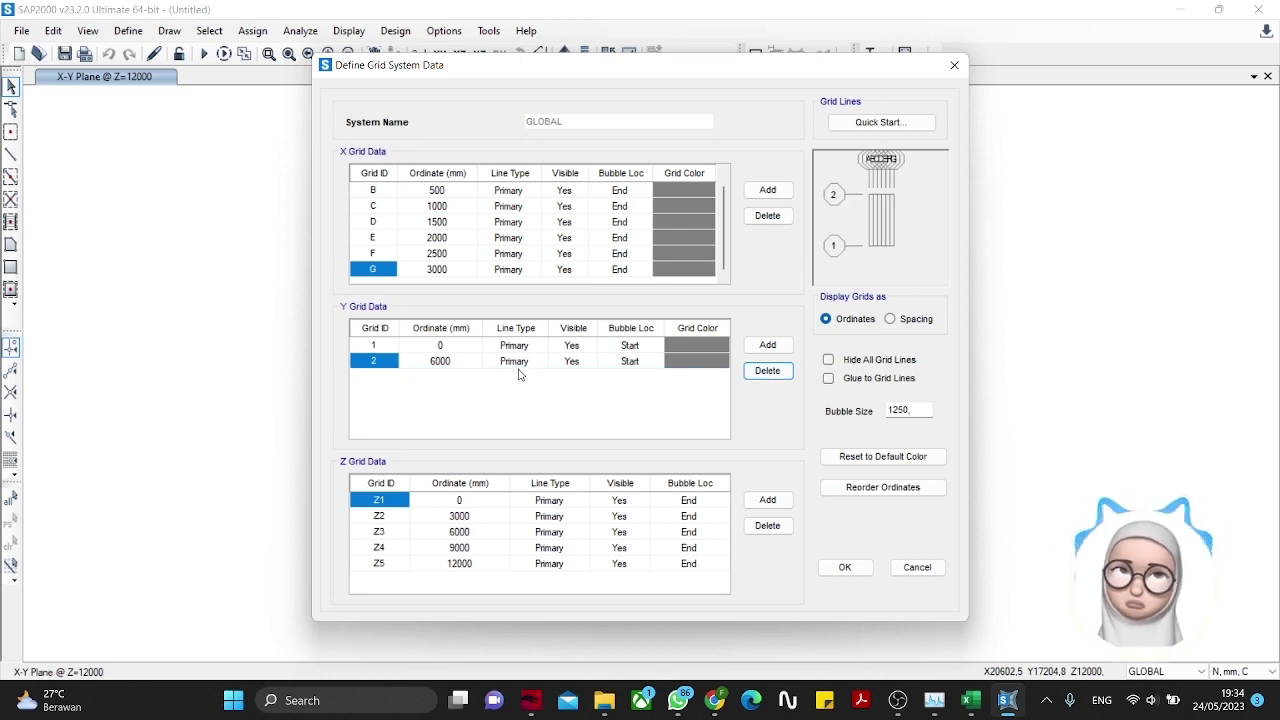
click(465, 365)
text(400)
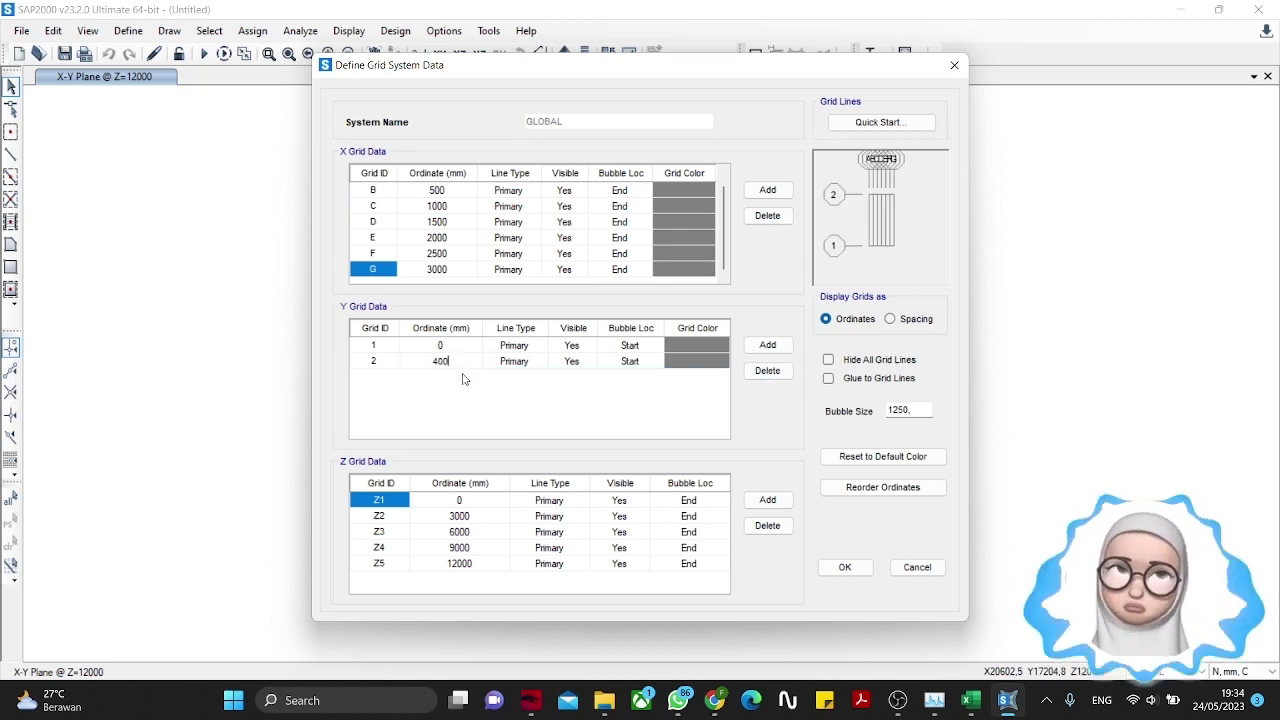
click(392, 532)
shift+click(689, 564)
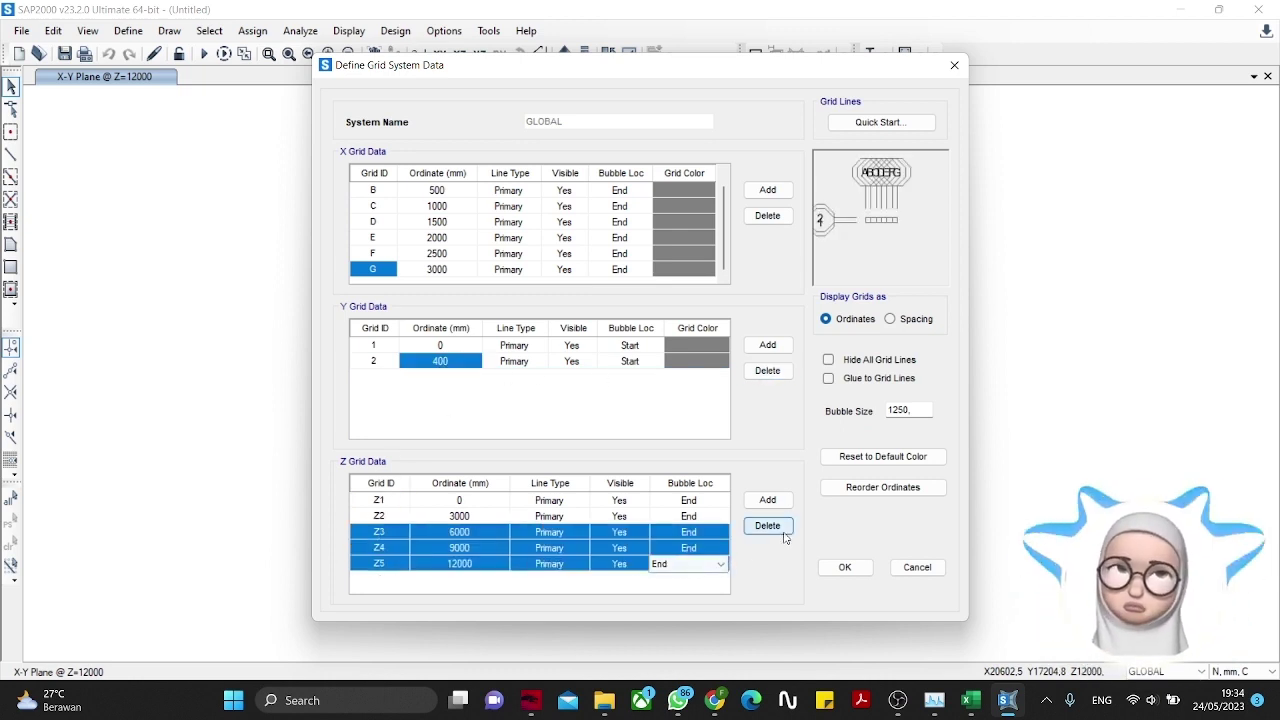
click(767, 525)
click(491, 515)
text(350)
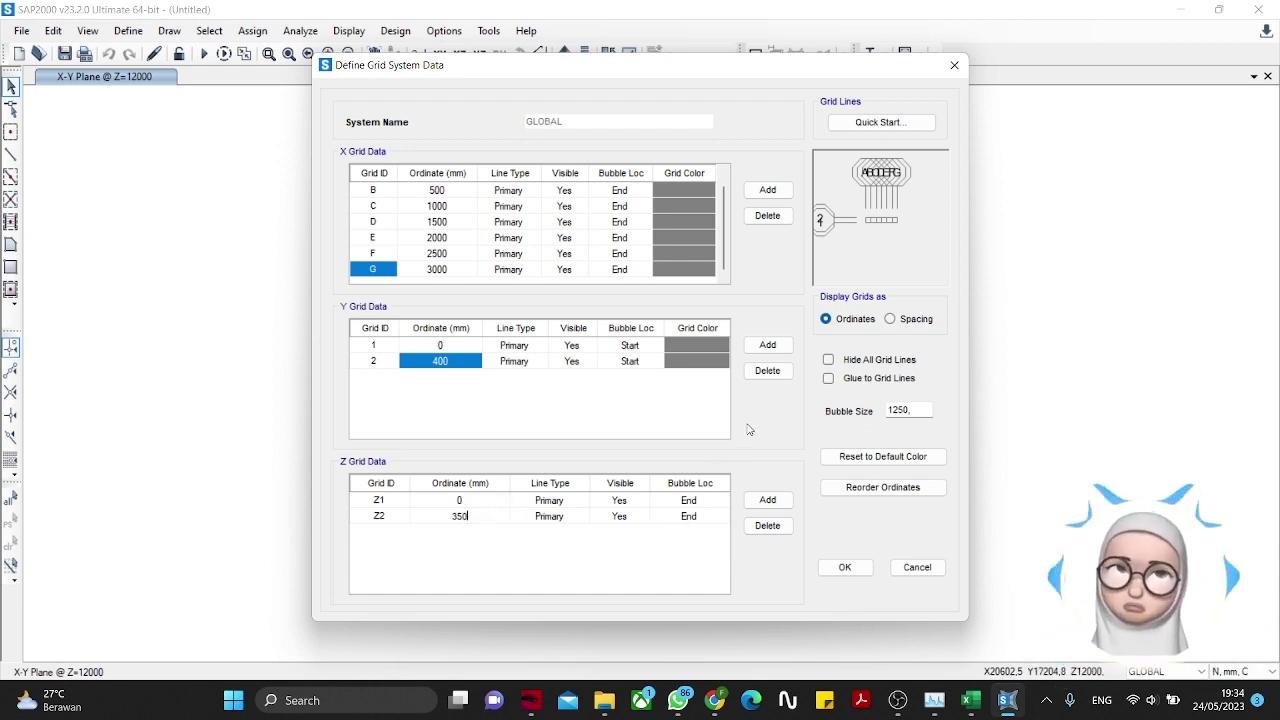
Step: Set the grid bubble size to 100 and accept the grid system
double_click(900, 408)
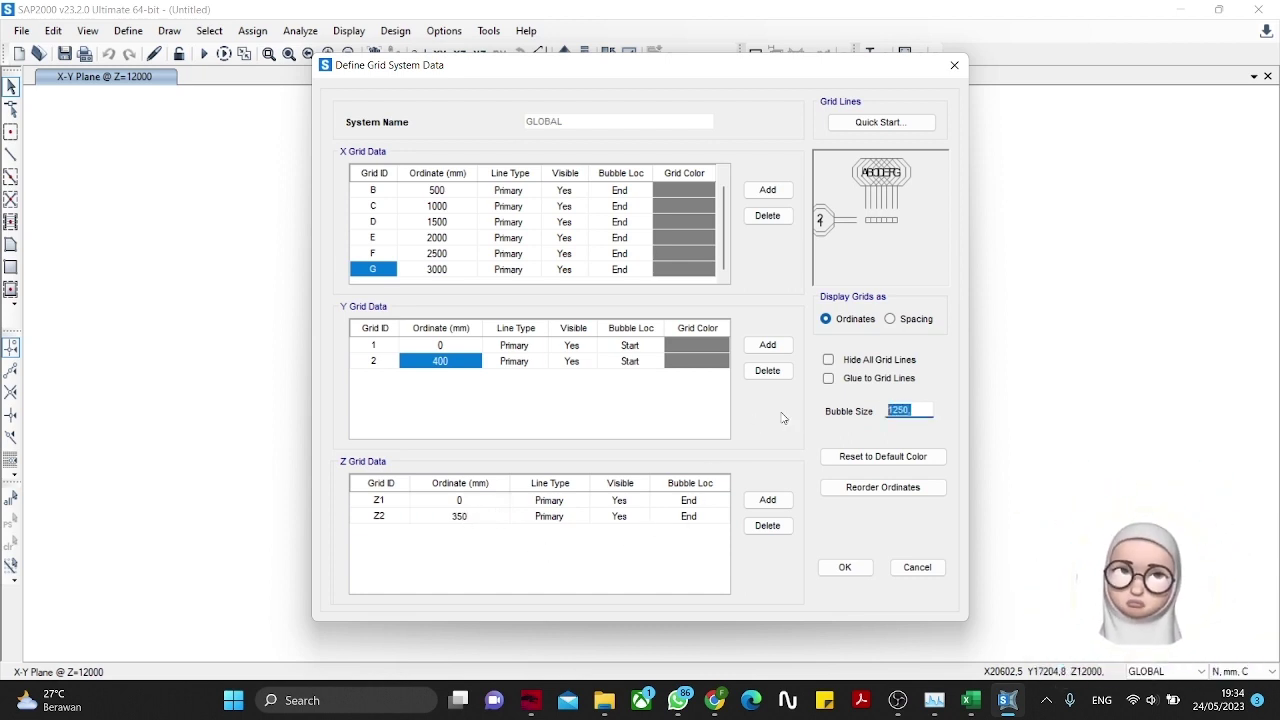
text(100)
key(Tab)
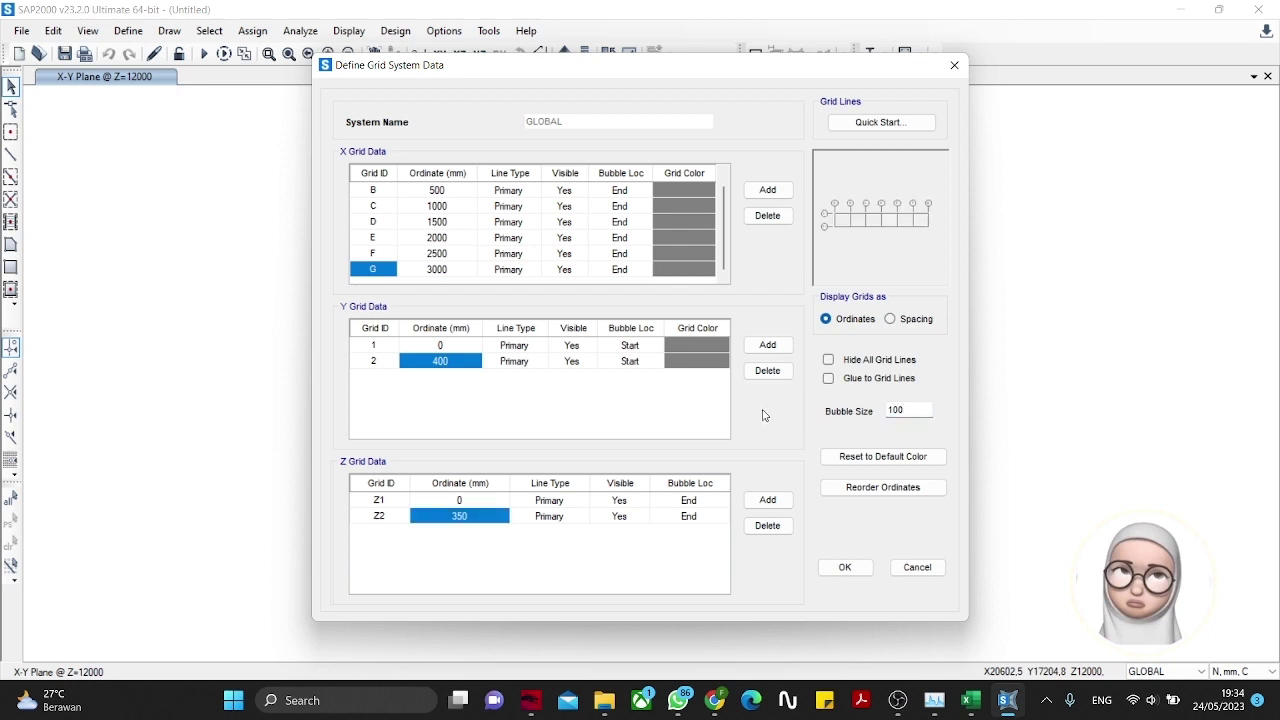
click(844, 566)
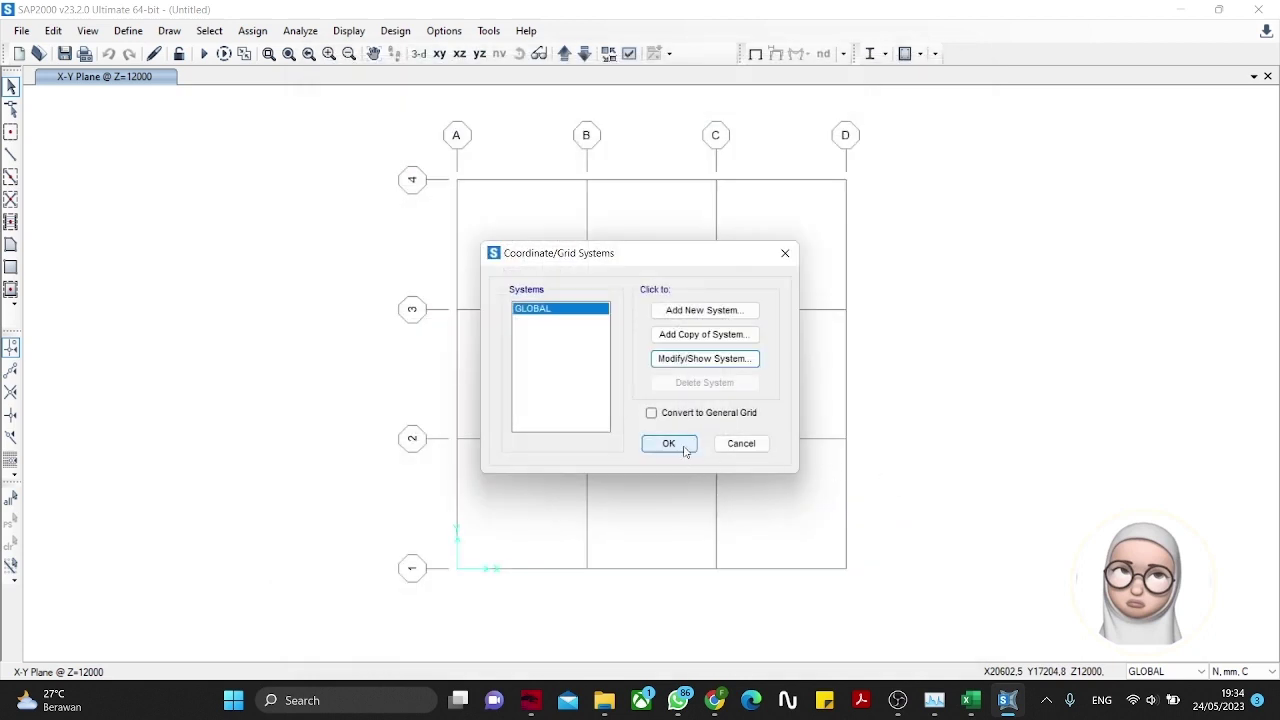
click(666, 444)
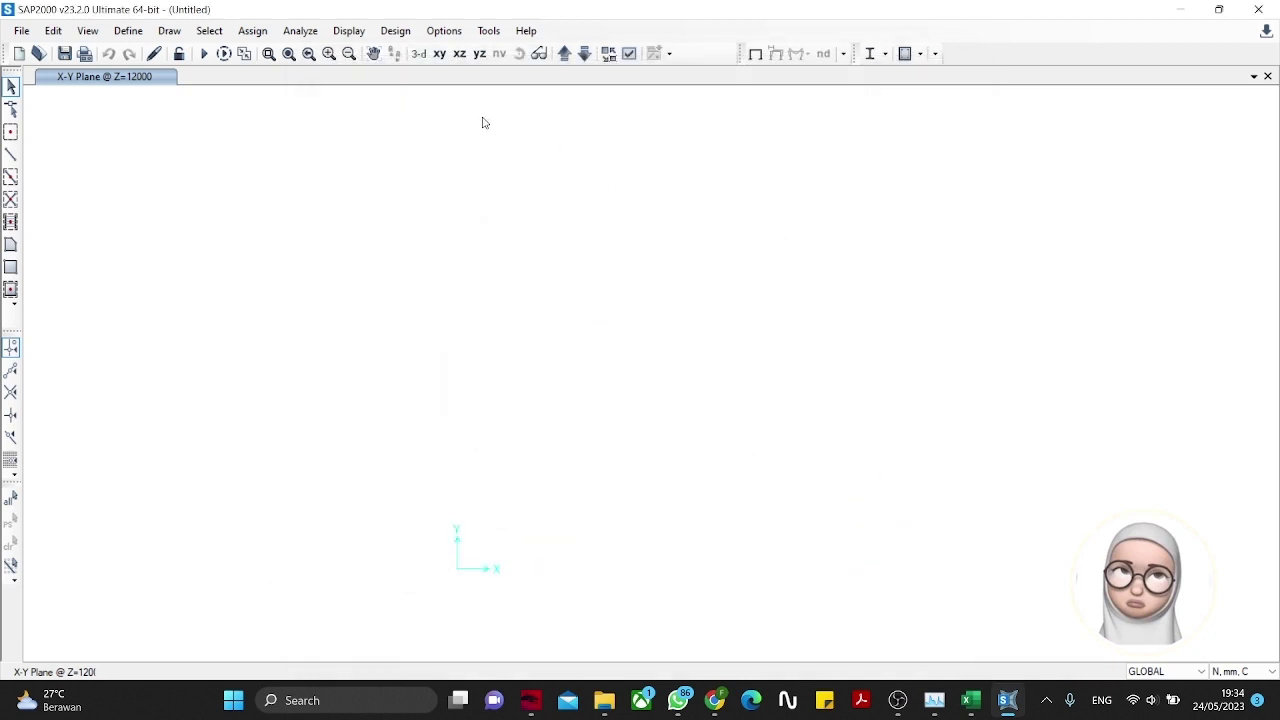
Step: Show the X-Z elevation at Y=0 and check that Draw Frame uses section FSEC1, without drawing anything
click(459, 53)
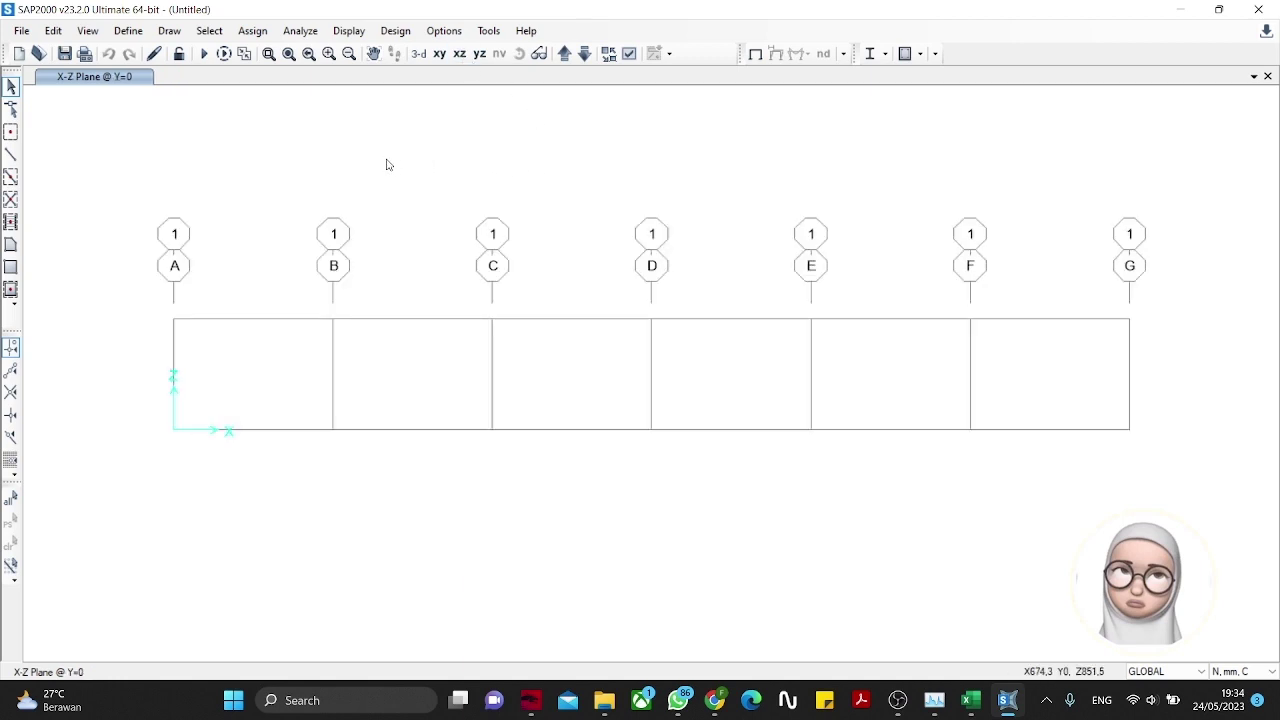
click(11, 155)
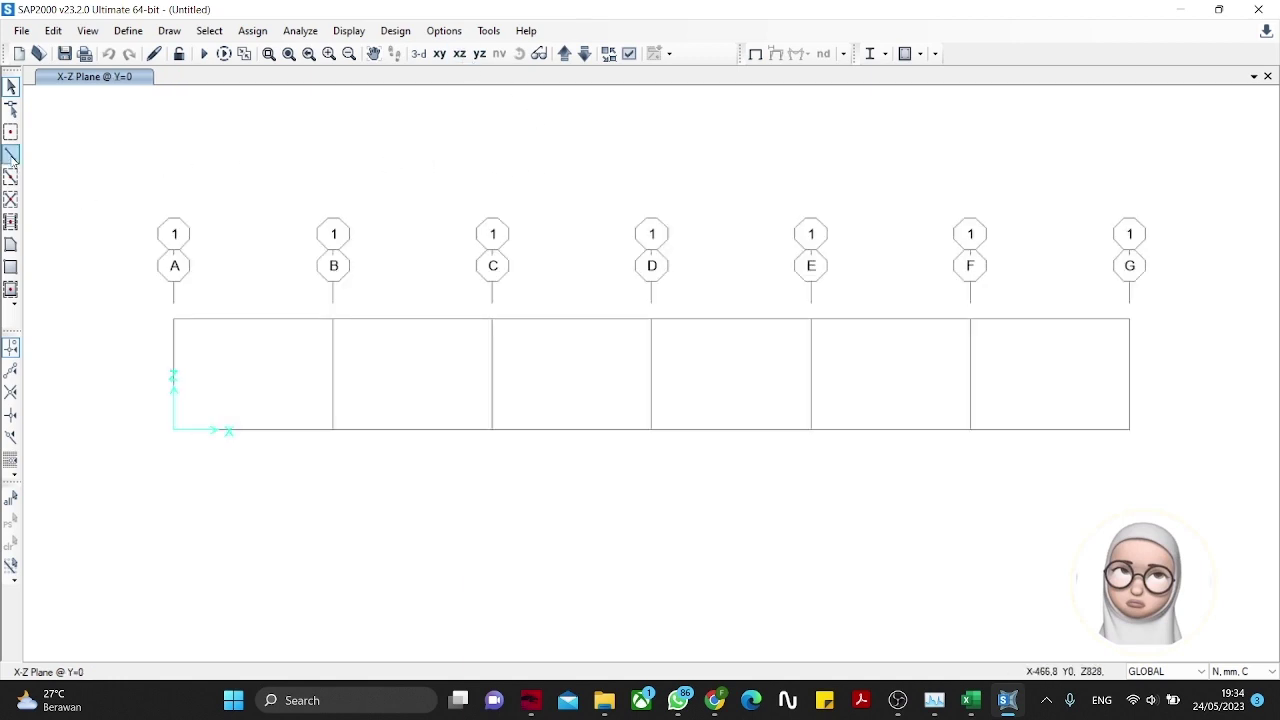
click(11, 155)
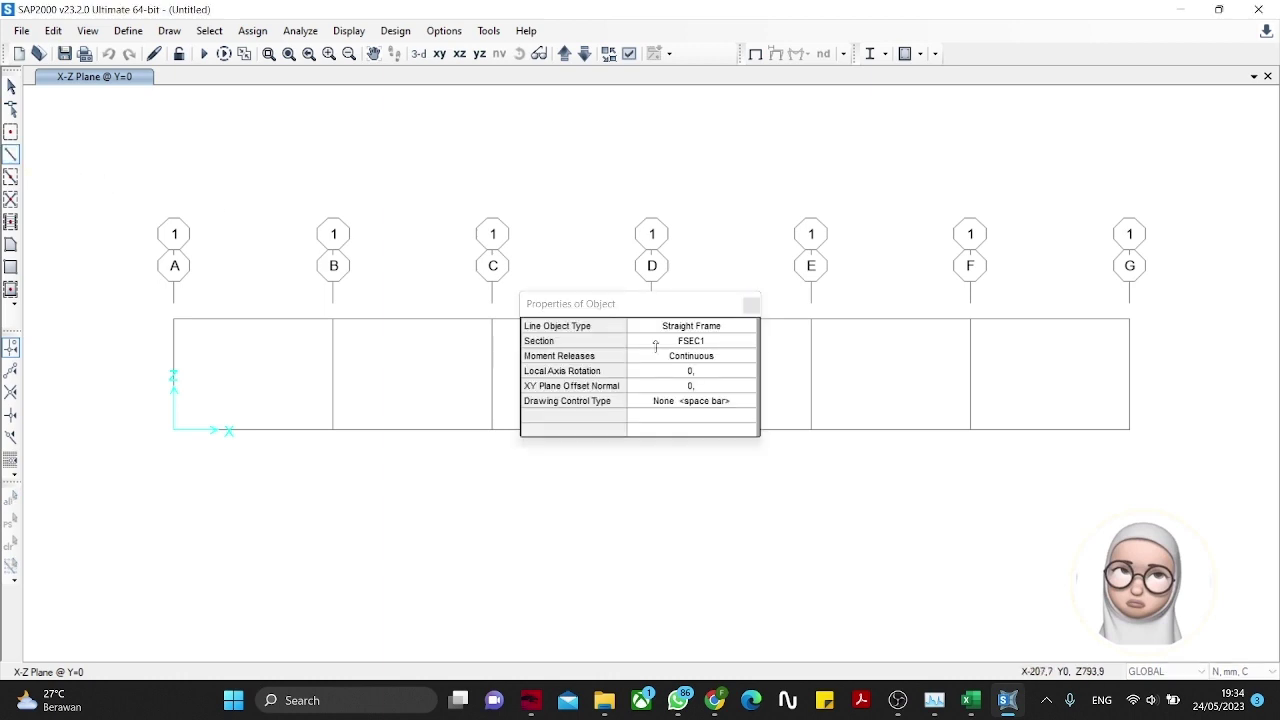
click(689, 343)
click(689, 344)
click(689, 344)
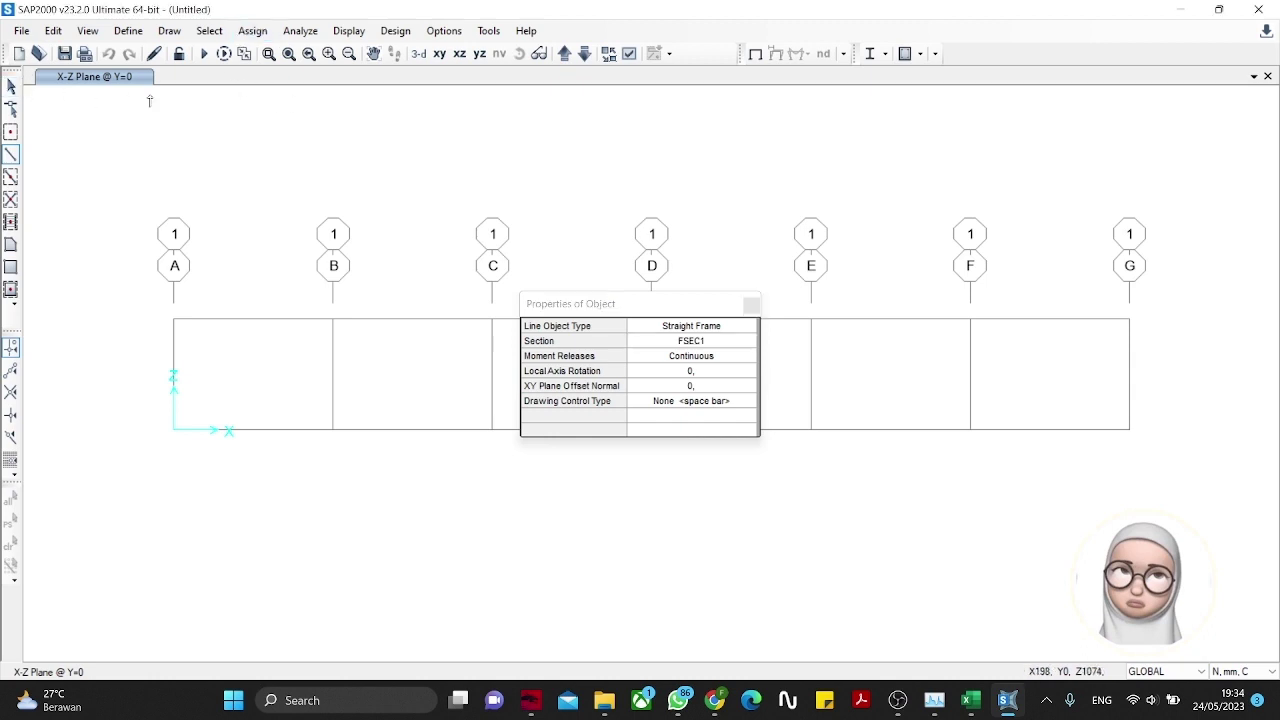
click(751, 304)
click(11, 87)
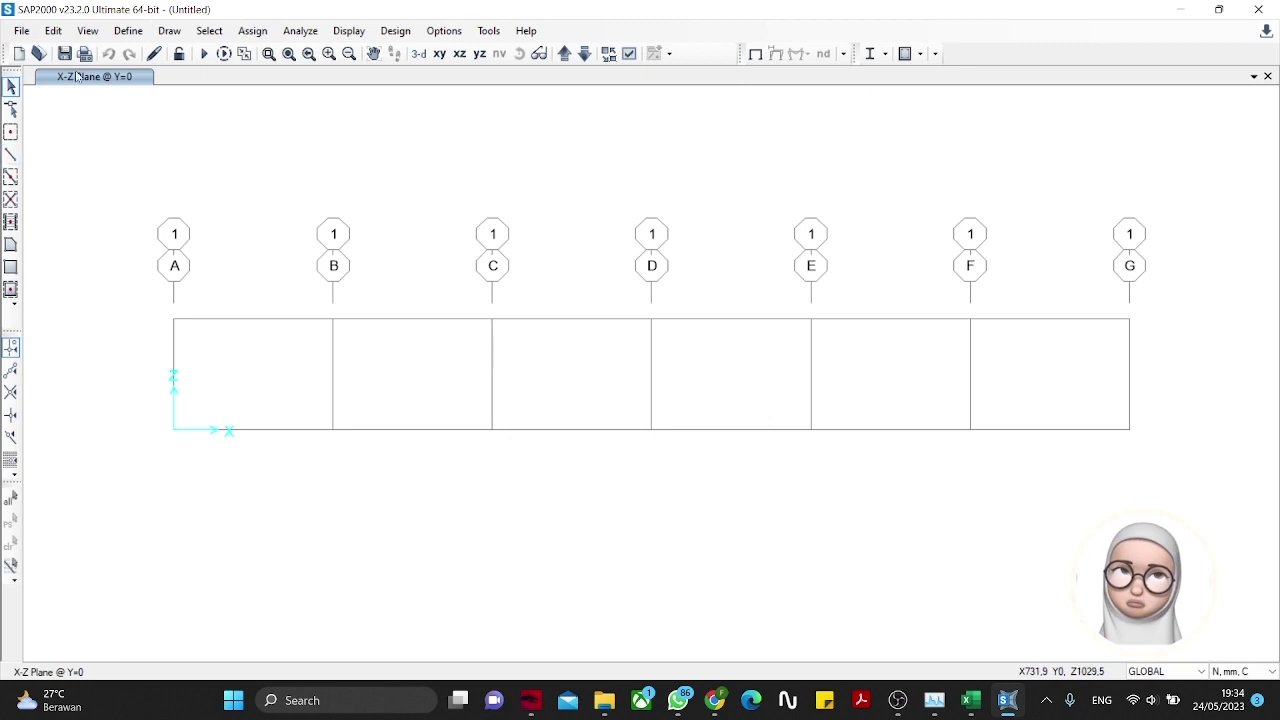
Step: Add a new Steel material with its region set to User
click(130, 31)
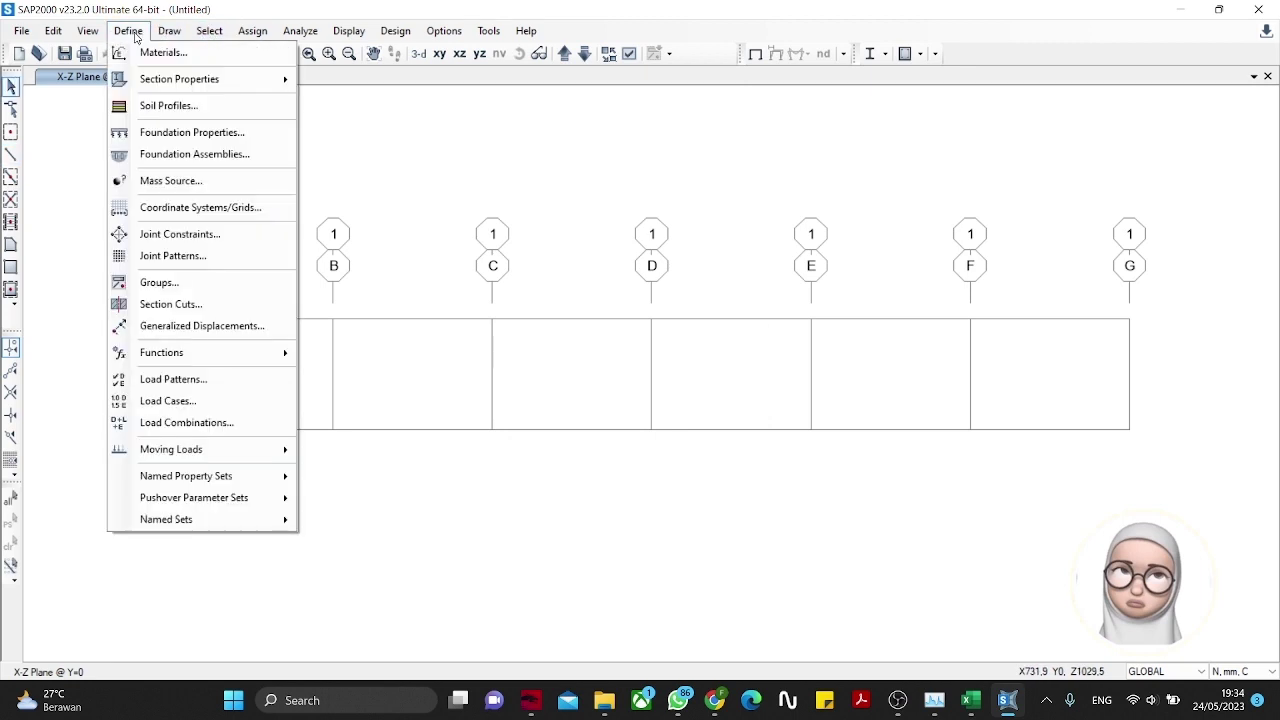
click(160, 52)
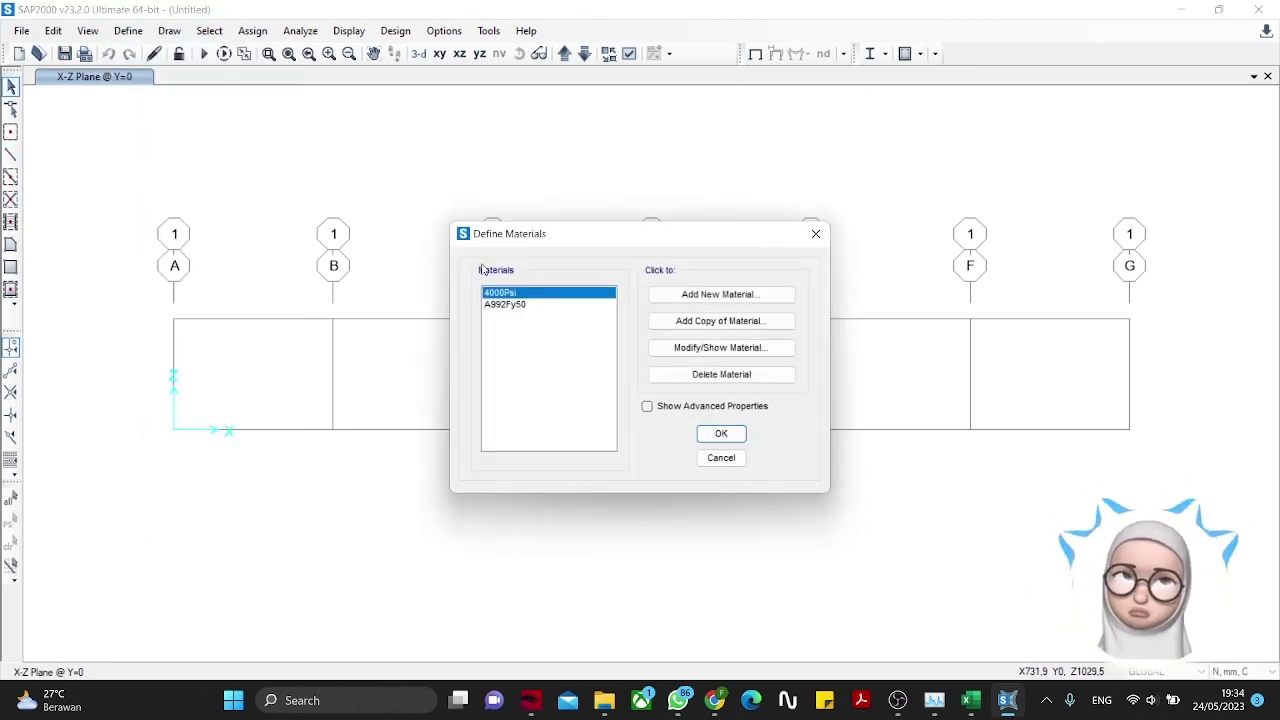
click(708, 295)
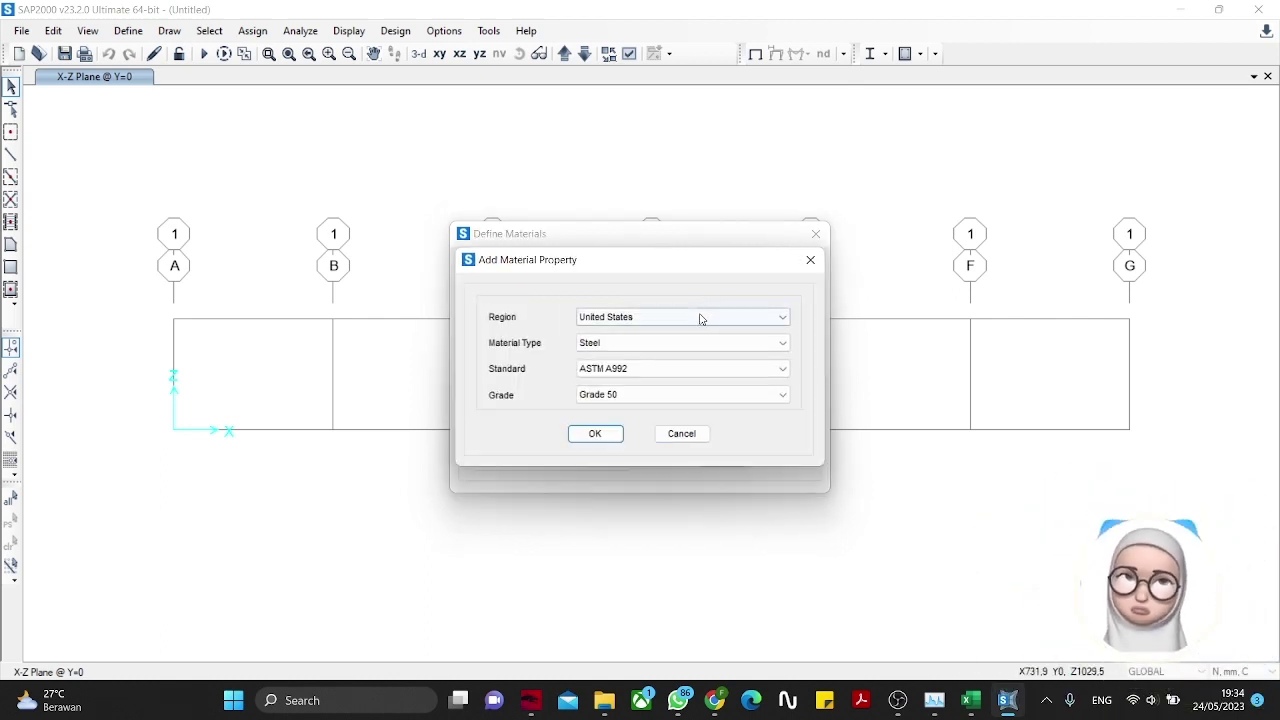
click(700, 317)
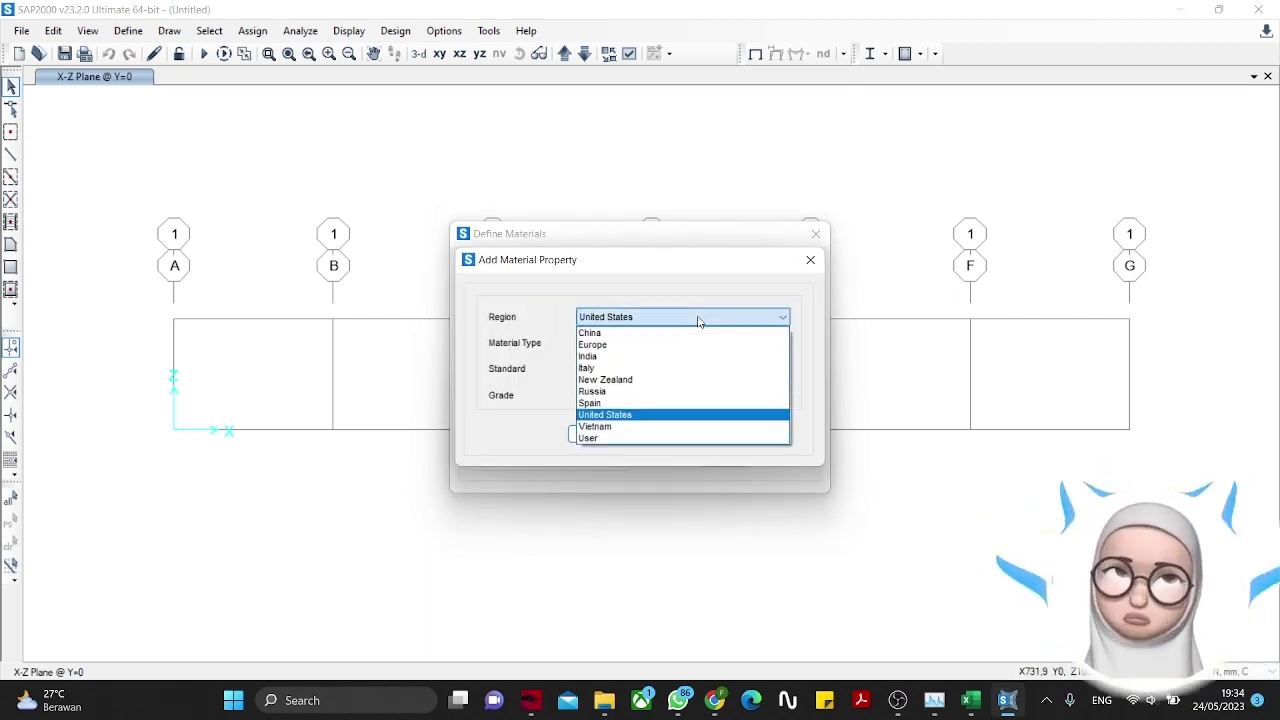
click(604, 431)
click(660, 317)
click(600, 438)
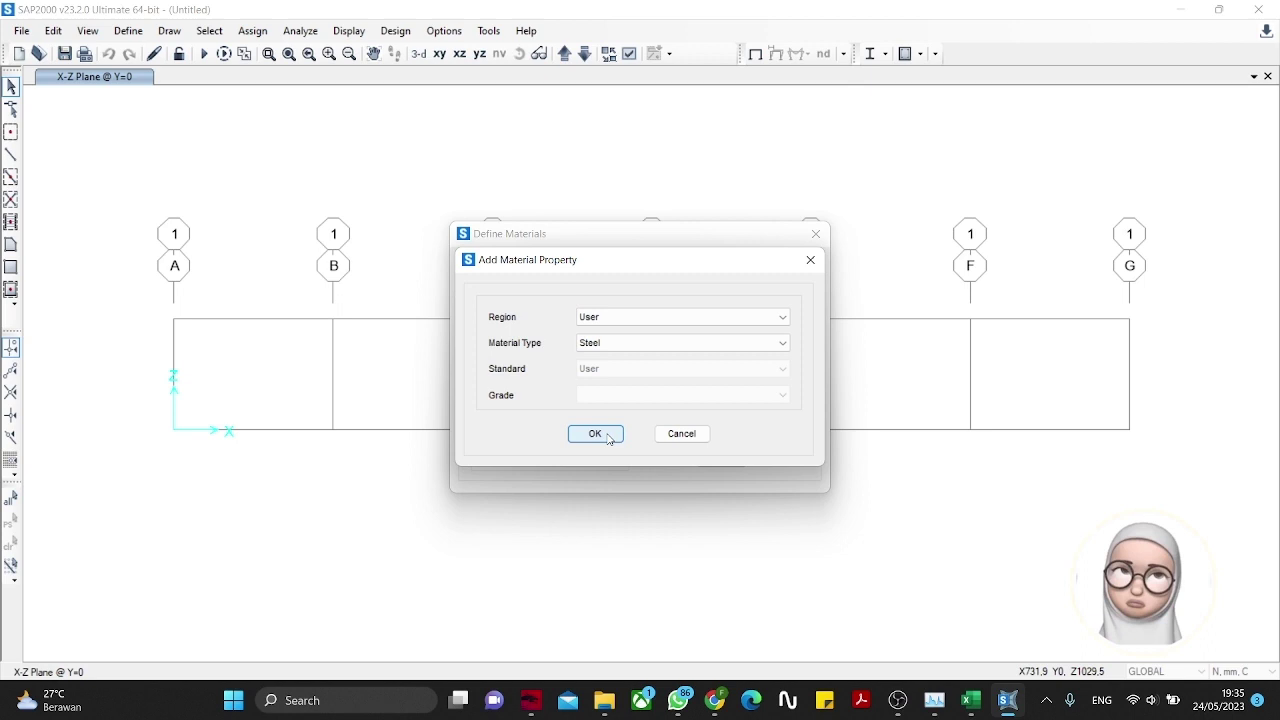
click(595, 434)
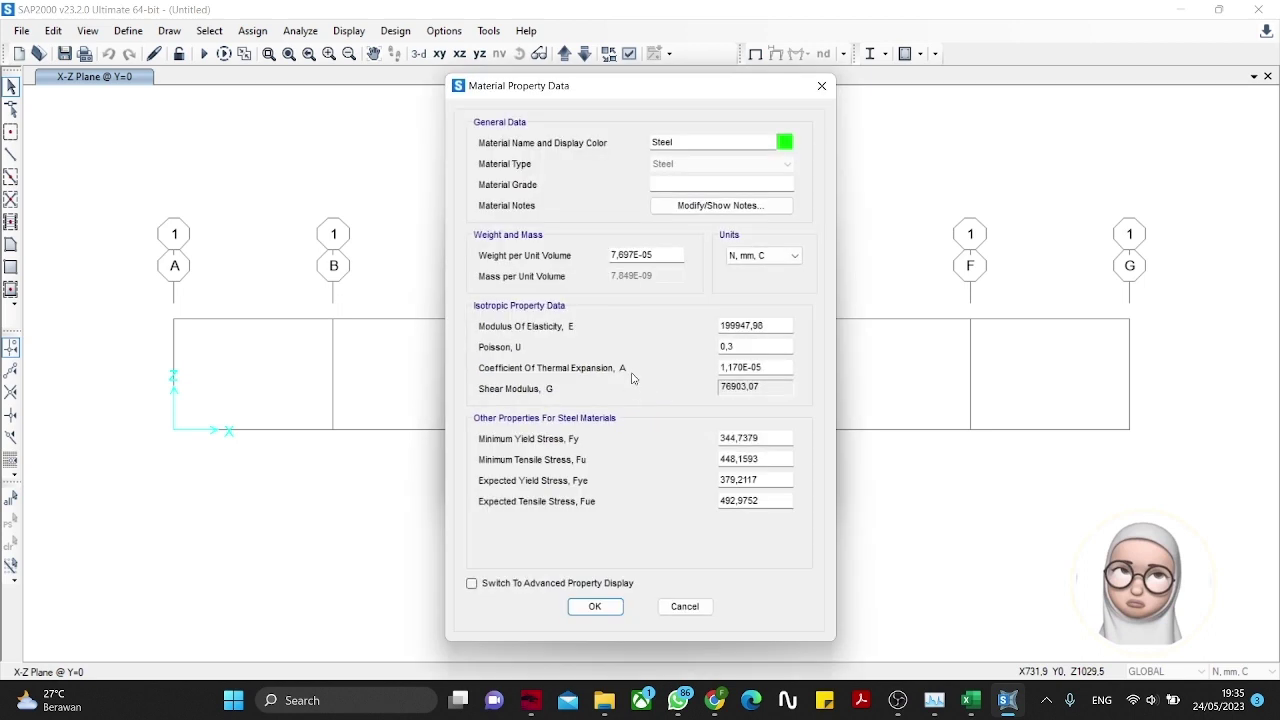
Step: Name the material HS 20.20.1 with modulus of elasticity 200000 and save it
double_click(700, 142)
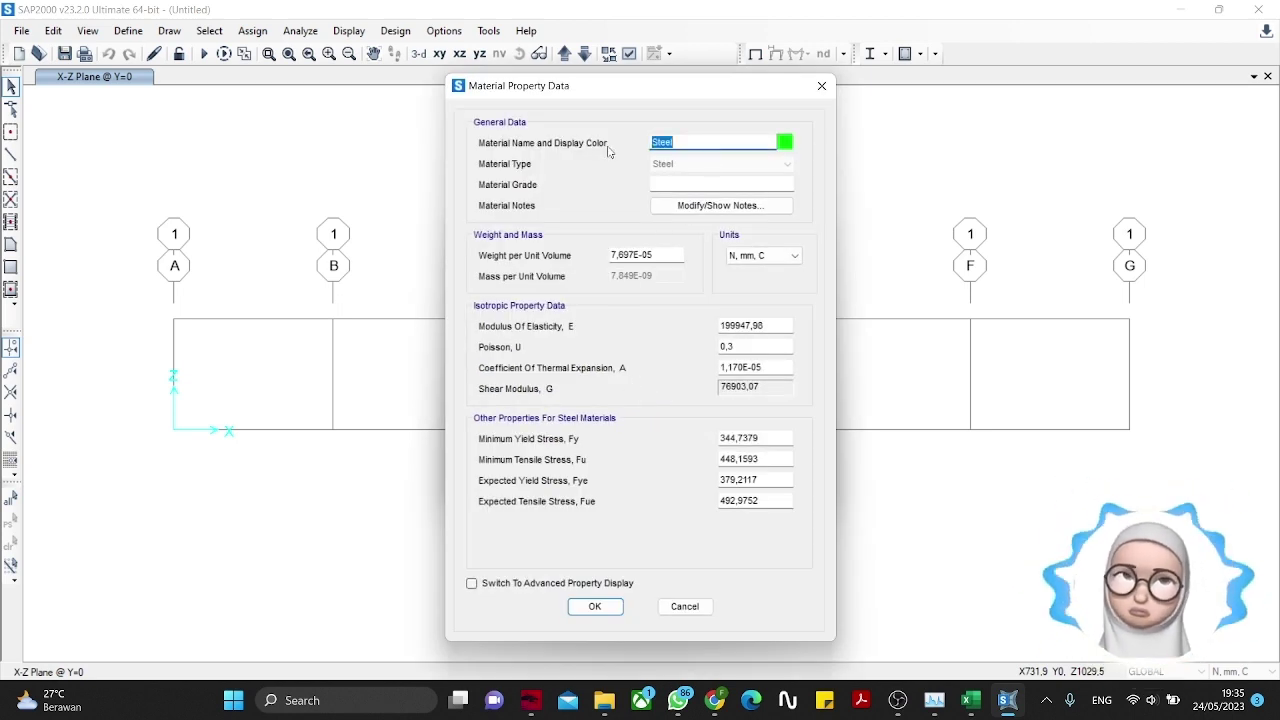
text(HS 20.20.1)
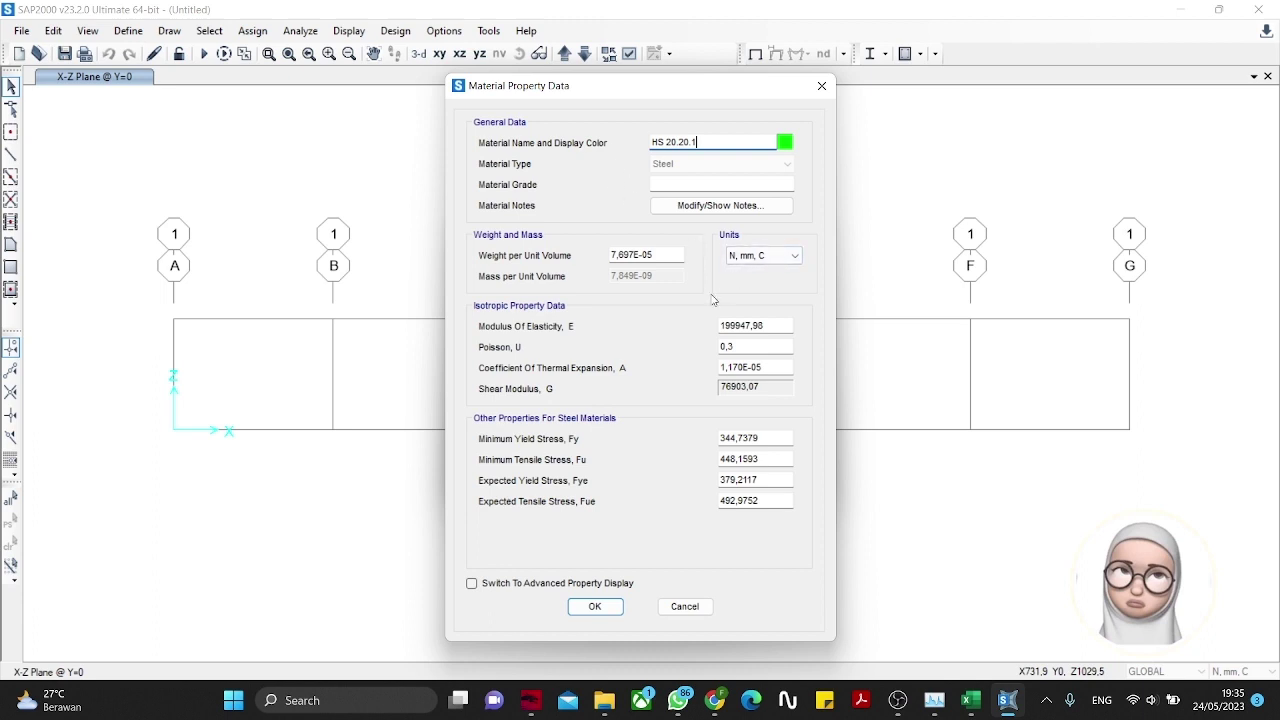
drag(770, 325, 663, 329)
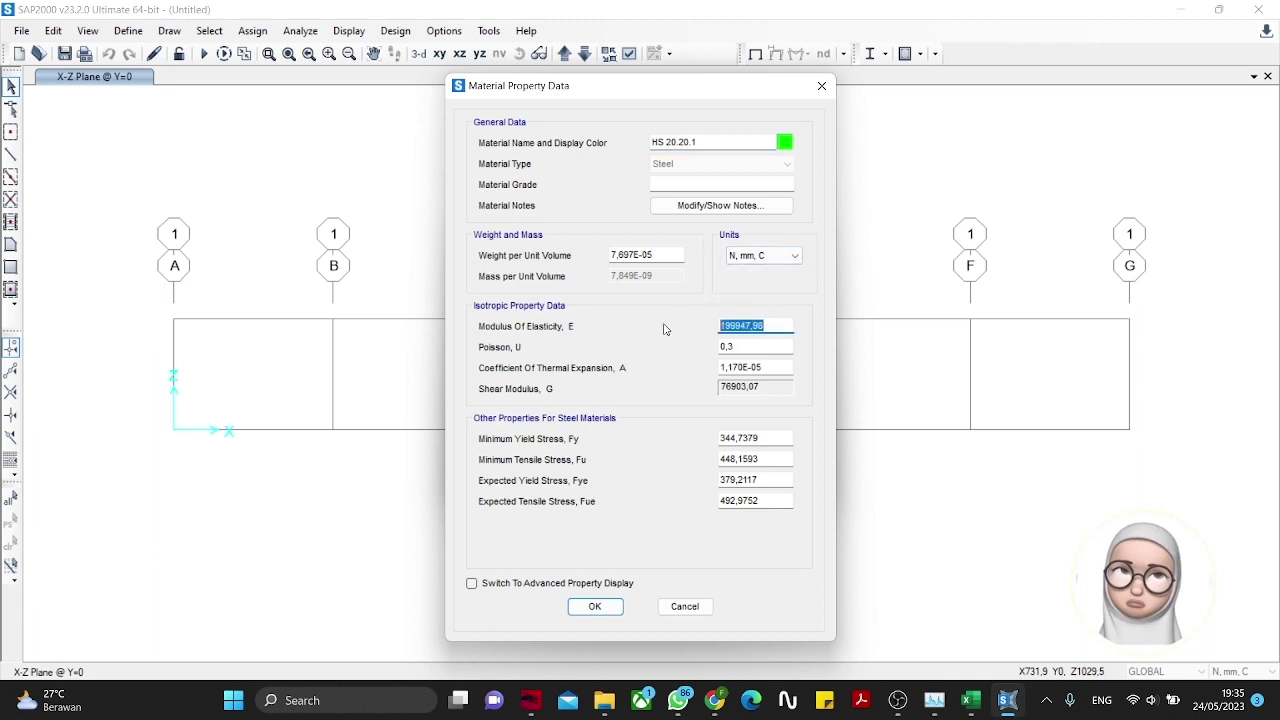
text(200000)
click(641, 318)
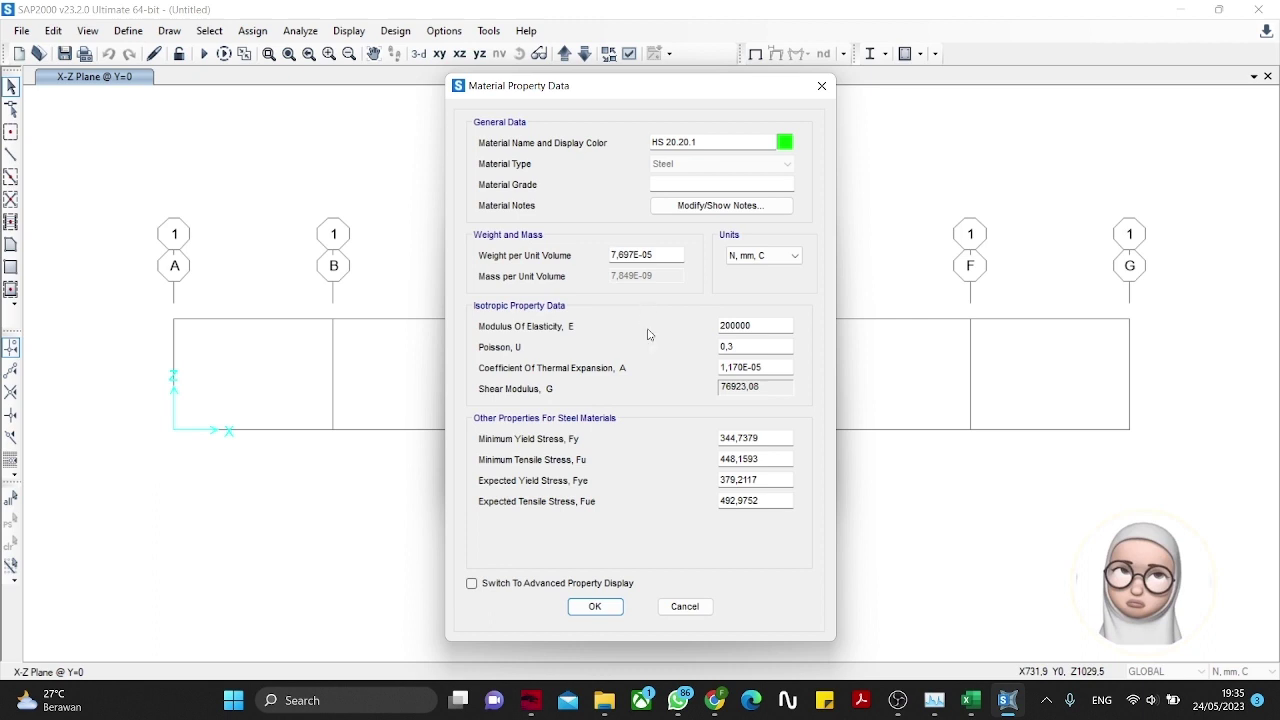
click(596, 607)
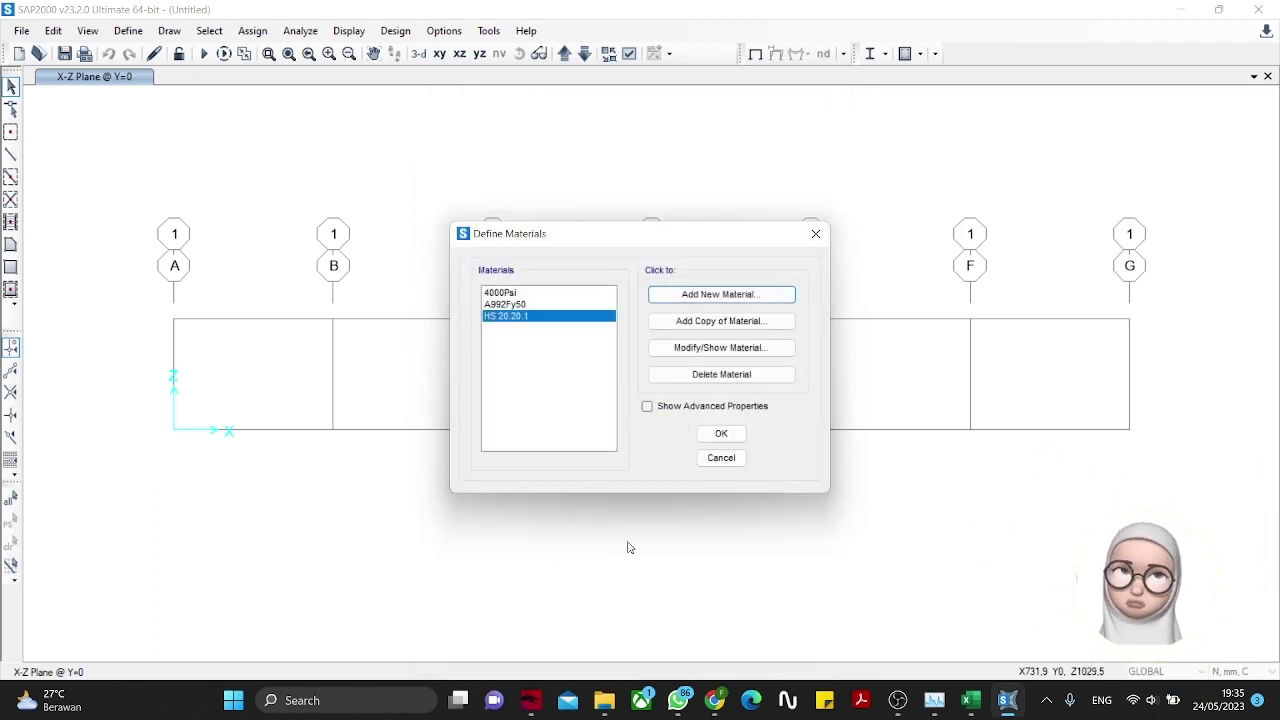
click(712, 433)
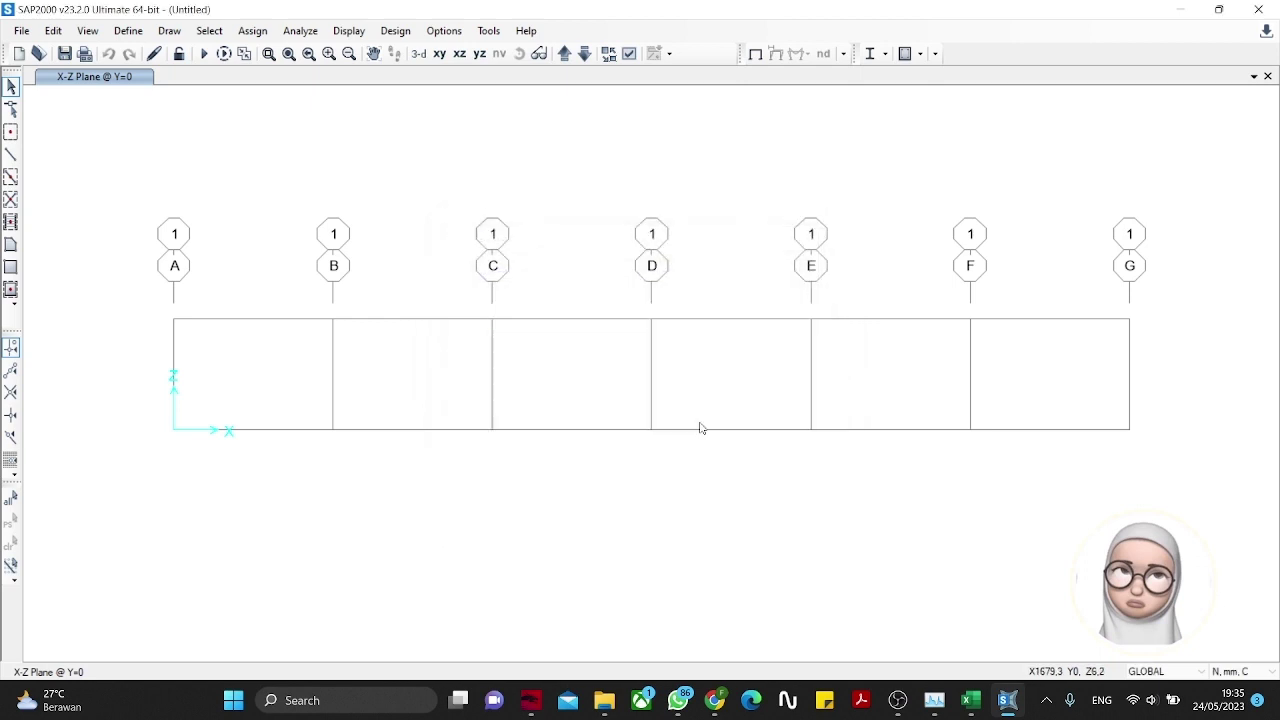
Step: Add a new Steel frame section and choose the Tube shape
click(134, 34)
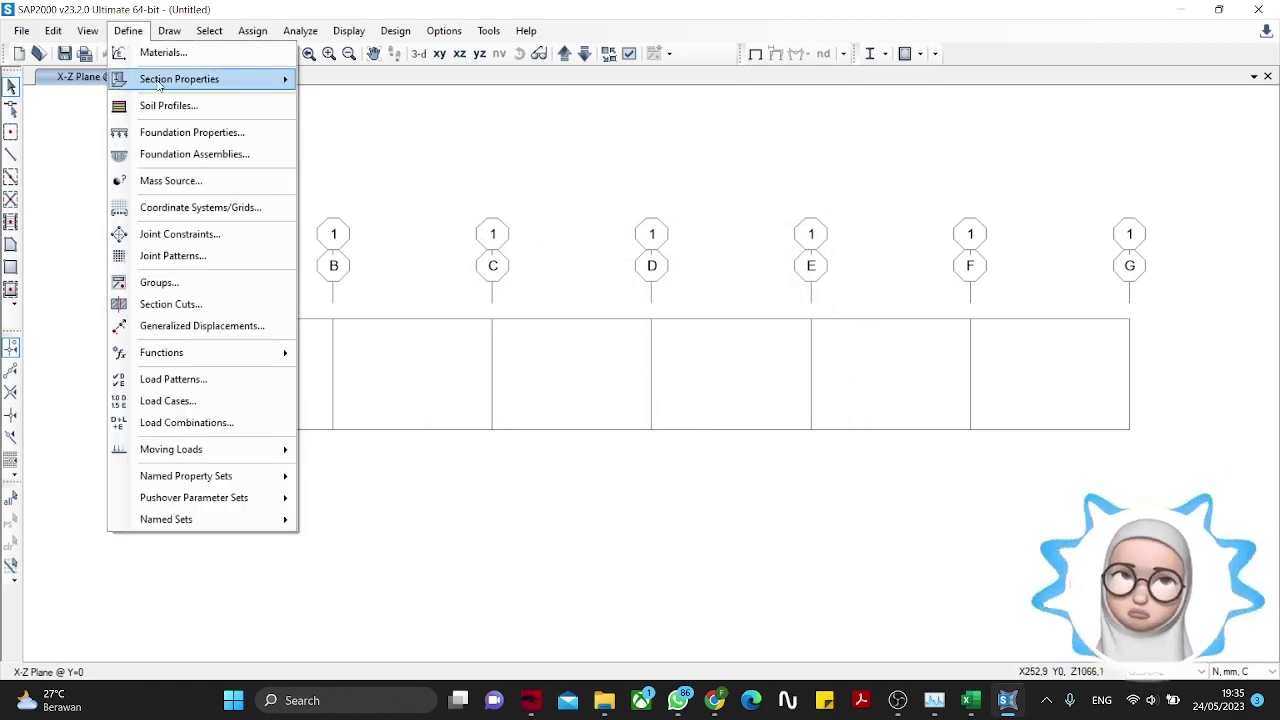
mouse_move(220, 79)
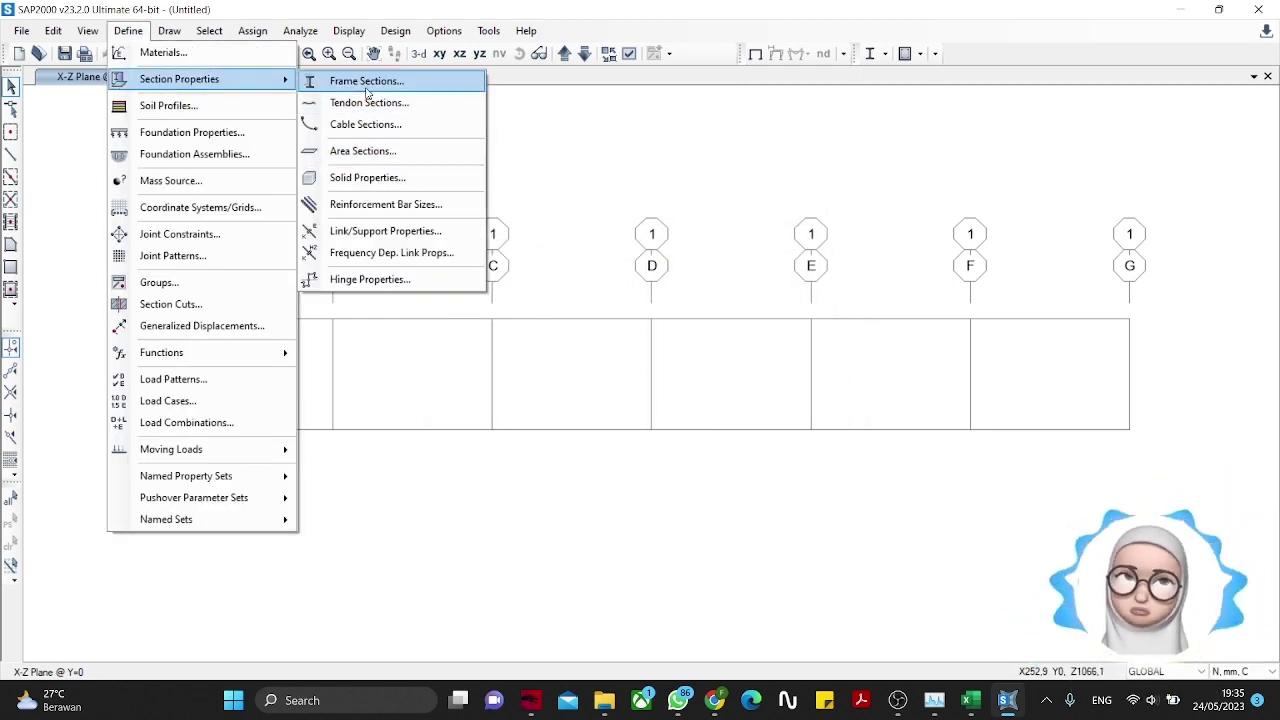
click(366, 84)
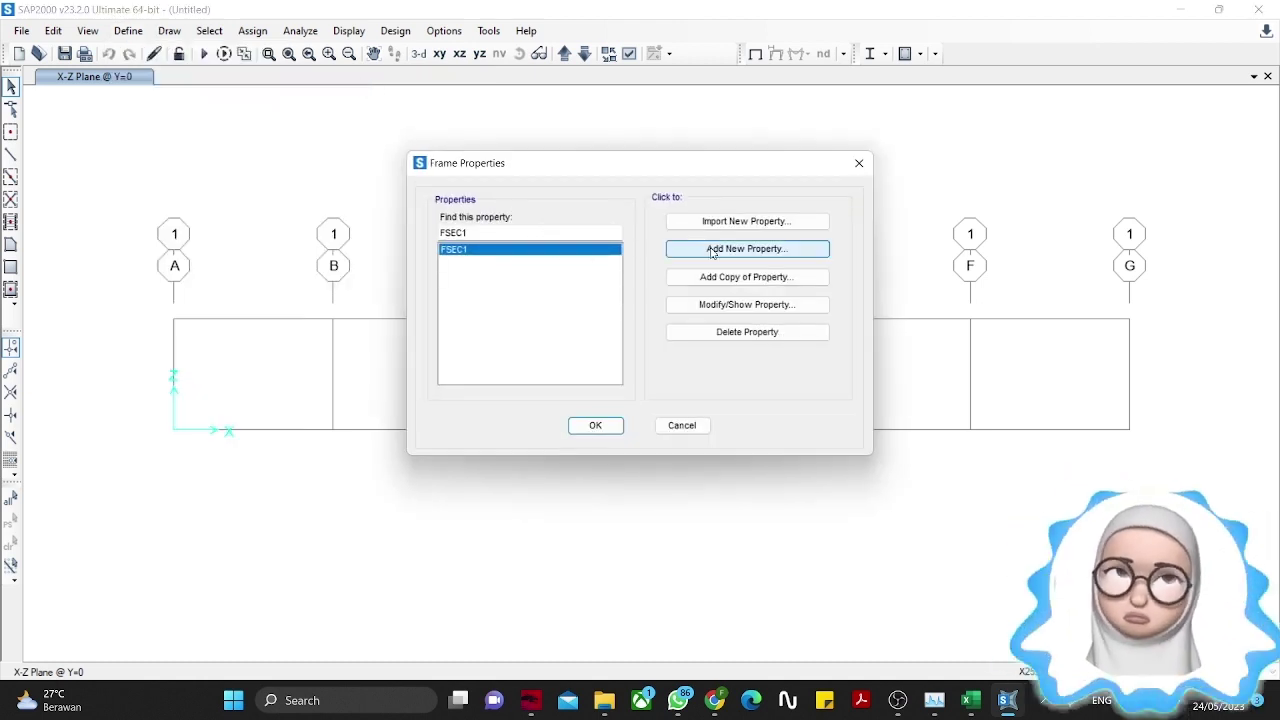
click(711, 249)
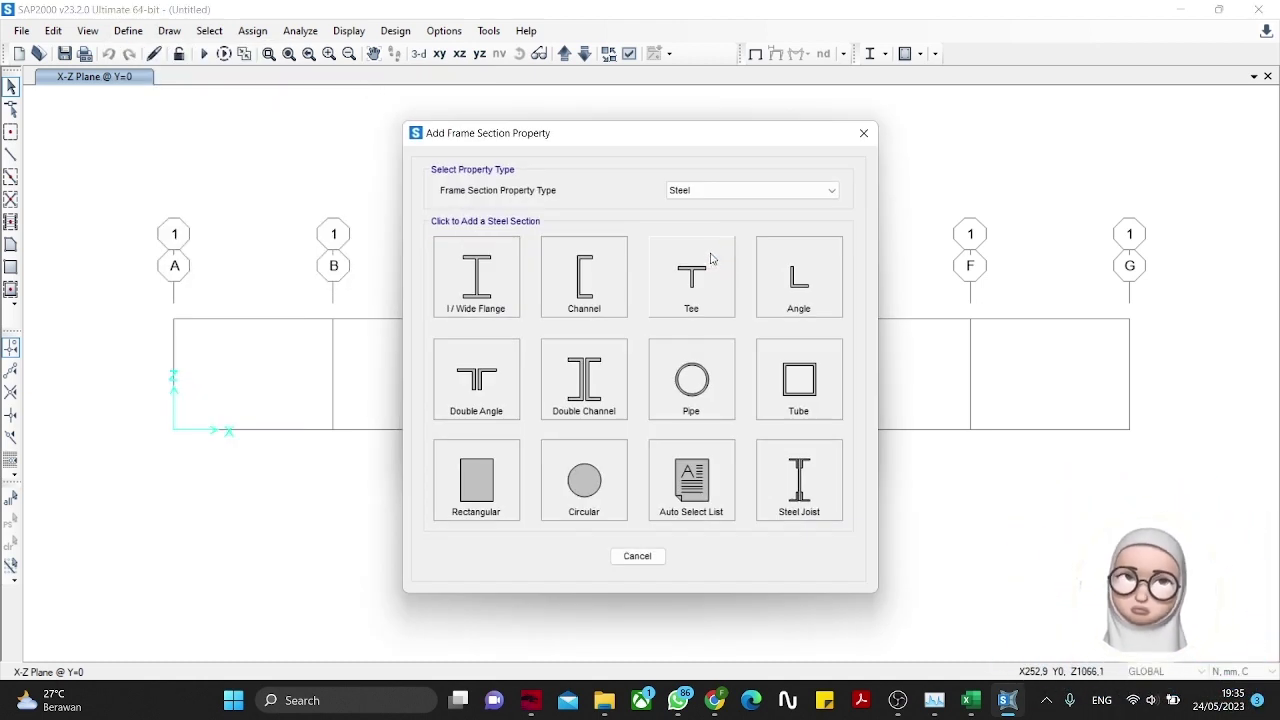
click(706, 195)
click(706, 197)
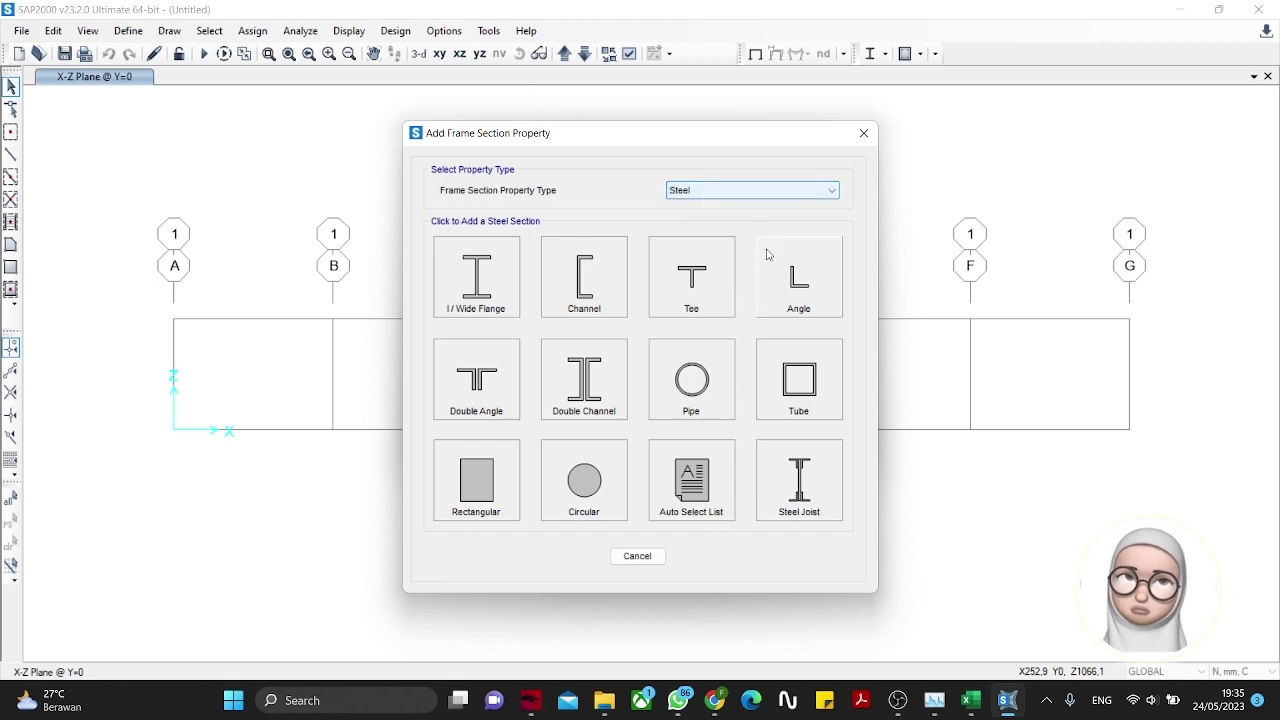
click(783, 375)
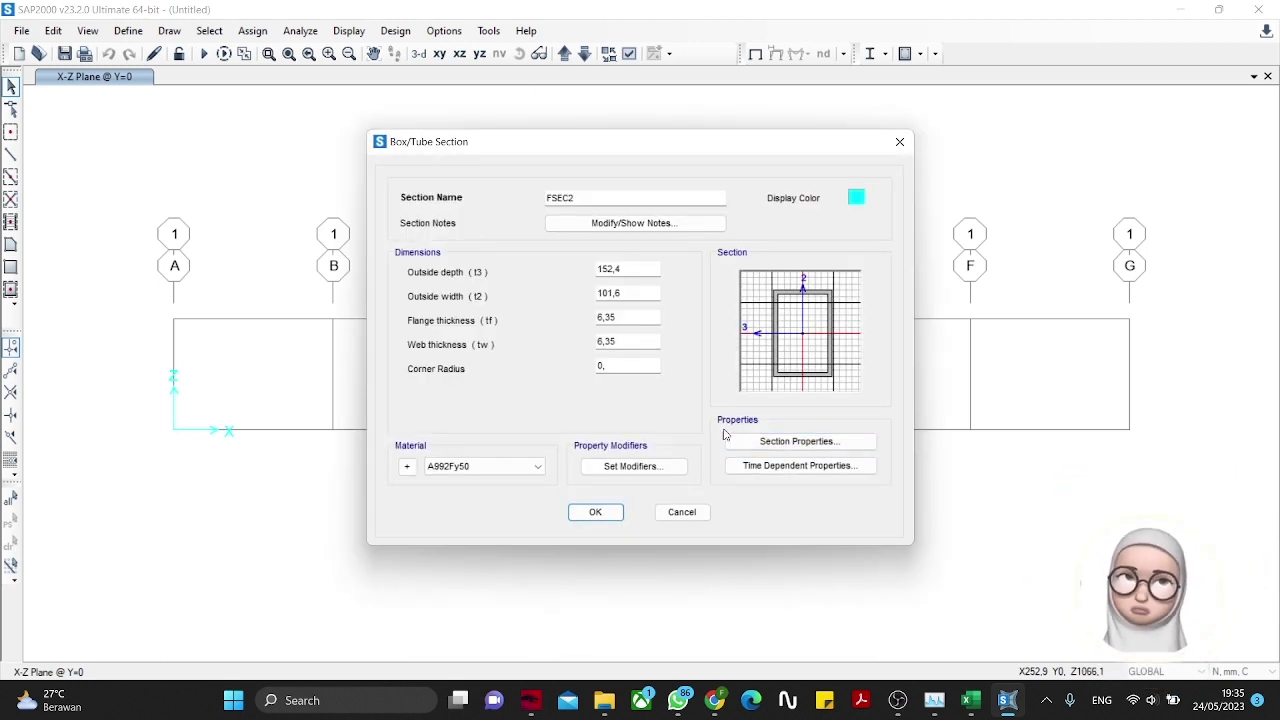
Step: Name the tube section HS 20.20.1, 20 × 20 outside, with 1 mm flange and web walls
double_click(560, 197)
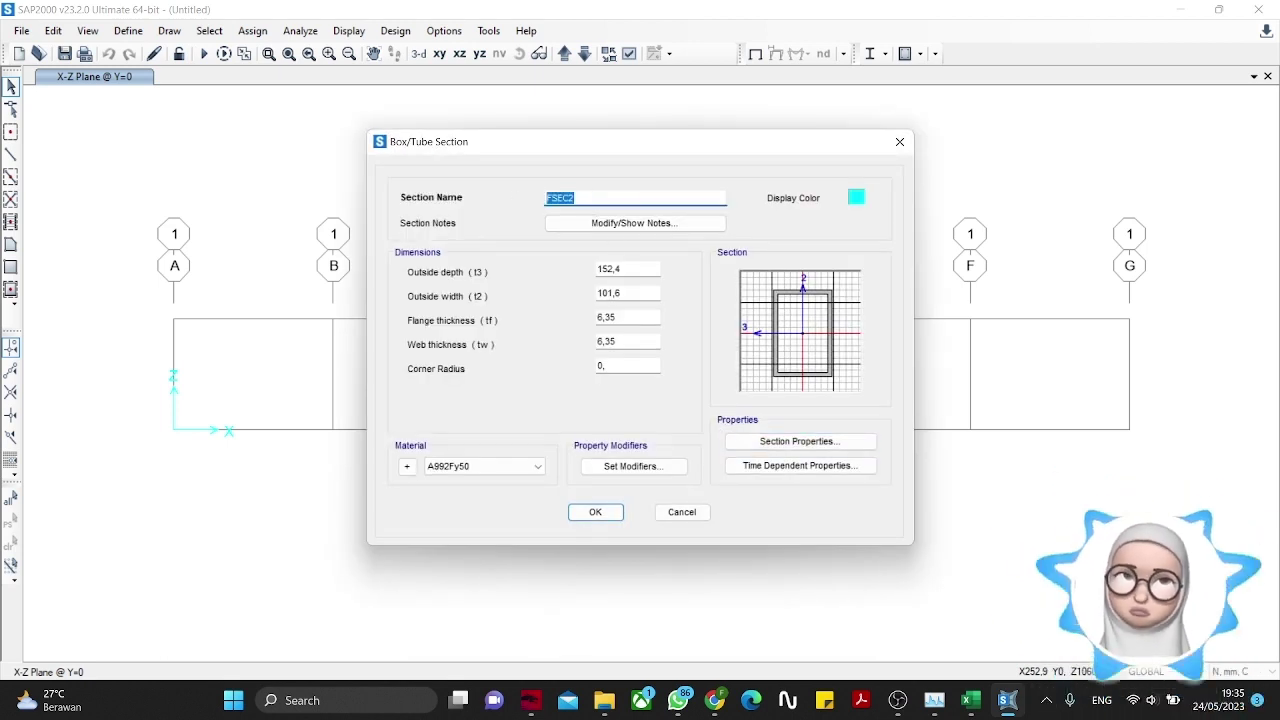
text(Hs)
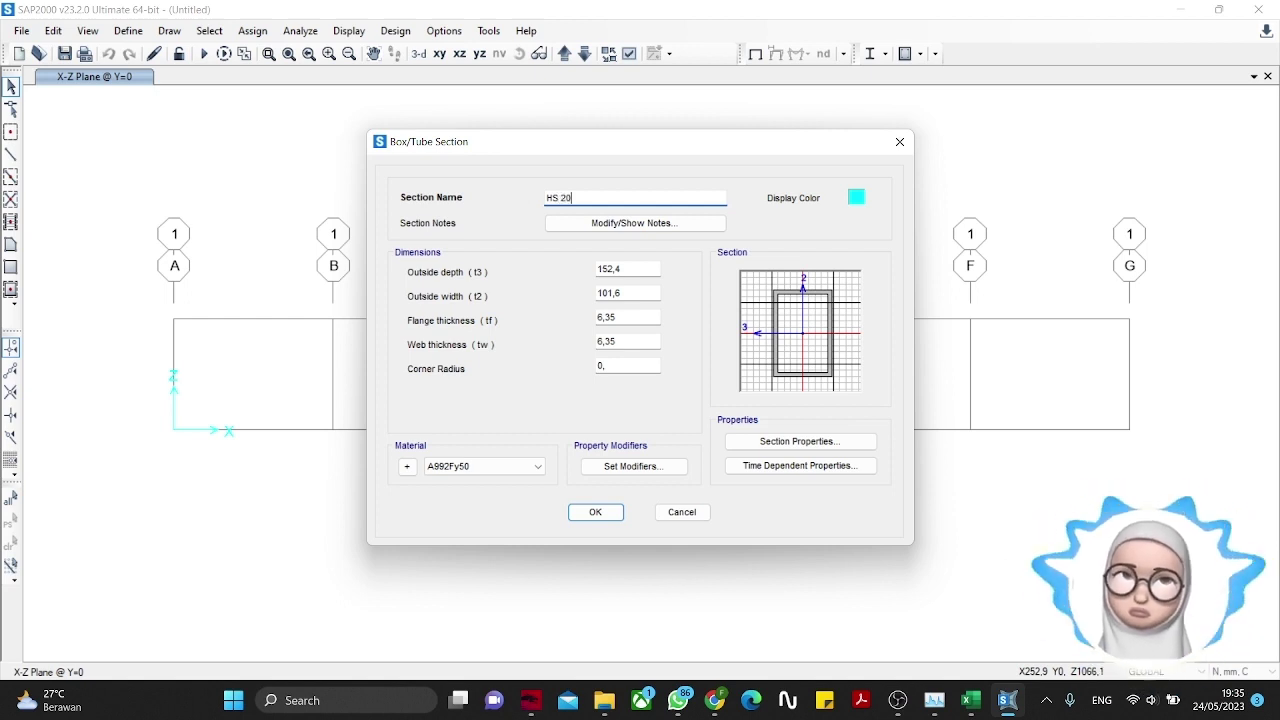
text(1)
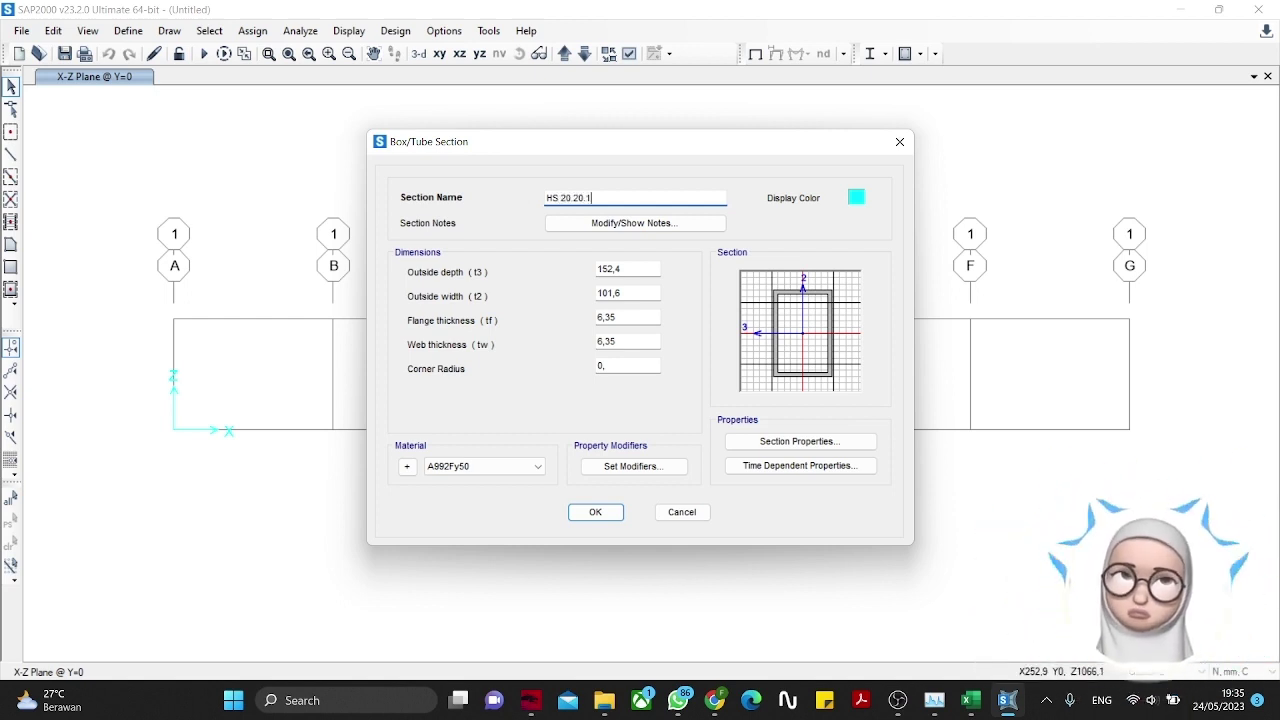
key(Tab)
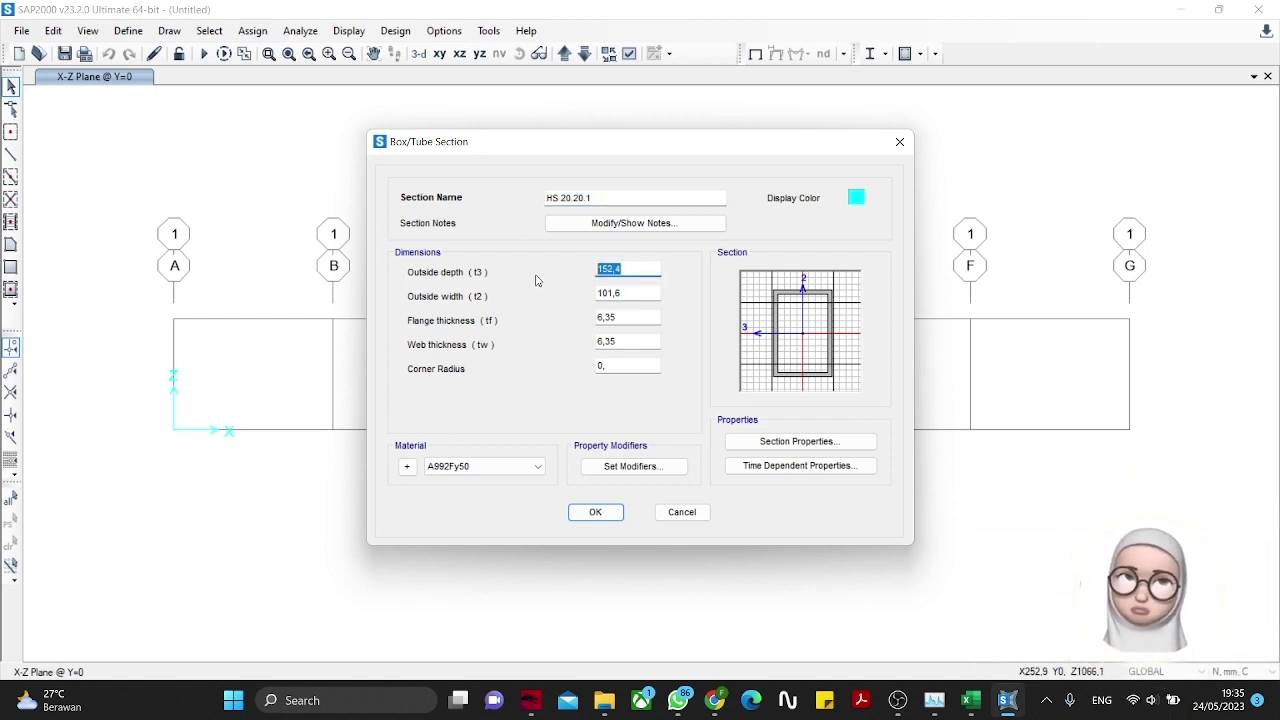
text(20)
key(Tab)
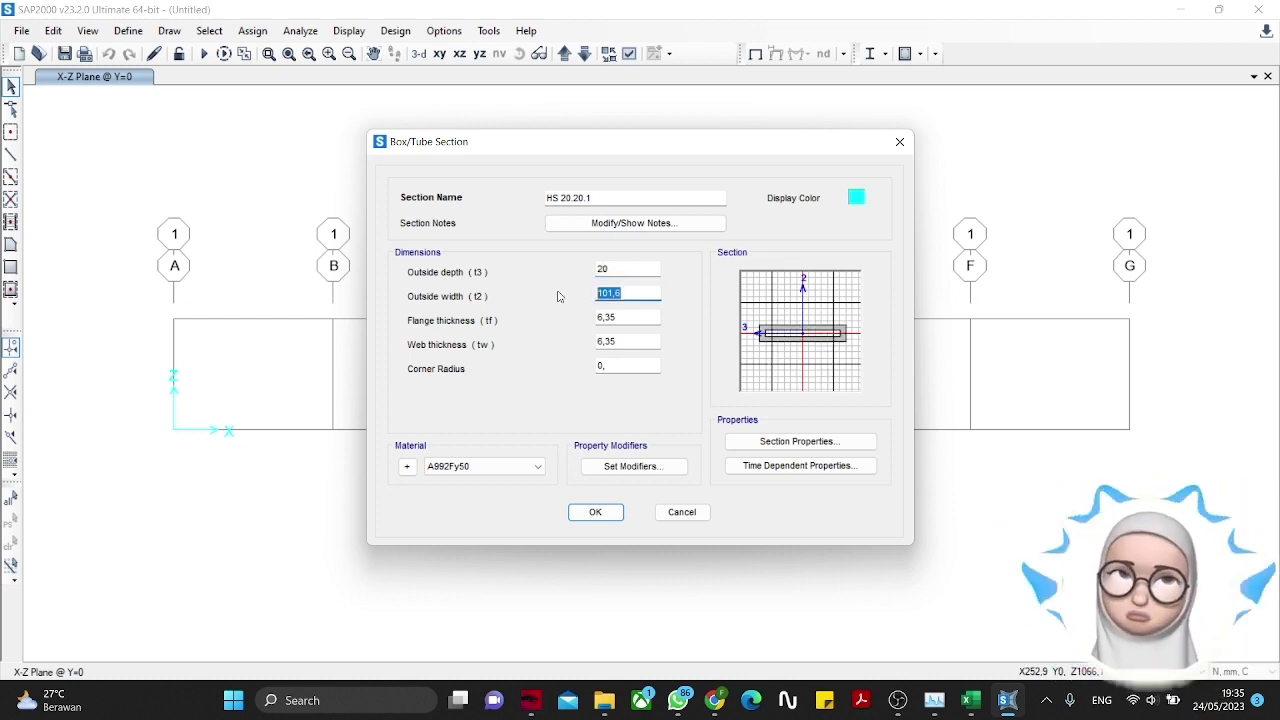
text(20)
click(607, 317)
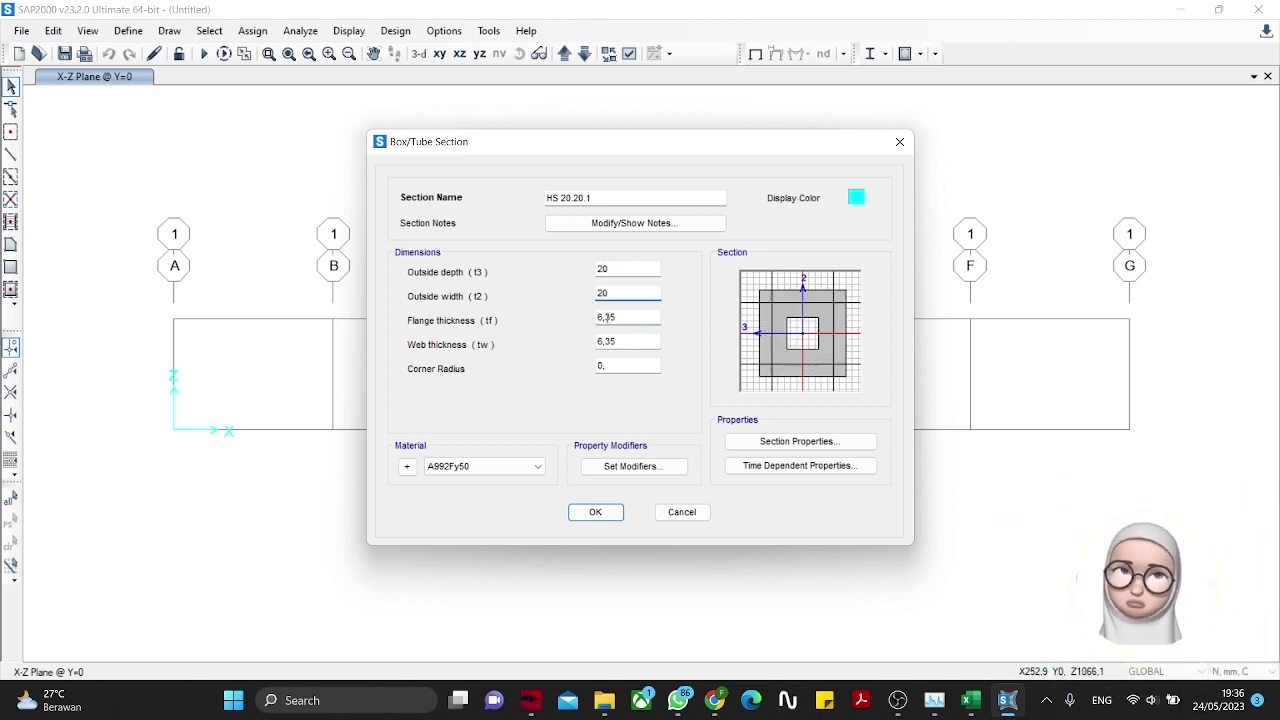
key(Tab)
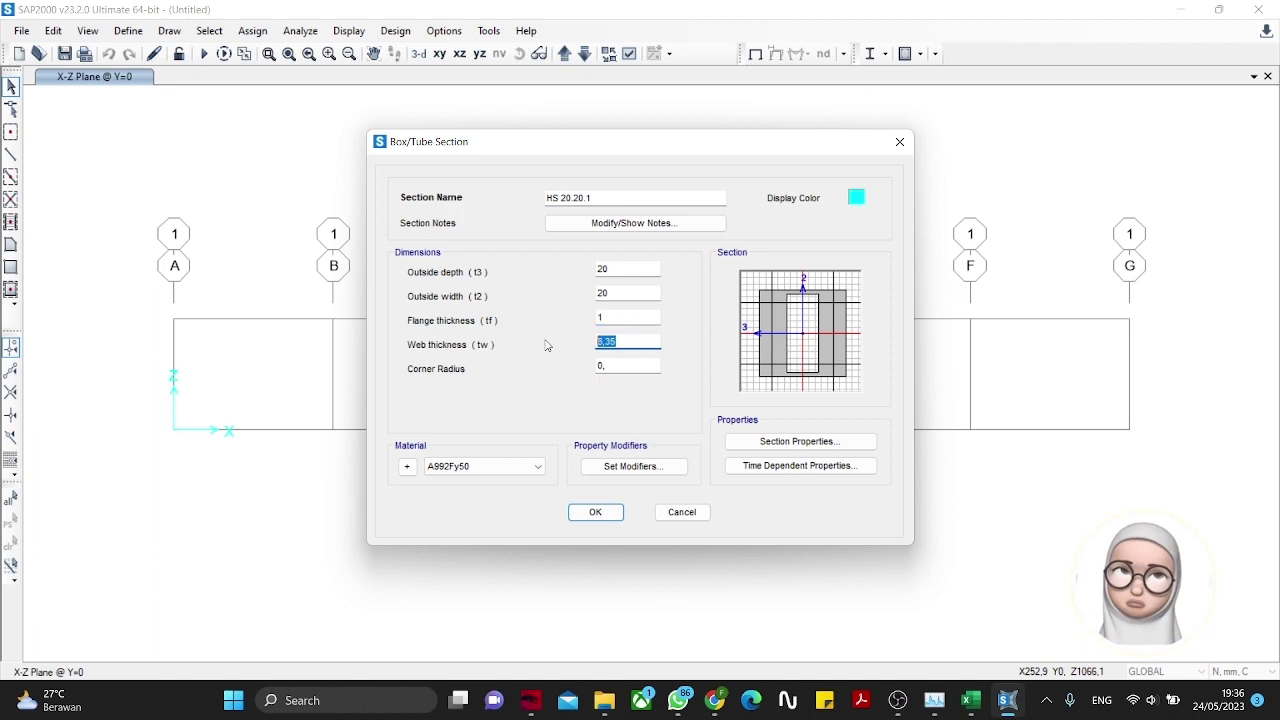
click(613, 370)
Step: Assign HS 20.20.1 material, leave modifiers and time-dependent settings unchanged, and save the section
click(524, 466)
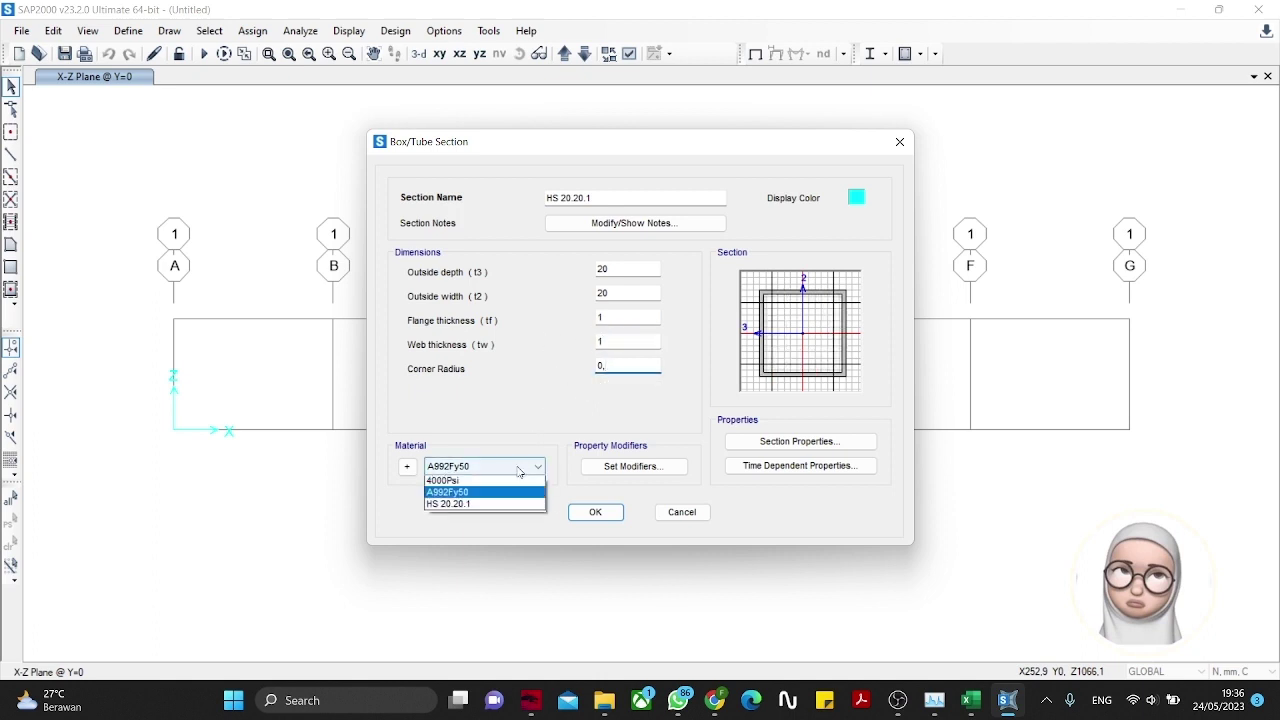
click(476, 505)
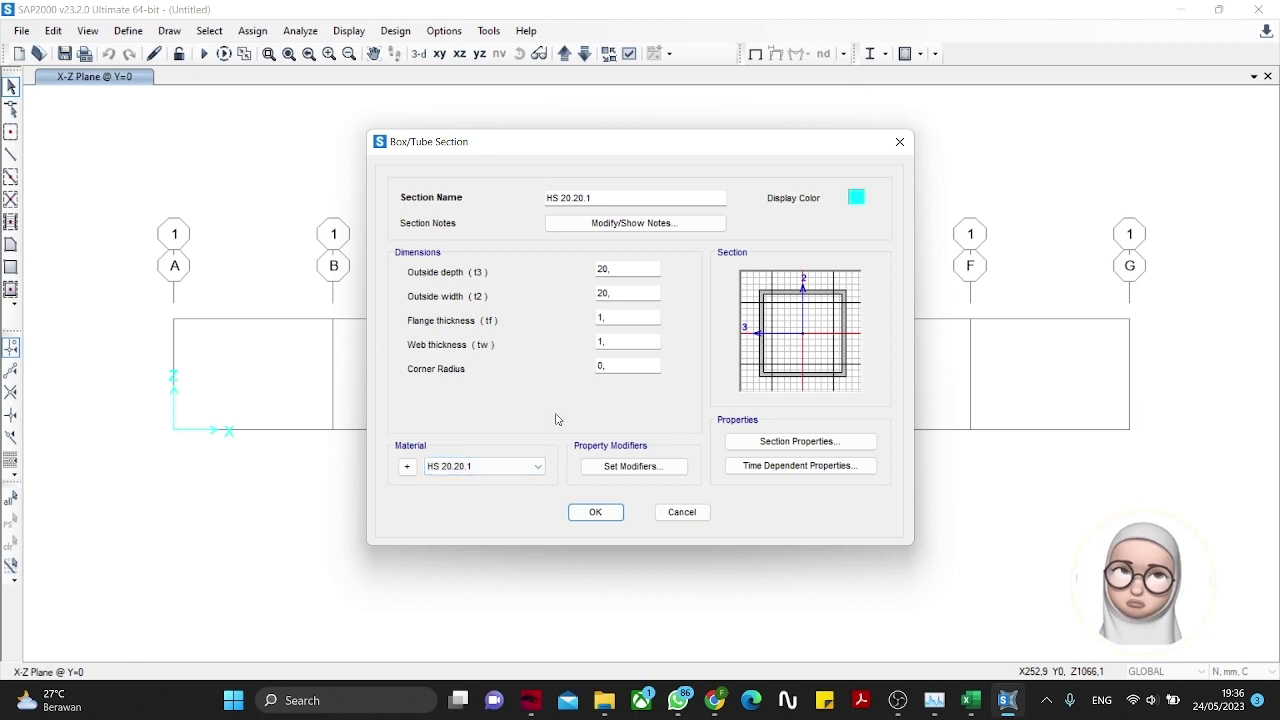
click(638, 466)
click(595, 449)
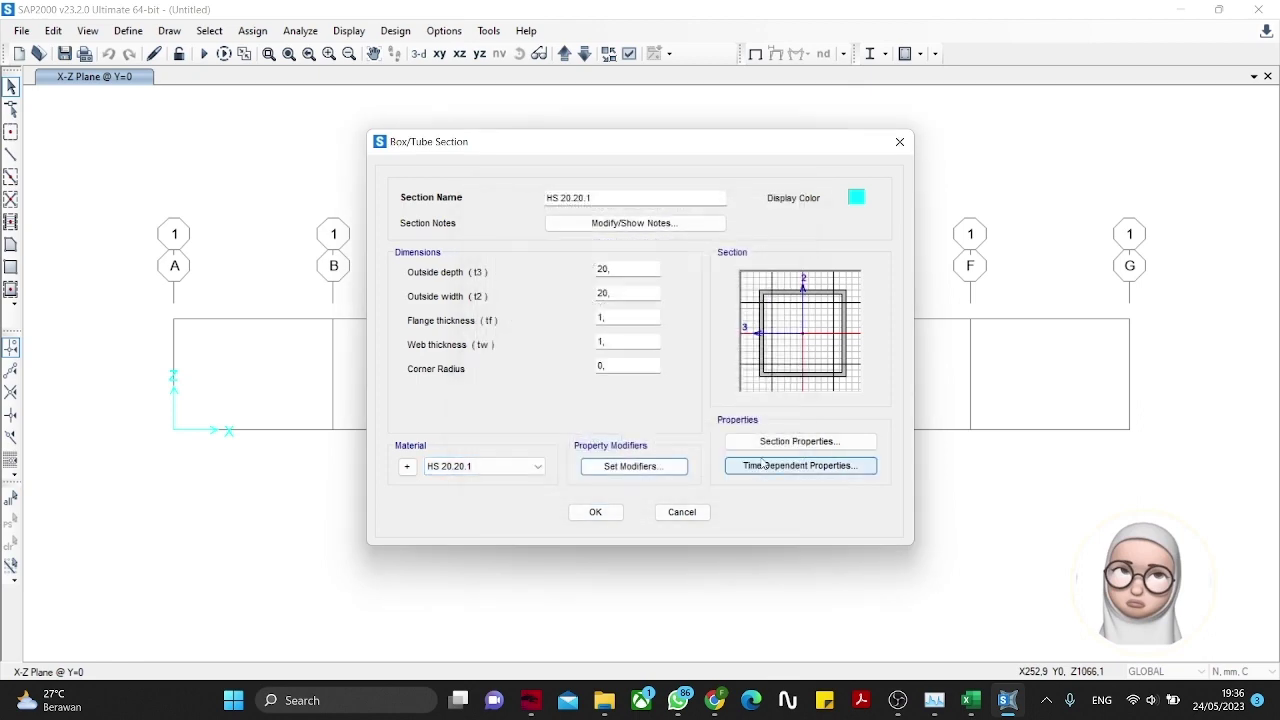
click(770, 442)
click(638, 481)
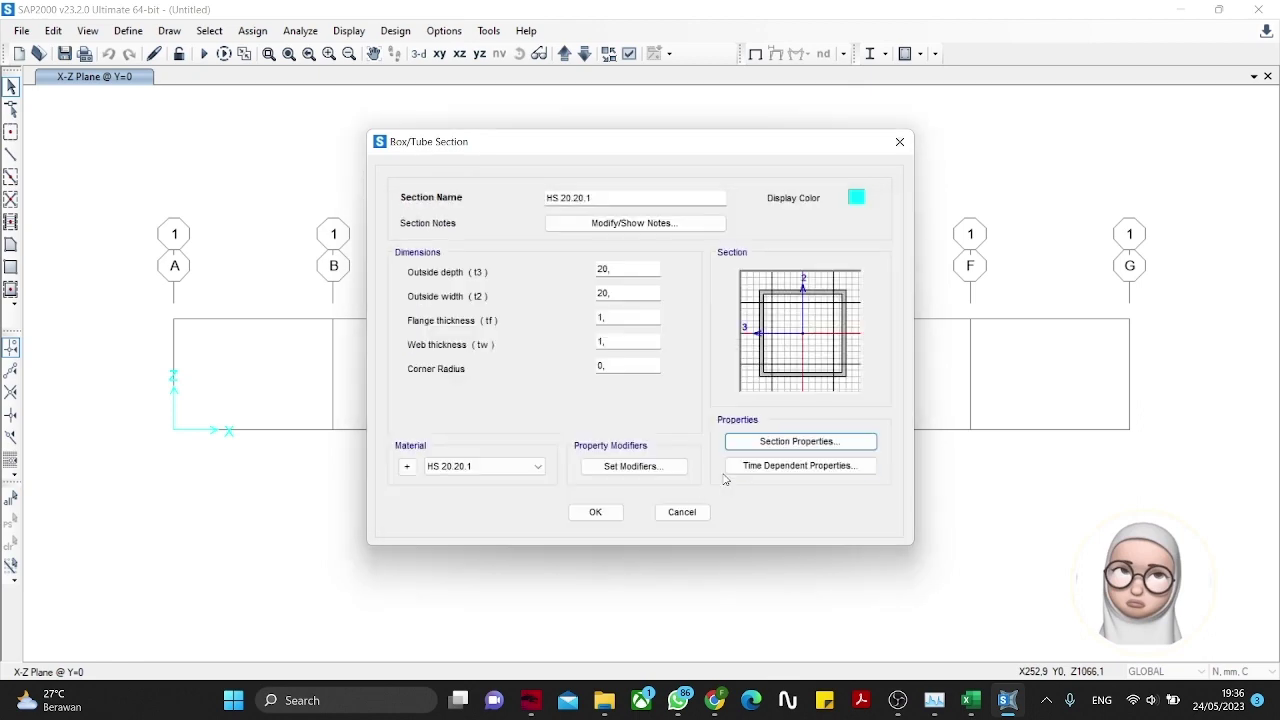
click(798, 465)
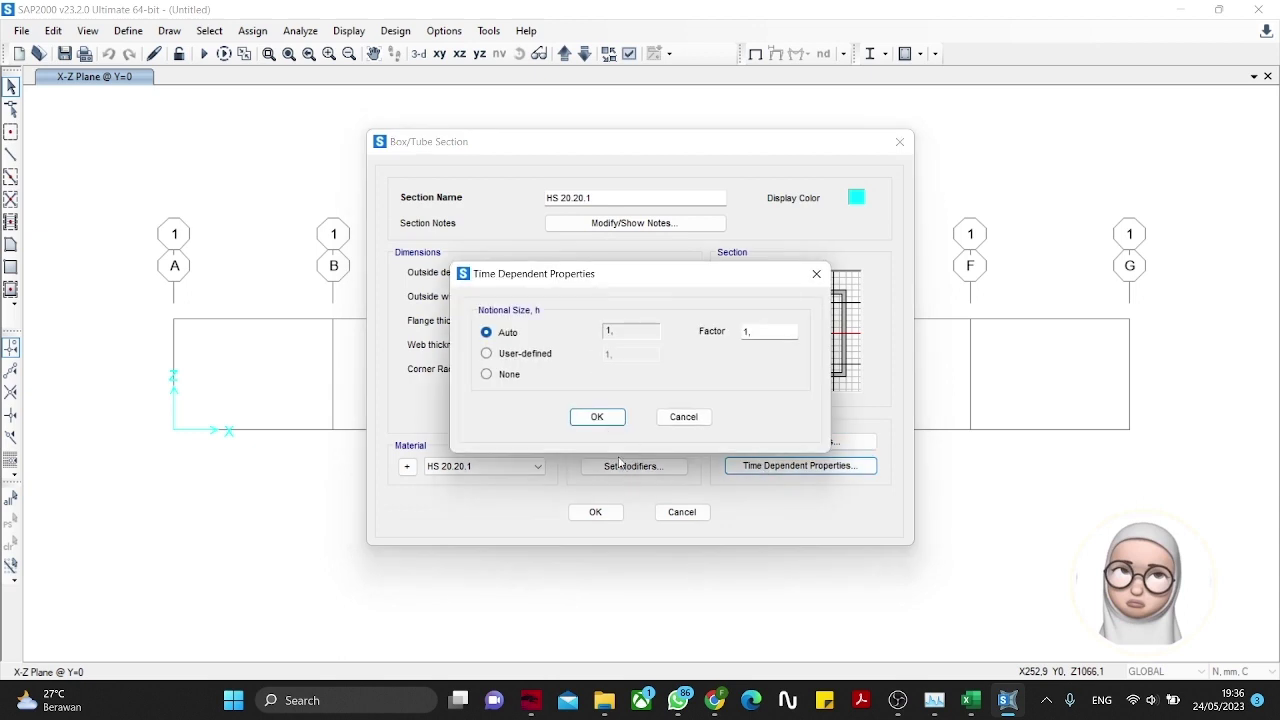
click(597, 416)
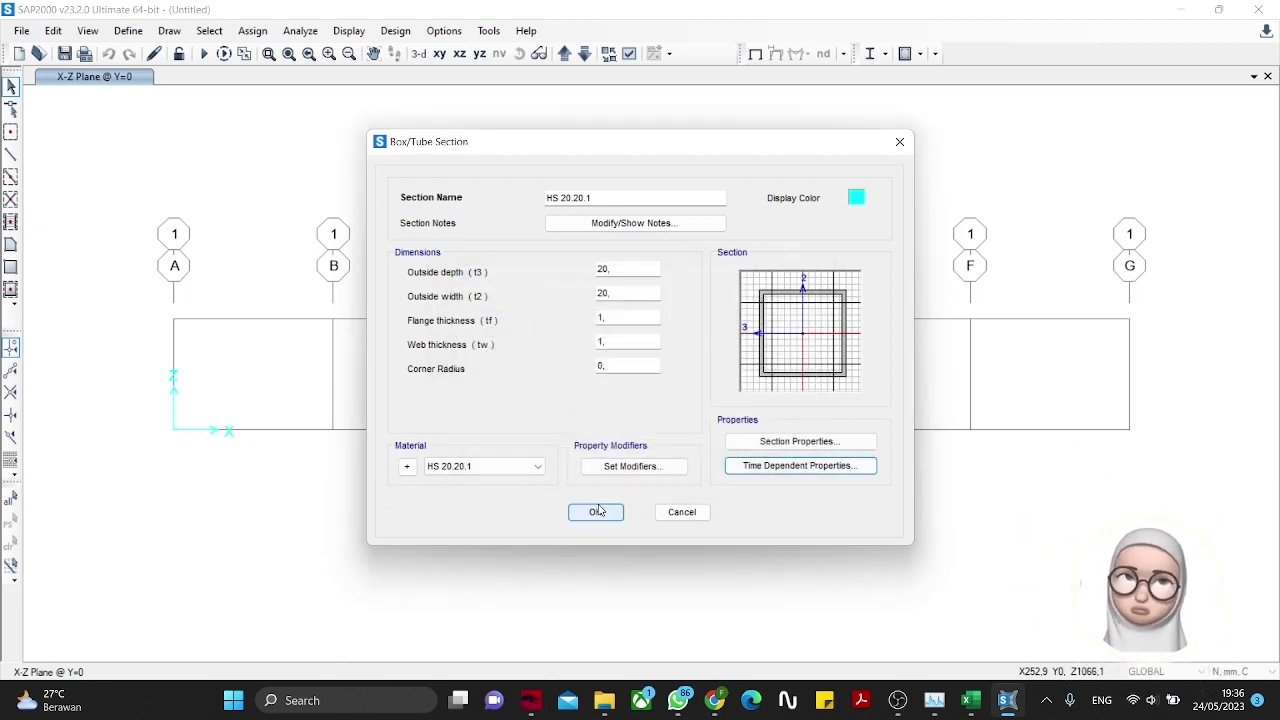
click(597, 511)
click(460, 262)
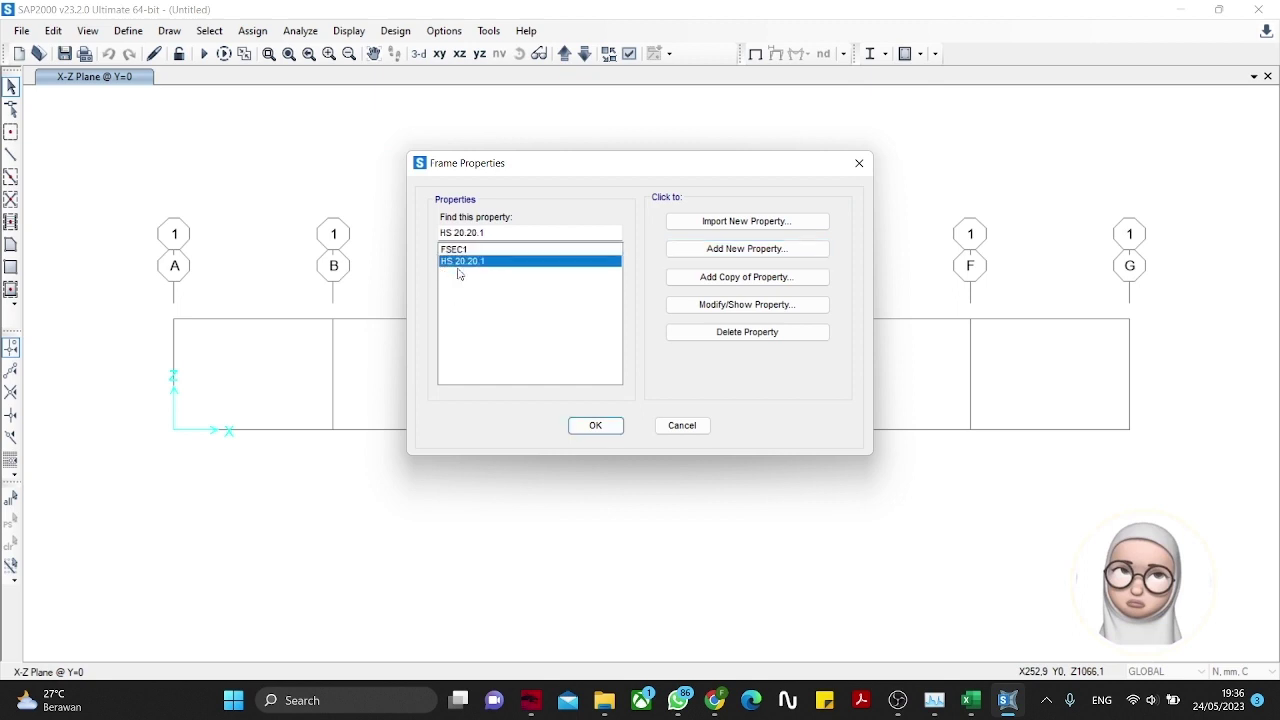
click(595, 426)
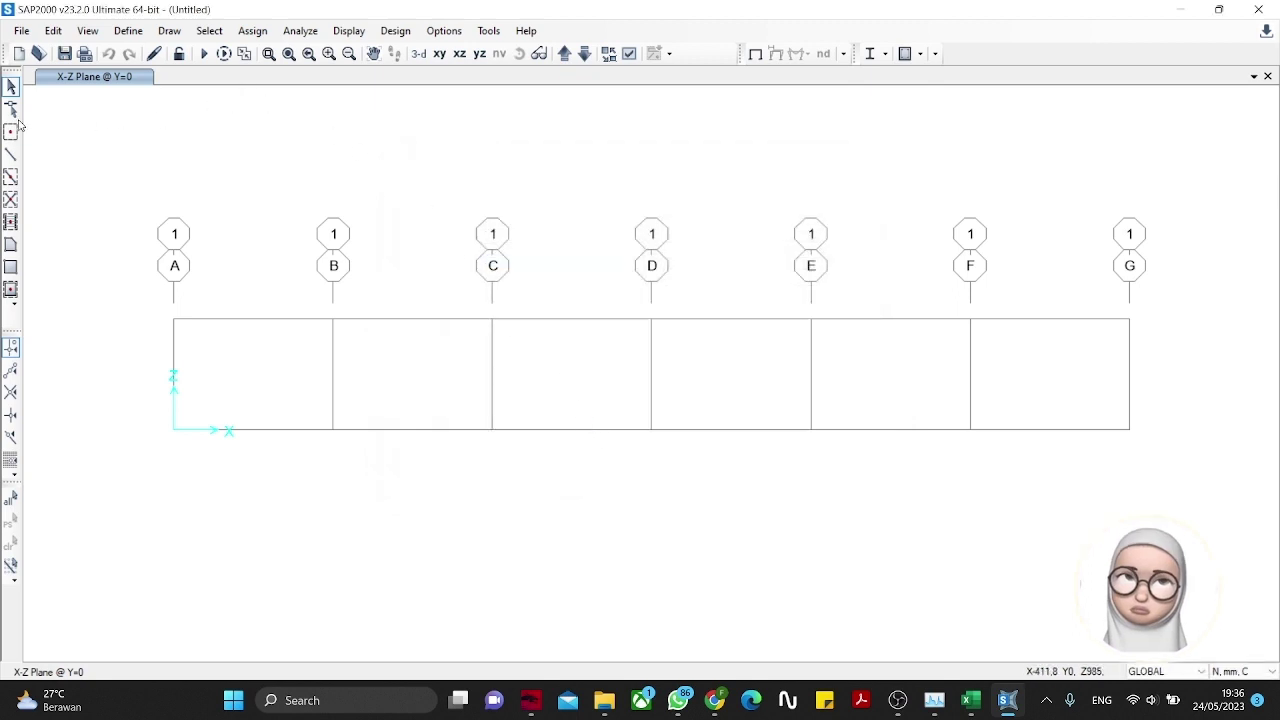
Step: Set frame drawing to section HS 20.20.1 with Continuous moment releases
click(11, 153)
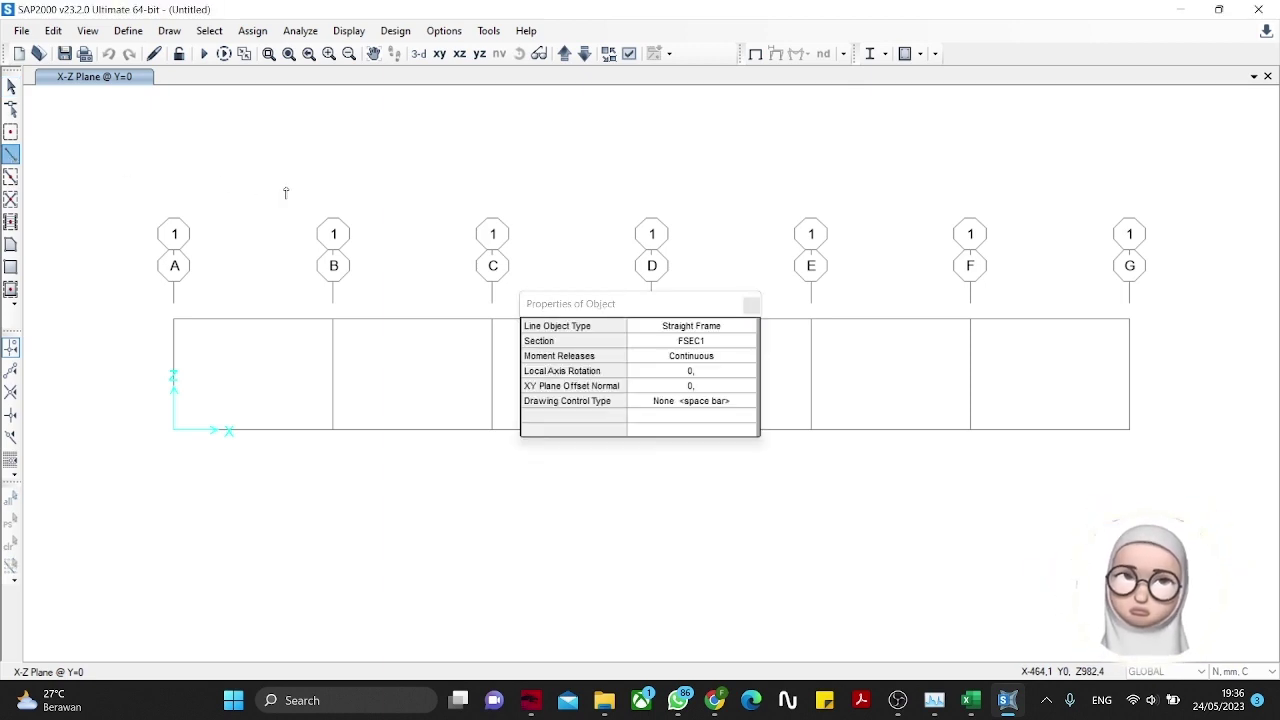
click(716, 341)
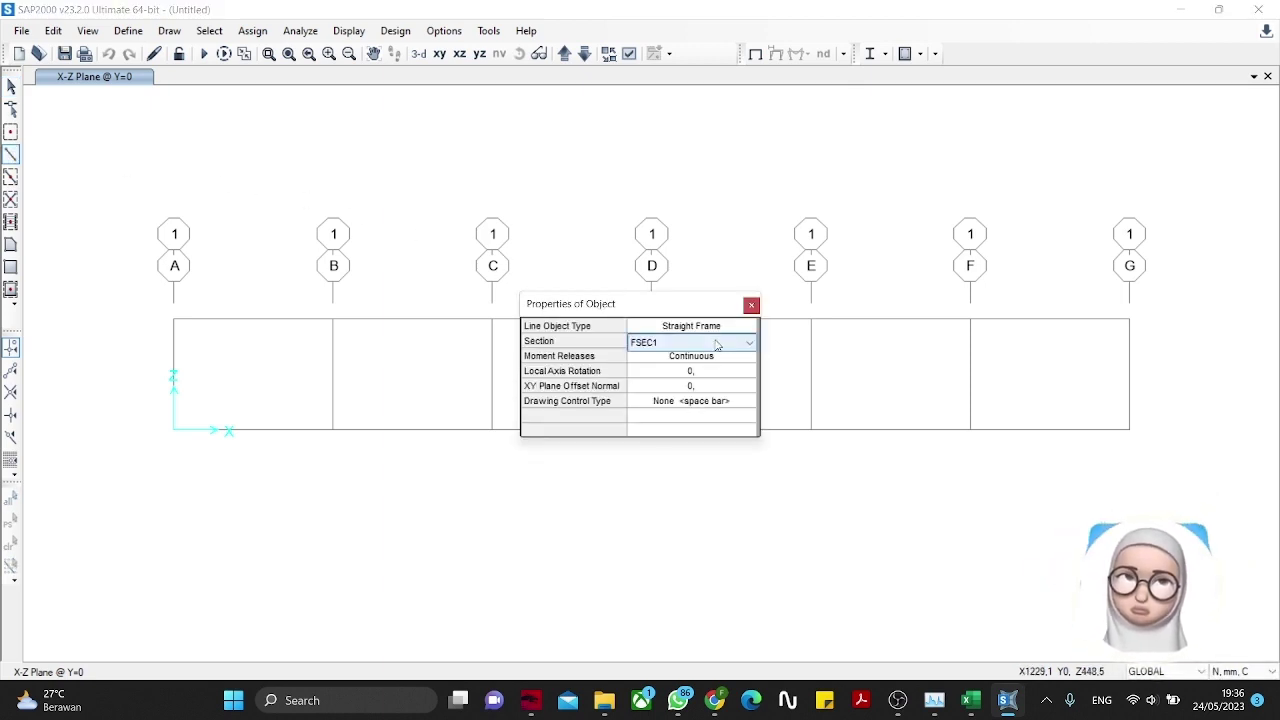
click(716, 341)
click(687, 367)
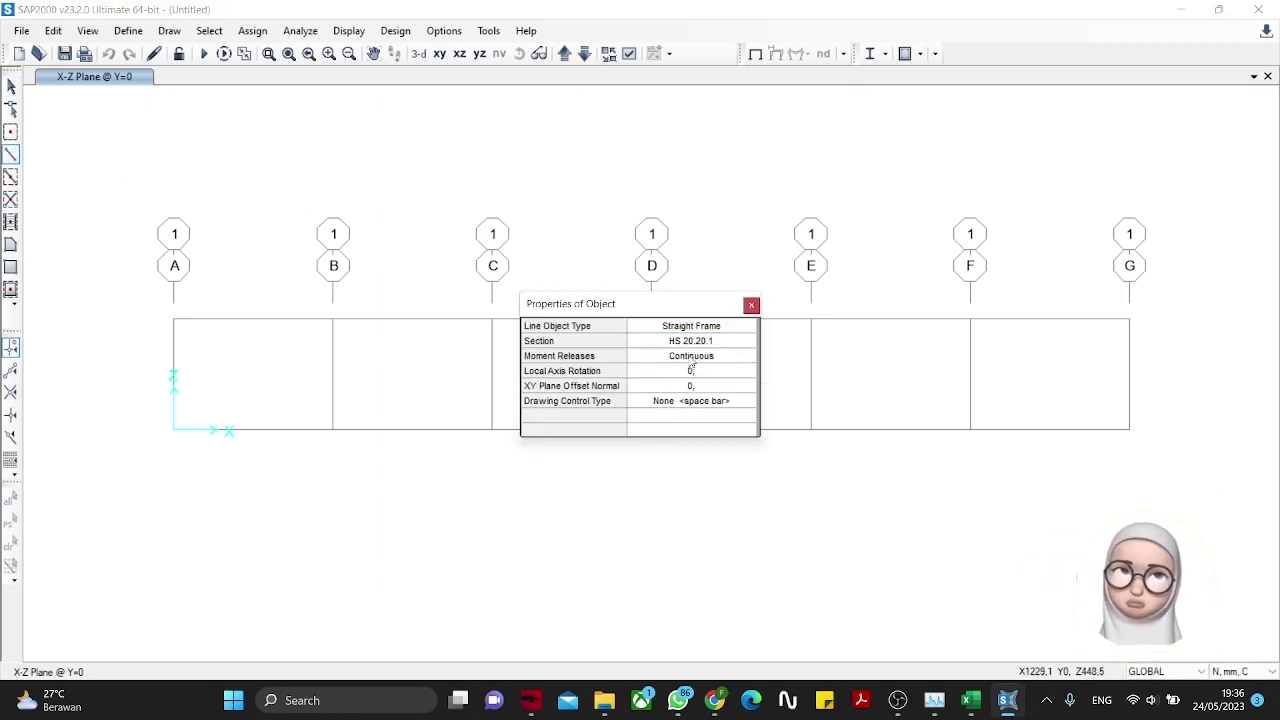
click(690, 357)
click(690, 358)
click(690, 360)
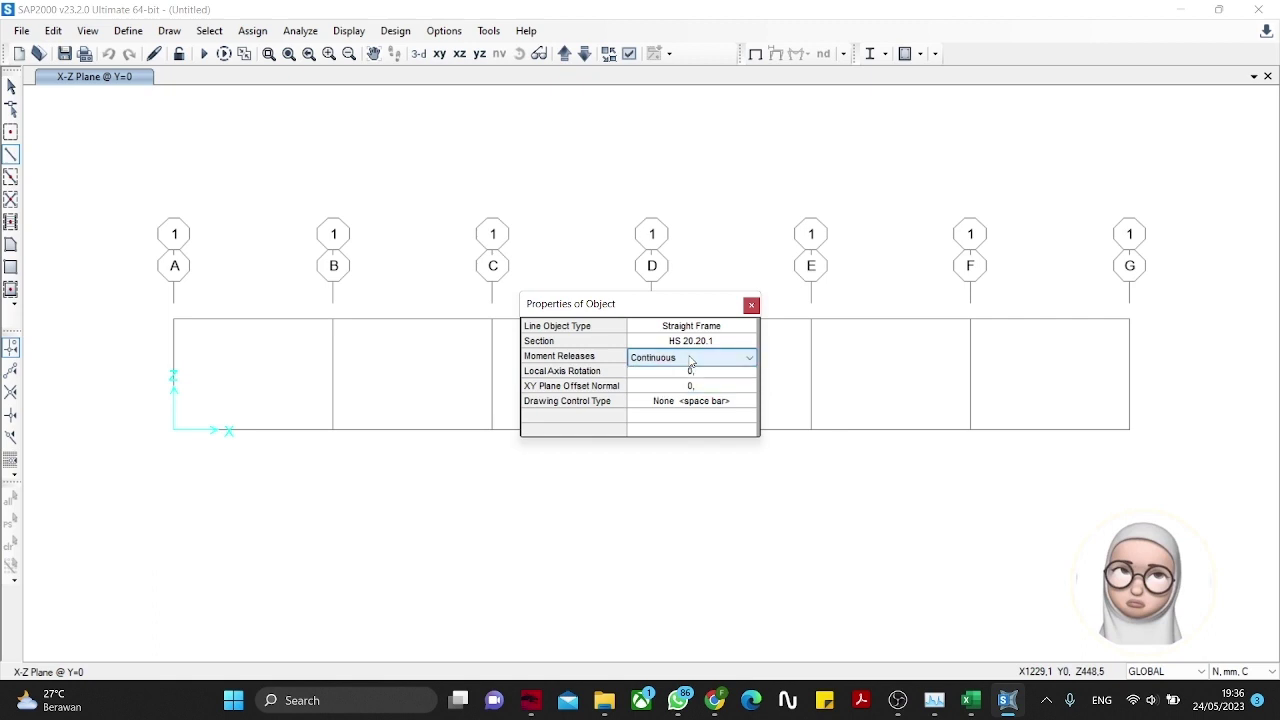
drag(678, 313, 772, 155)
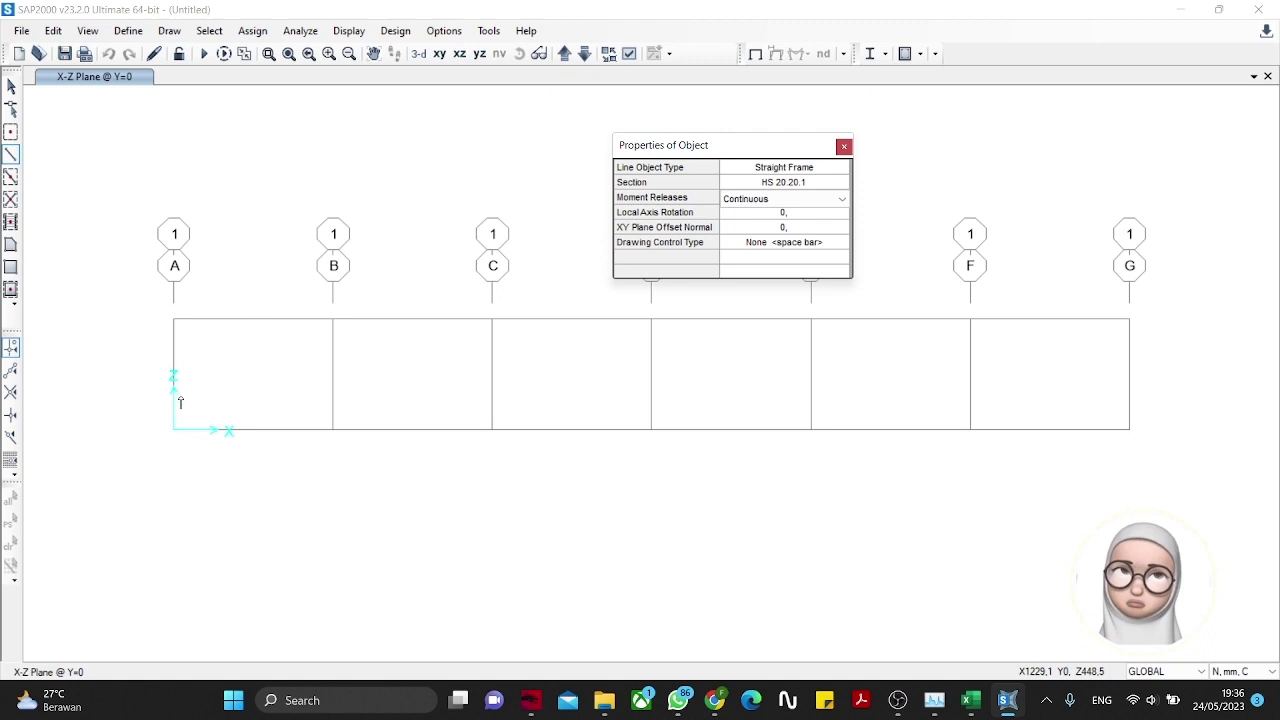
Step: Draw the 3000 mm bottom chord along Z=0 from grid A to G and select it
click(173, 430)
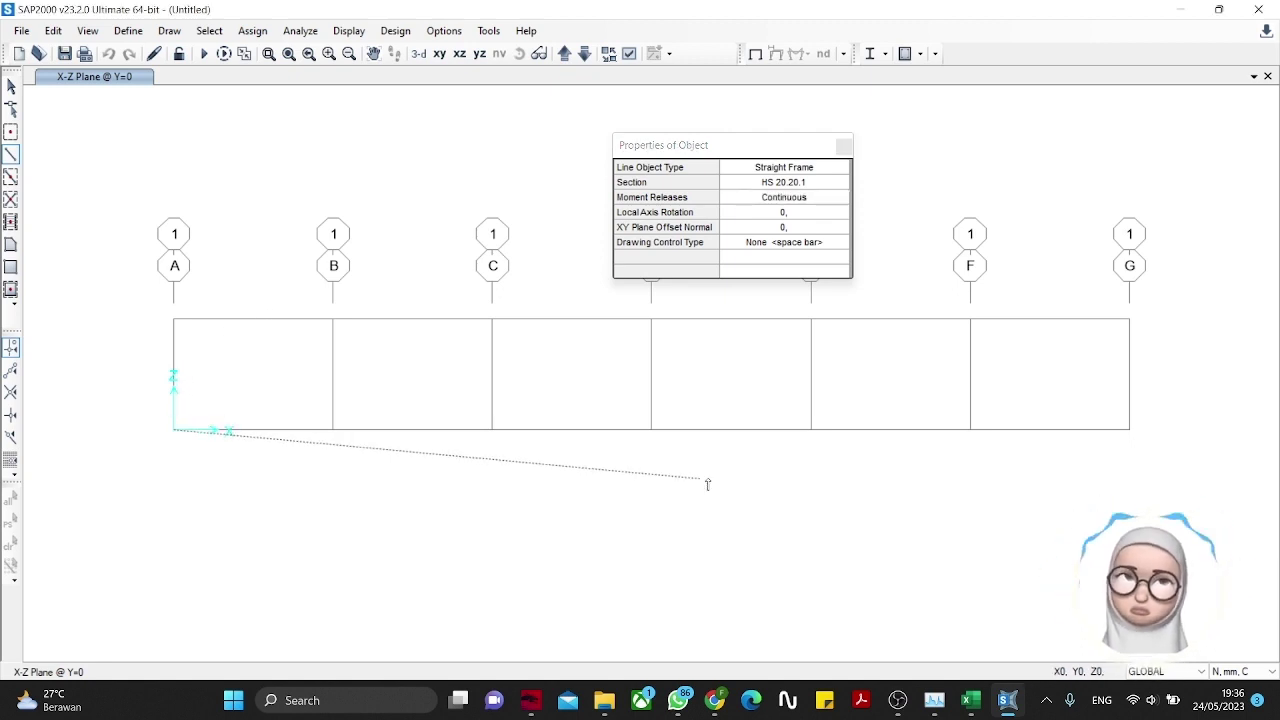
click(1073, 490)
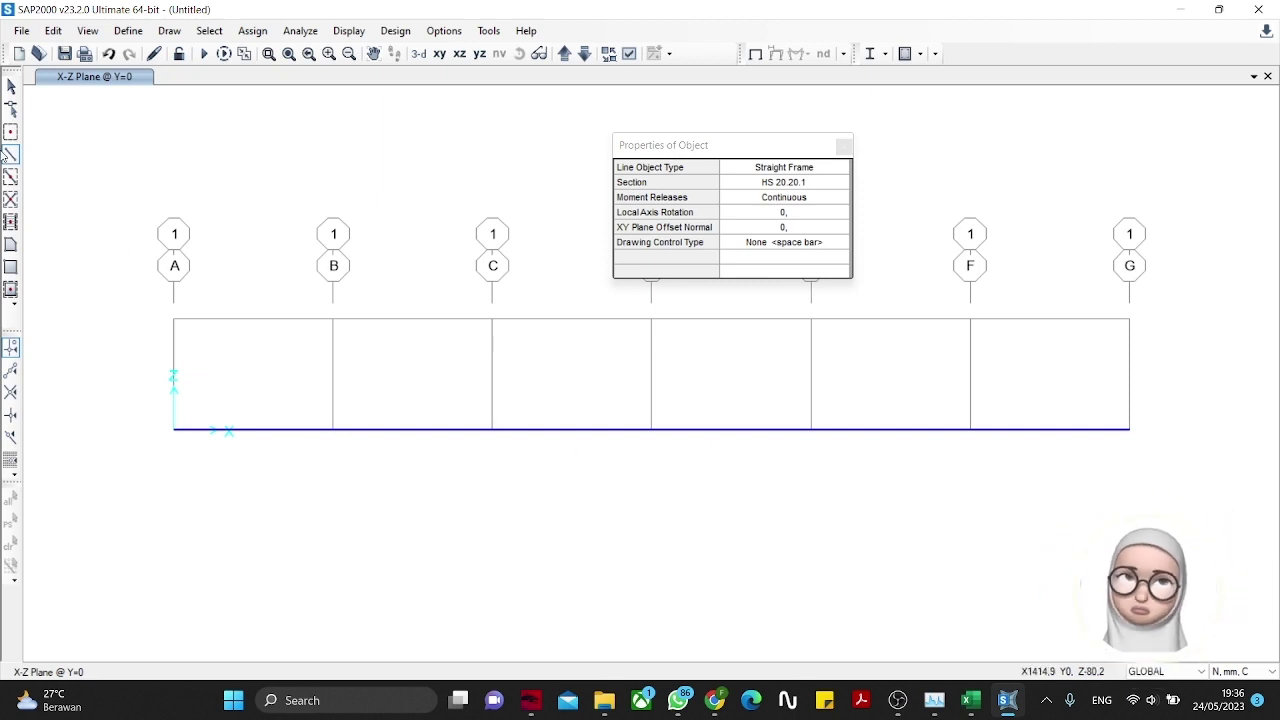
click(11, 87)
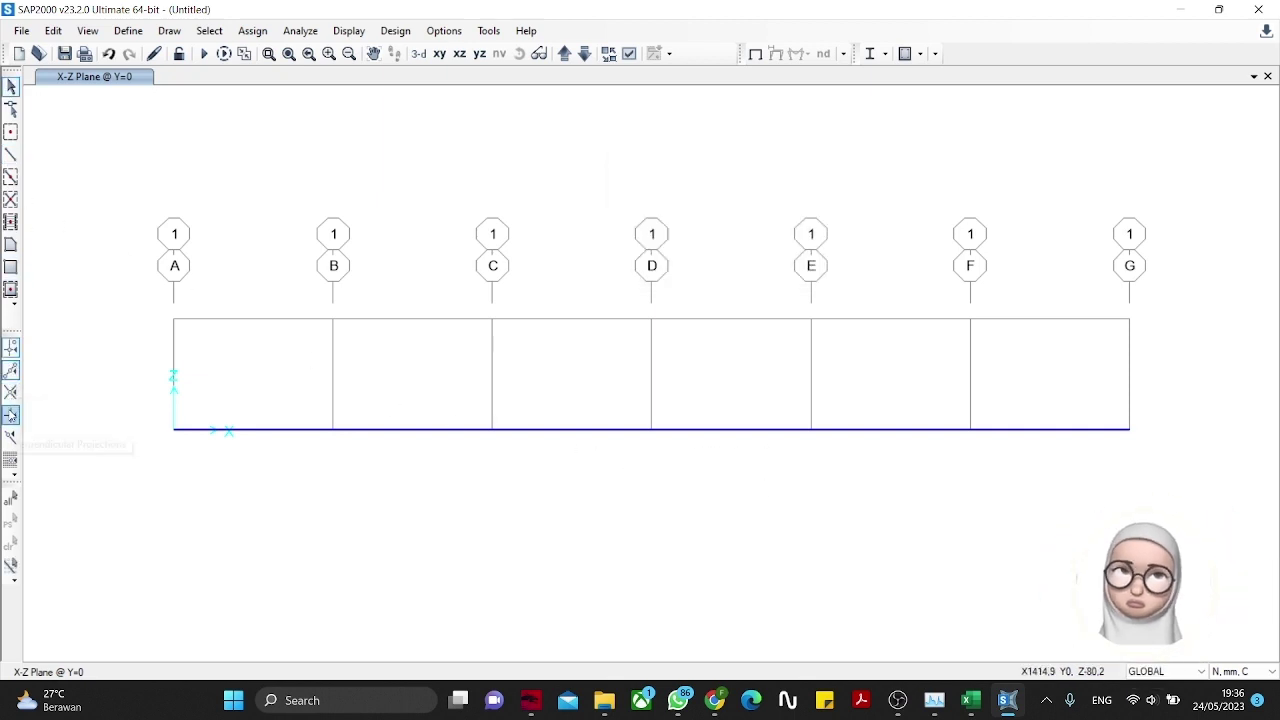
click(11, 415)
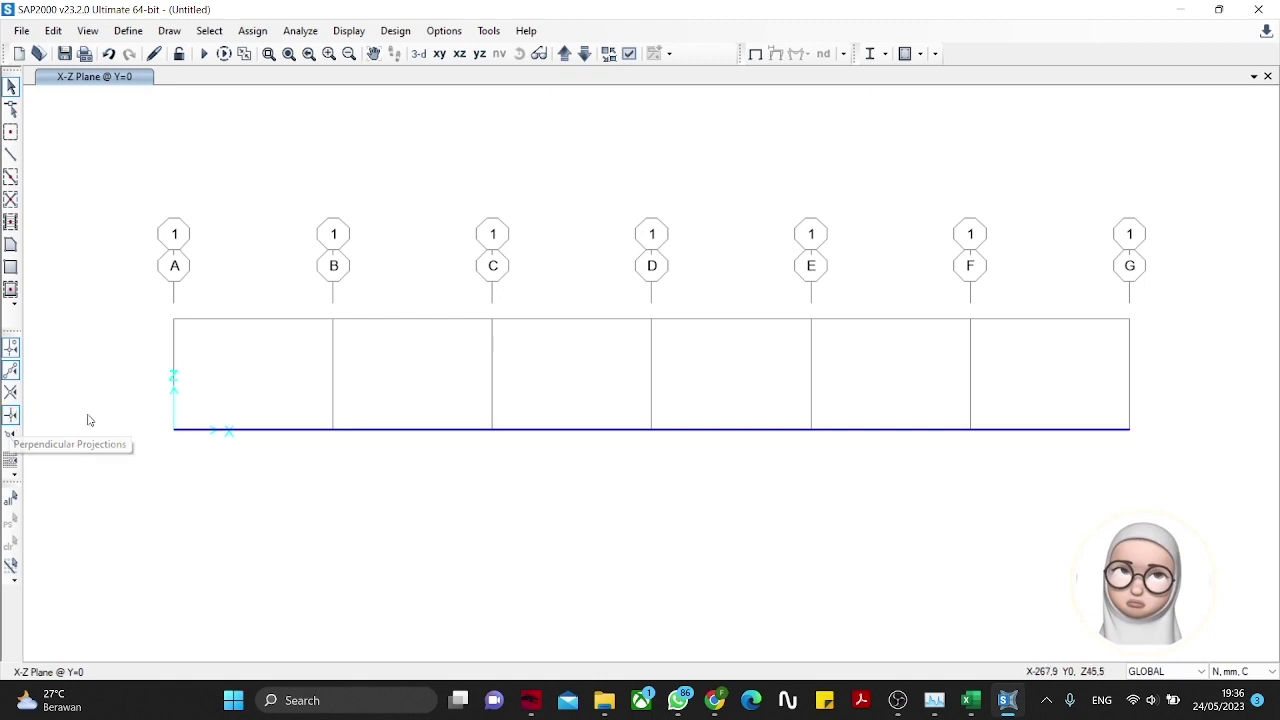
click(255, 430)
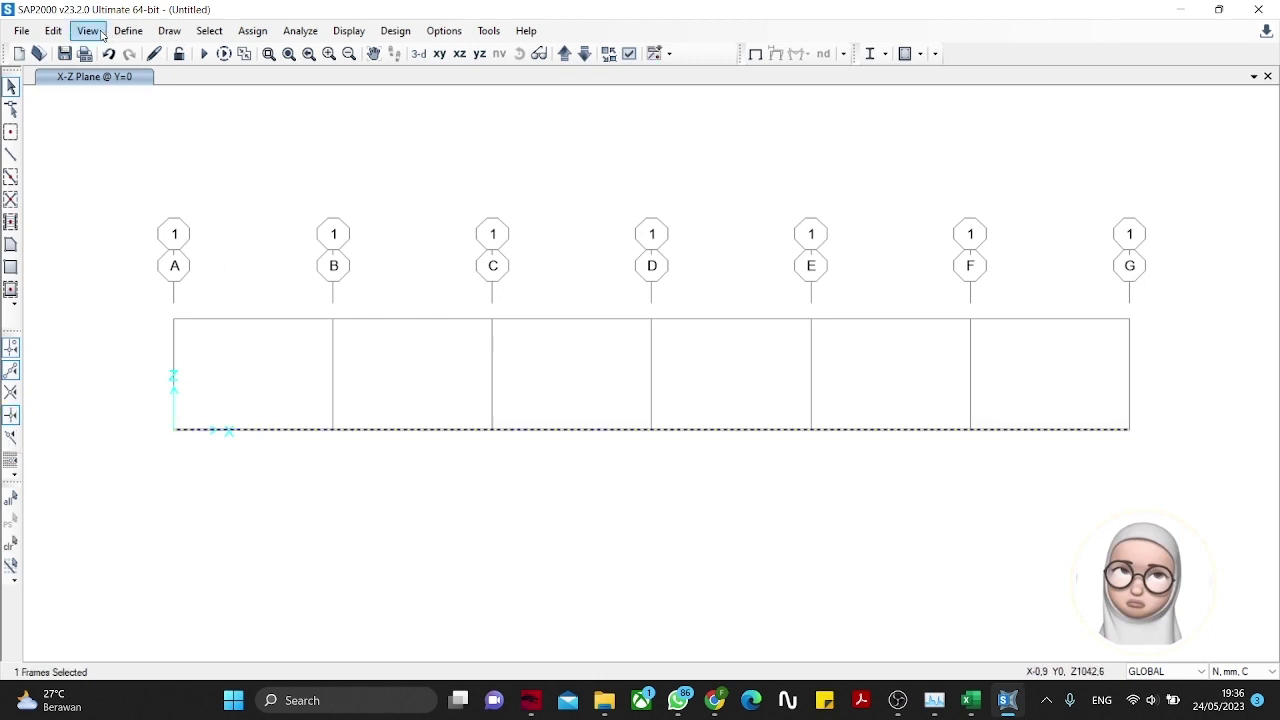
Step: Divide the selected bottom chord into 6 frames of 500 mm each
click(53, 30)
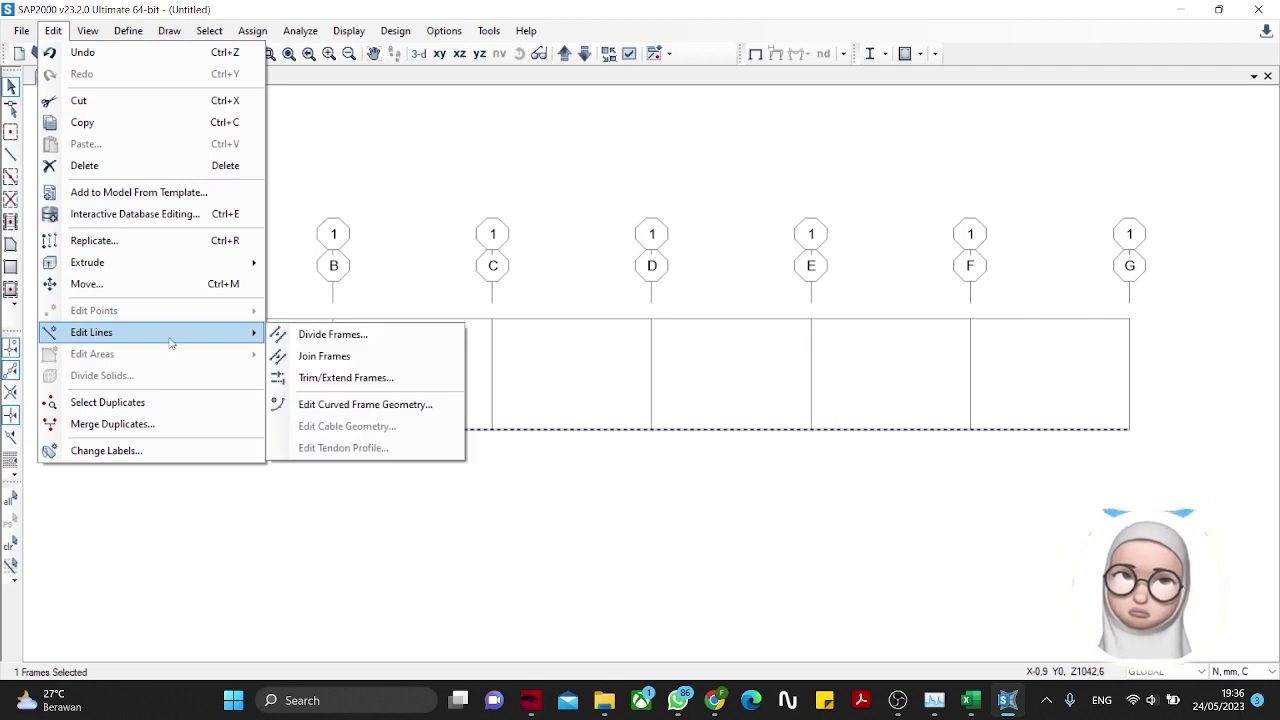
click(312, 347)
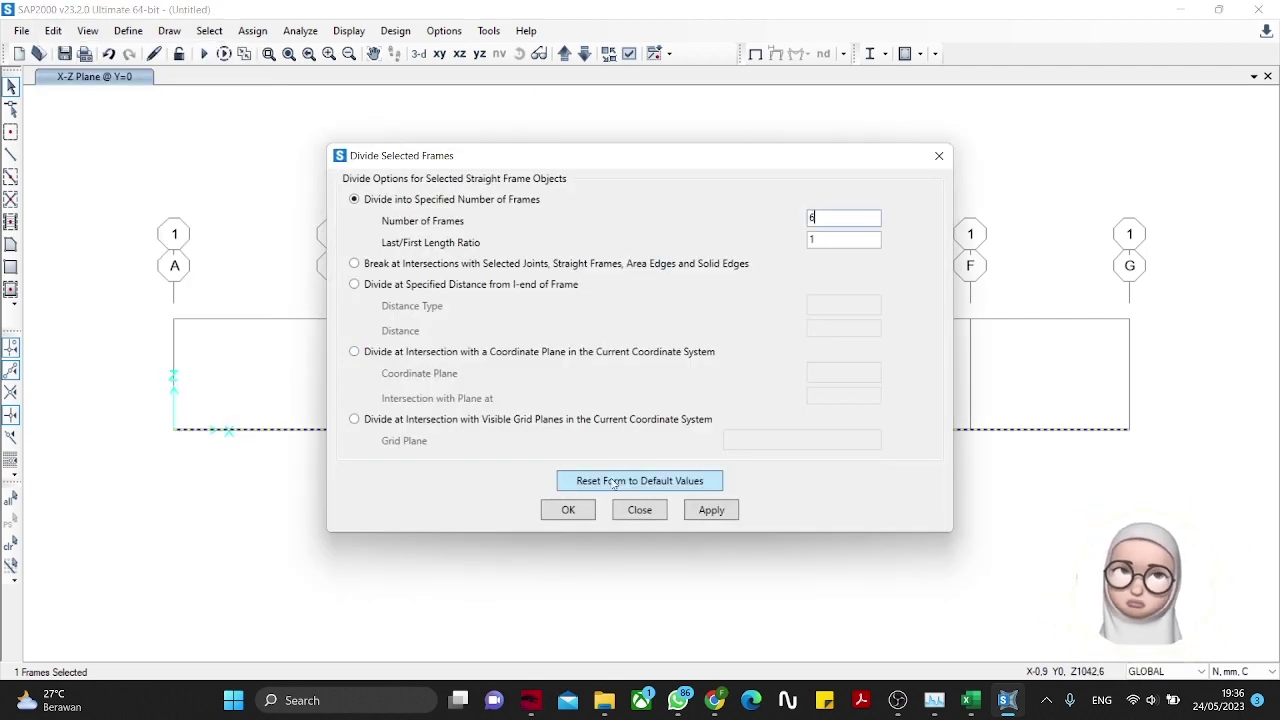
click(593, 511)
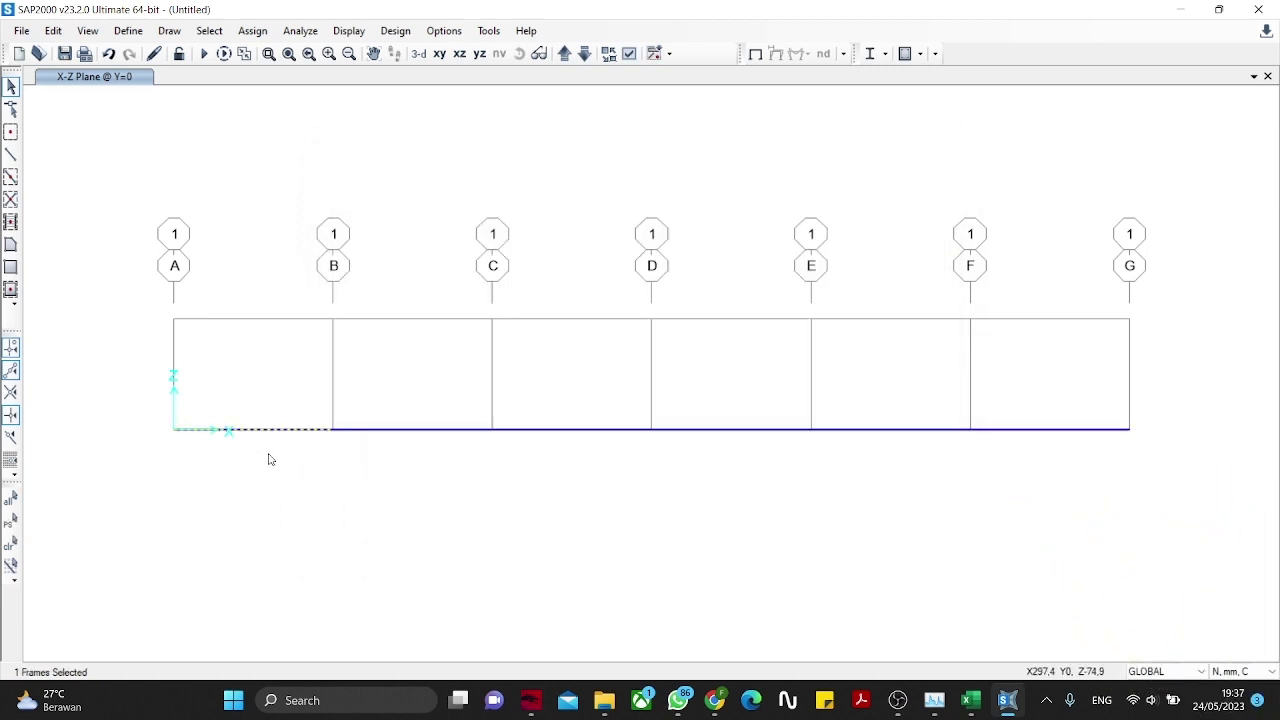
Step: Replicate the A–B bottom member 350 mm upward (dz 350) to form the top member
click(53, 30)
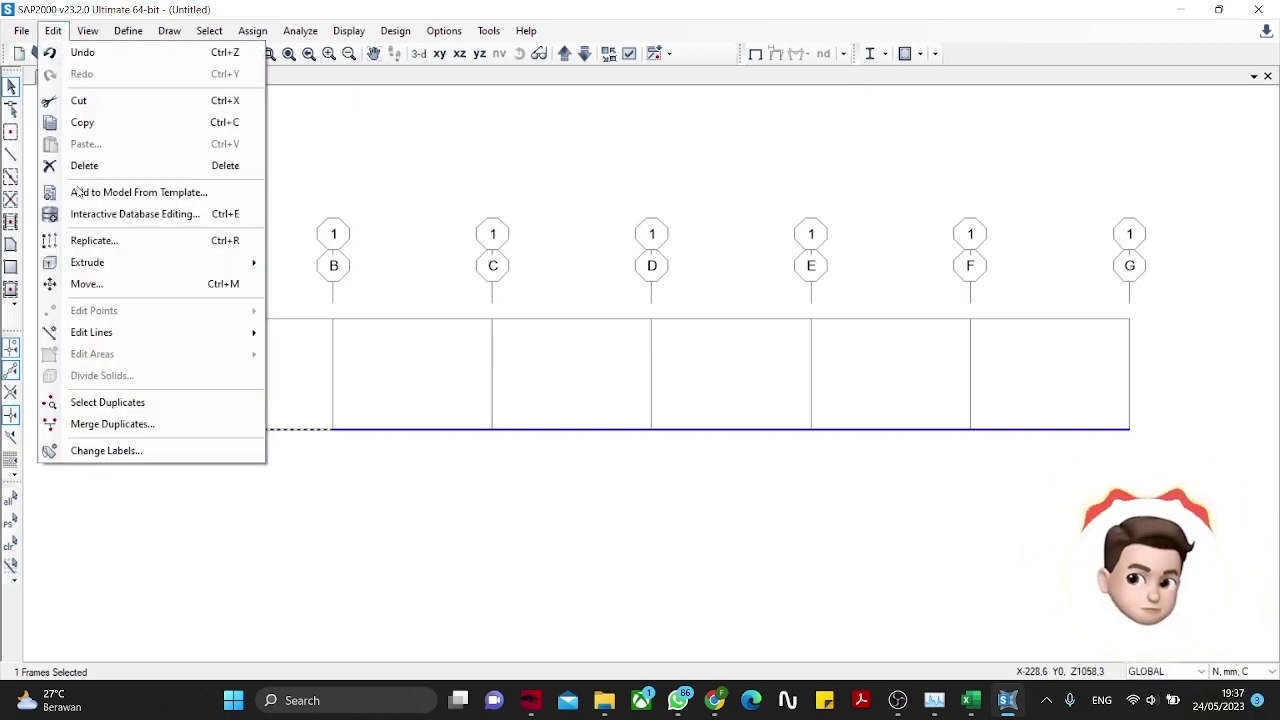
click(94, 240)
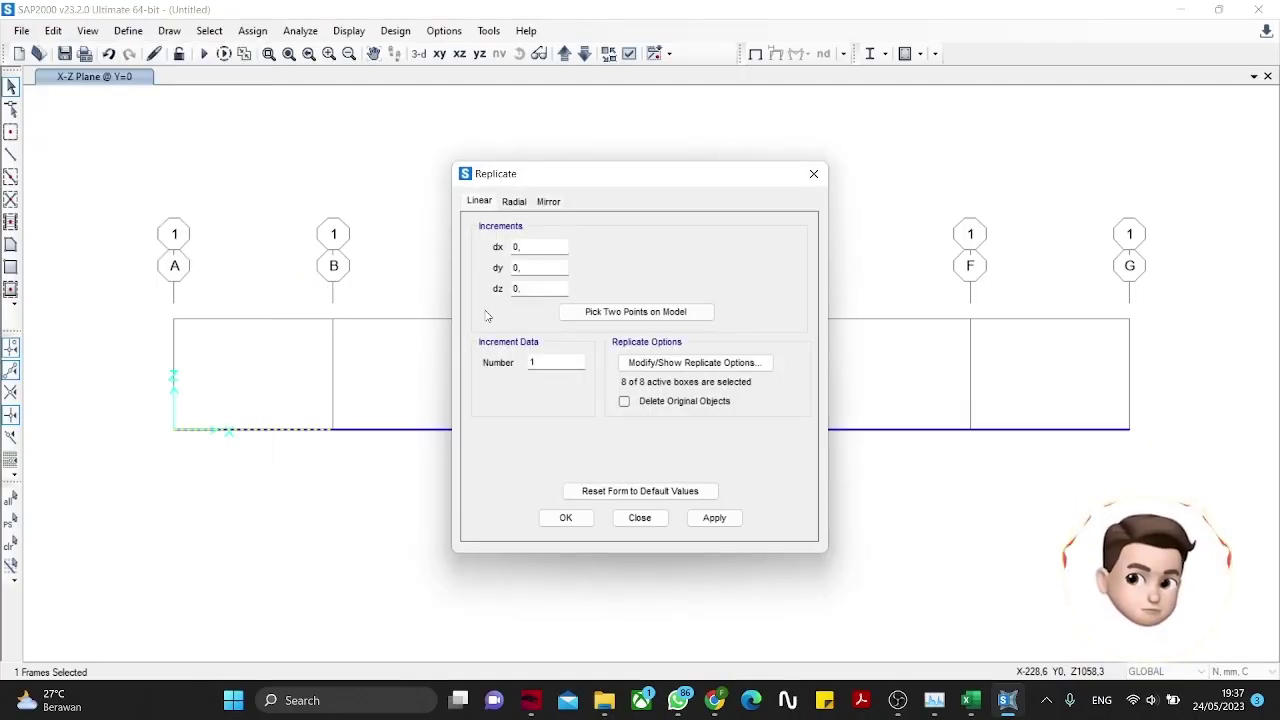
click(537, 246)
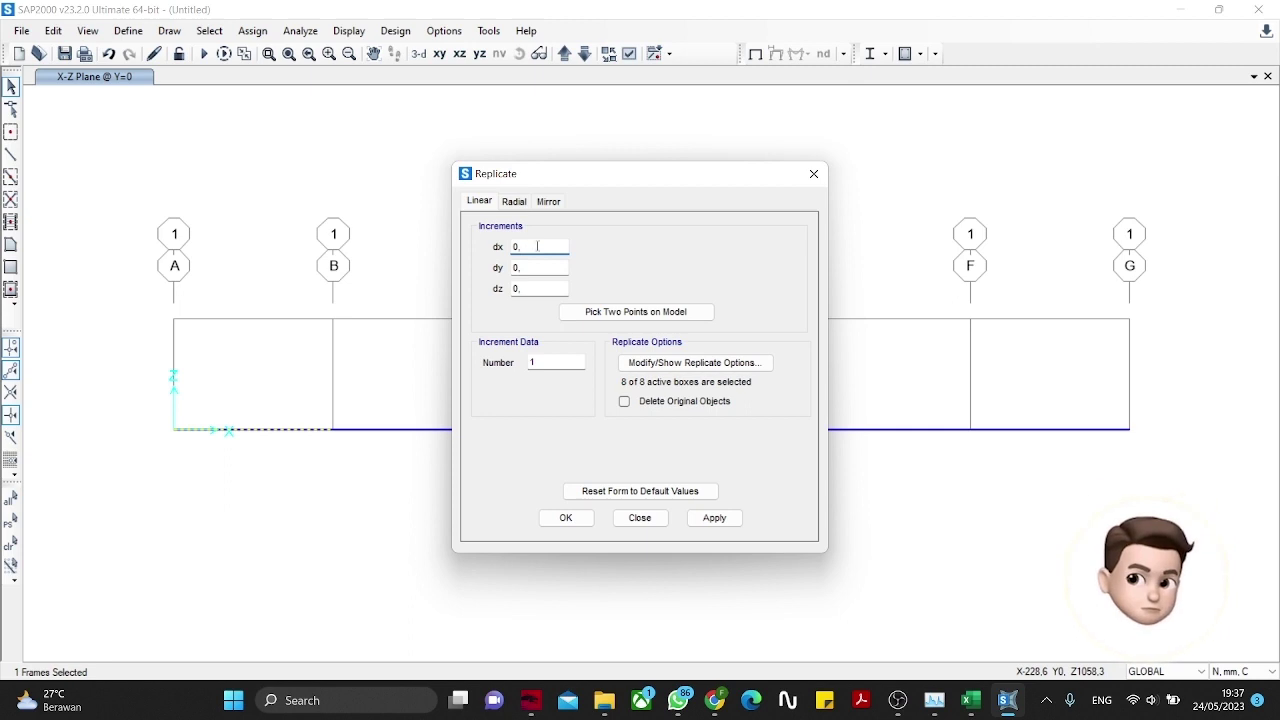
click(525, 267)
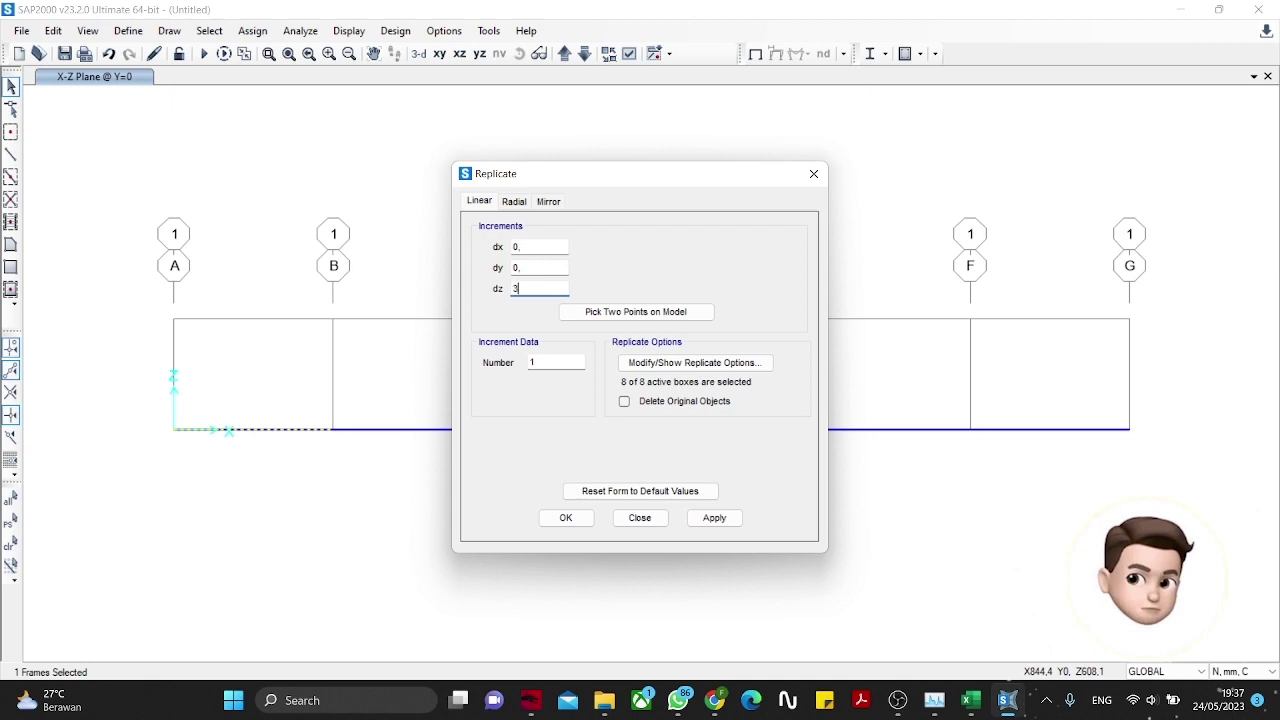
click(705, 517)
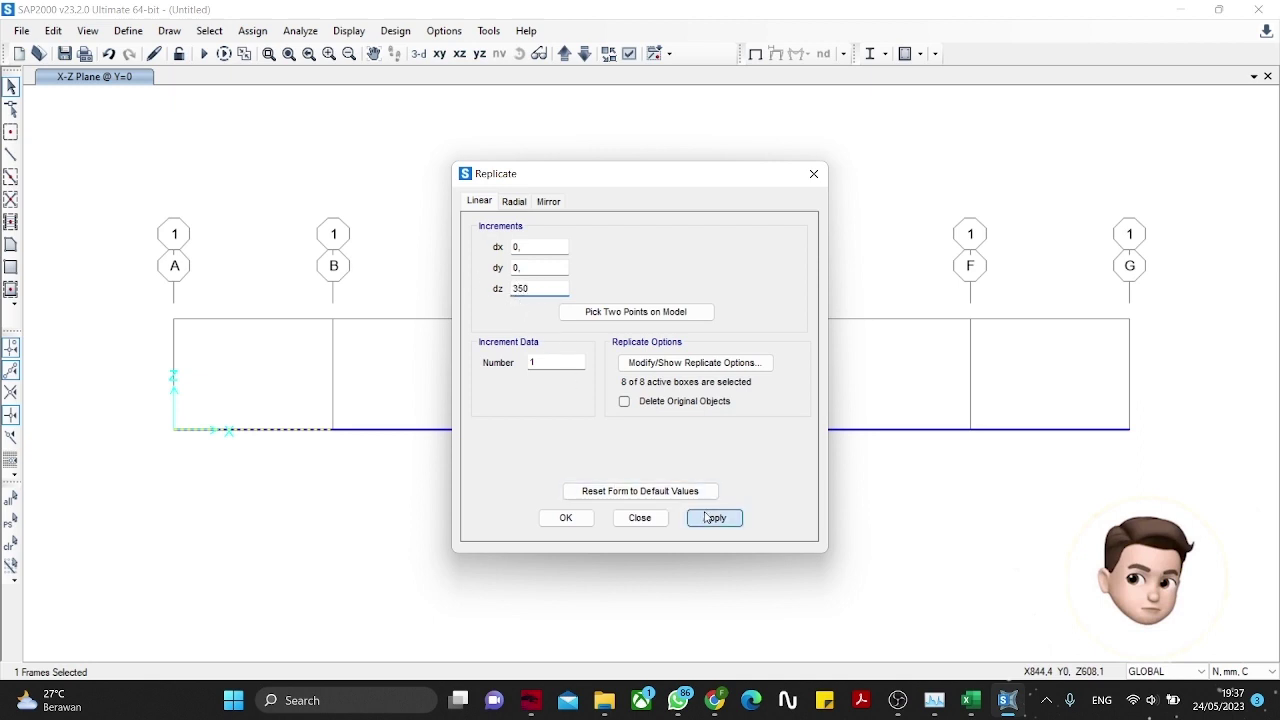
click(568, 517)
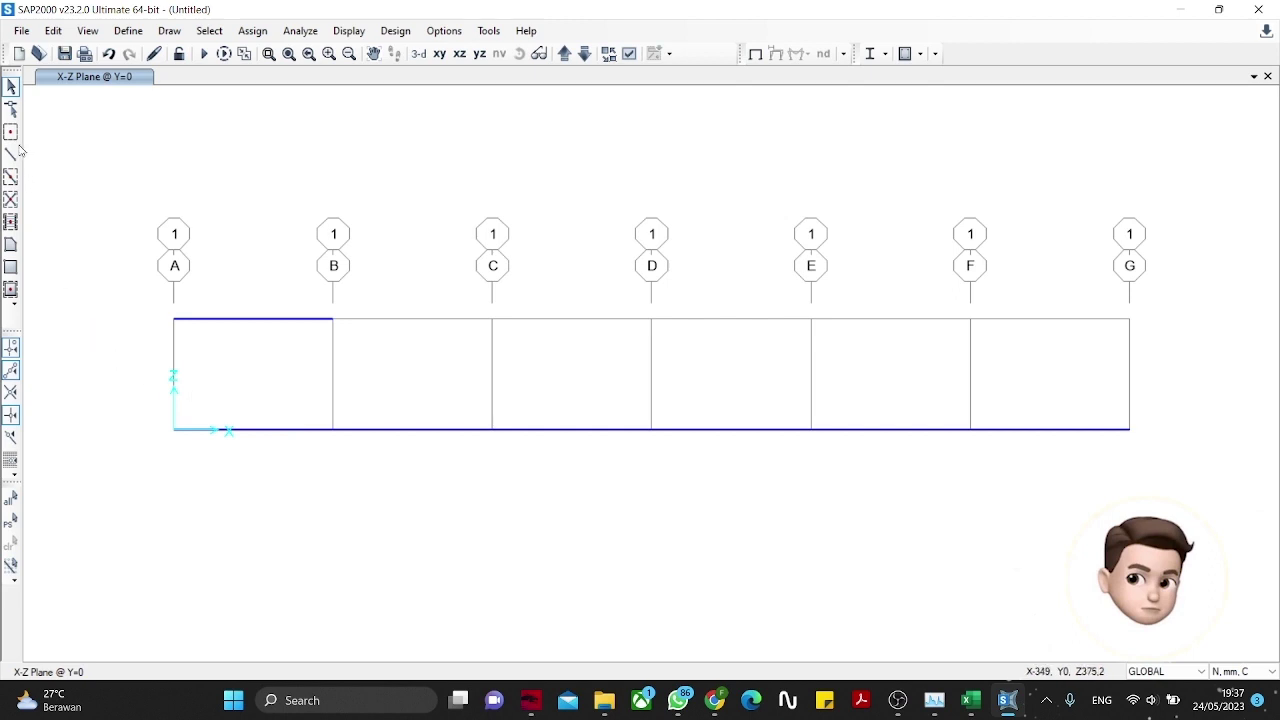
Step: Draw diagonals from A's and B's bases to the top member's midpoint, then select both
click(174, 429)
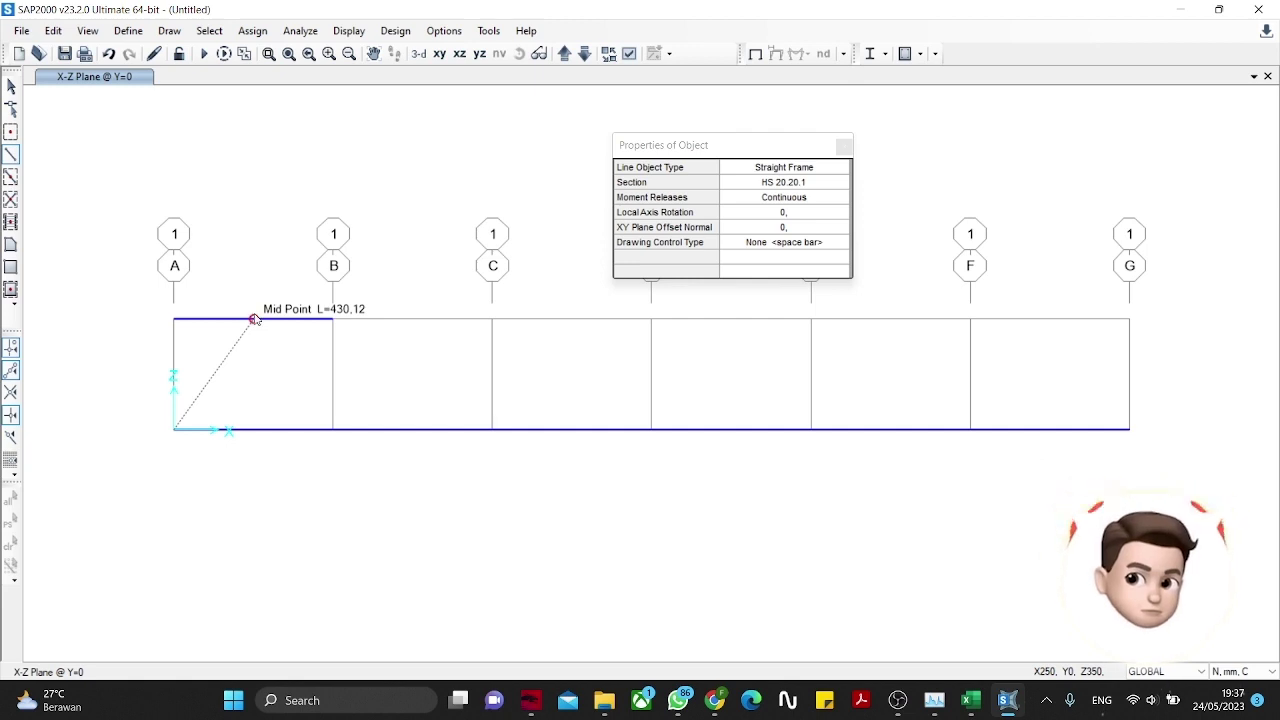
click(253, 319)
double_click(332, 429)
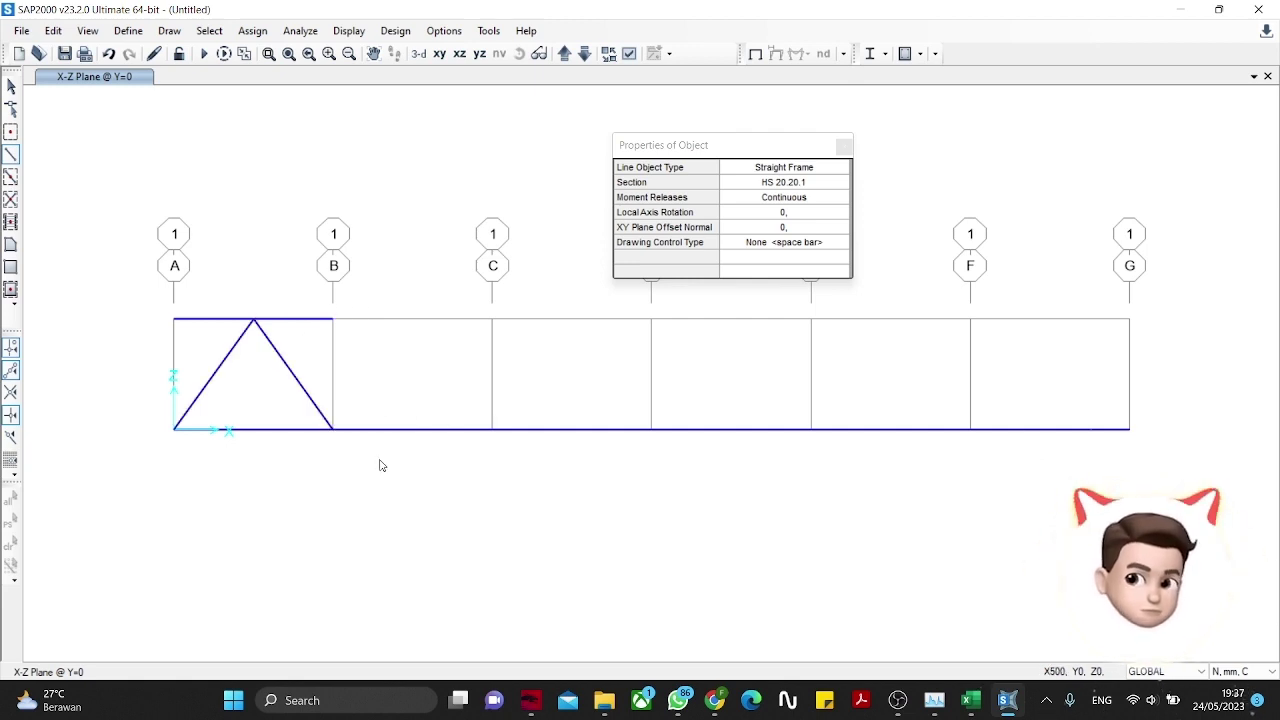
click(844, 145)
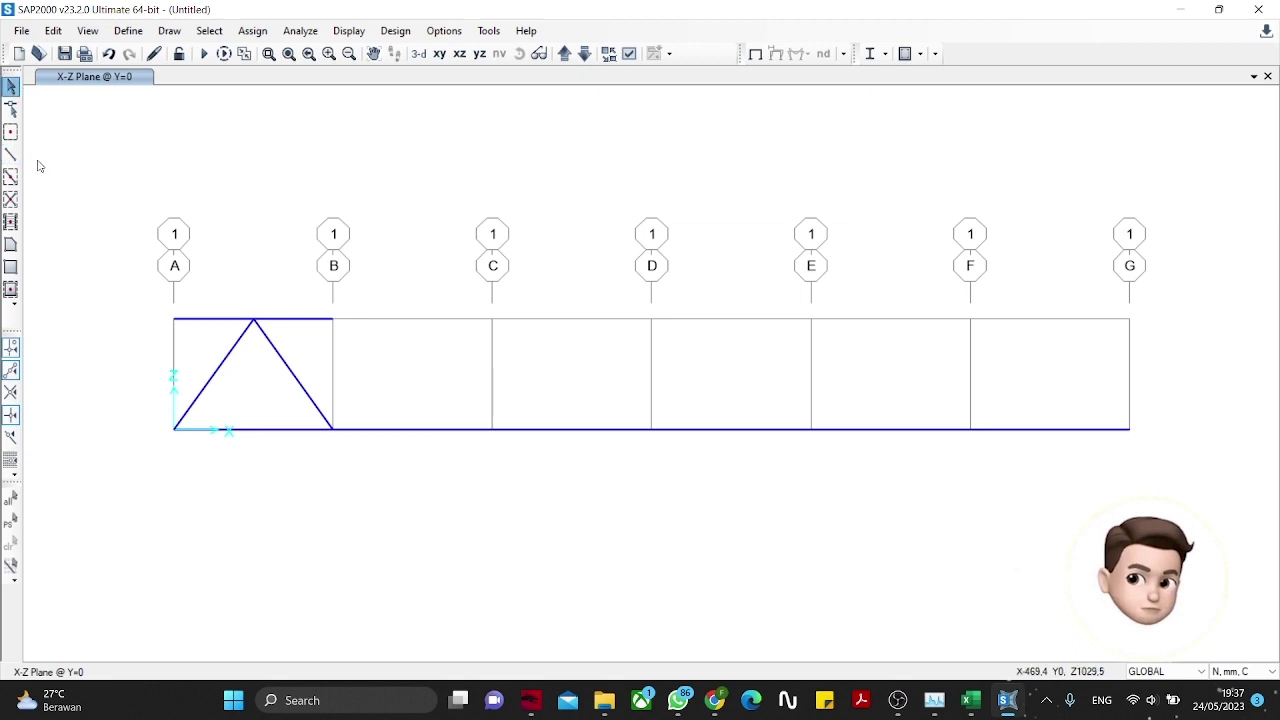
mouse_move(204, 352)
mouse_down()
mouse_move(326, 384)
mouse_move(180, 359)
mouse_up()
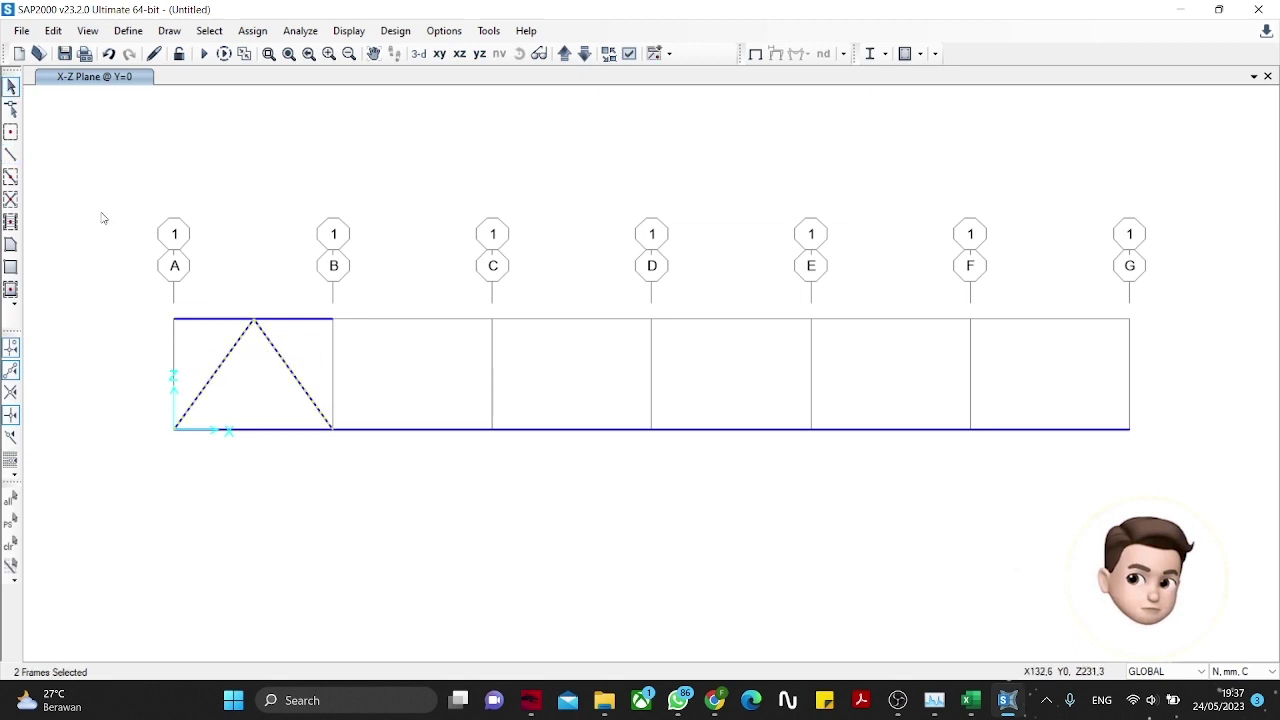
Step: Replicate the diagonal pair 5 times at dx 500, dy 0, dz 0 across bays A–G
click(53, 30)
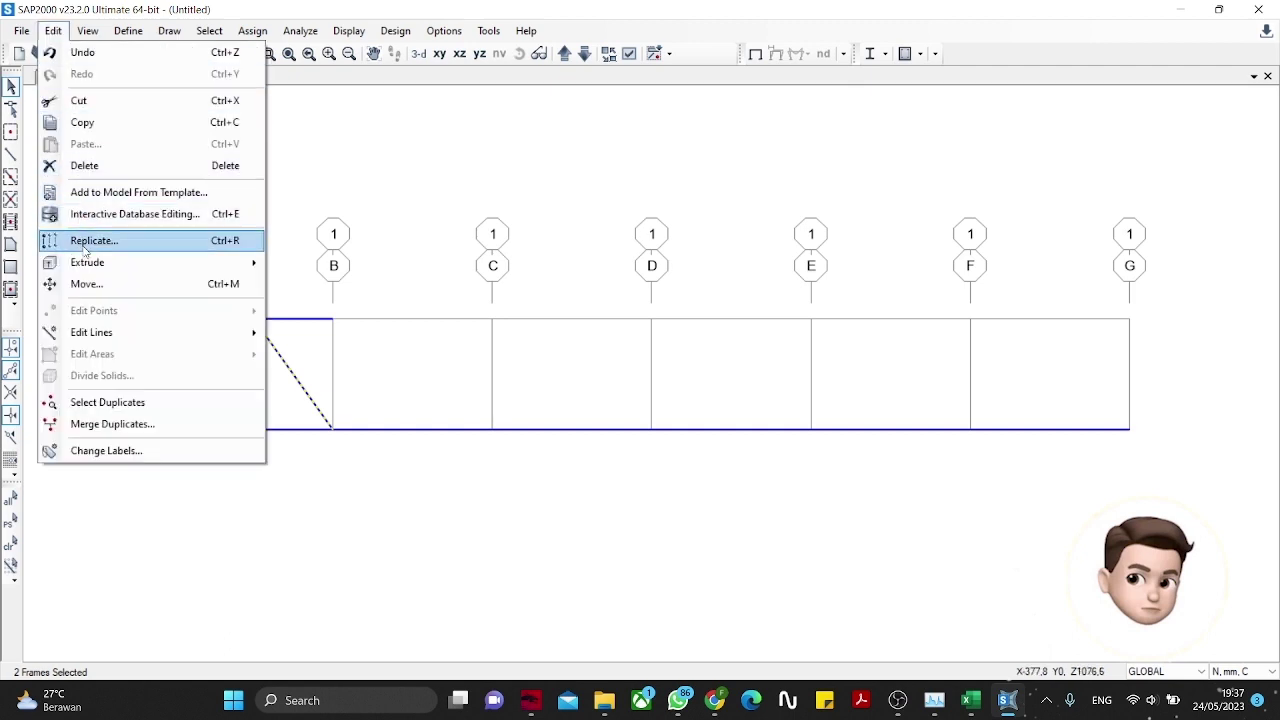
click(88, 243)
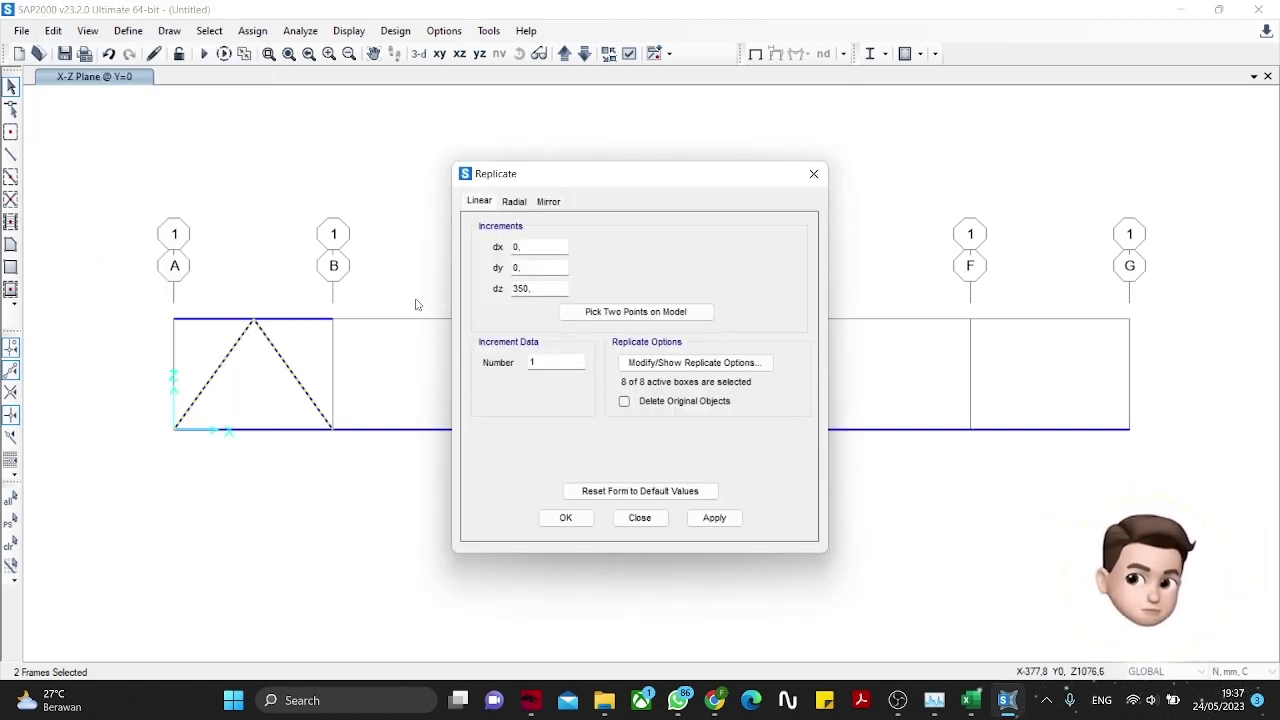
double_click(540, 288)
key(BackSpace)
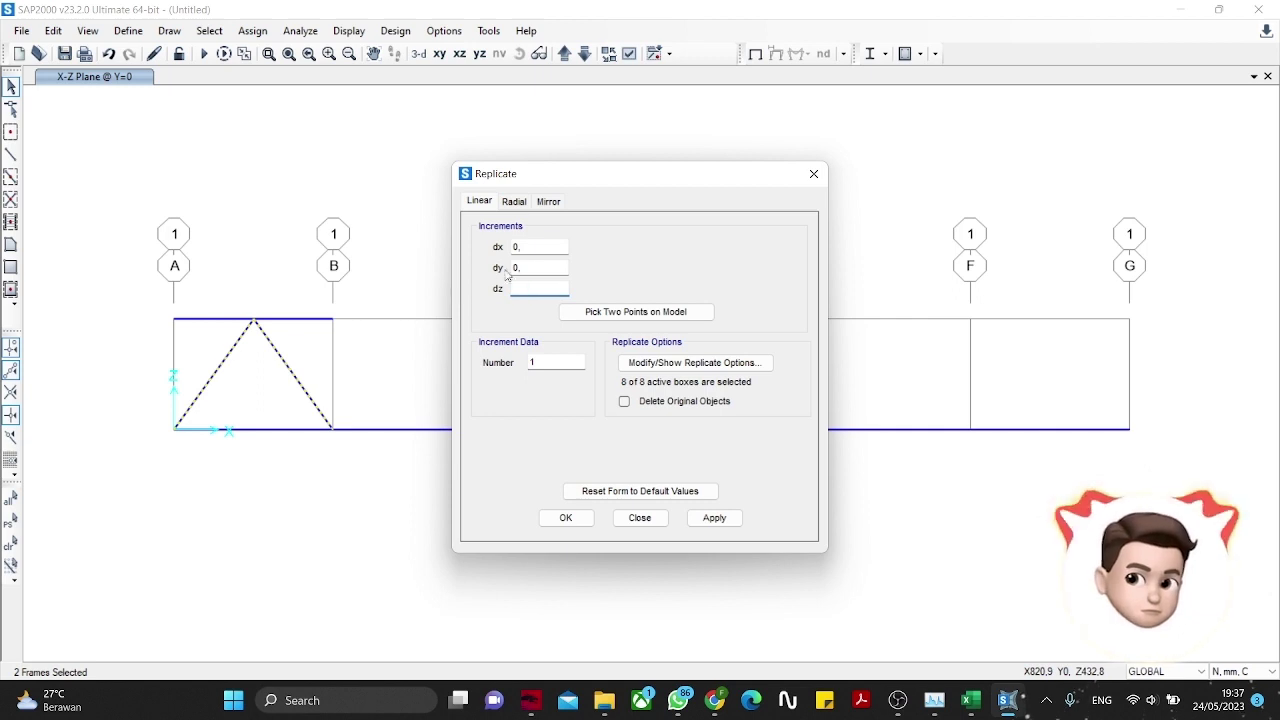
text(0)
drag(540, 247, 460, 252)
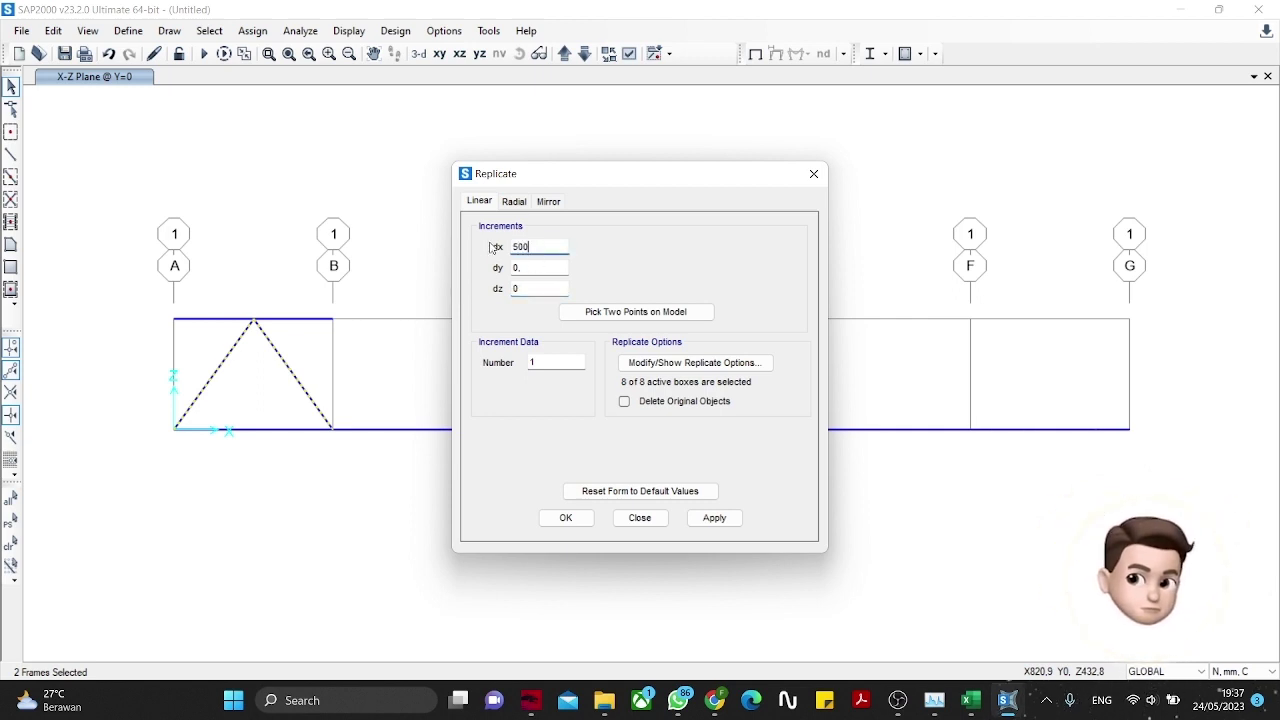
drag(561, 178, 509, 198)
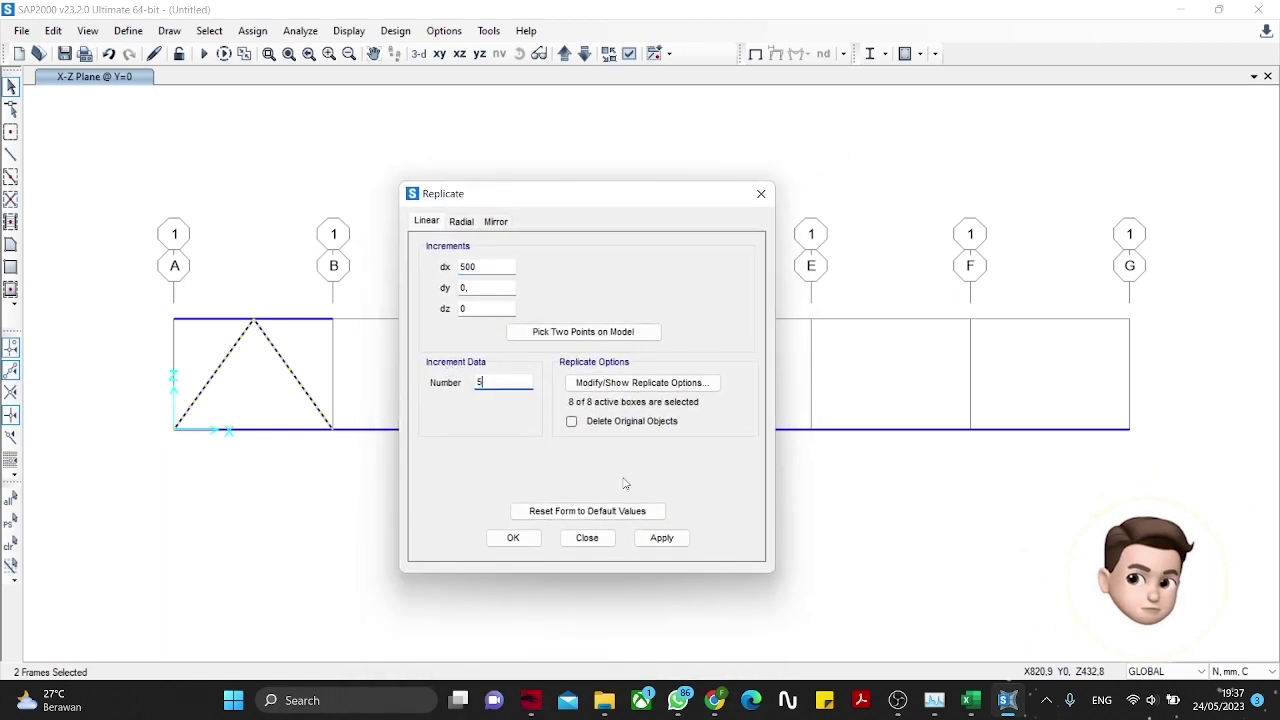
text(5)
click(660, 538)
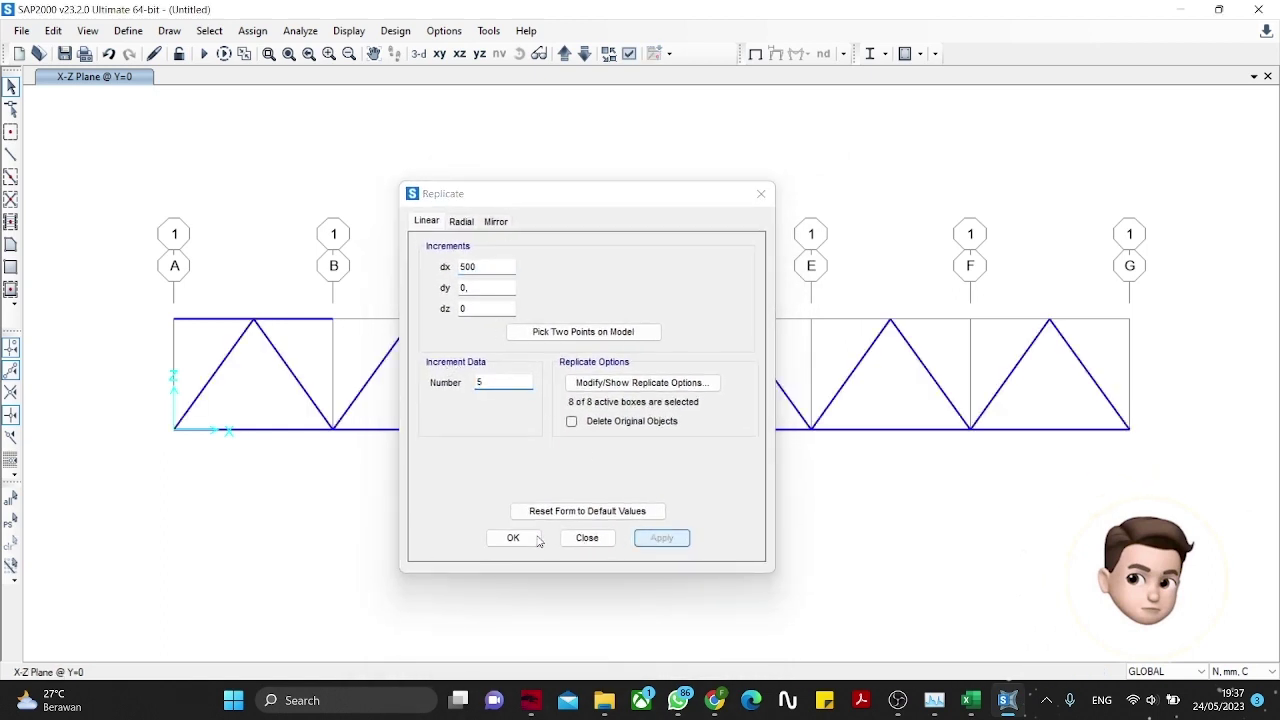
click(536, 540)
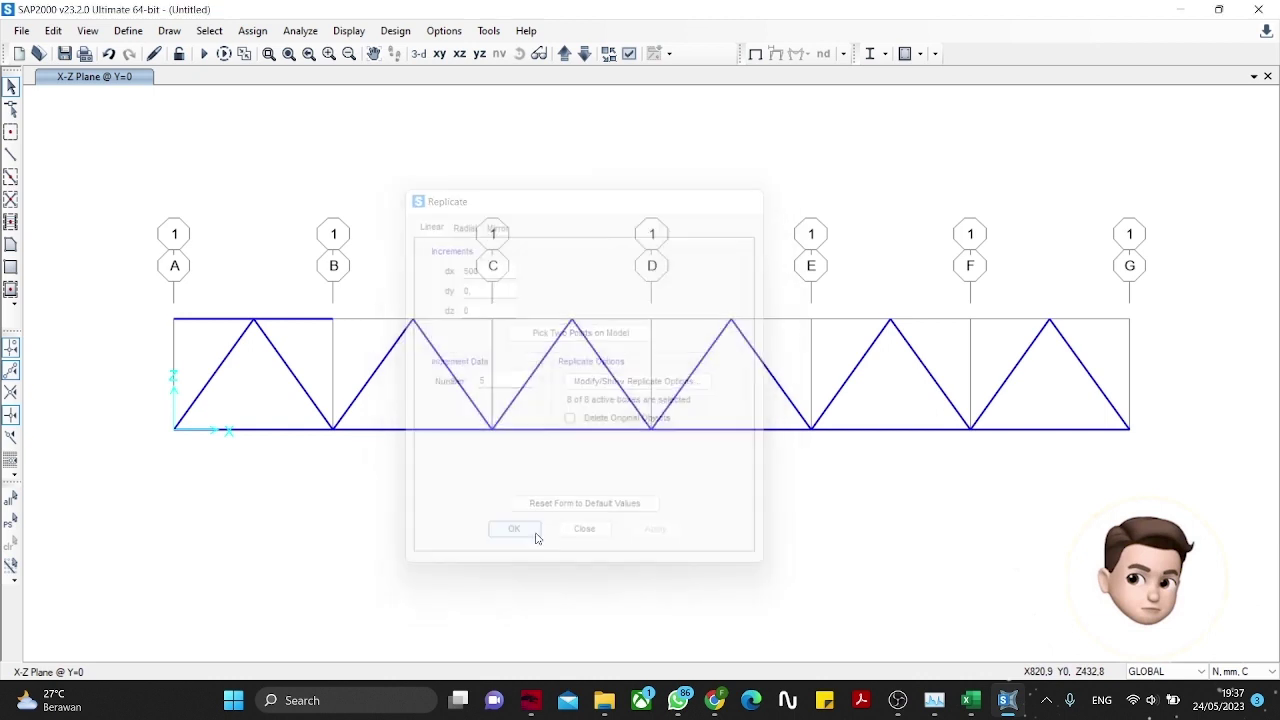
click(211, 320)
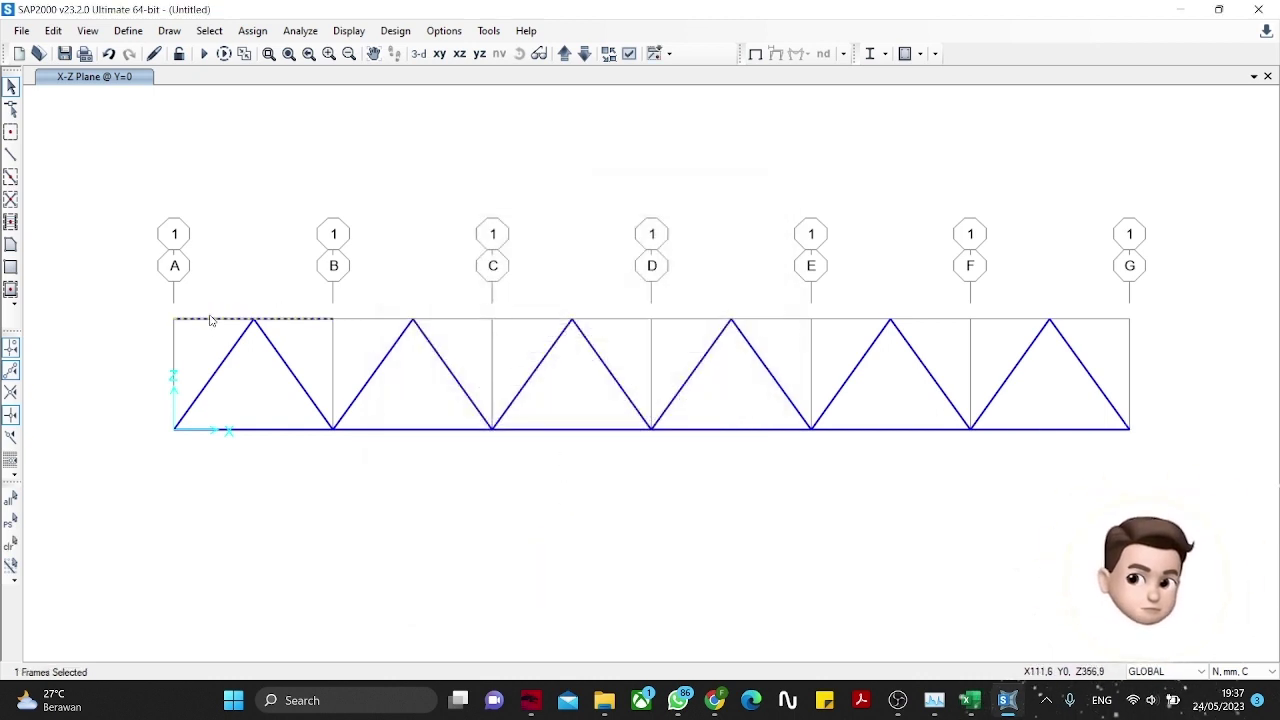
click(216, 320)
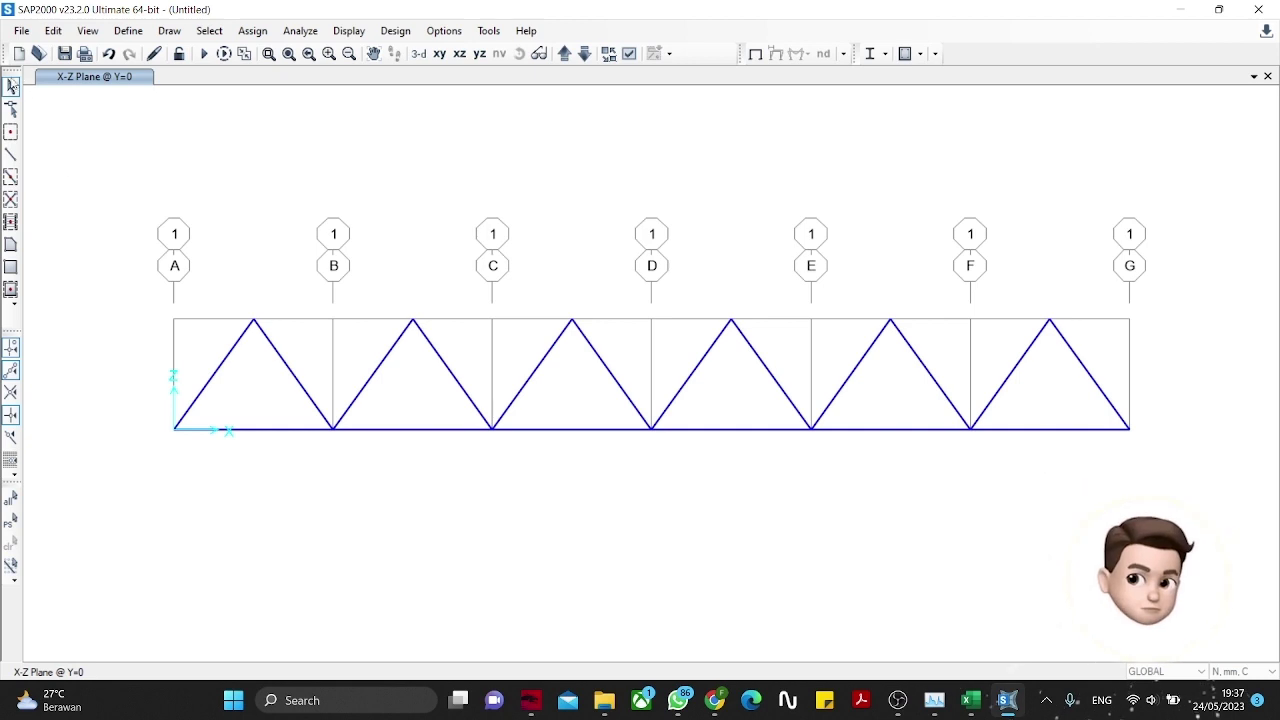
Step: Draw a continuous top chord through the six triangle apexes from bay A–B to F–G
click(11, 154)
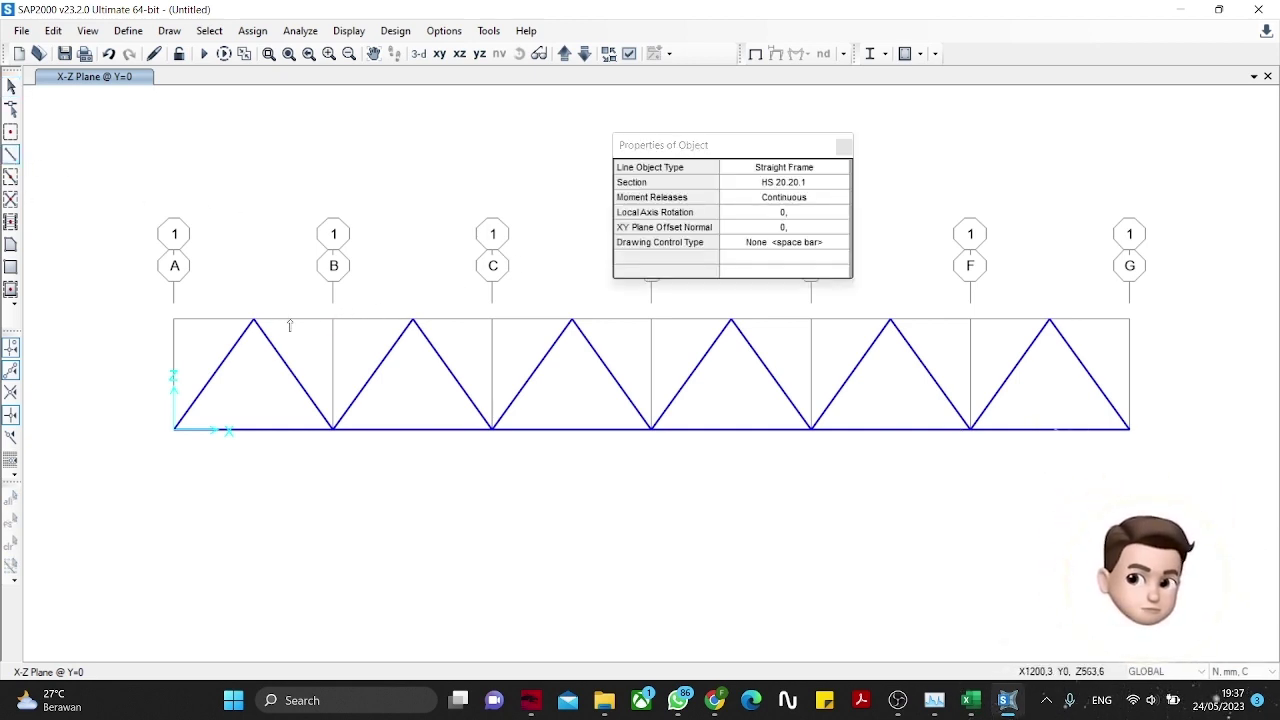
click(254, 319)
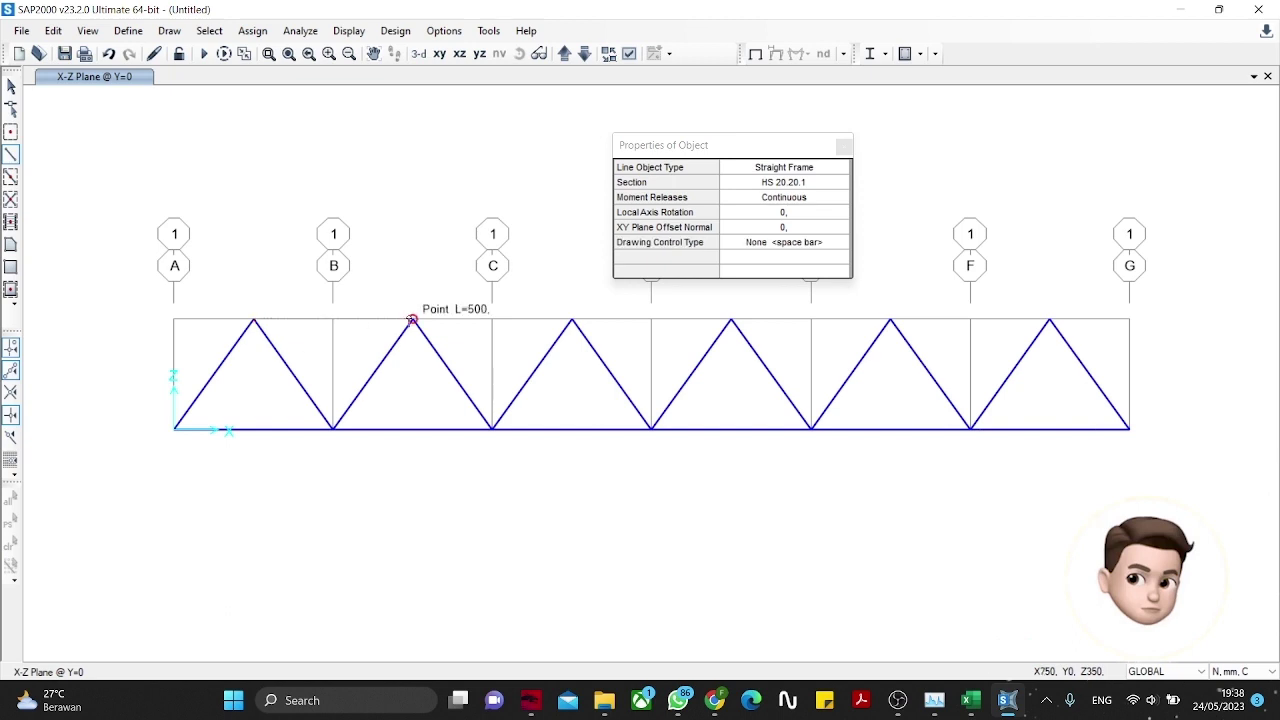
click(412, 319)
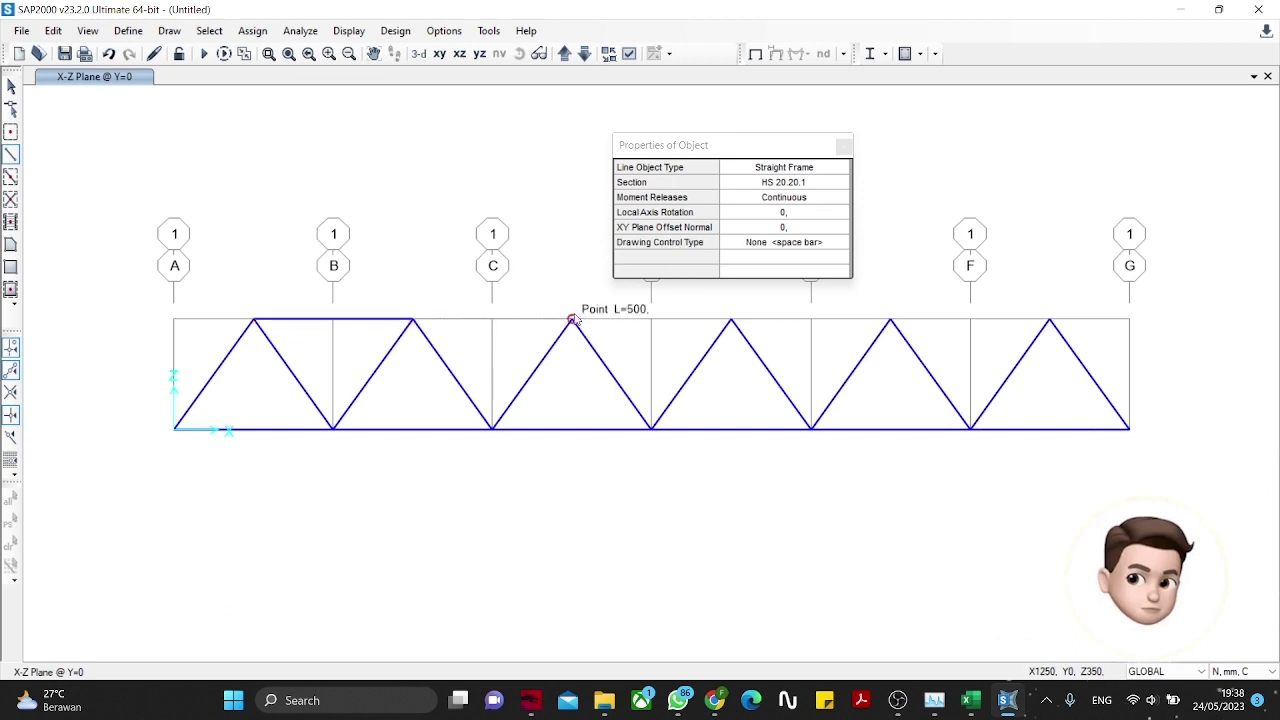
click(572, 319)
click(731, 319)
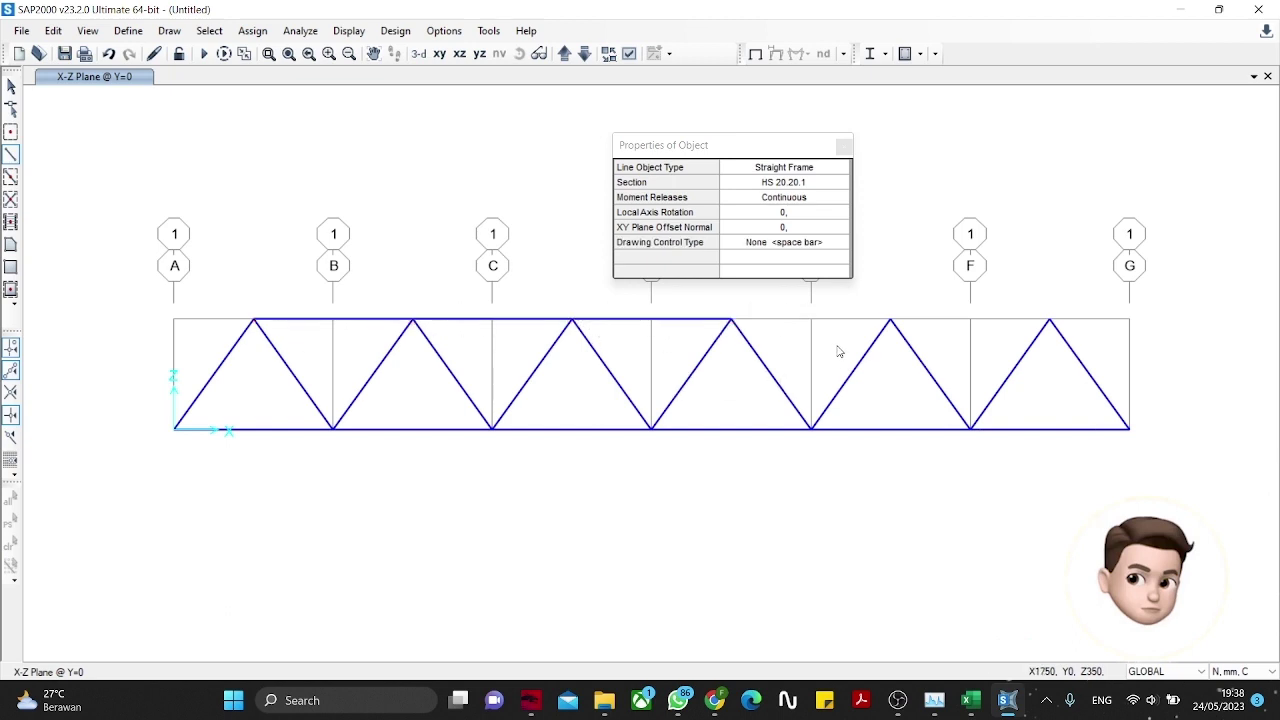
click(890, 319)
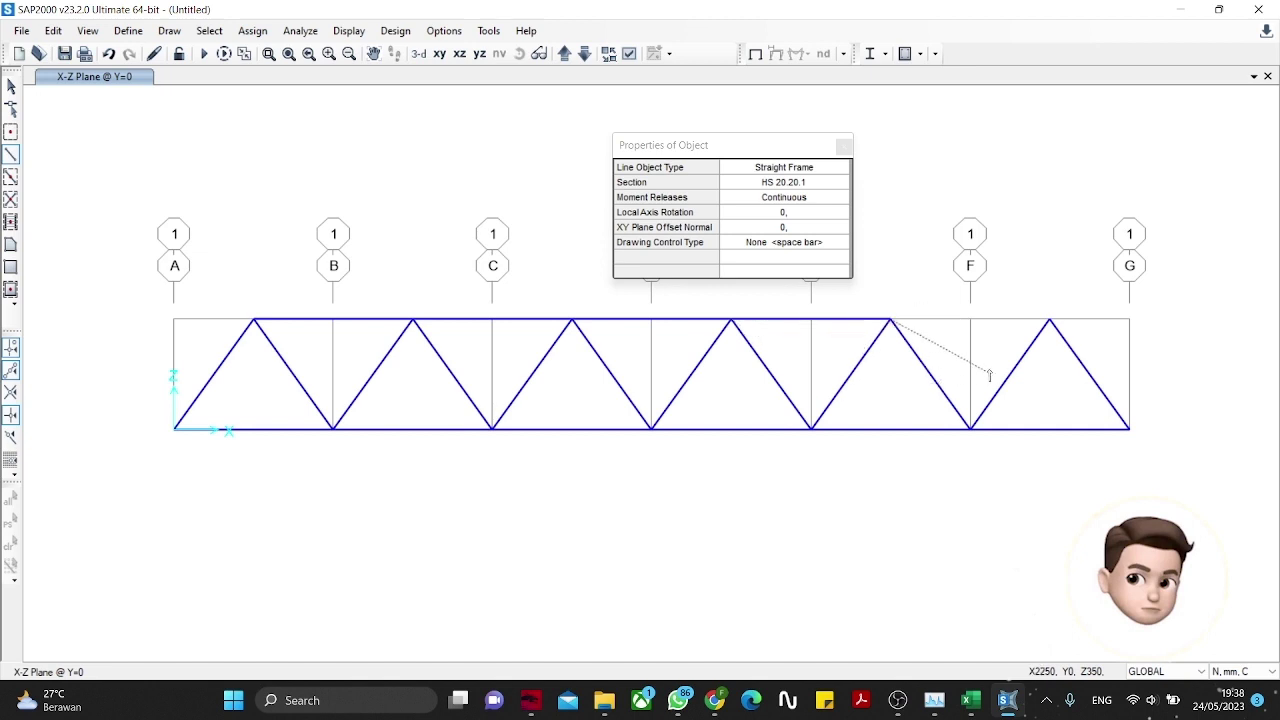
click(1050, 319)
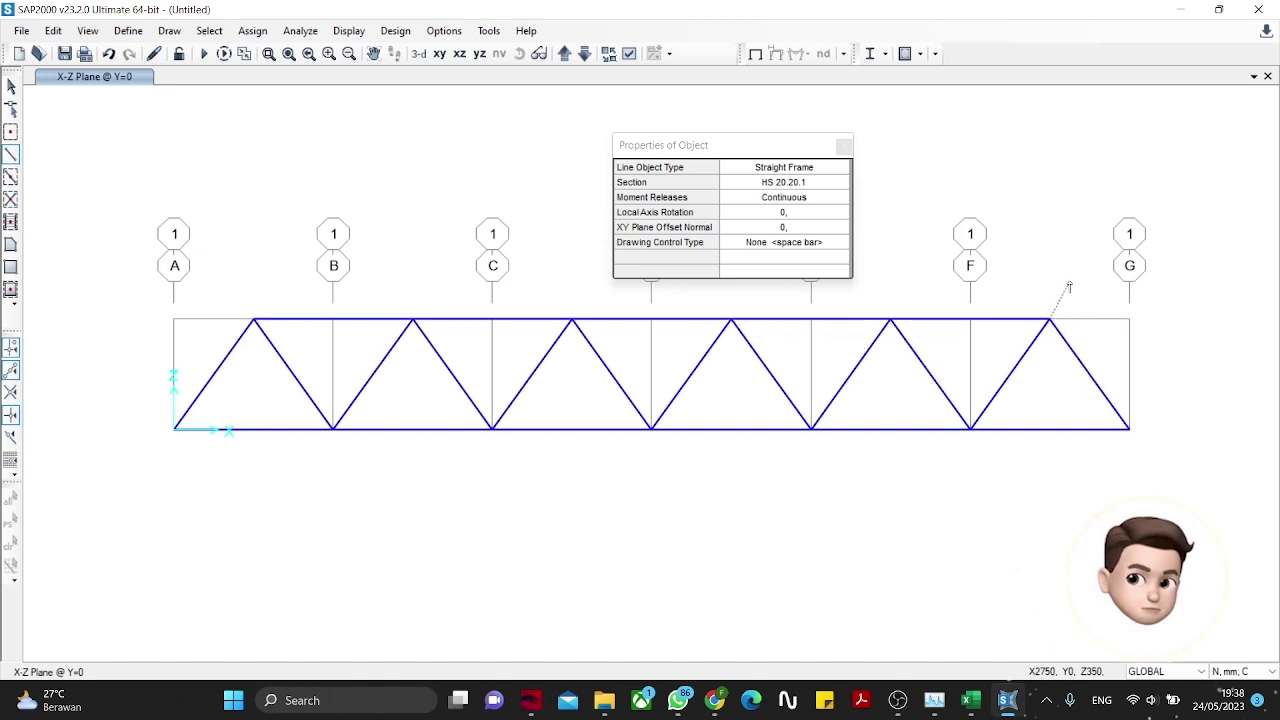
click(845, 147)
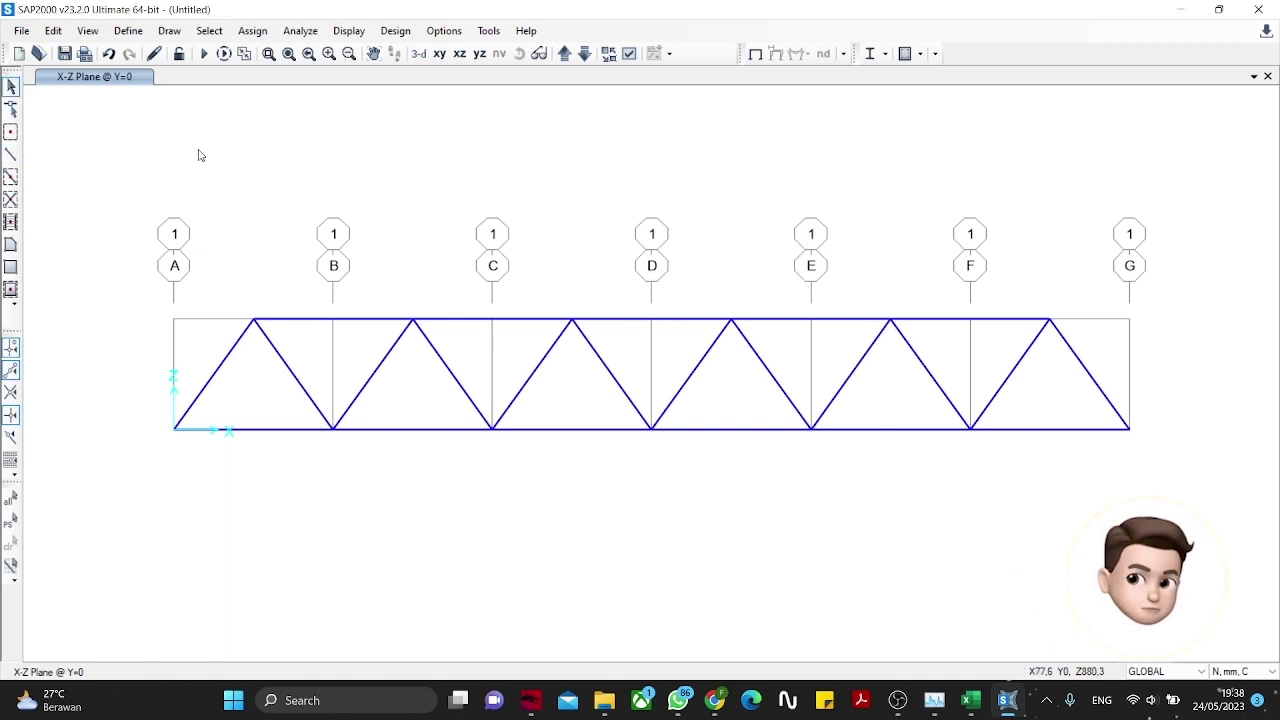
Step: Assign a pinned restraint to the bottom-left joint at grid A
click(172, 429)
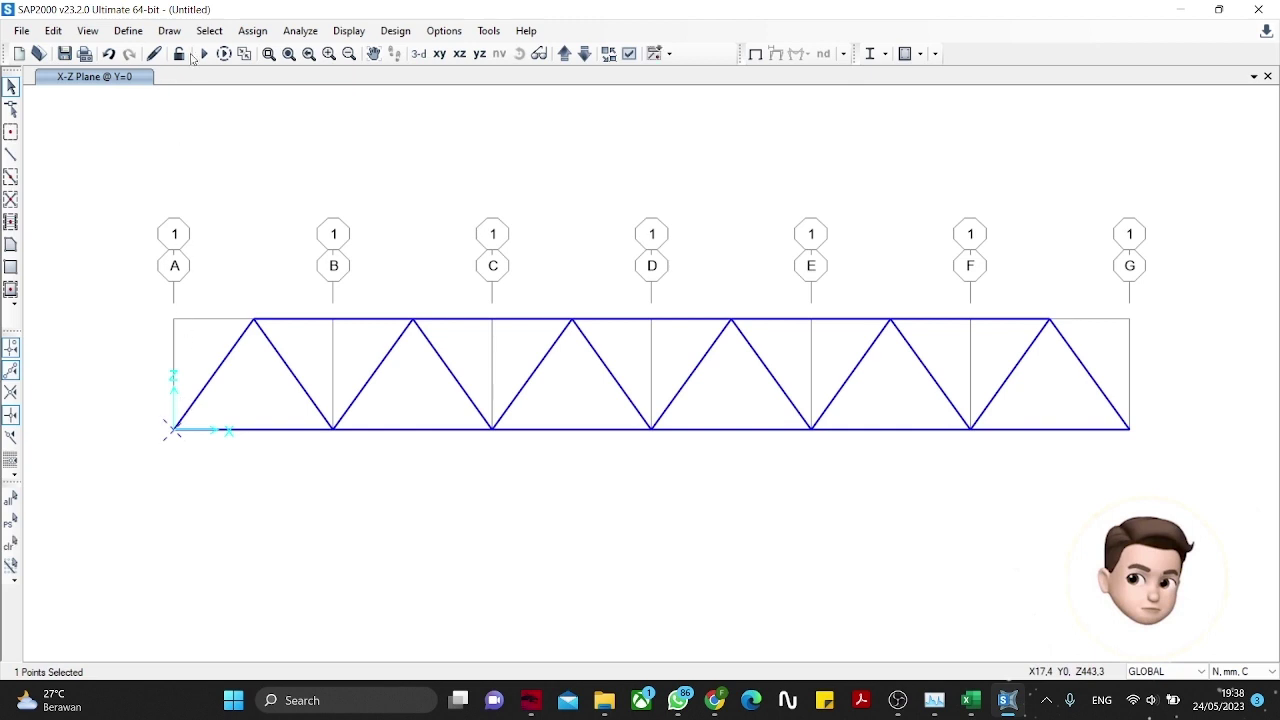
click(249, 32)
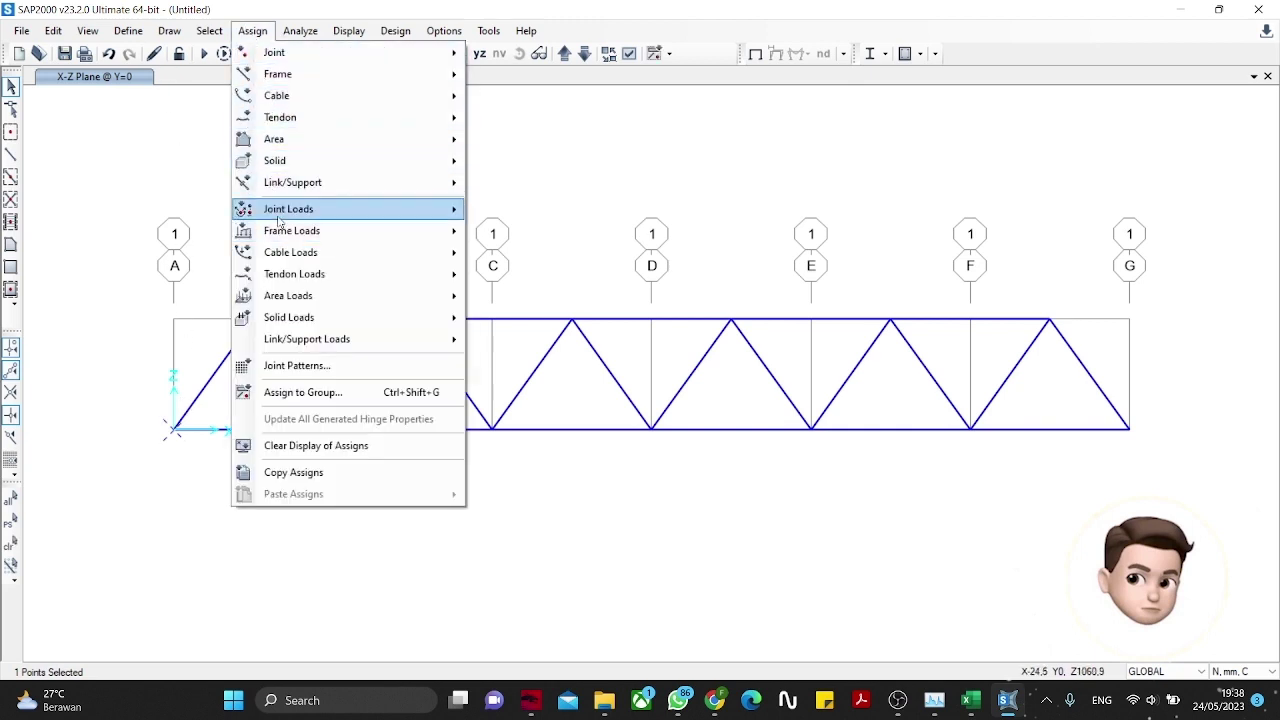
mouse_move(281, 219)
mouse_move(300, 52)
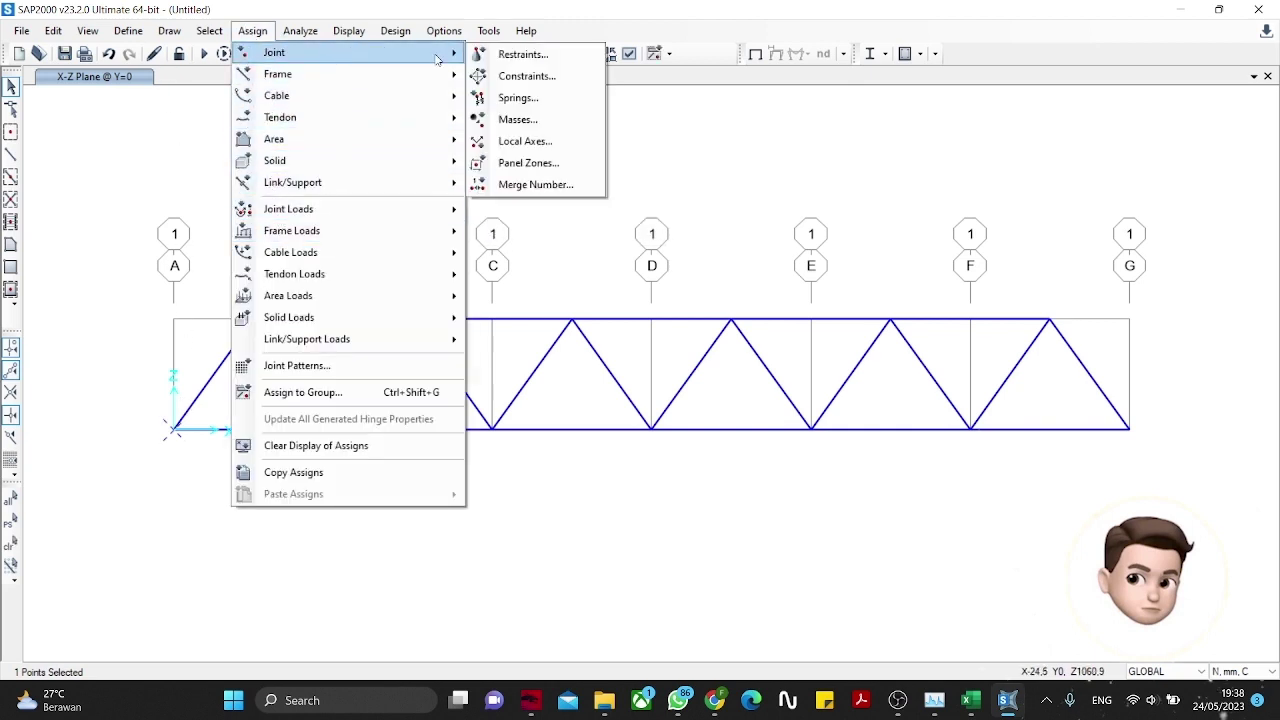
click(525, 53)
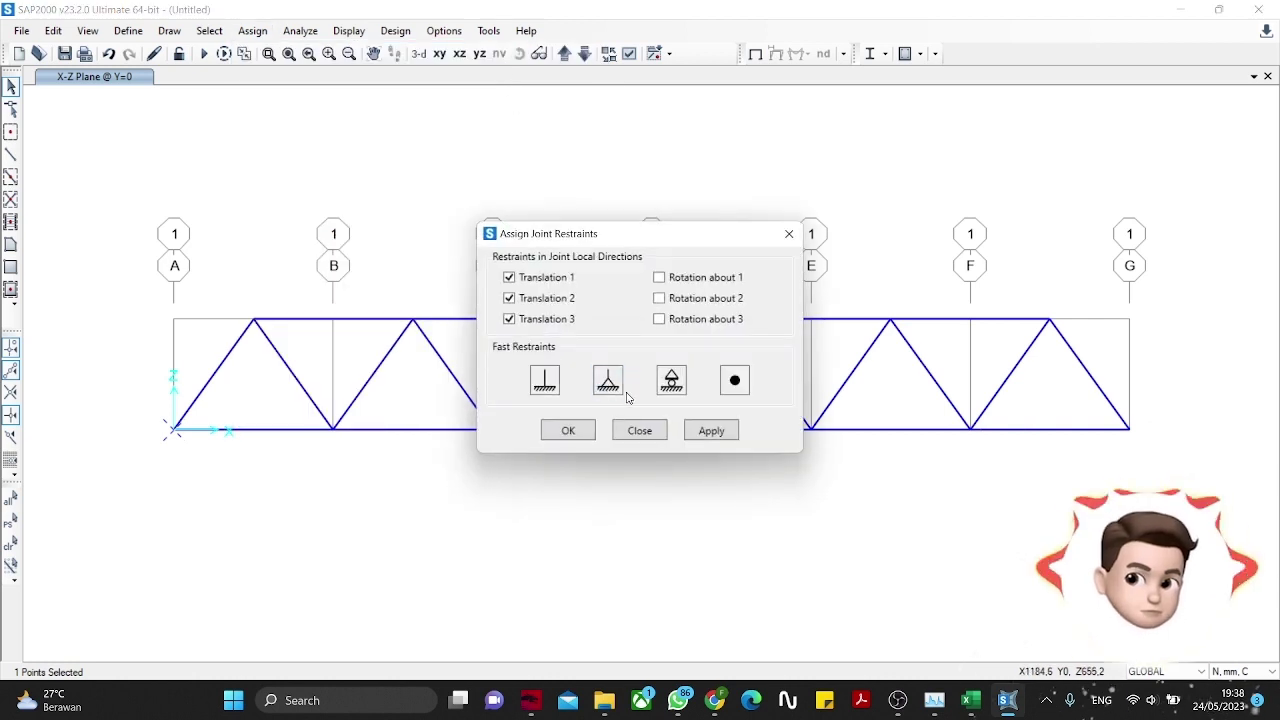
click(616, 438)
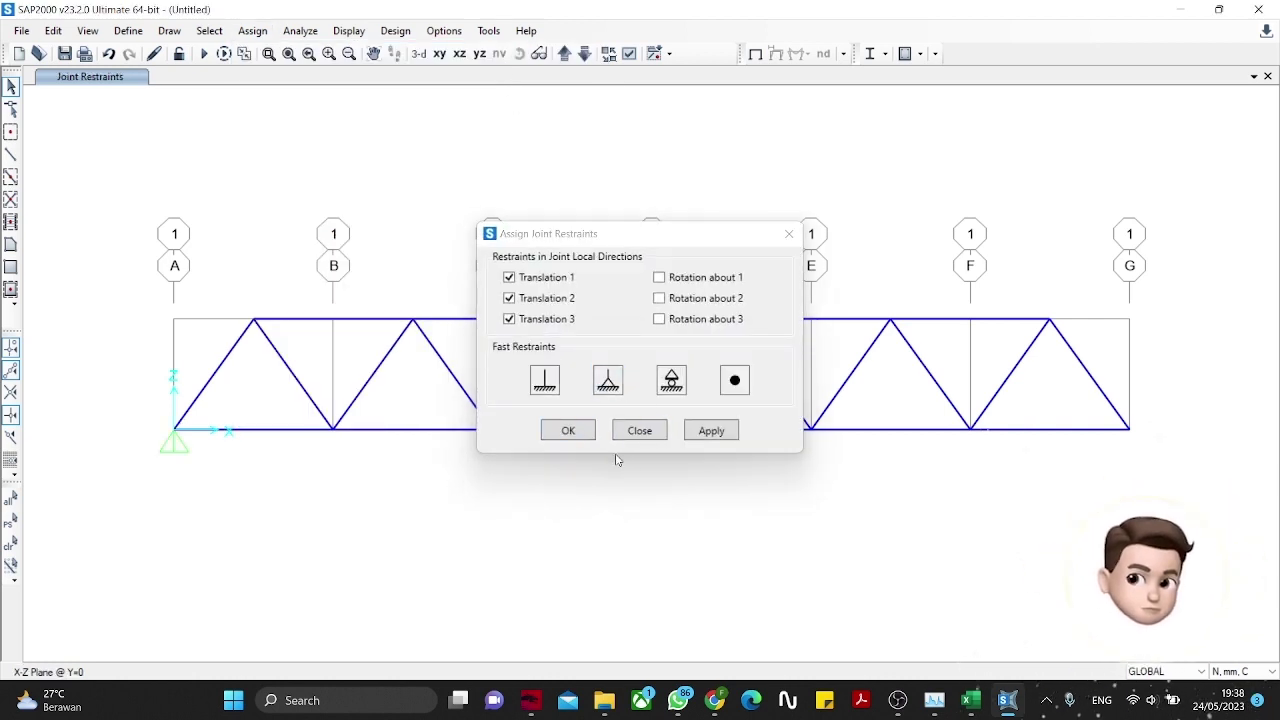
Step: Assign a roller restraint to the right-end joint at grid G
click(1129, 429)
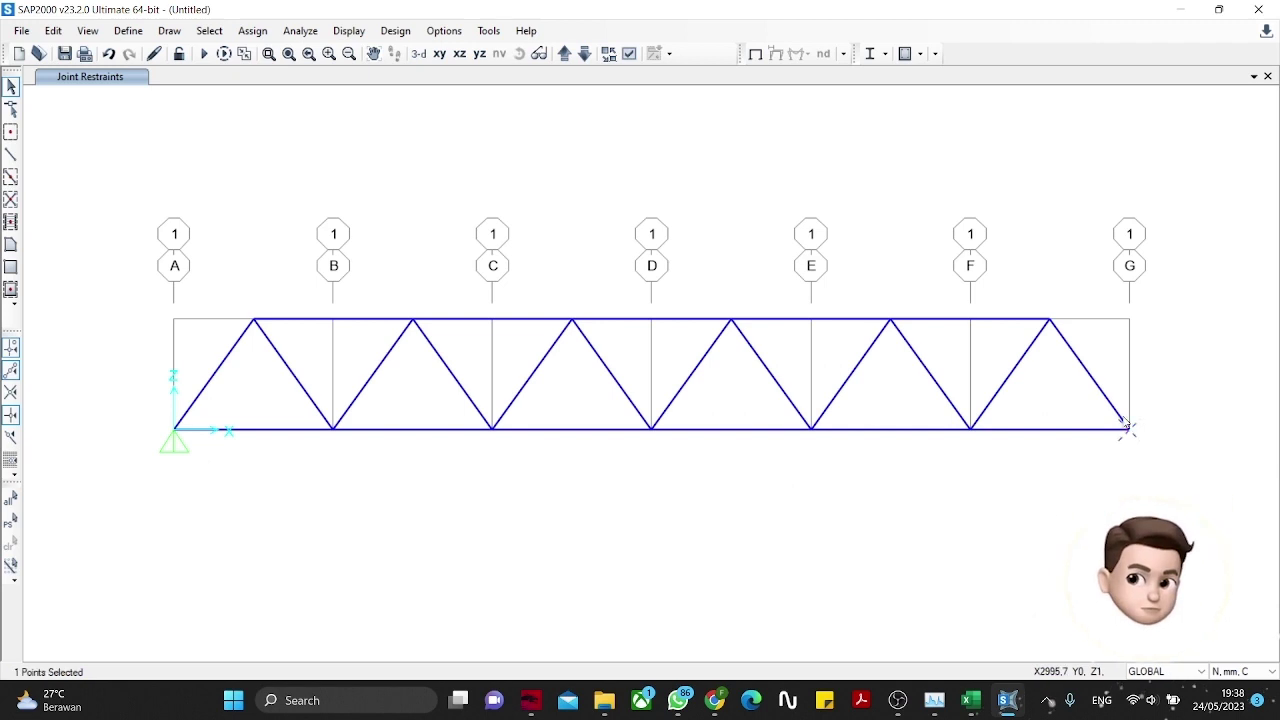
click(252, 30)
click(252, 30)
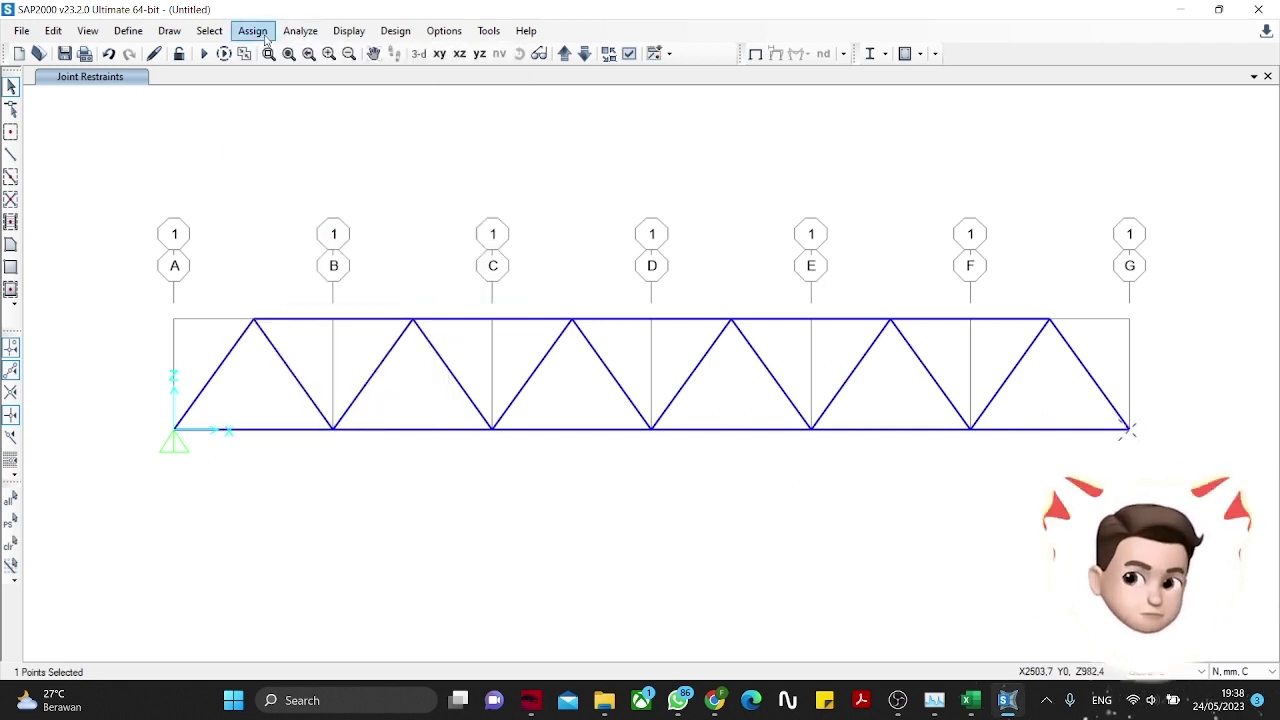
click(252, 30)
mouse_move(268, 52)
click(252, 30)
click(300, 30)
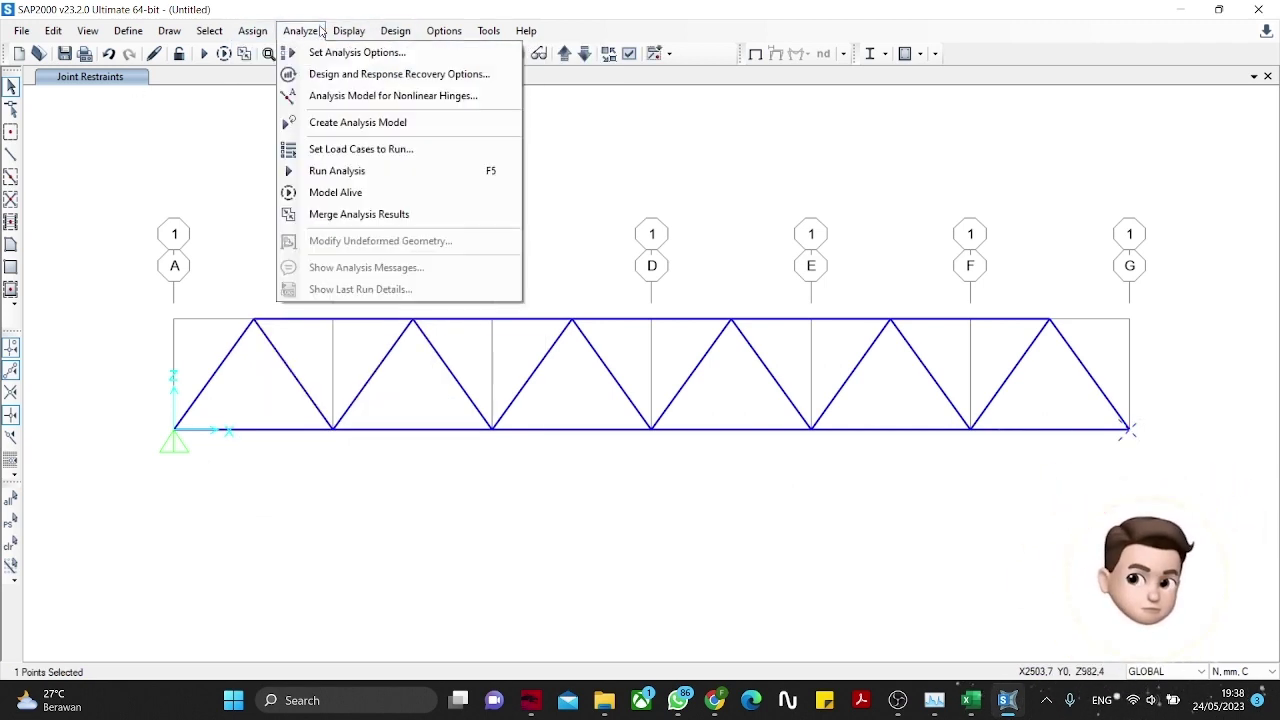
click(300, 30)
click(252, 30)
mouse_move(270, 50)
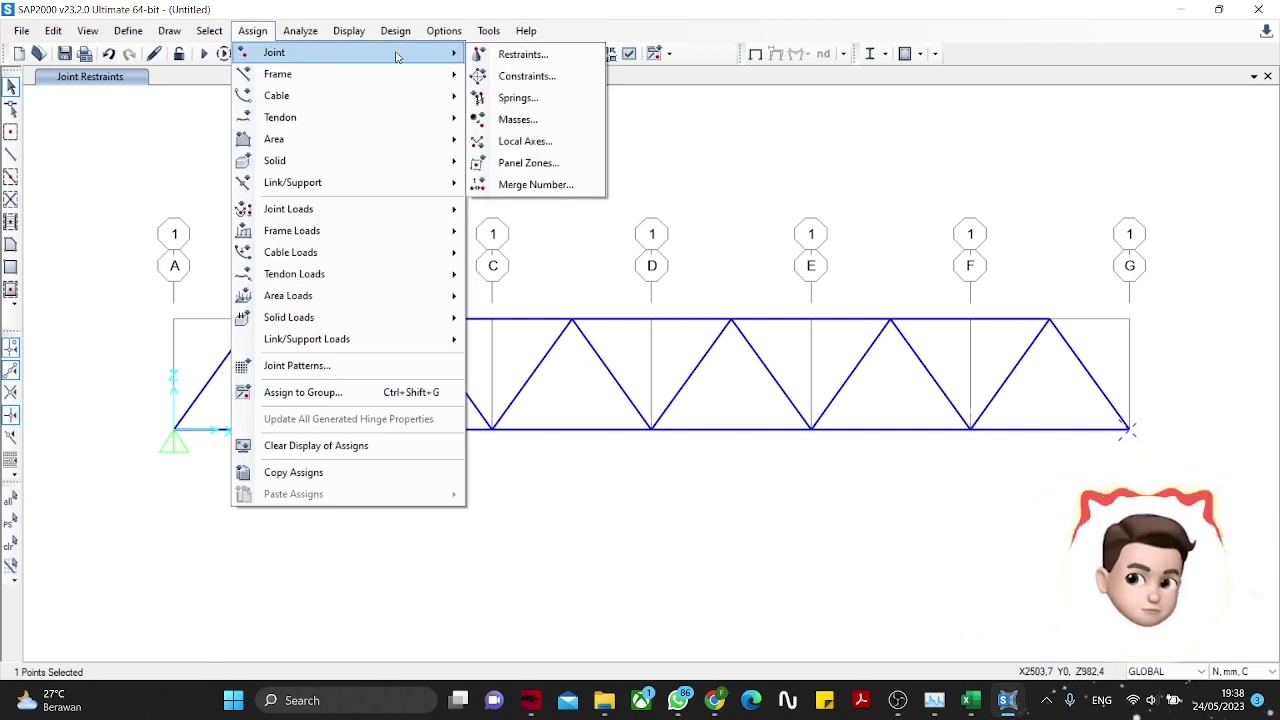
click(515, 51)
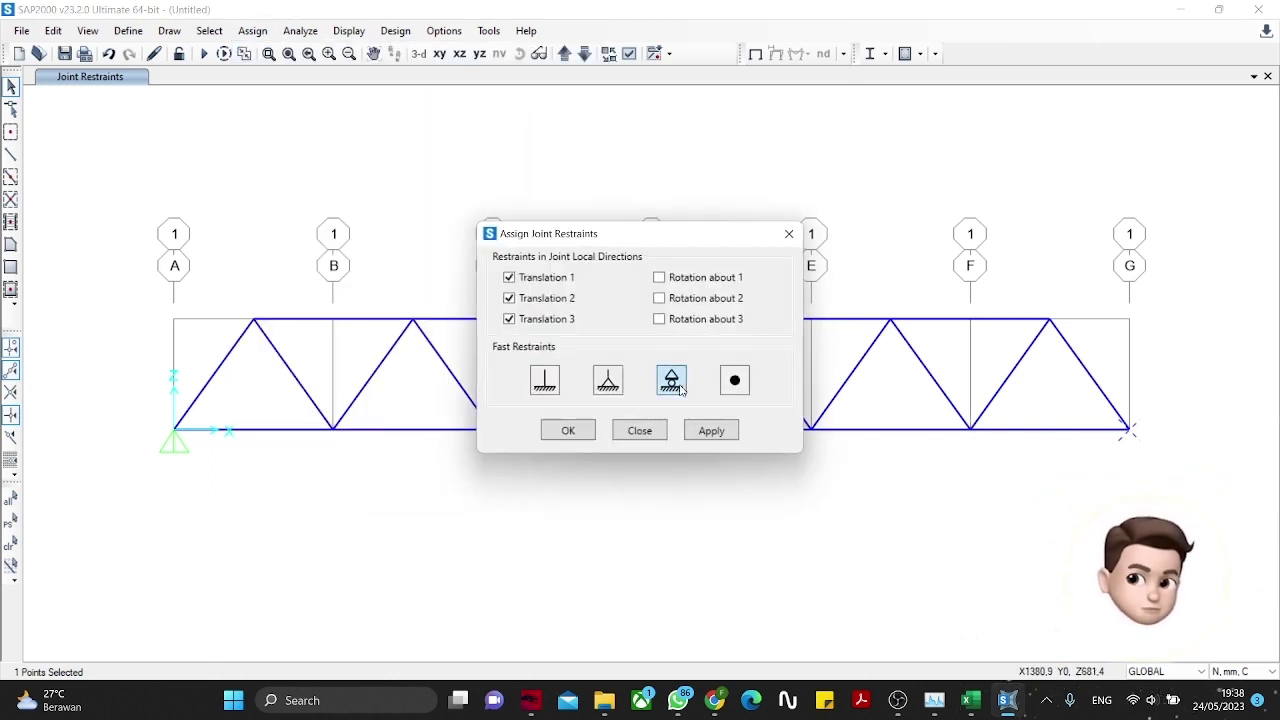
click(710, 436)
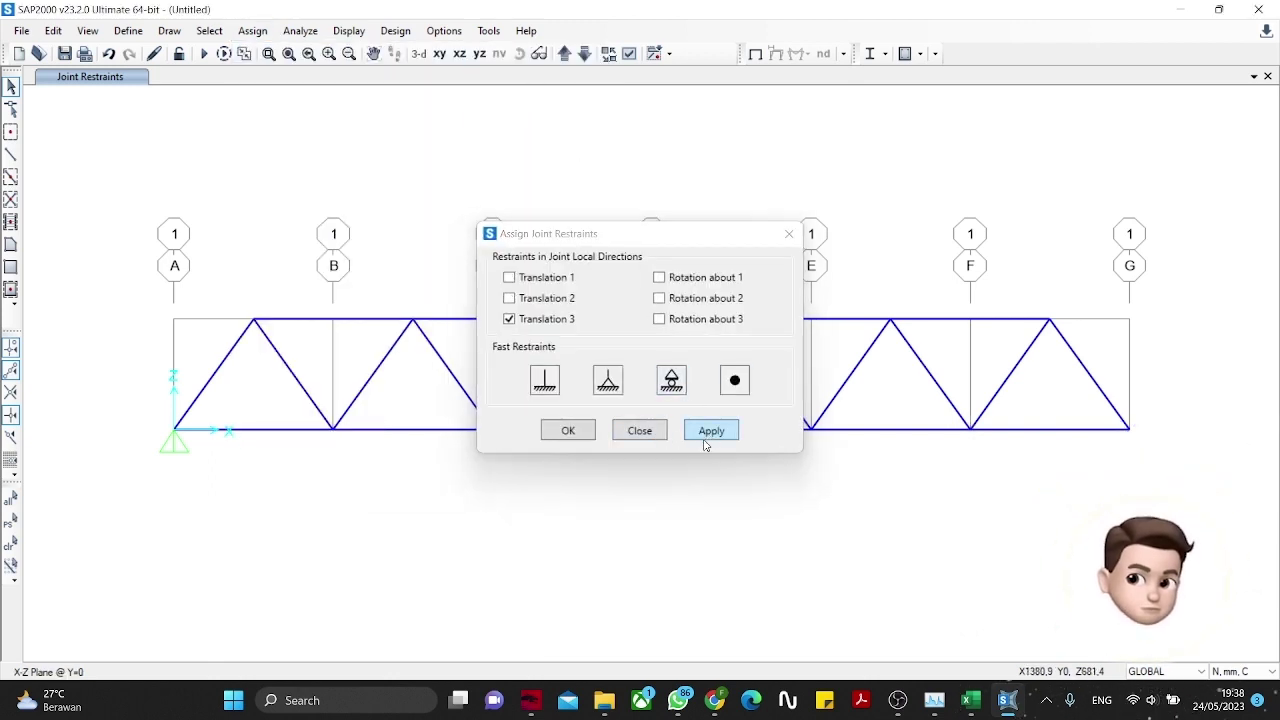
click(568, 432)
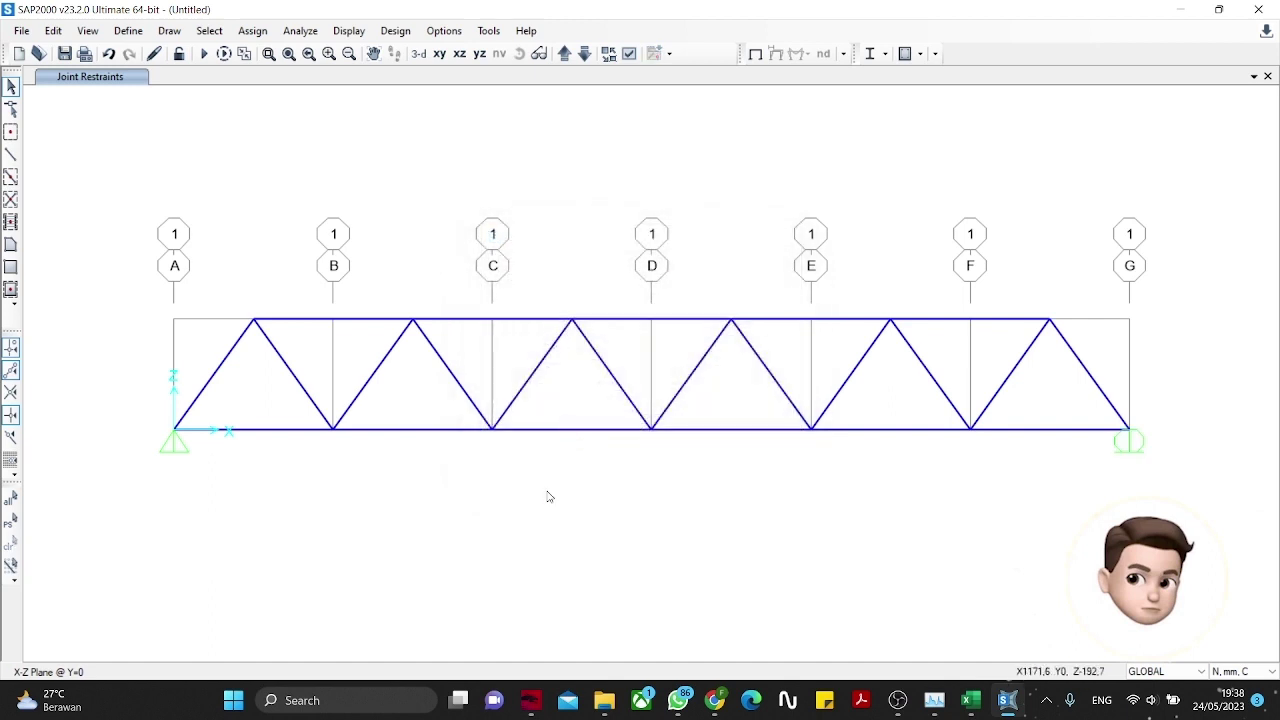
Step: Release moments 22 and 33 at start and end of every selected truss member
drag(256, 380, 1222, 528)
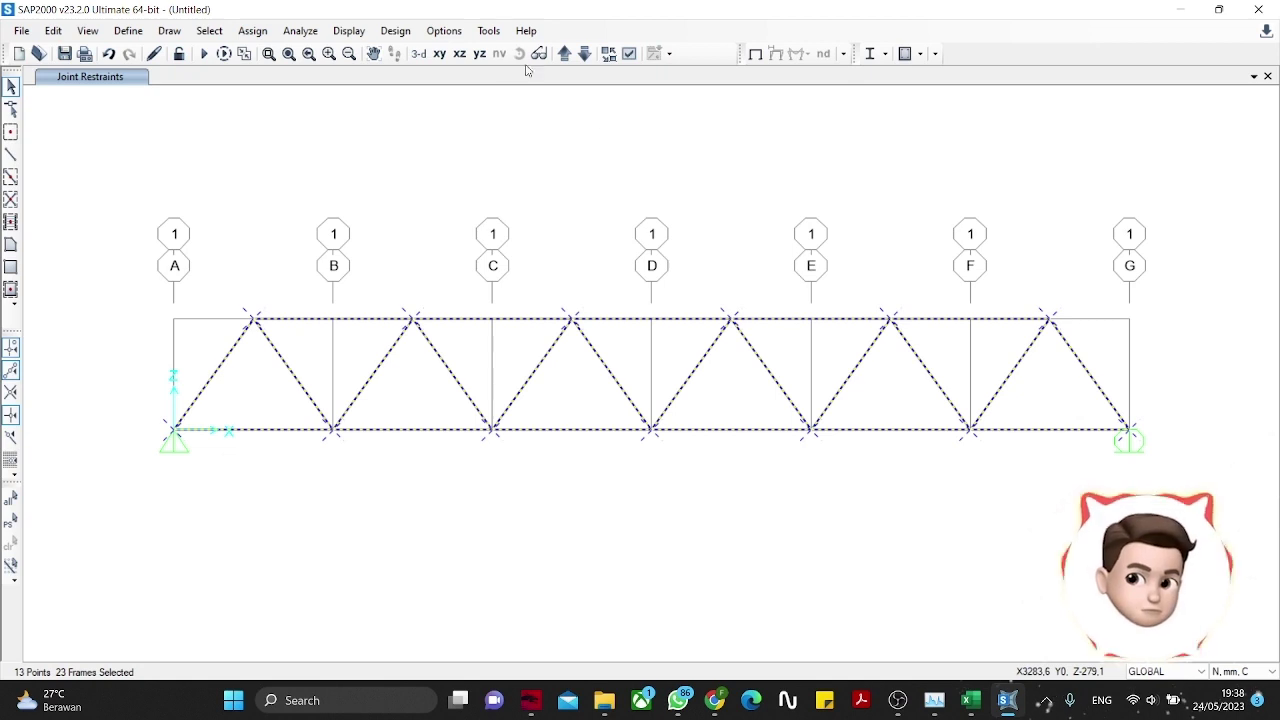
click(252, 30)
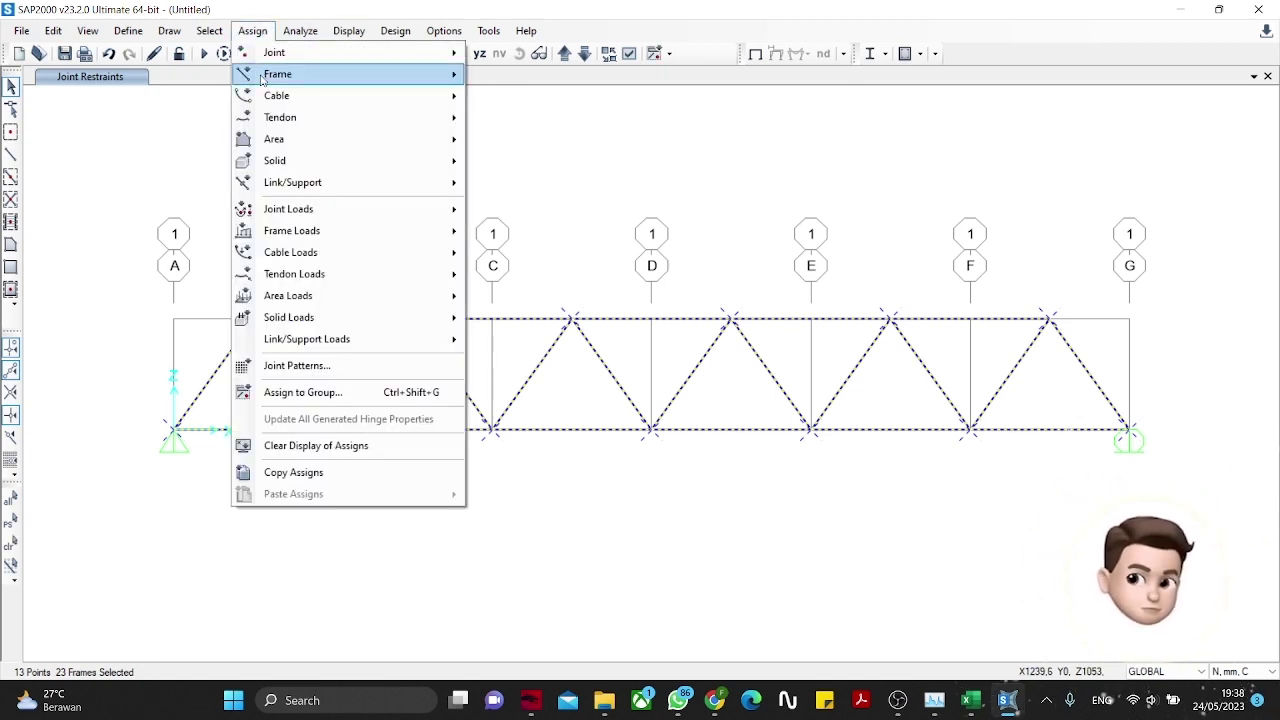
mouse_move(265, 76)
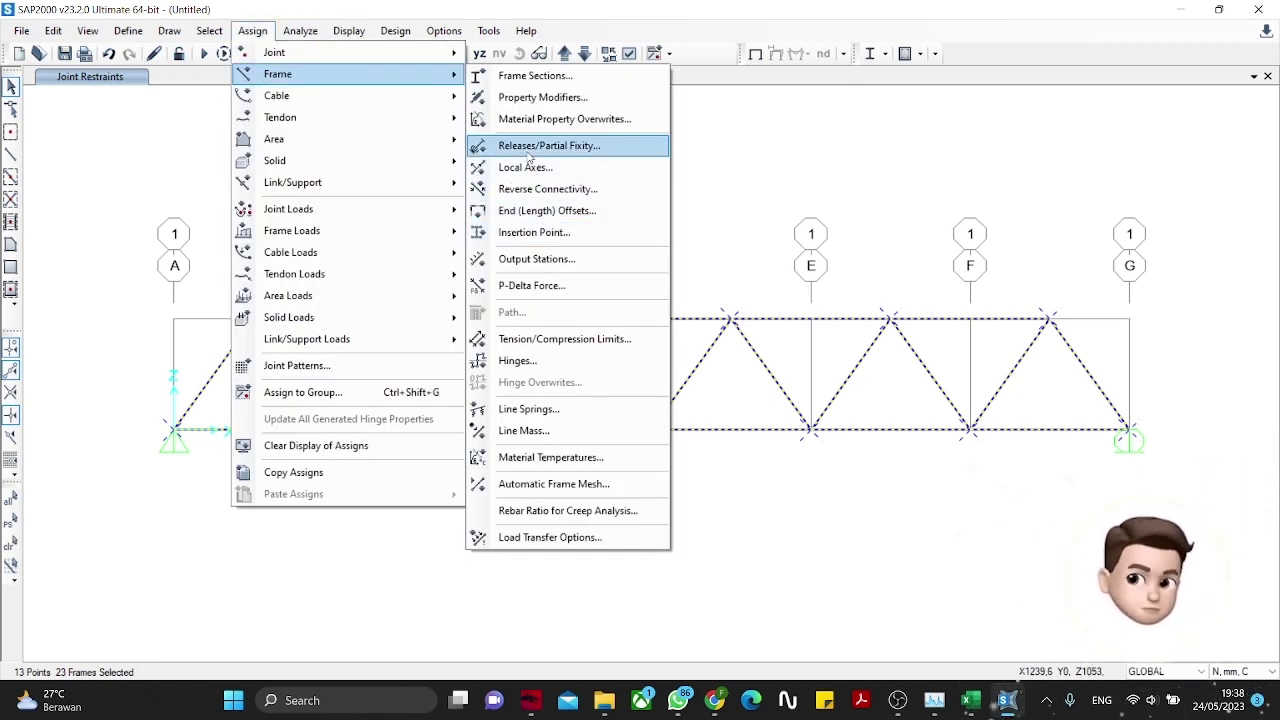
click(529, 152)
click(532, 372)
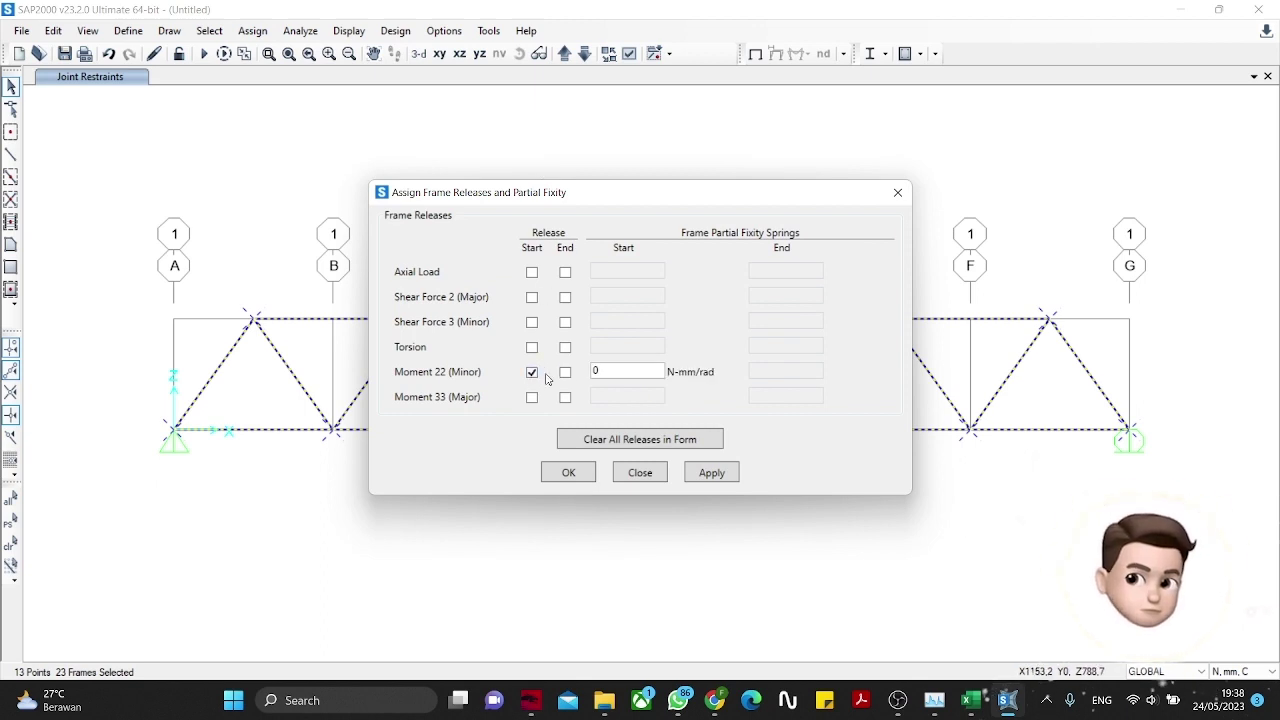
click(565, 372)
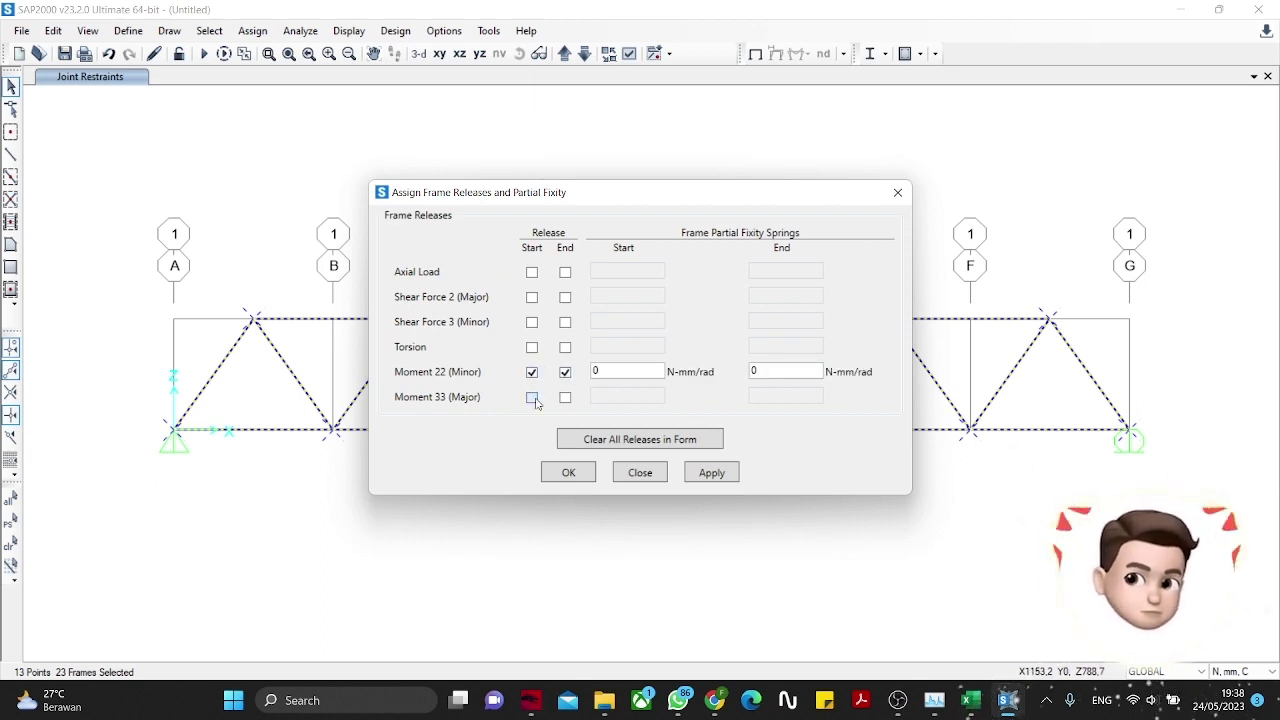
click(532, 397)
click(565, 397)
click(712, 474)
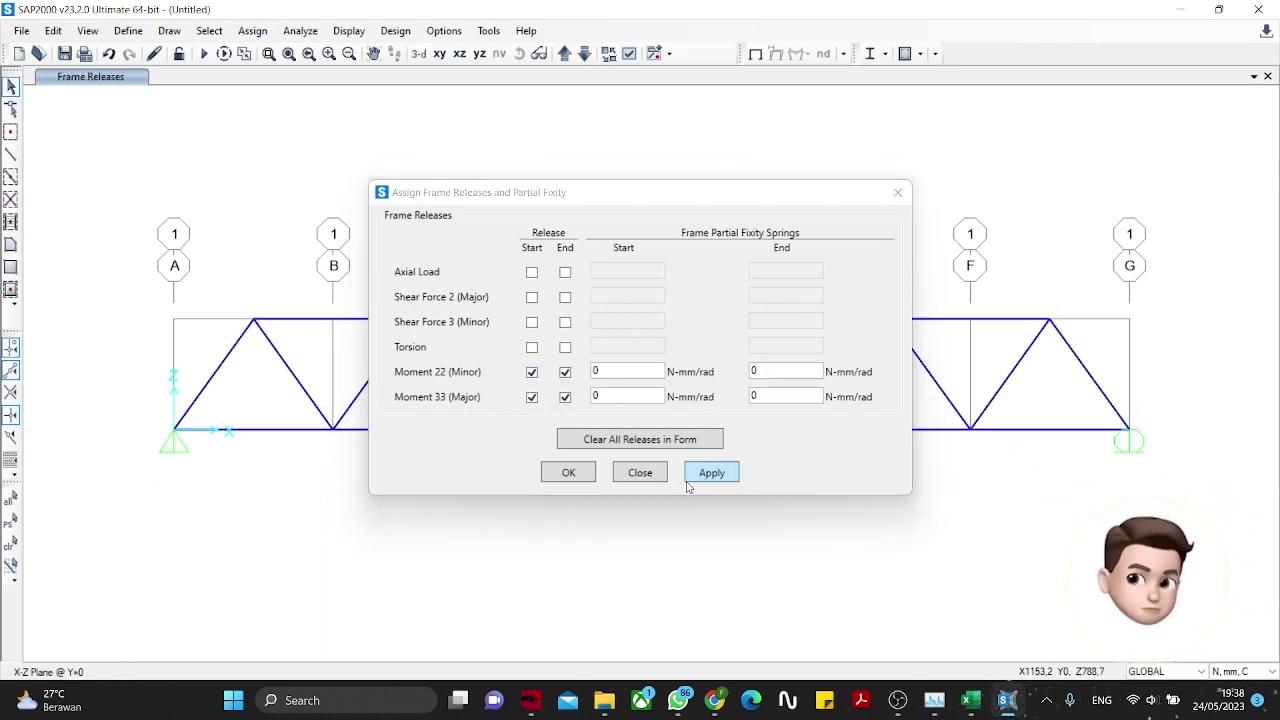
click(571, 474)
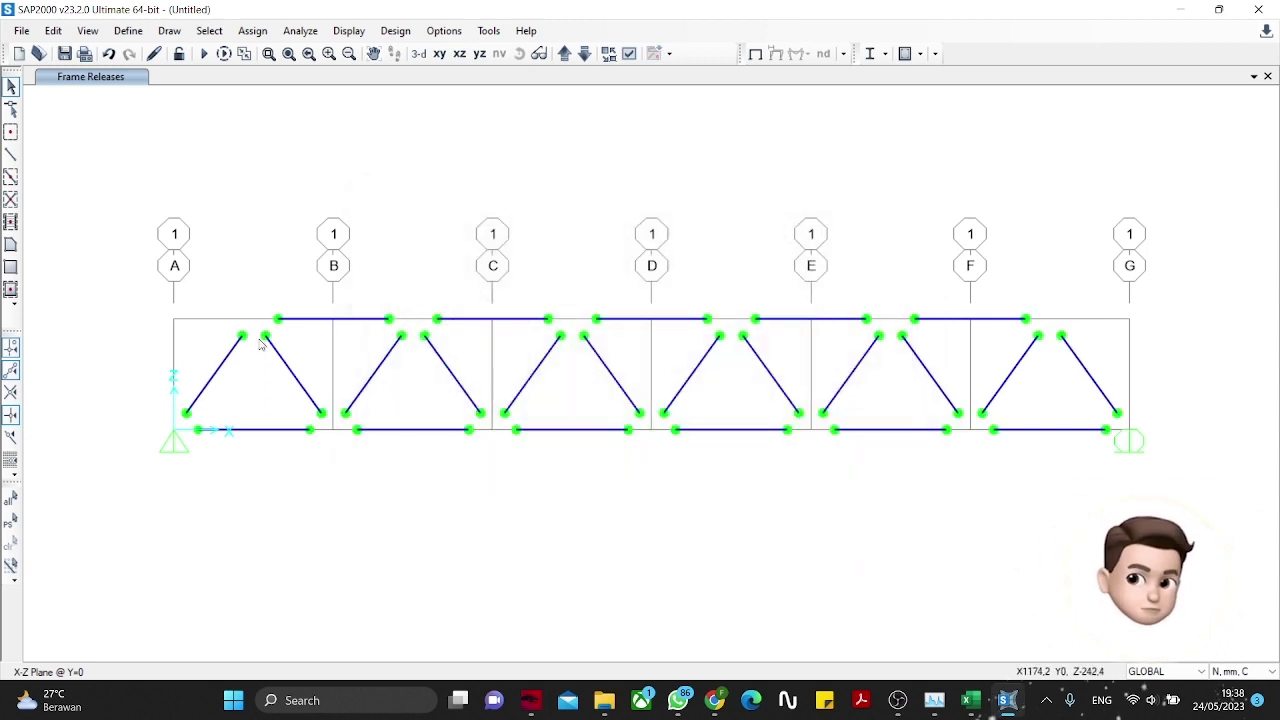
drag(143, 296, 1222, 517)
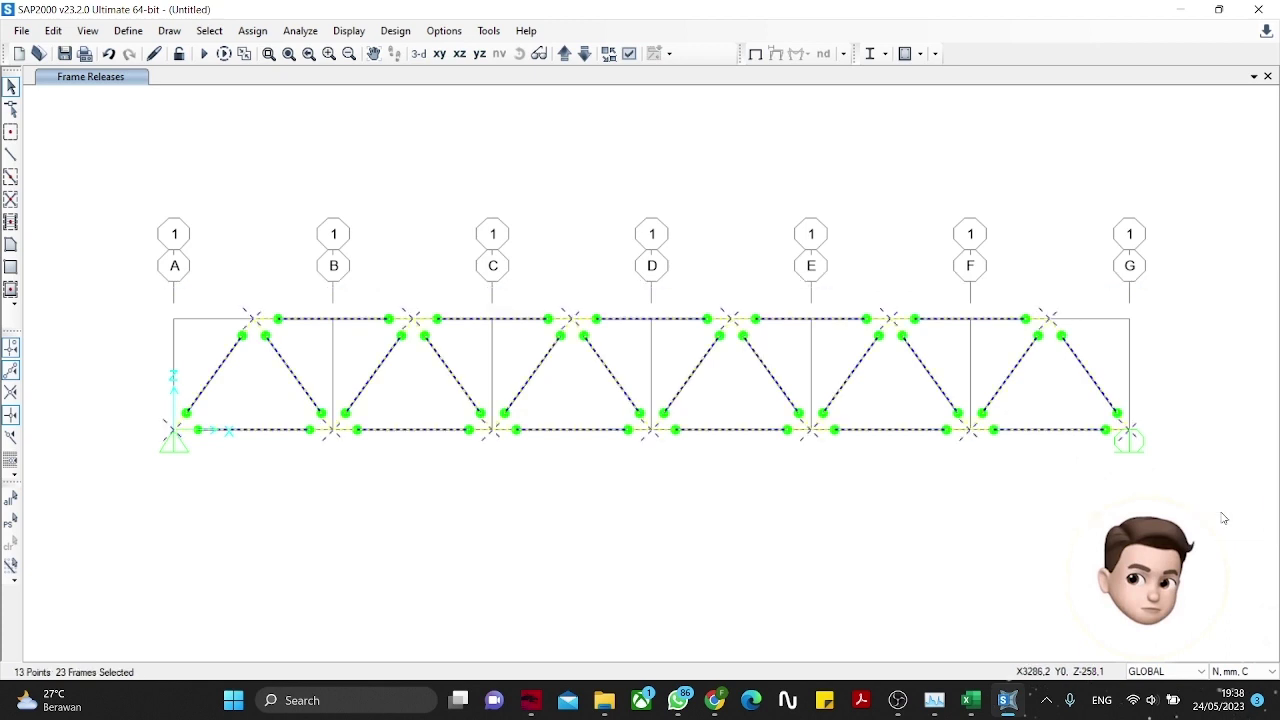
Step: Replicate the whole truss once with dx 0 and dy 400
click(53, 30)
key(ctrl+r)
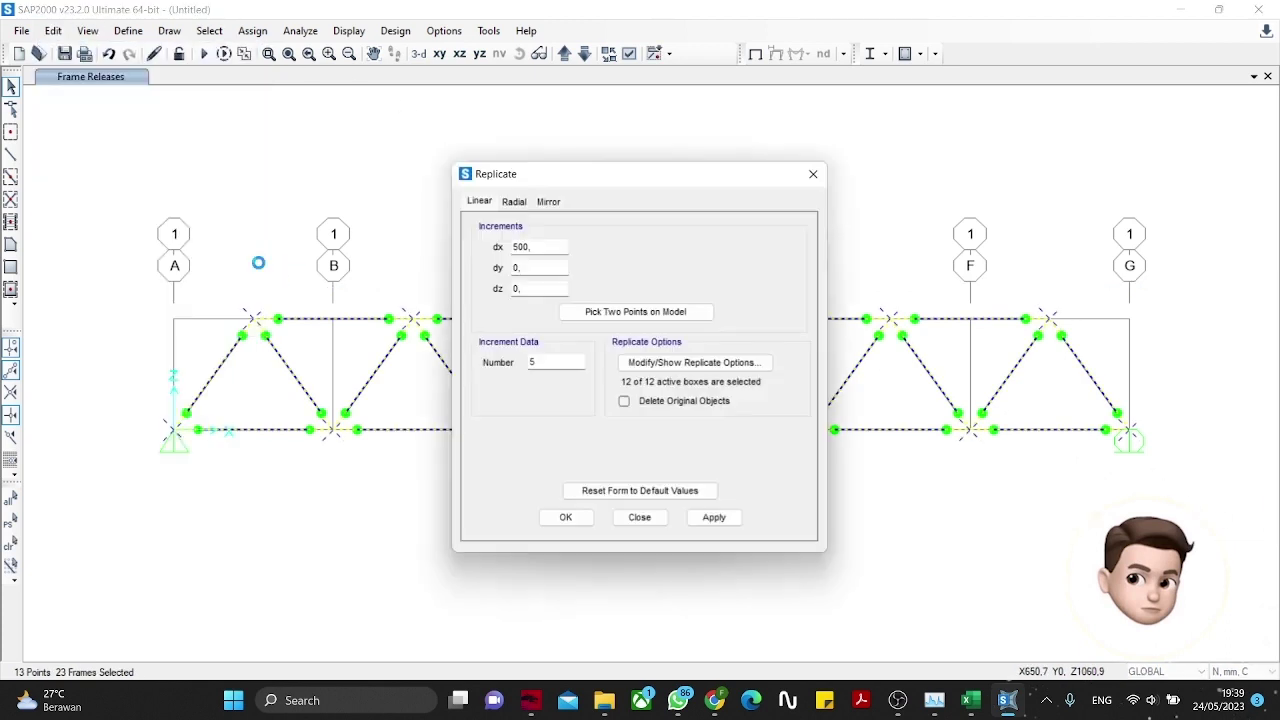
double_click(524, 247)
key(BackSpace)
text(0)
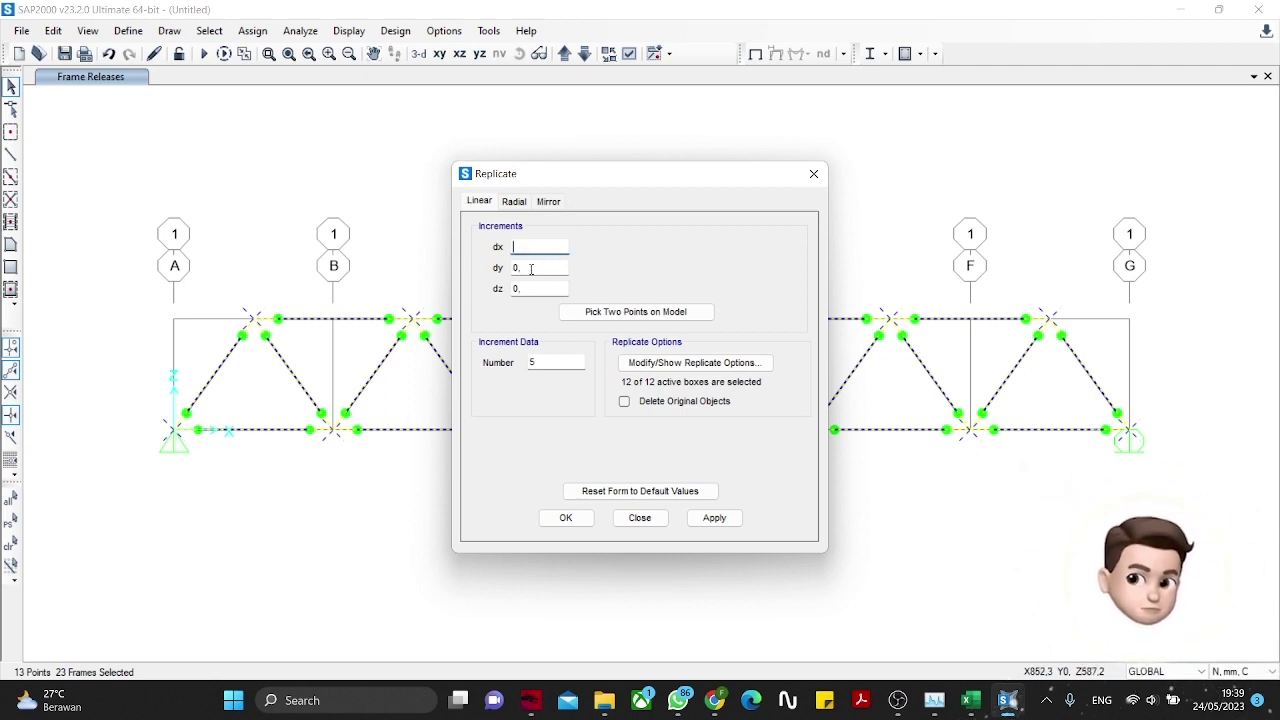
click(531, 268)
double_click(531, 268)
click(718, 517)
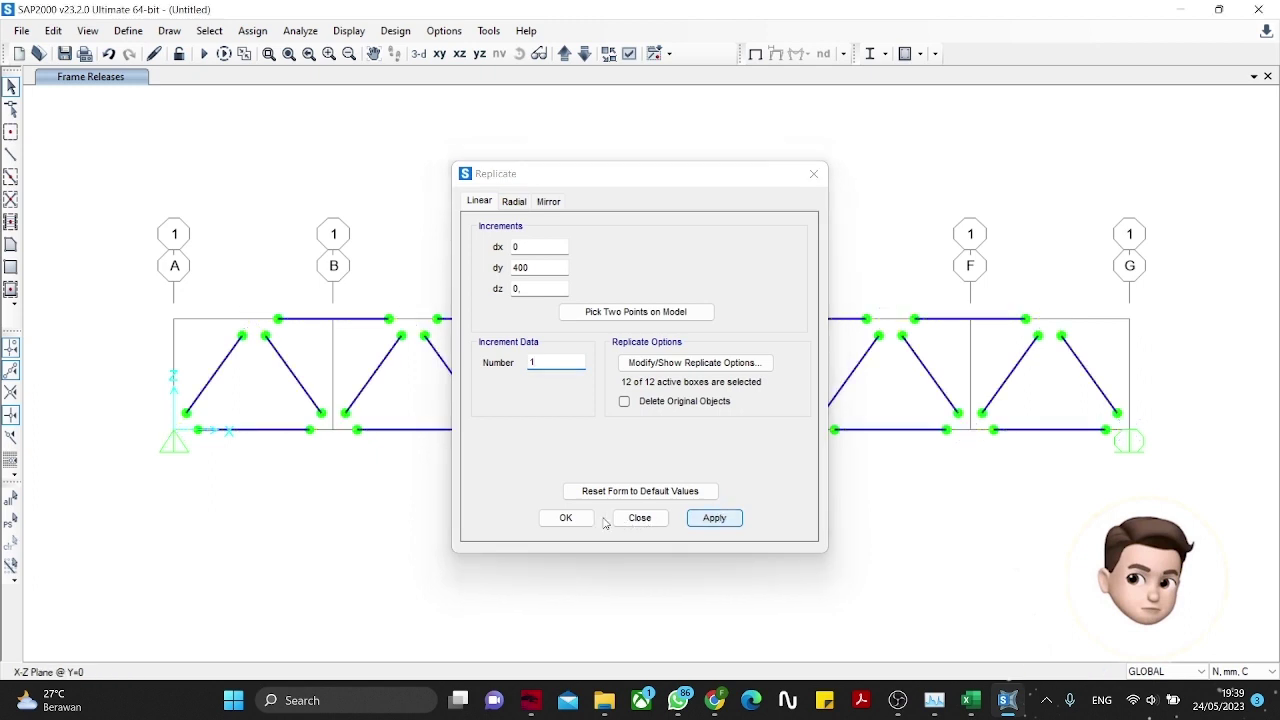
click(567, 518)
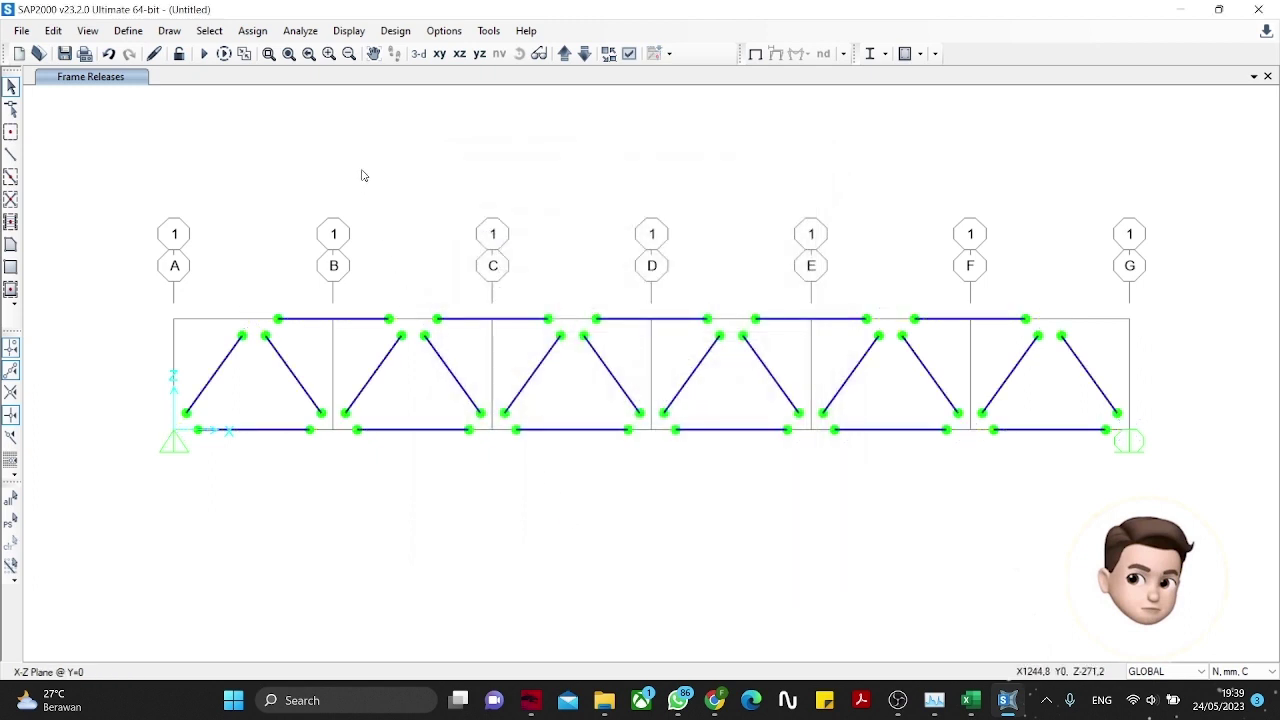
click(419, 54)
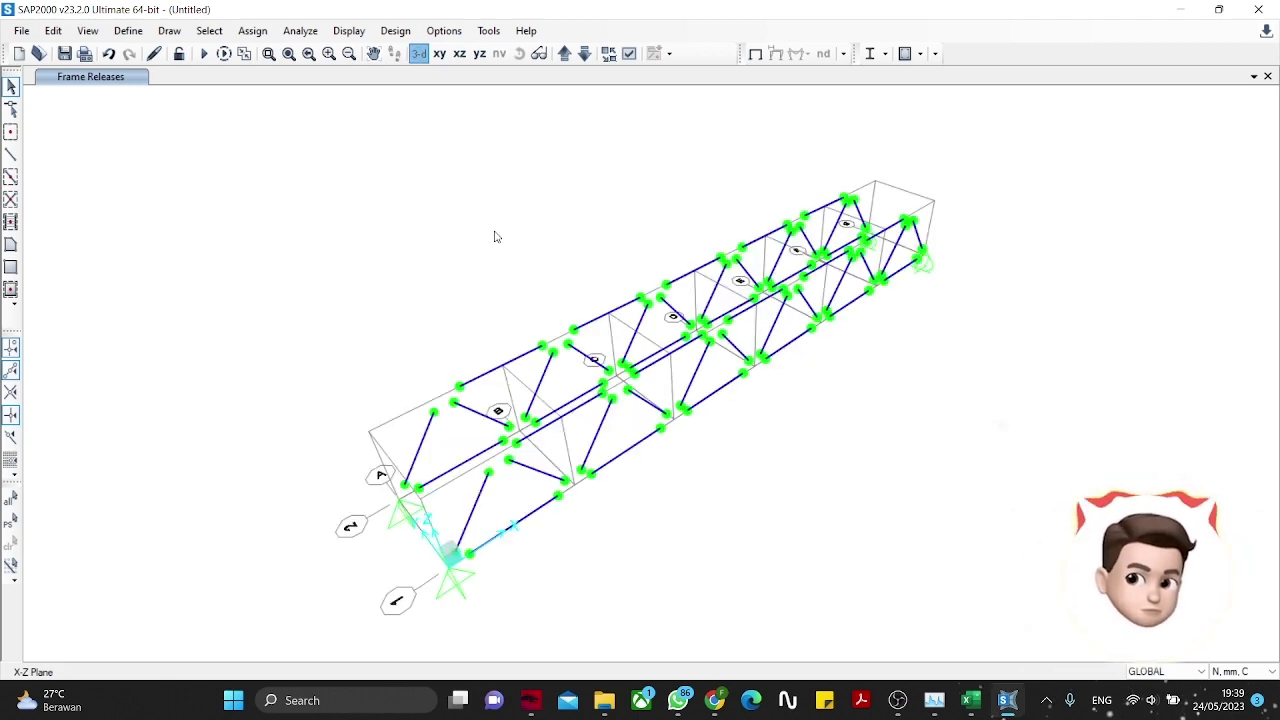
Step: Switch the display to extruded member sections and pan the bridge view
click(629, 53)
click(563, 128)
click(699, 211)
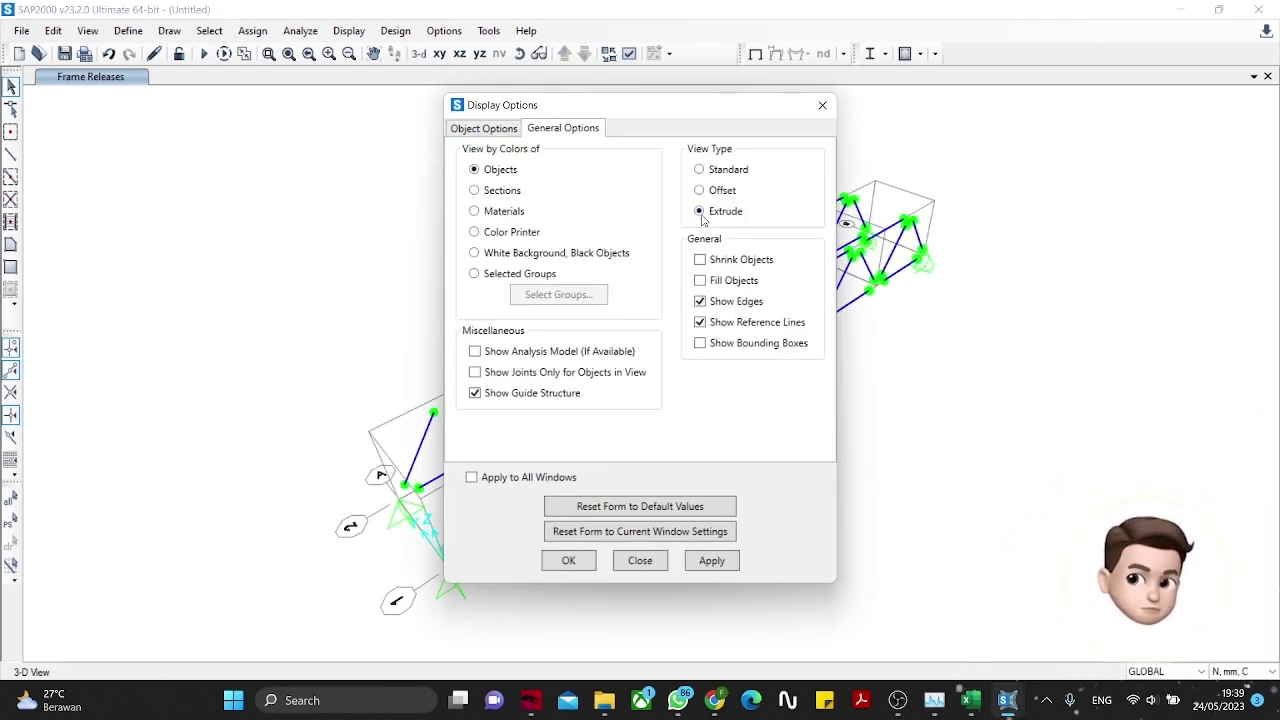
click(711, 560)
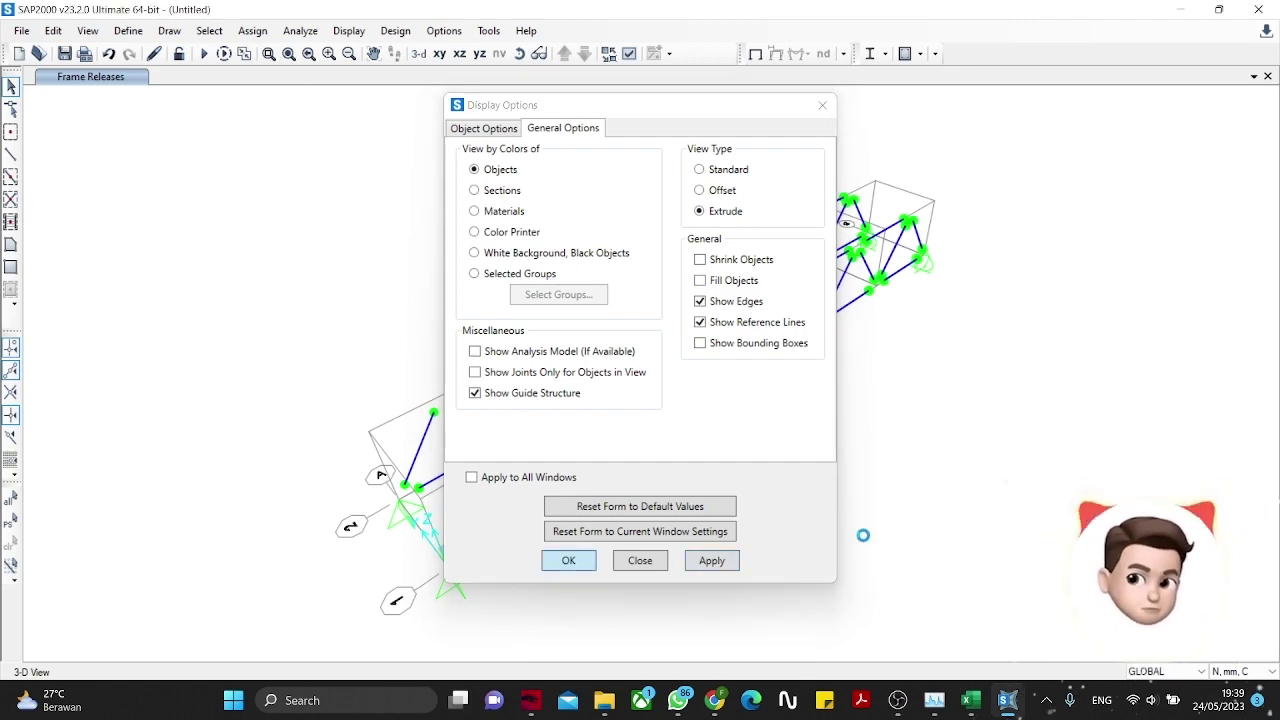
key(Return)
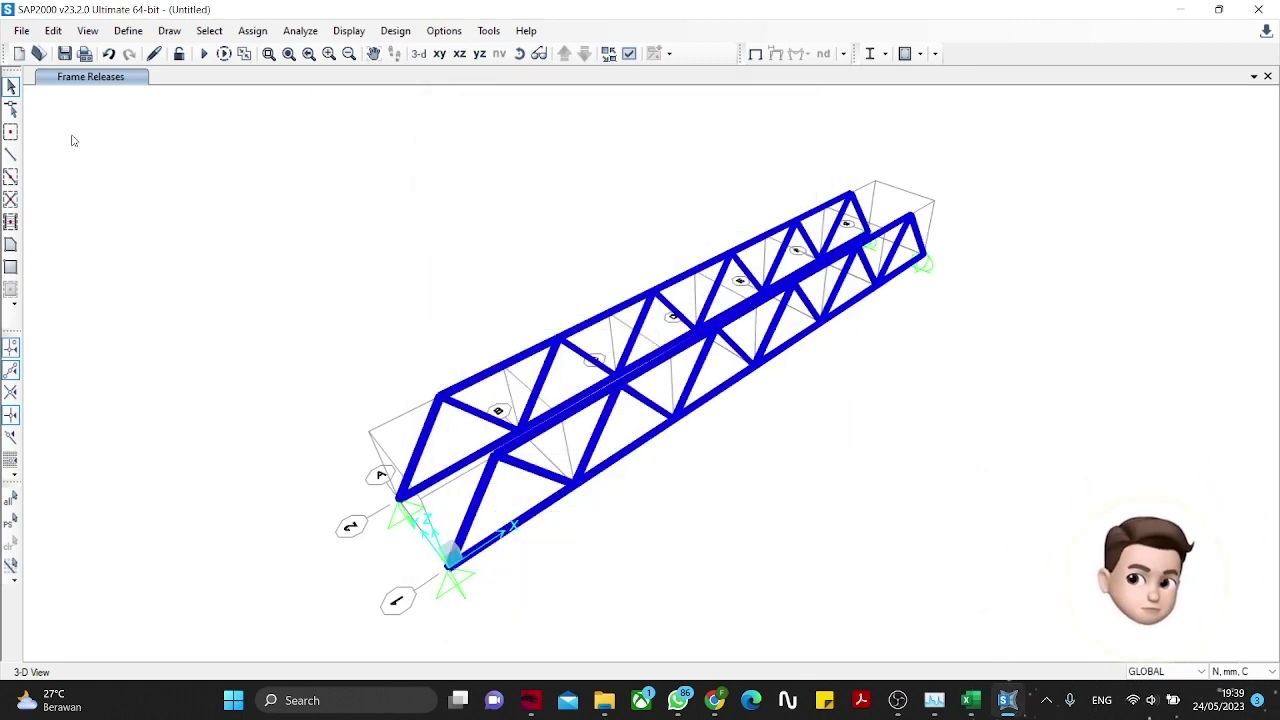
middle_drag(365, 417, 443, 329)
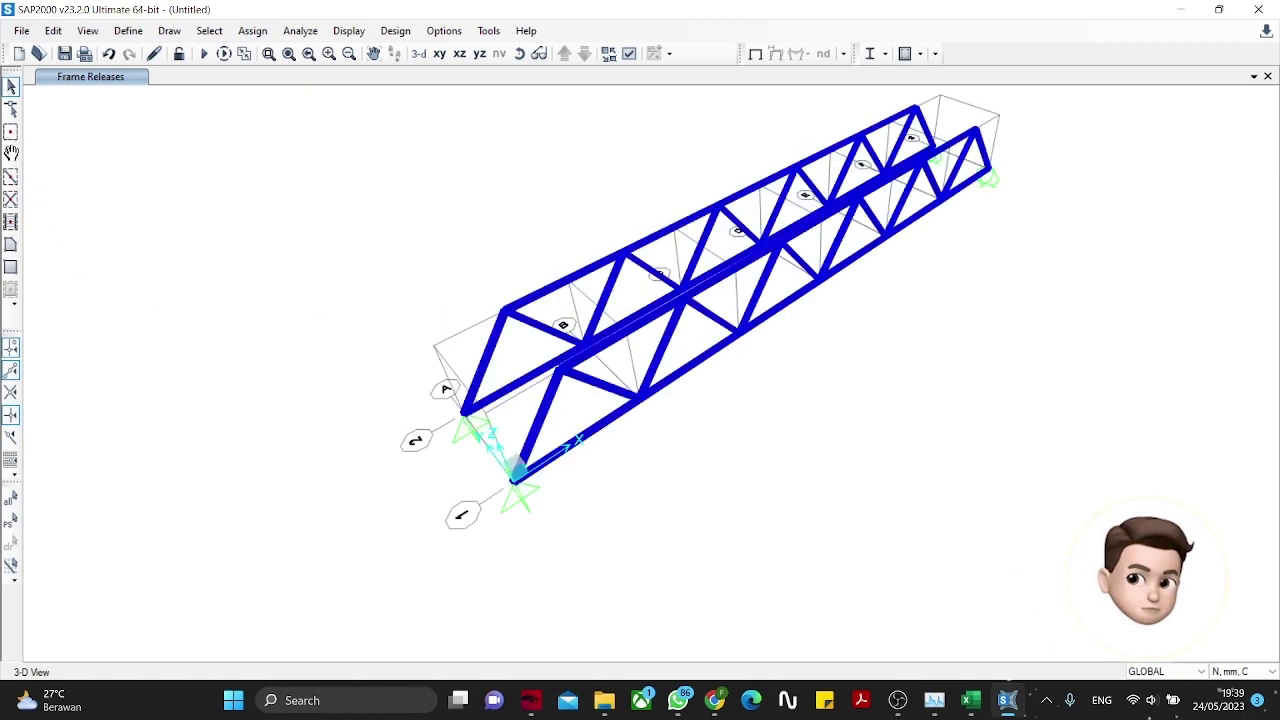
Step: Check that Draw Frame uses section HS 20.20.1, then return to Select mode
click(9, 154)
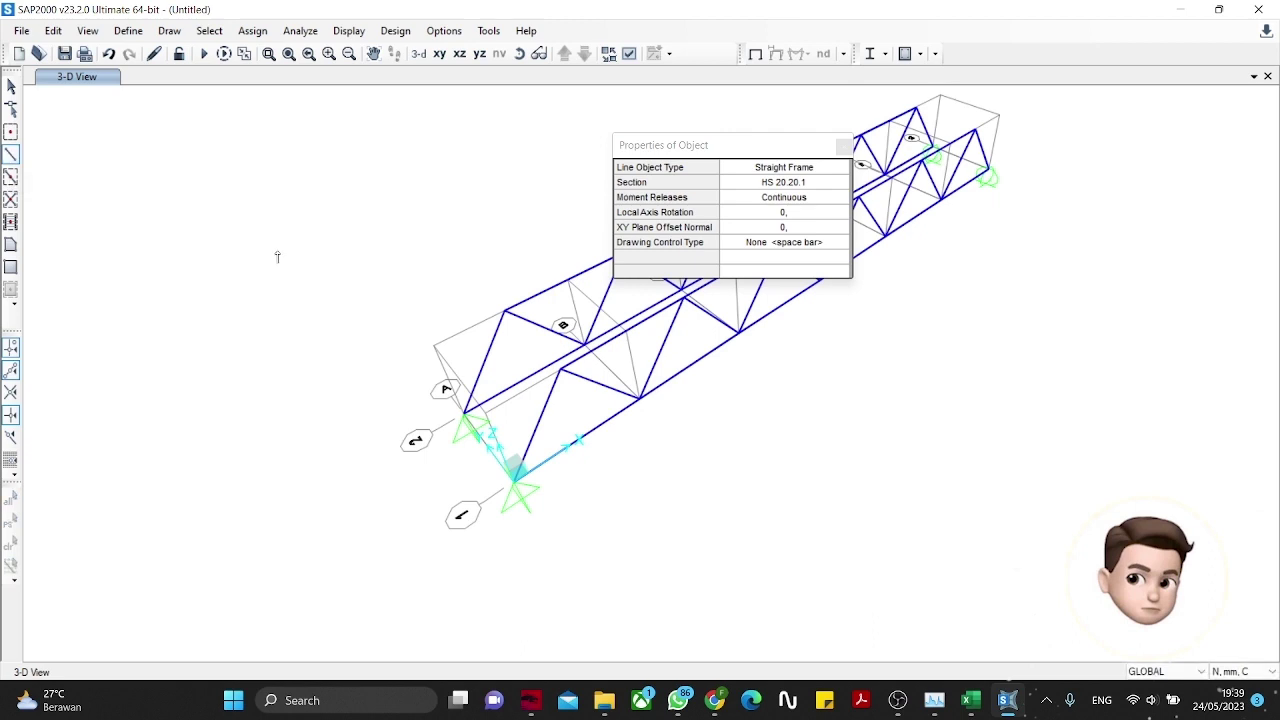
click(788, 184)
click(775, 184)
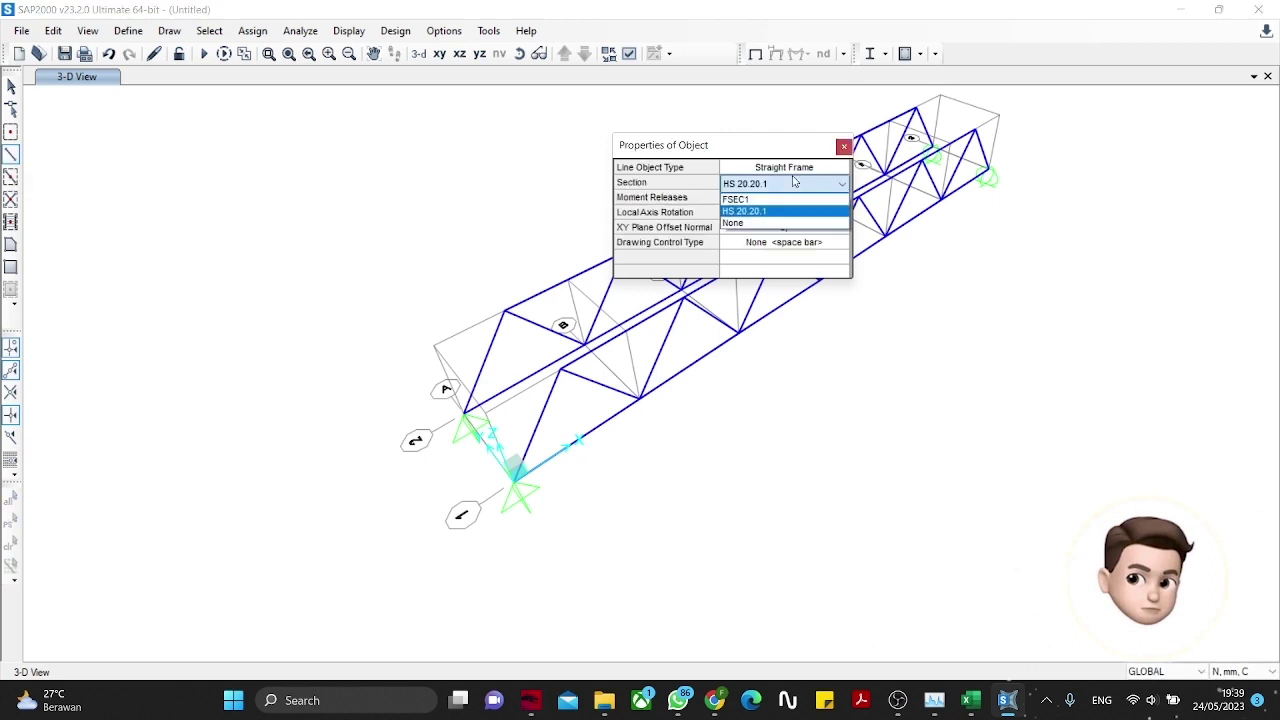
click(771, 186)
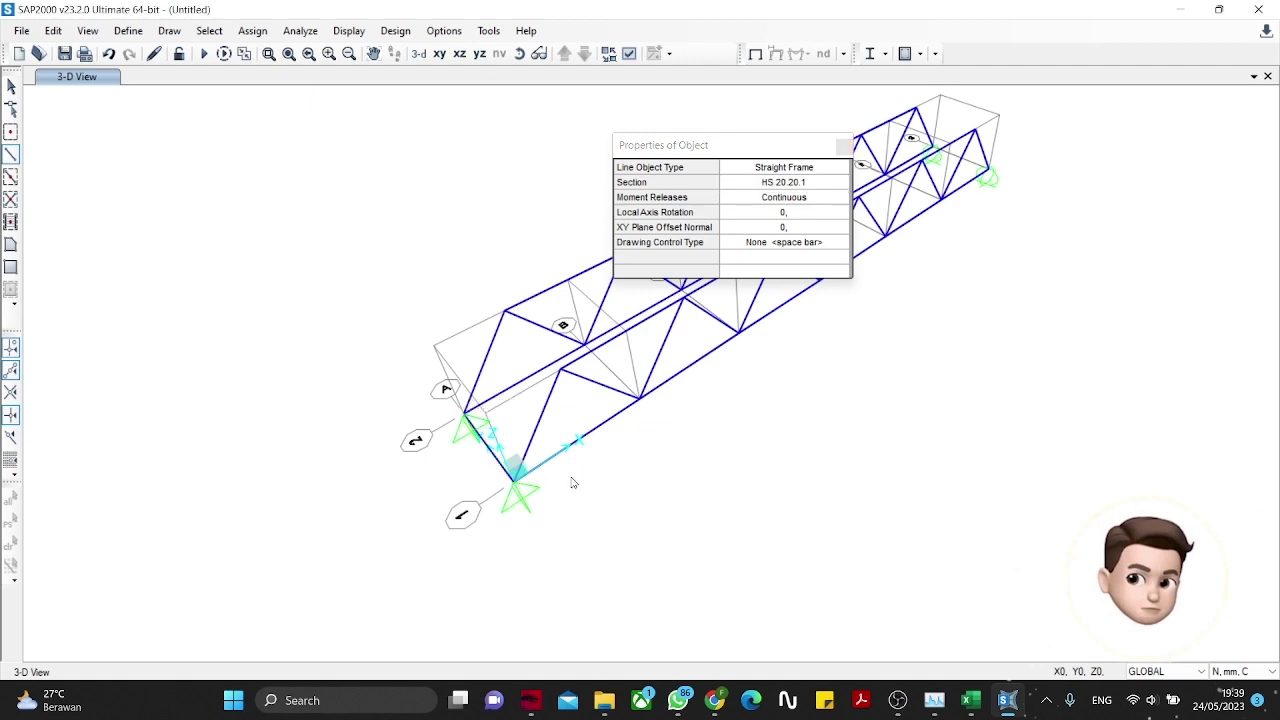
click(845, 147)
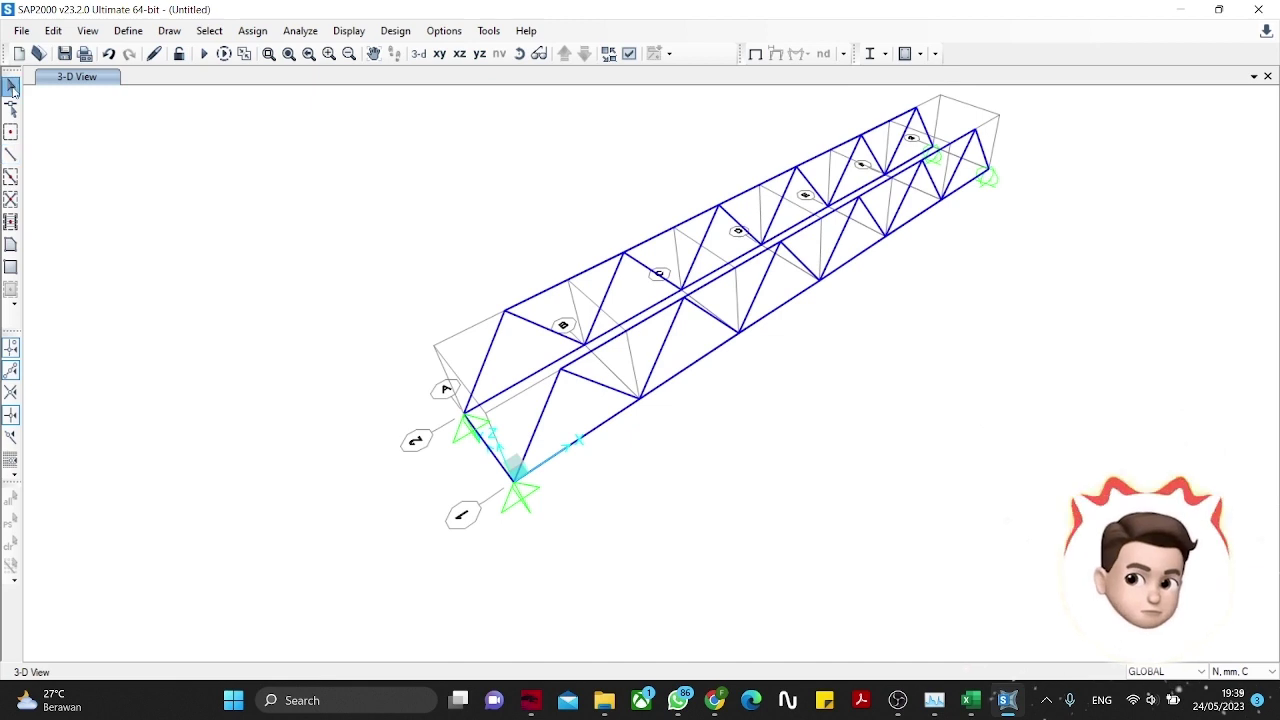
key(Escape)
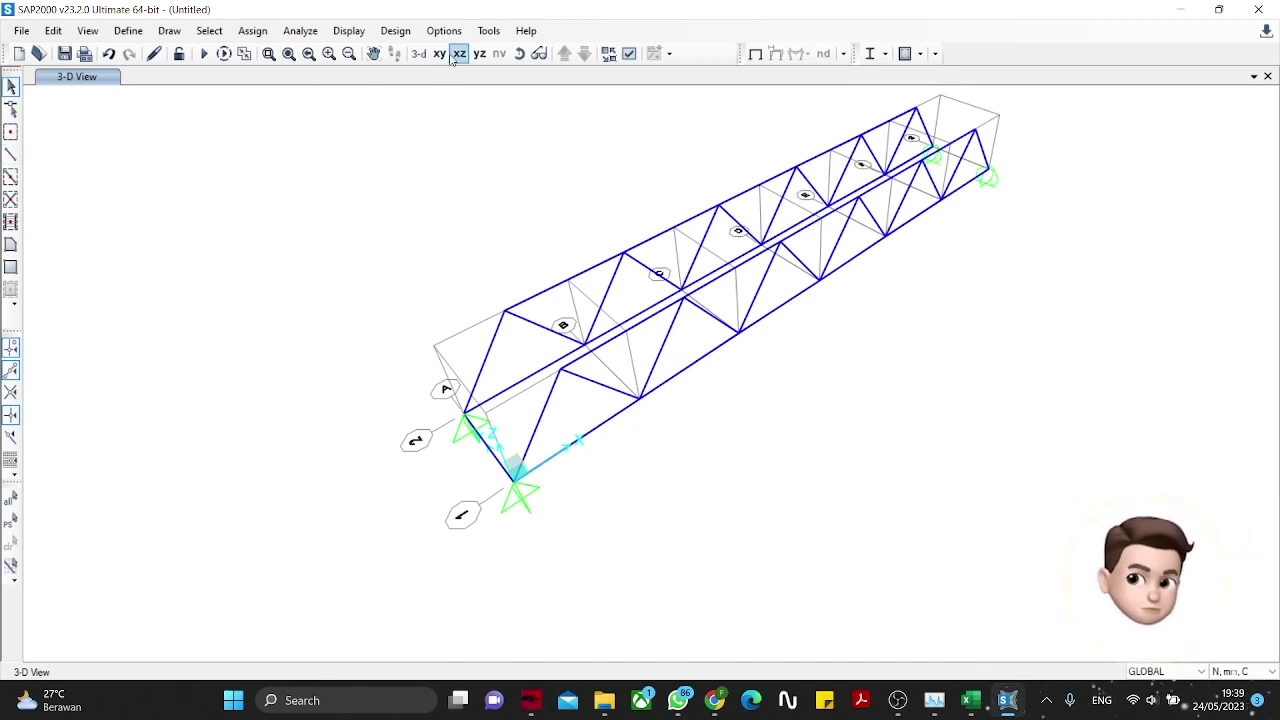
Step: In the Z=0 plan, assign moment 22/33 end releases to the grid-A cross member
click(439, 53)
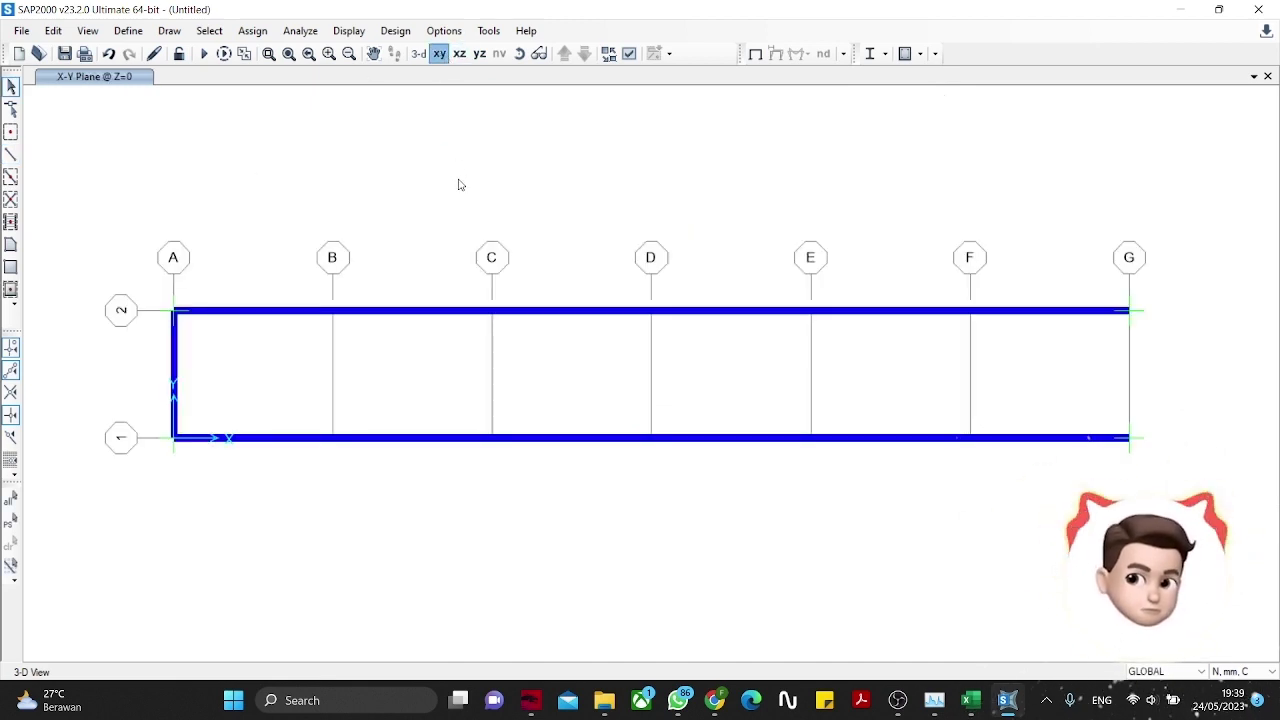
click(176, 361)
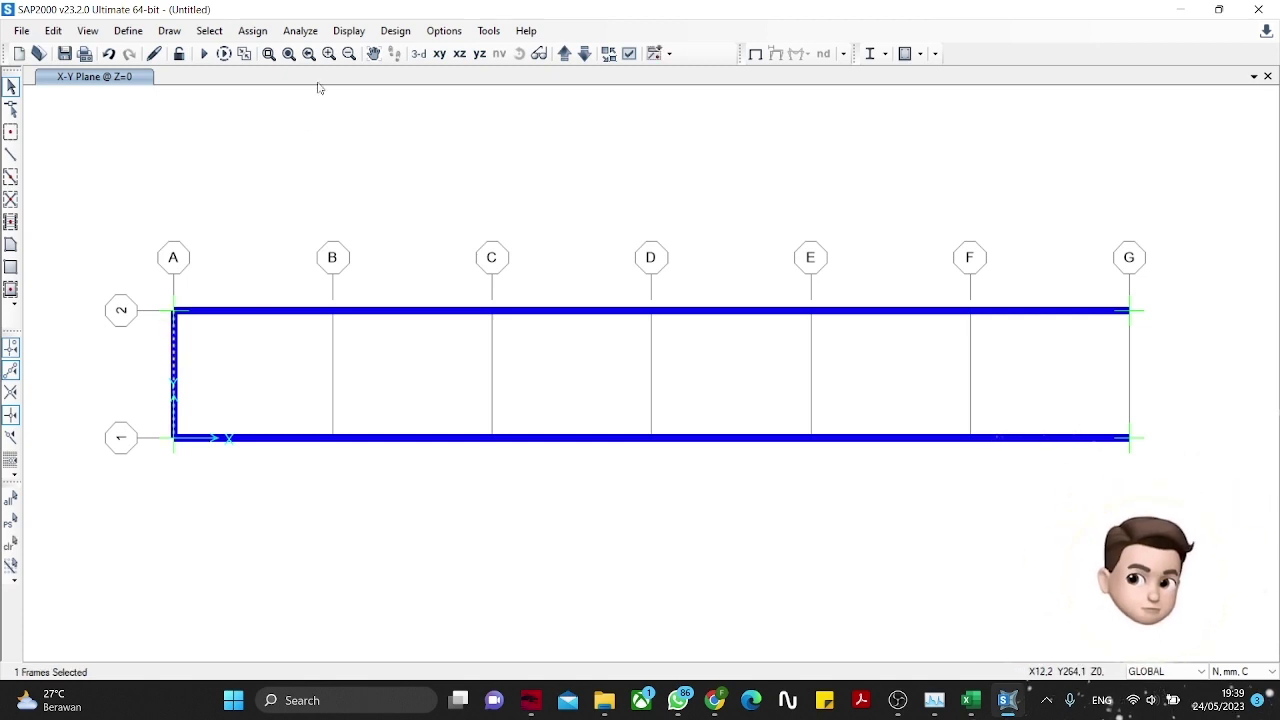
click(250, 31)
mouse_move(288, 77)
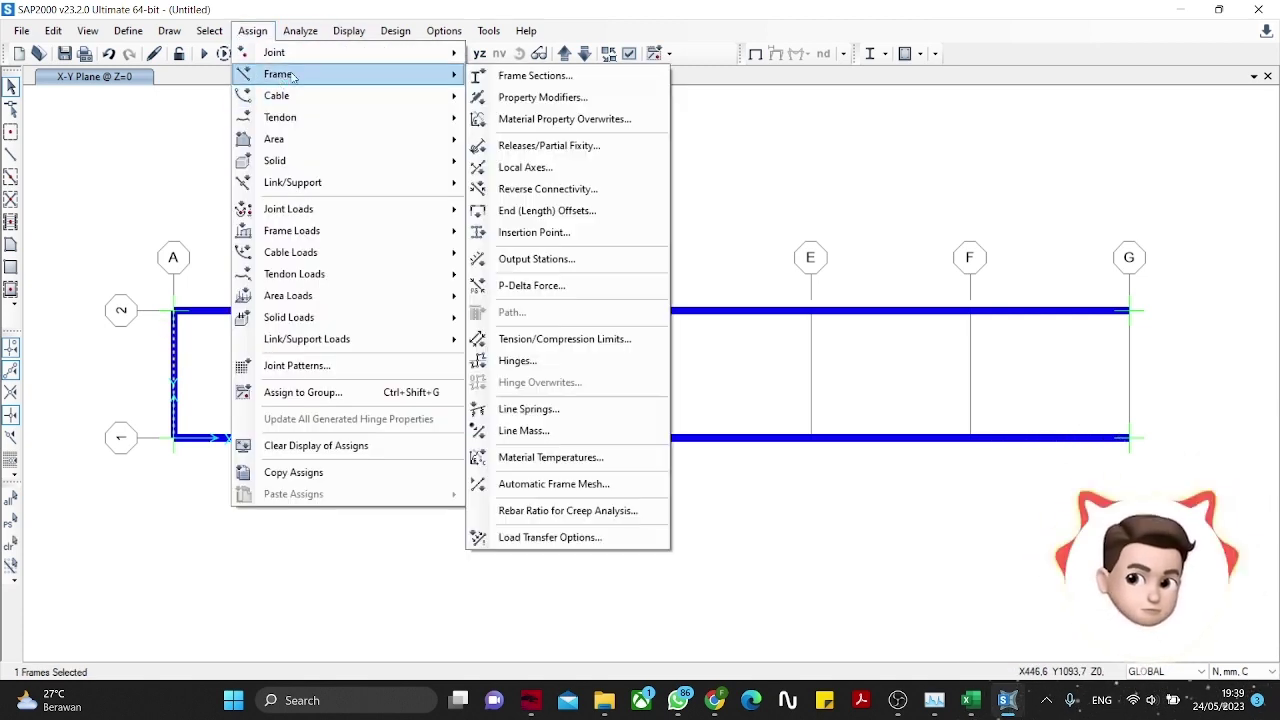
click(530, 145)
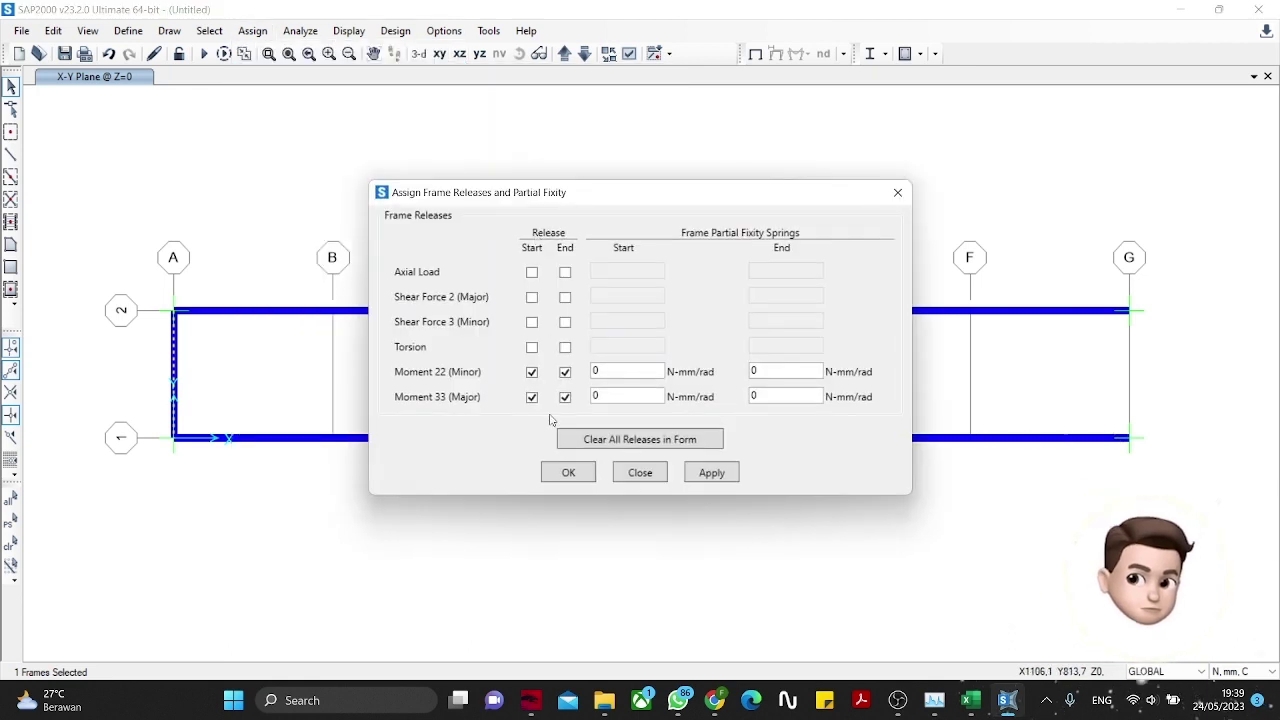
click(568, 472)
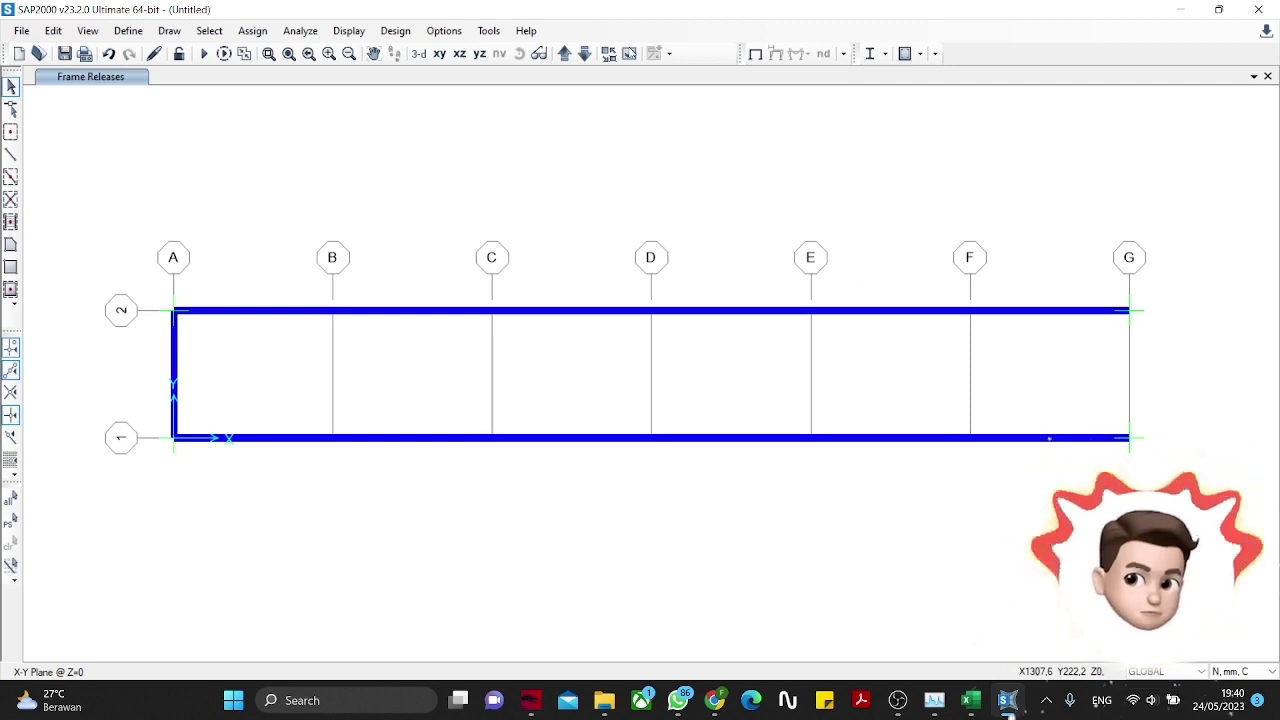
Step: Restore the standard line display and select the vertical member on grid line A
click(629, 53)
click(592, 129)
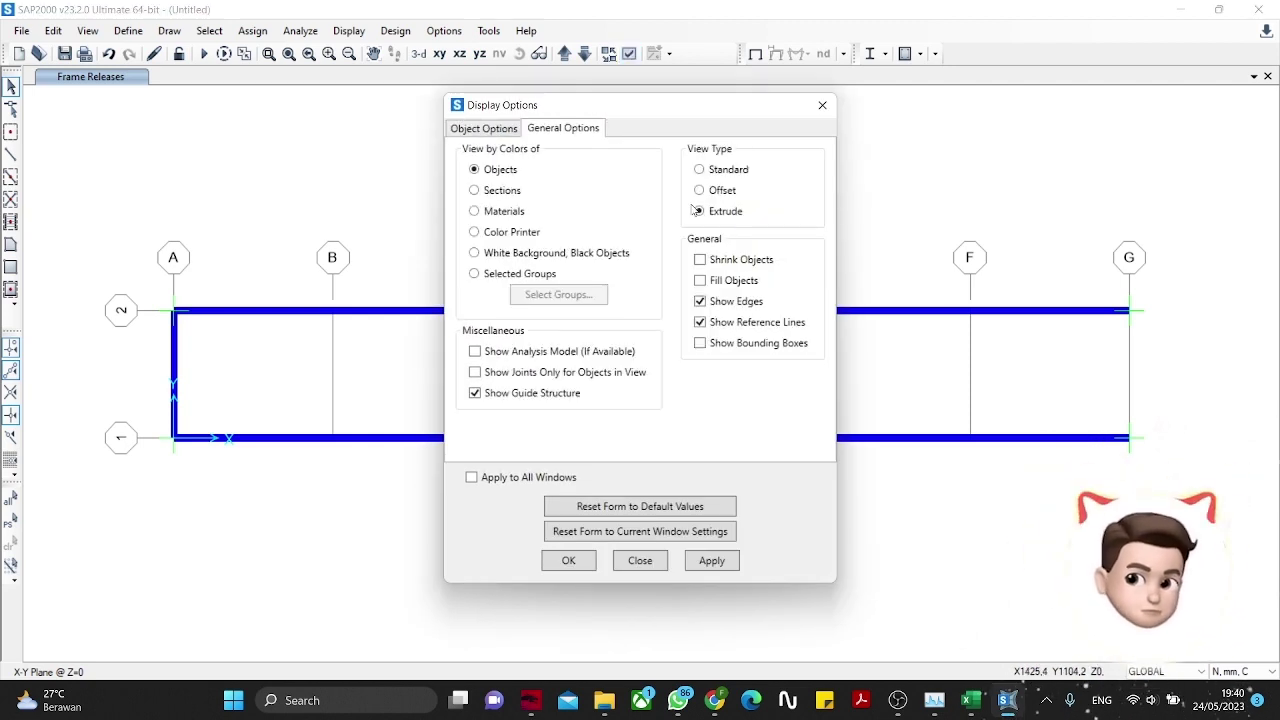
click(708, 560)
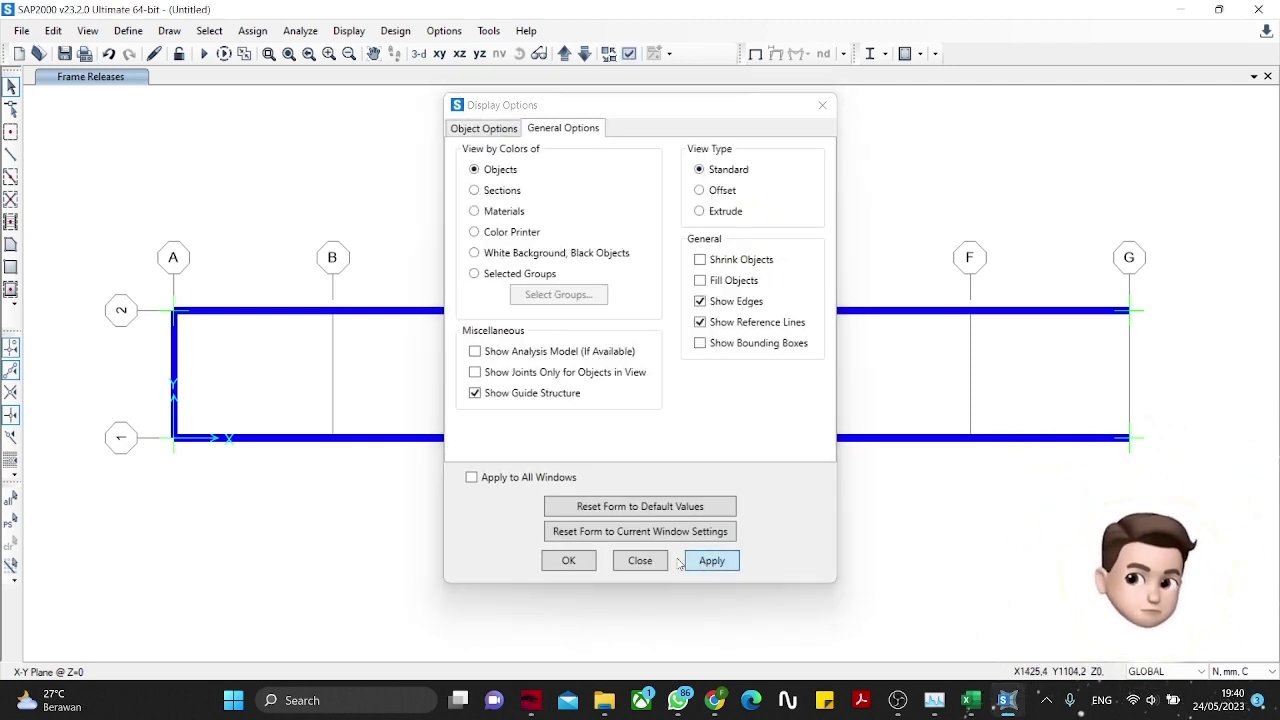
click(569, 561)
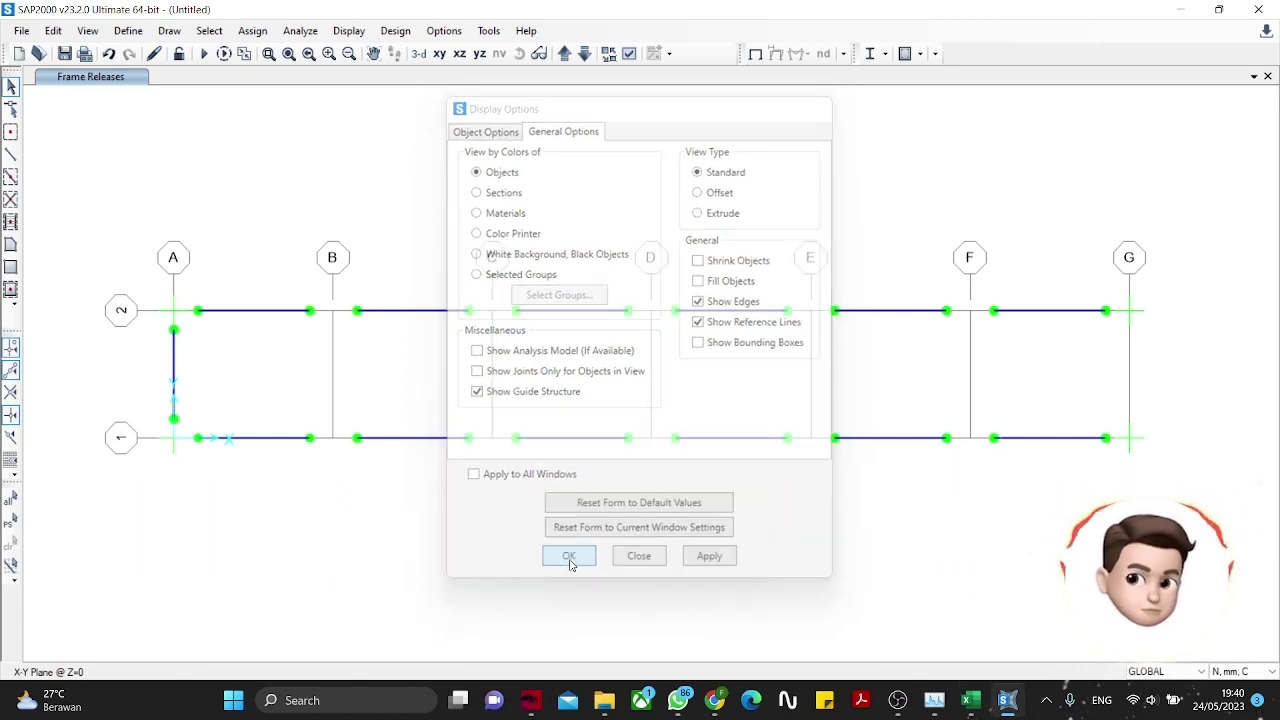
click(176, 368)
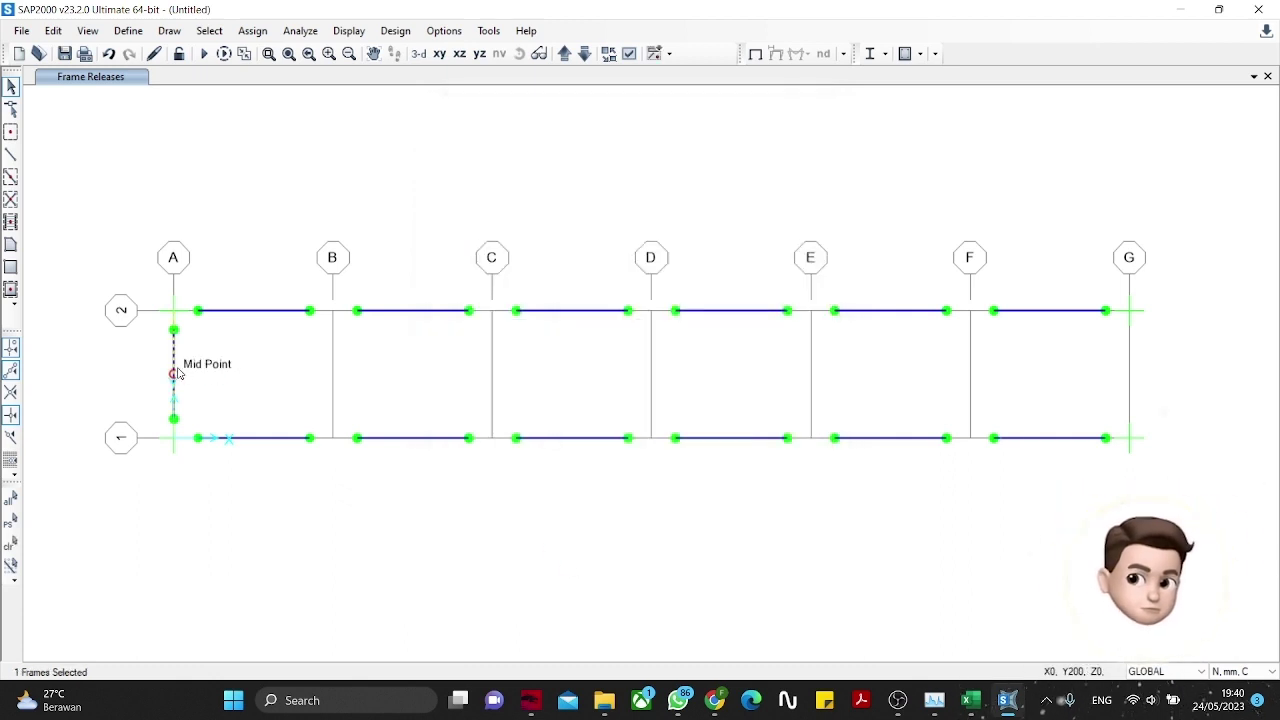
Step: Replicate the grid-A member 6 times at dx 500, dy 0, dz 0, then show the Z=350 plan
click(53, 30)
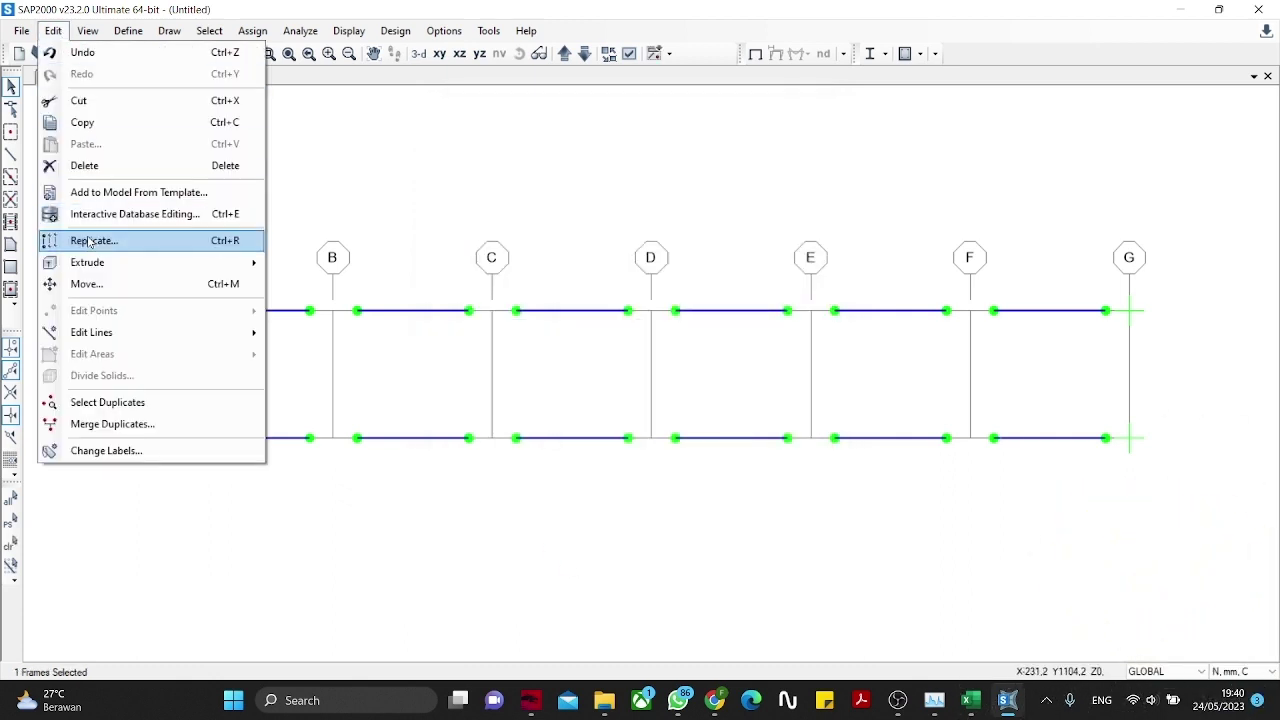
click(184, 243)
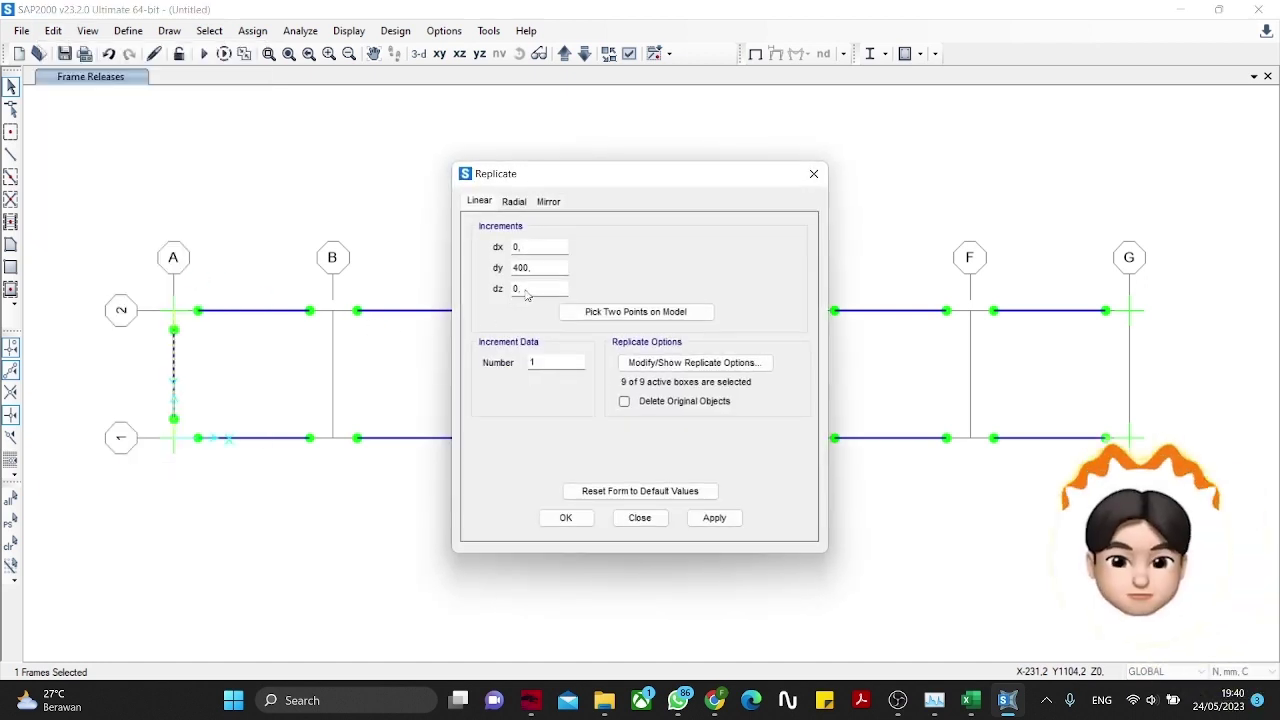
text(0)
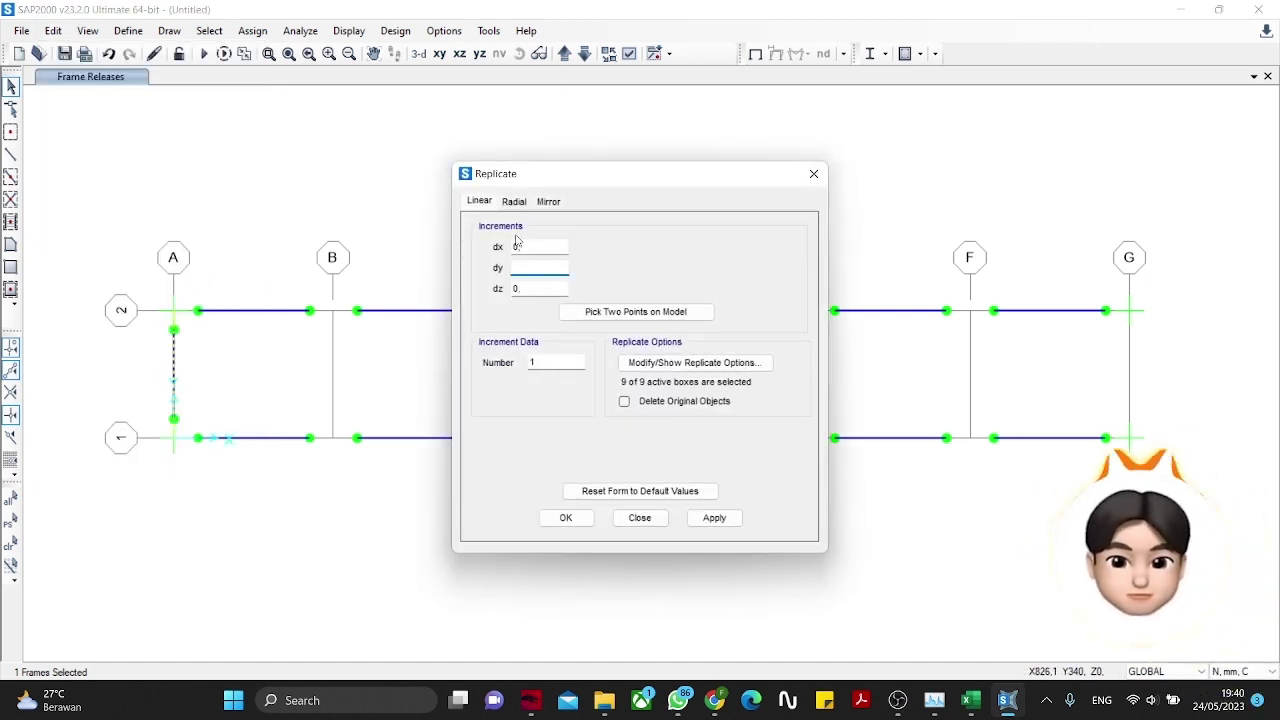
key(shift+Tab)
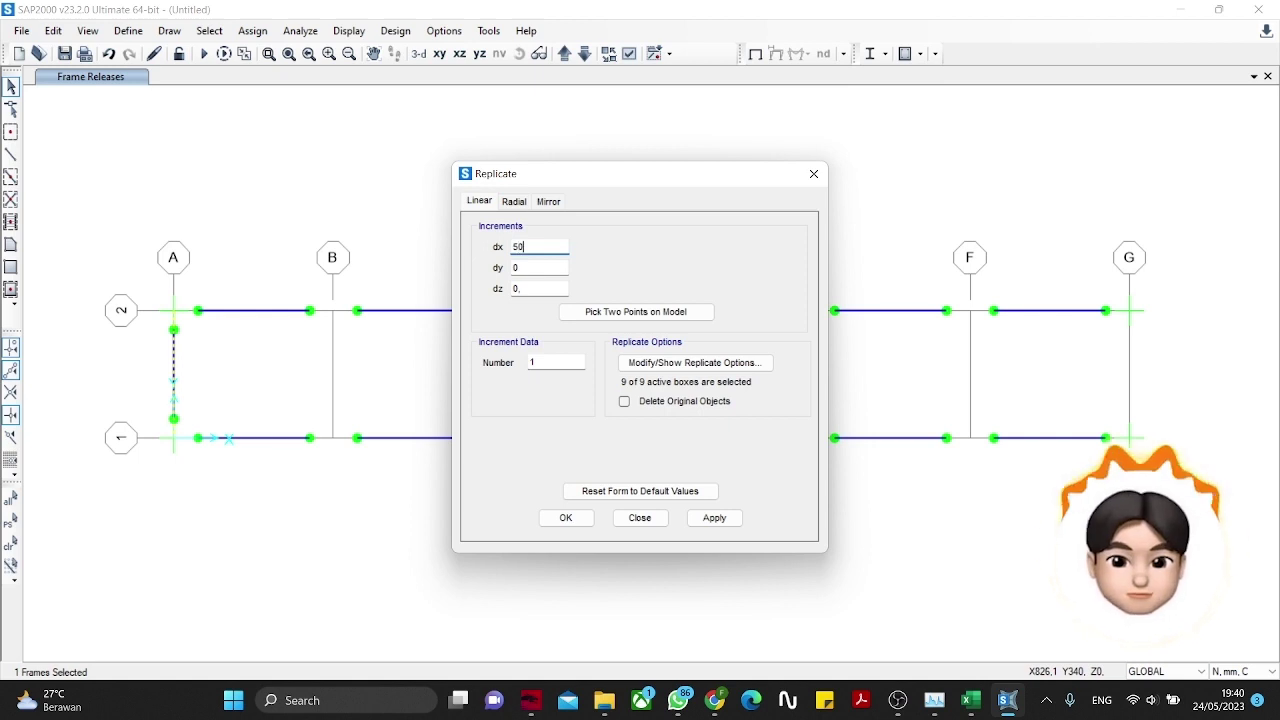
drag(571, 187, 669, 173)
drag(652, 353, 617, 351)
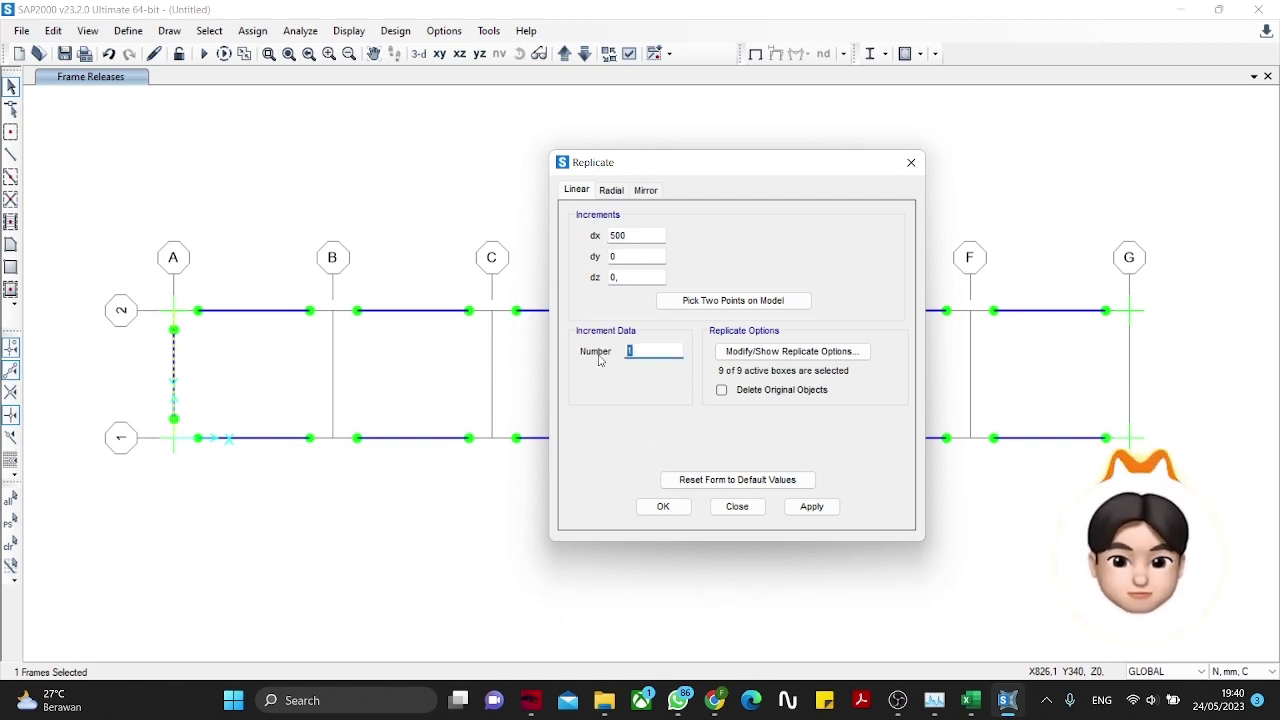
click(662, 507)
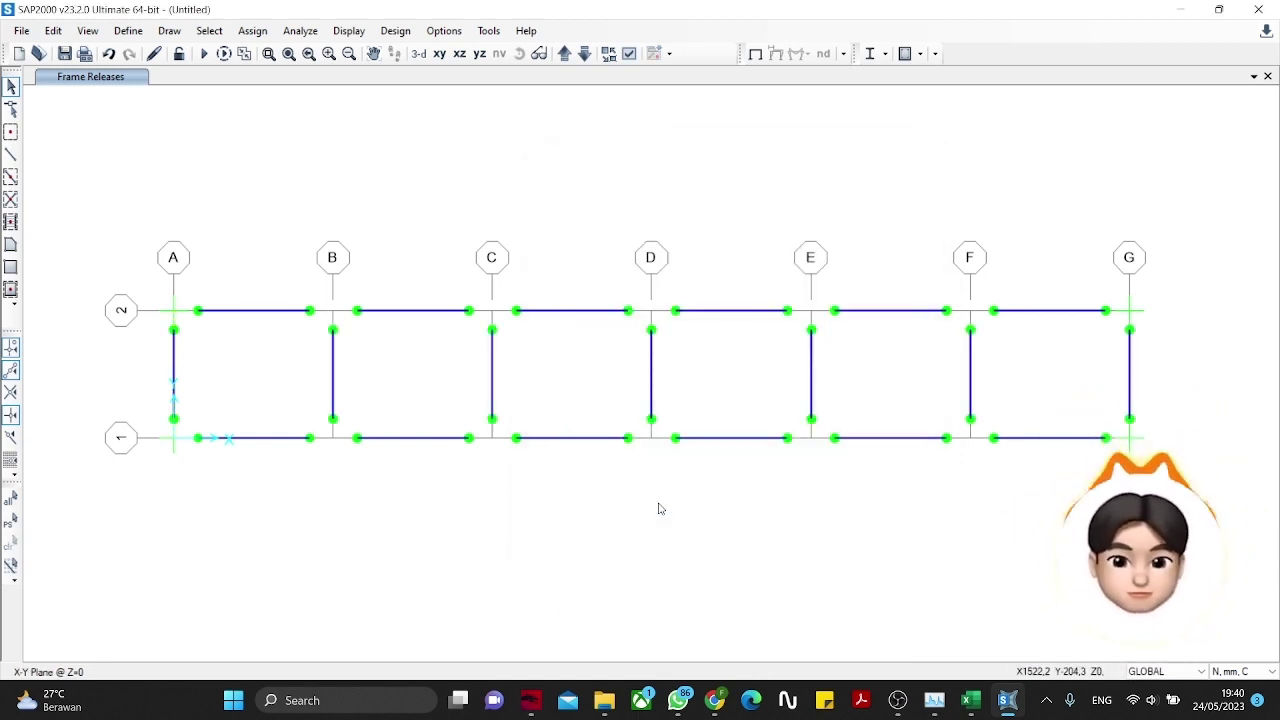
click(565, 52)
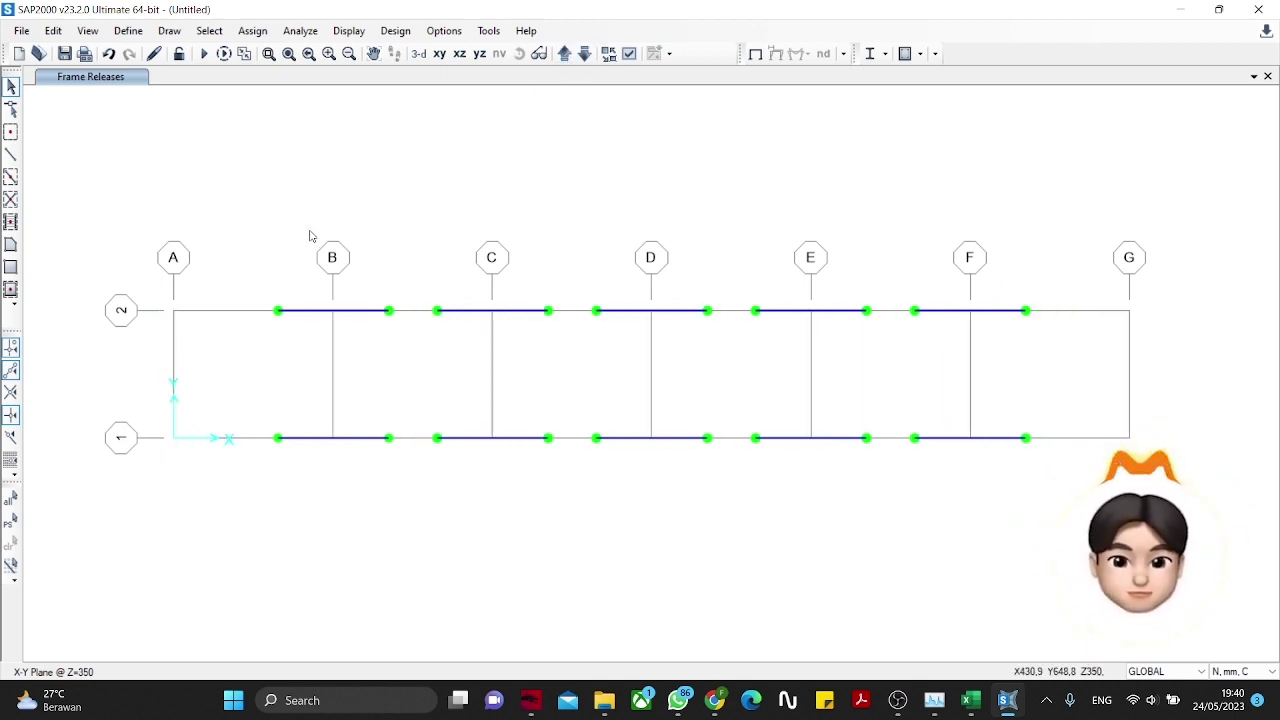
Step: Draw a member at X=250 from grid line 2 to grid line 1 on the Z=350 level
click(11, 155)
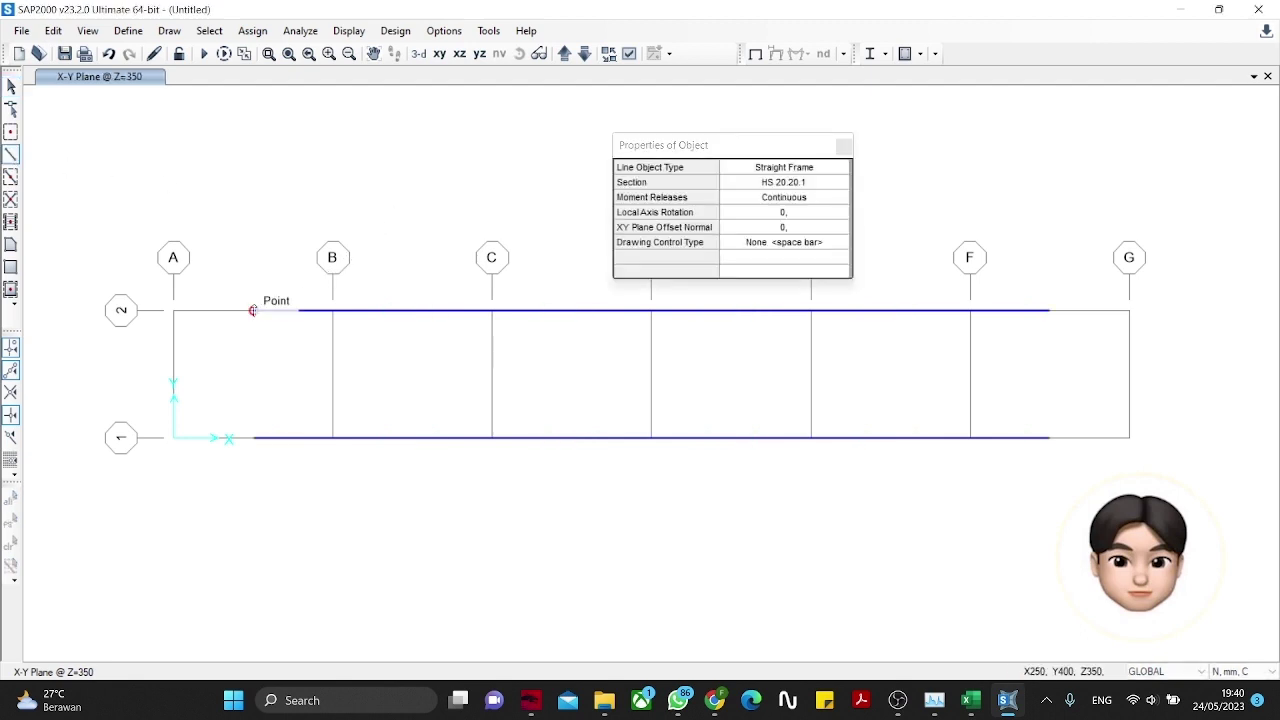
click(253, 310)
click(254, 438)
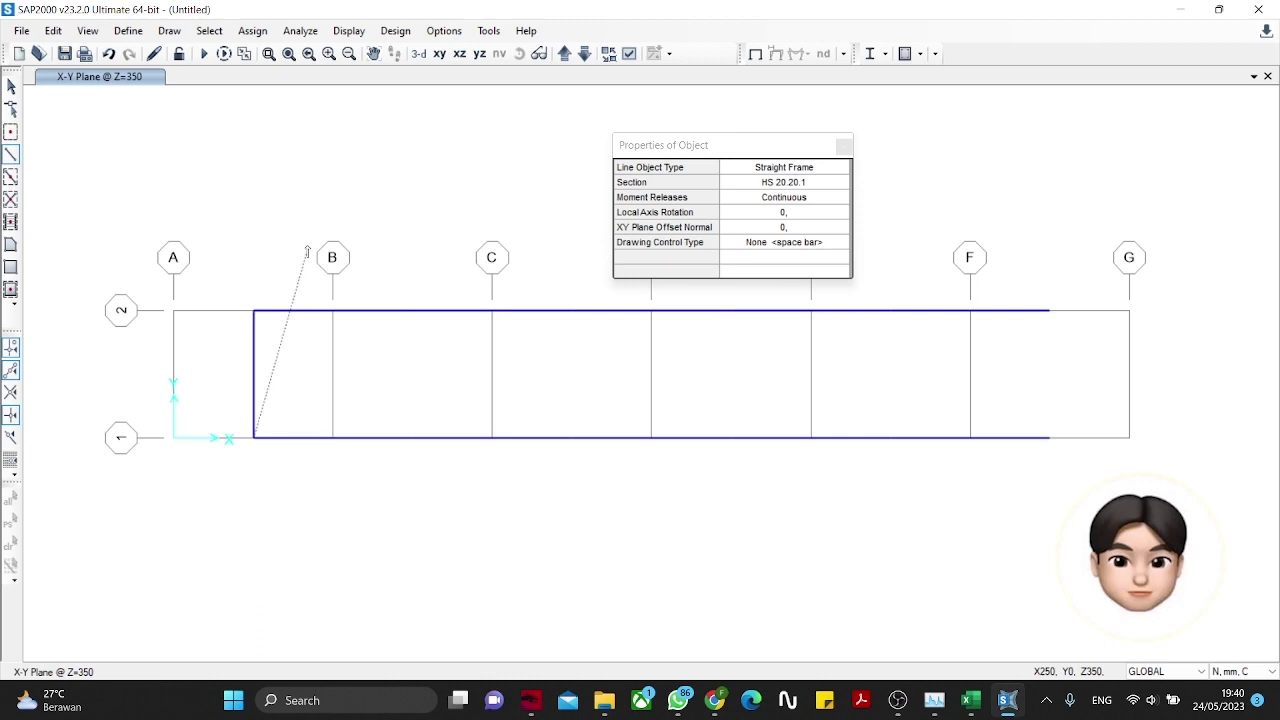
key(Escape)
click(838, 147)
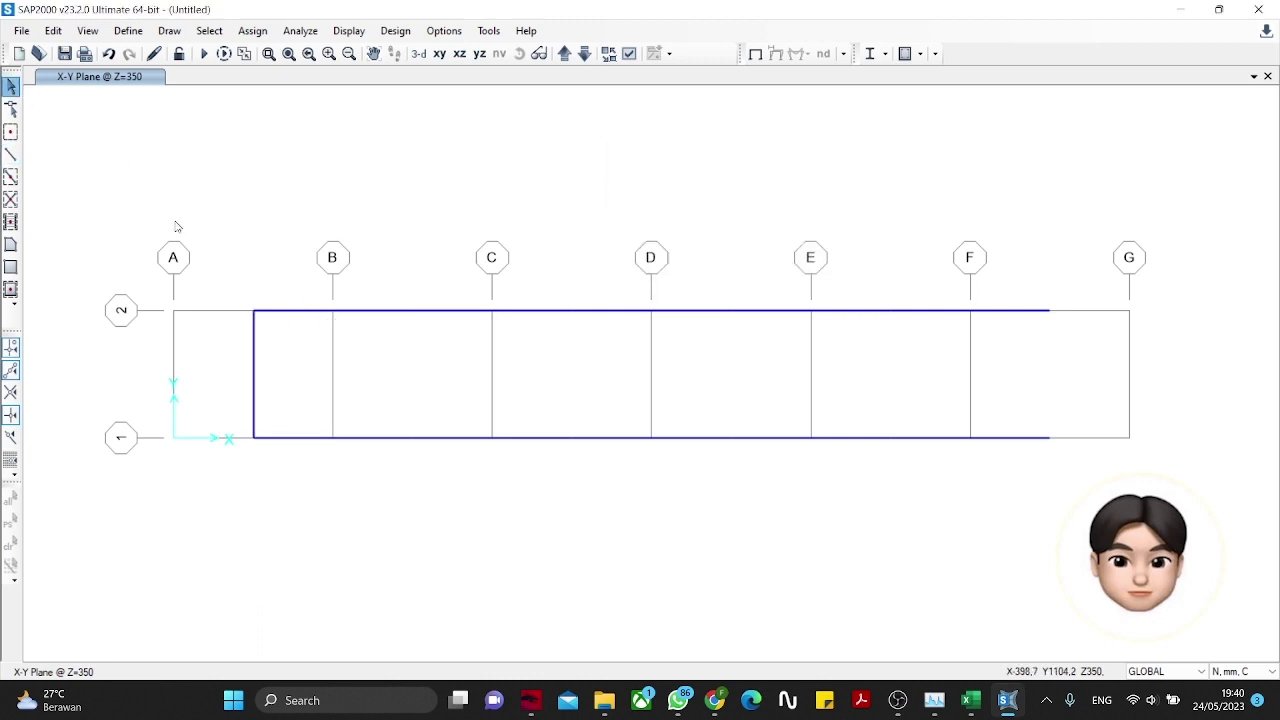
Step: Release moments 22 and 33 at both ends of the new X=250 member
click(255, 332)
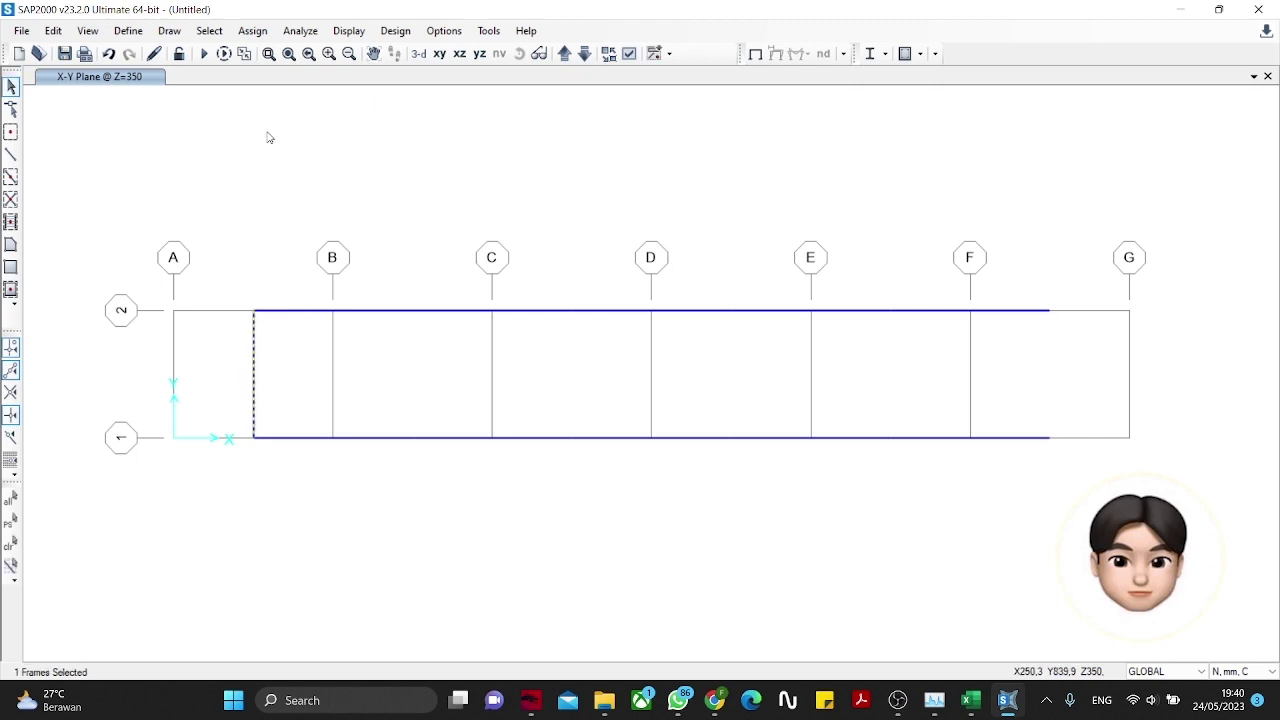
click(266, 32)
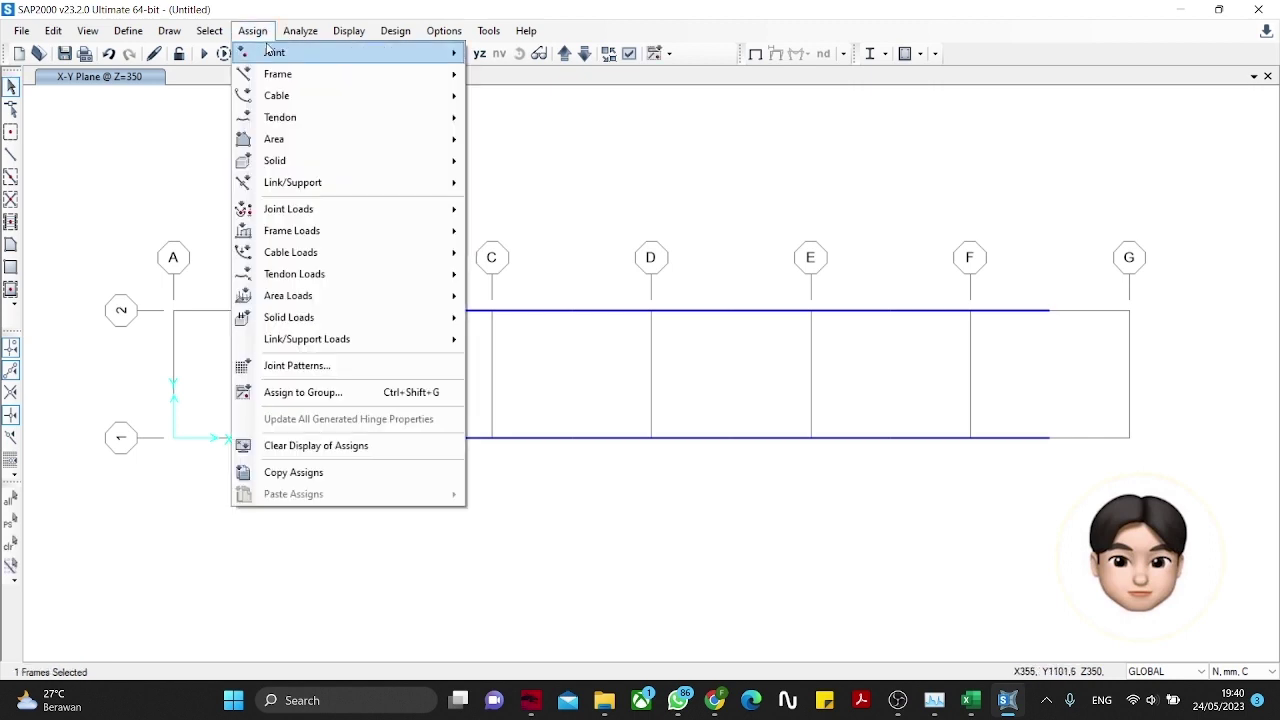
mouse_move(276, 78)
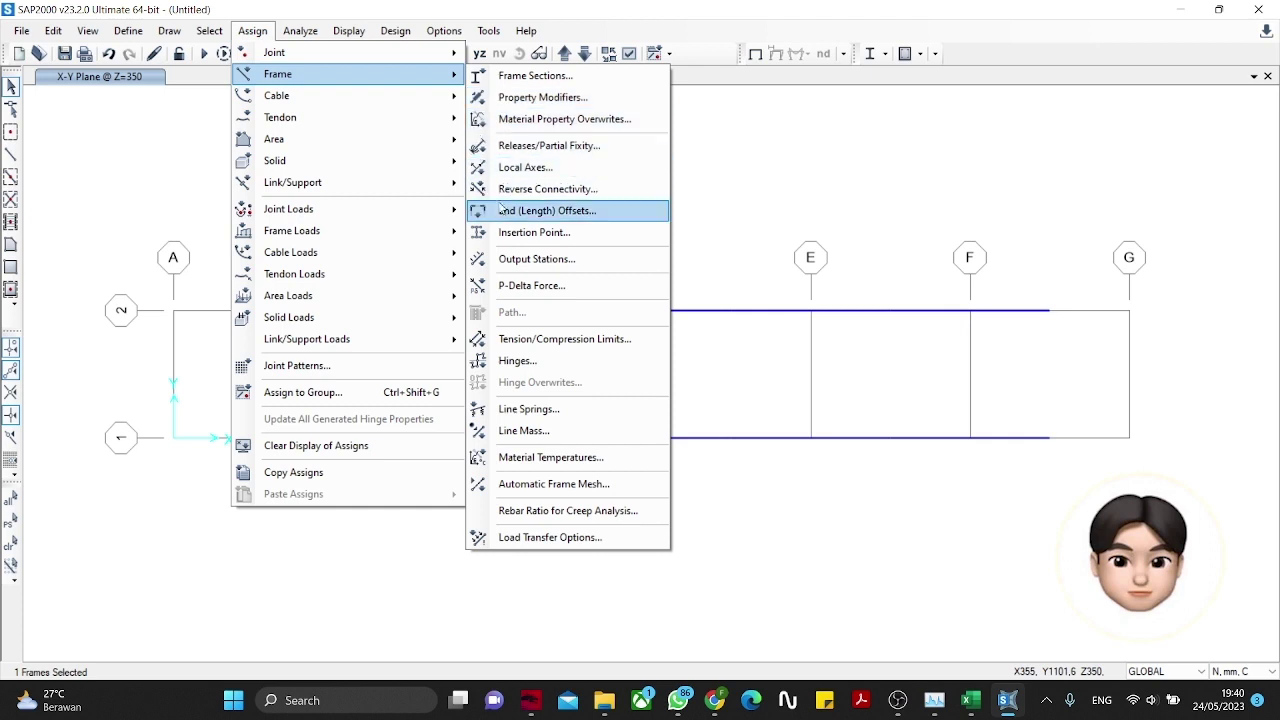
click(515, 146)
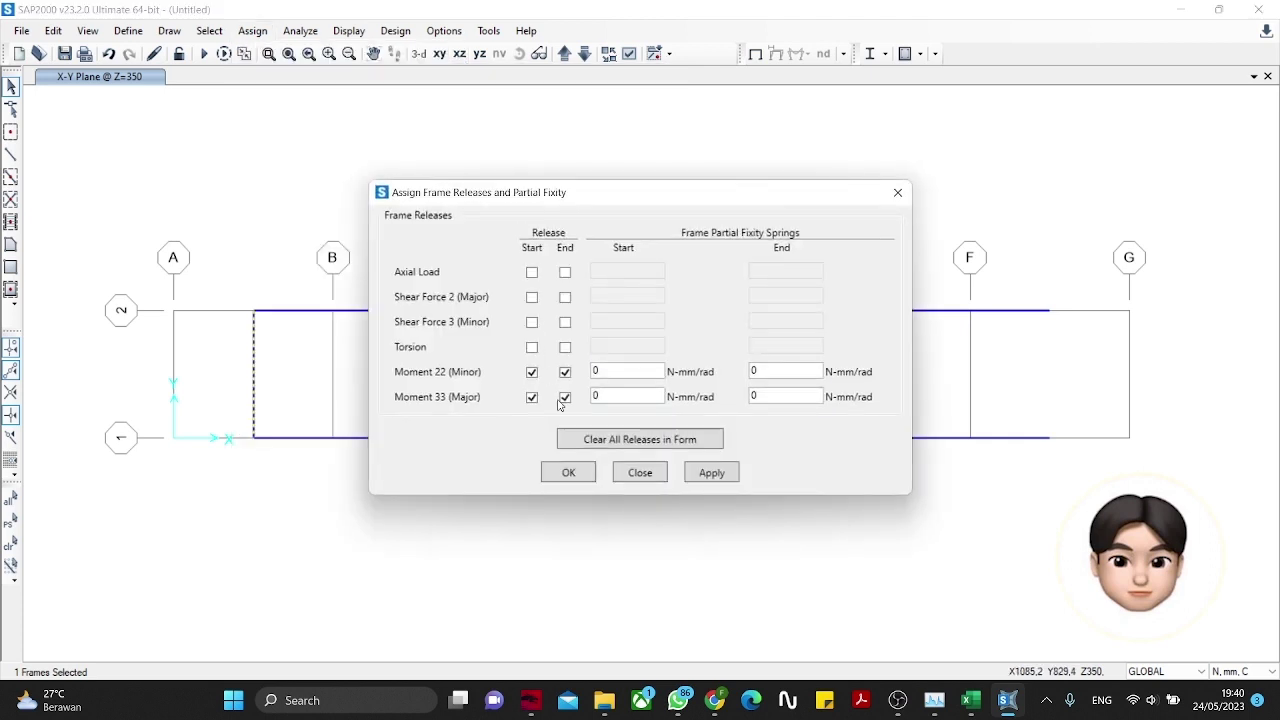
click(568, 472)
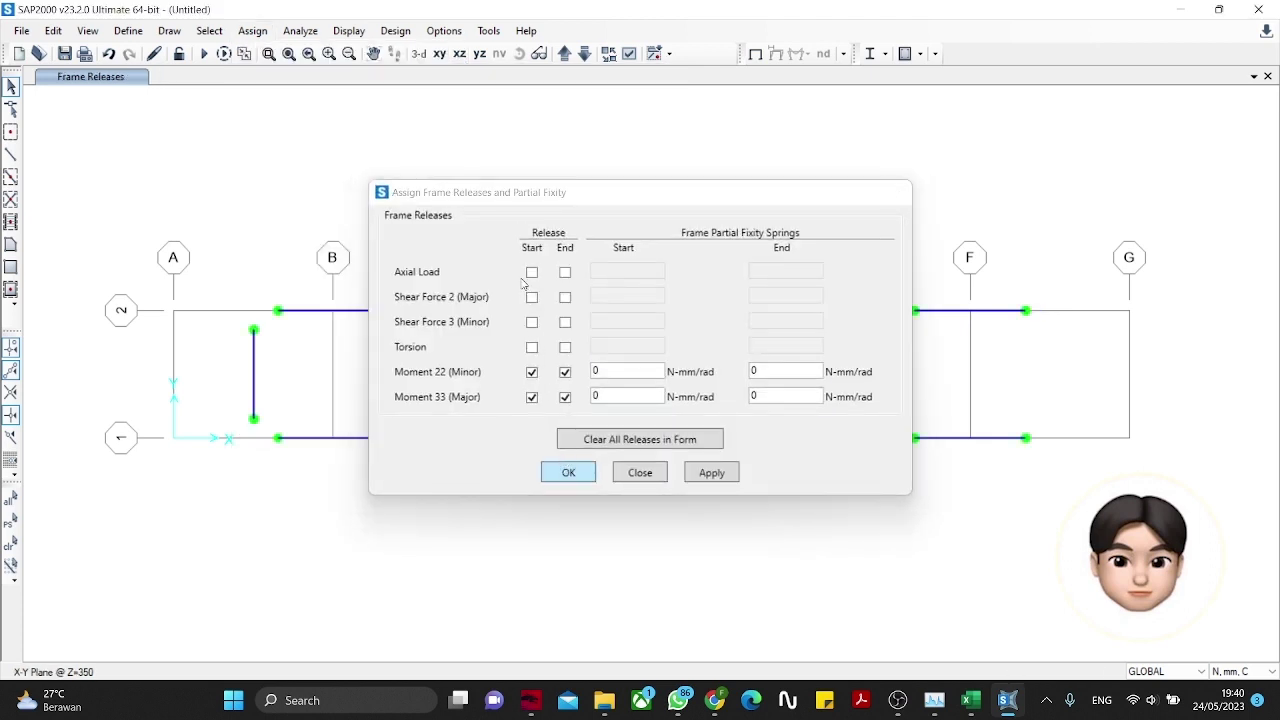
click(255, 368)
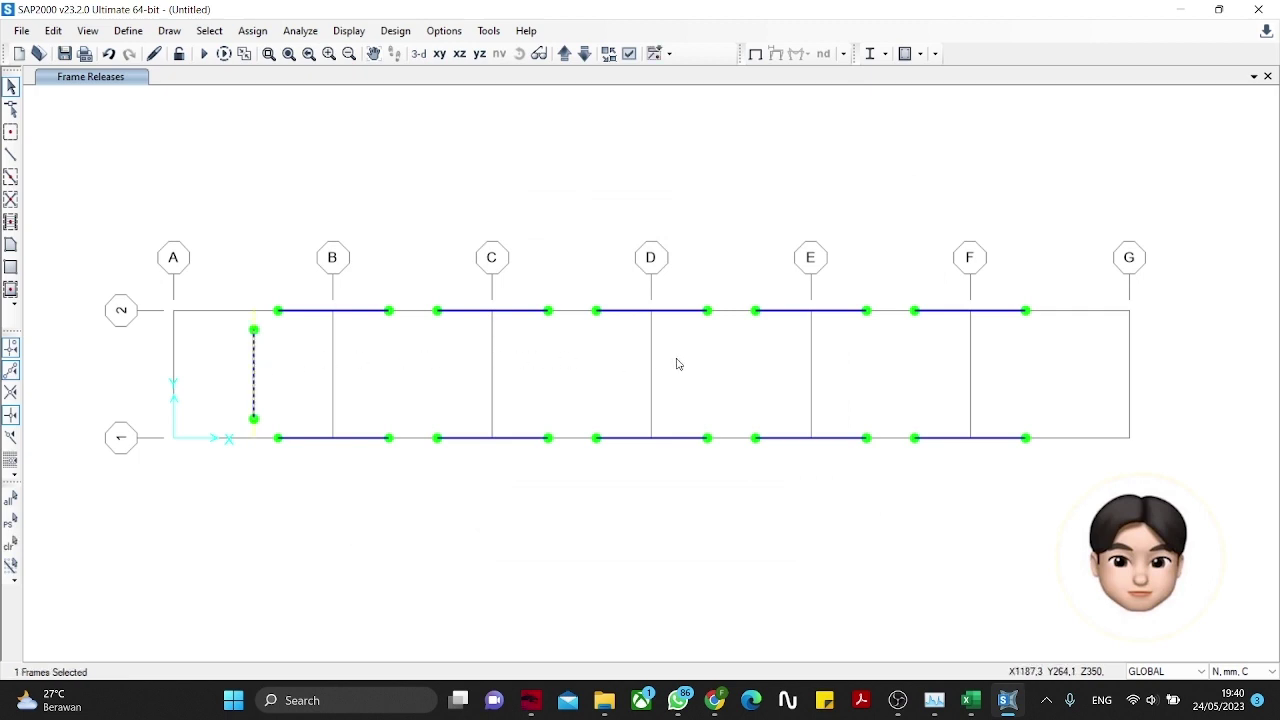
Step: Replicate the top cross member five times at dx 500, dy 0, dz 0
click(53, 30)
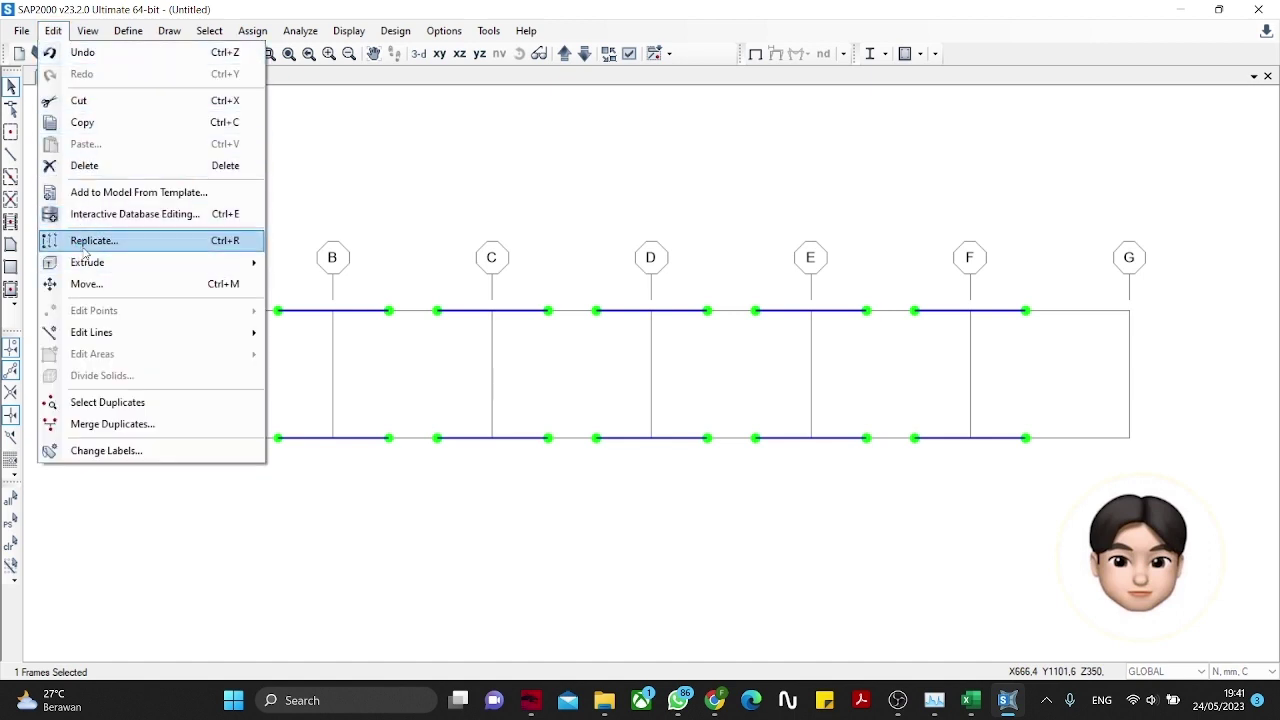
click(90, 241)
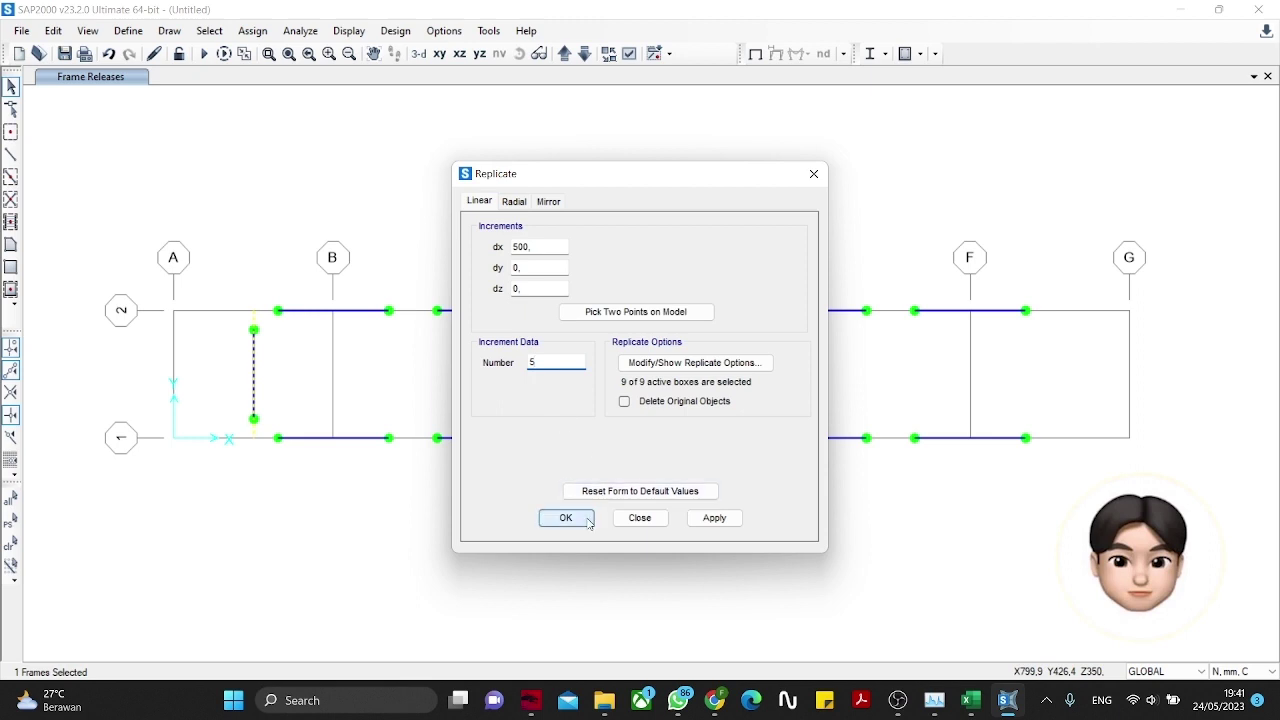
click(714, 517)
key(Return)
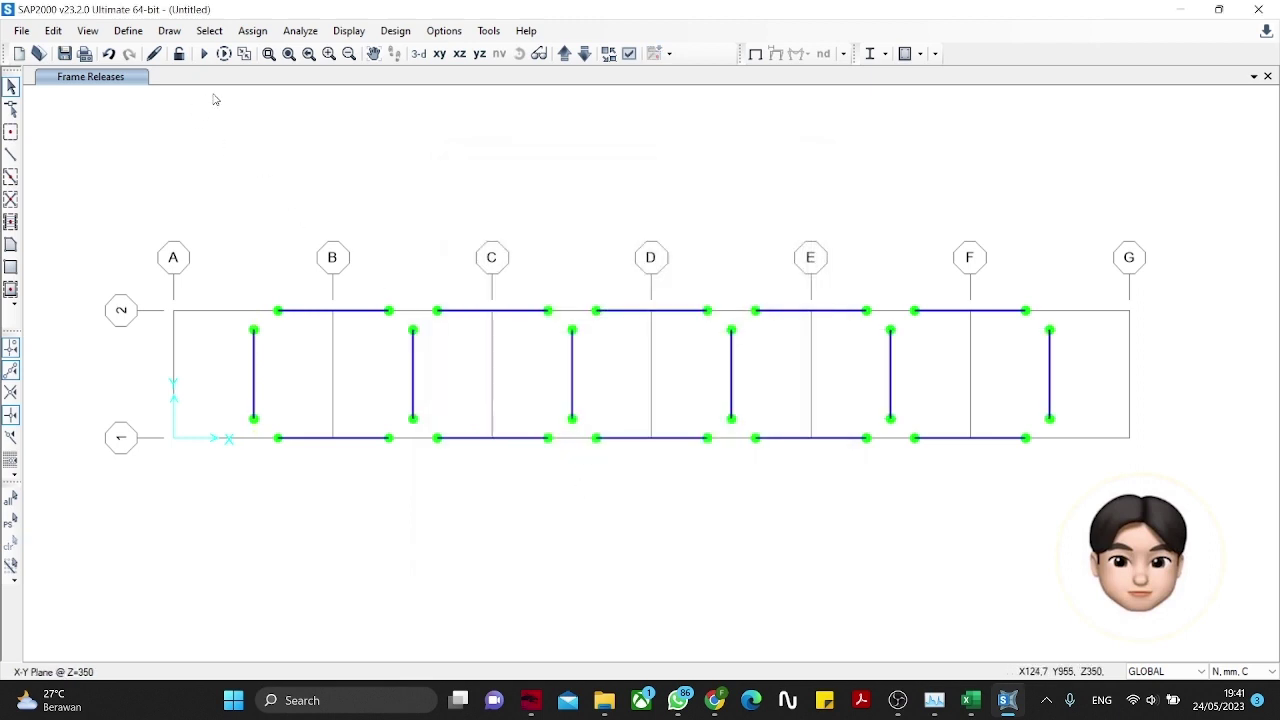
click(628, 53)
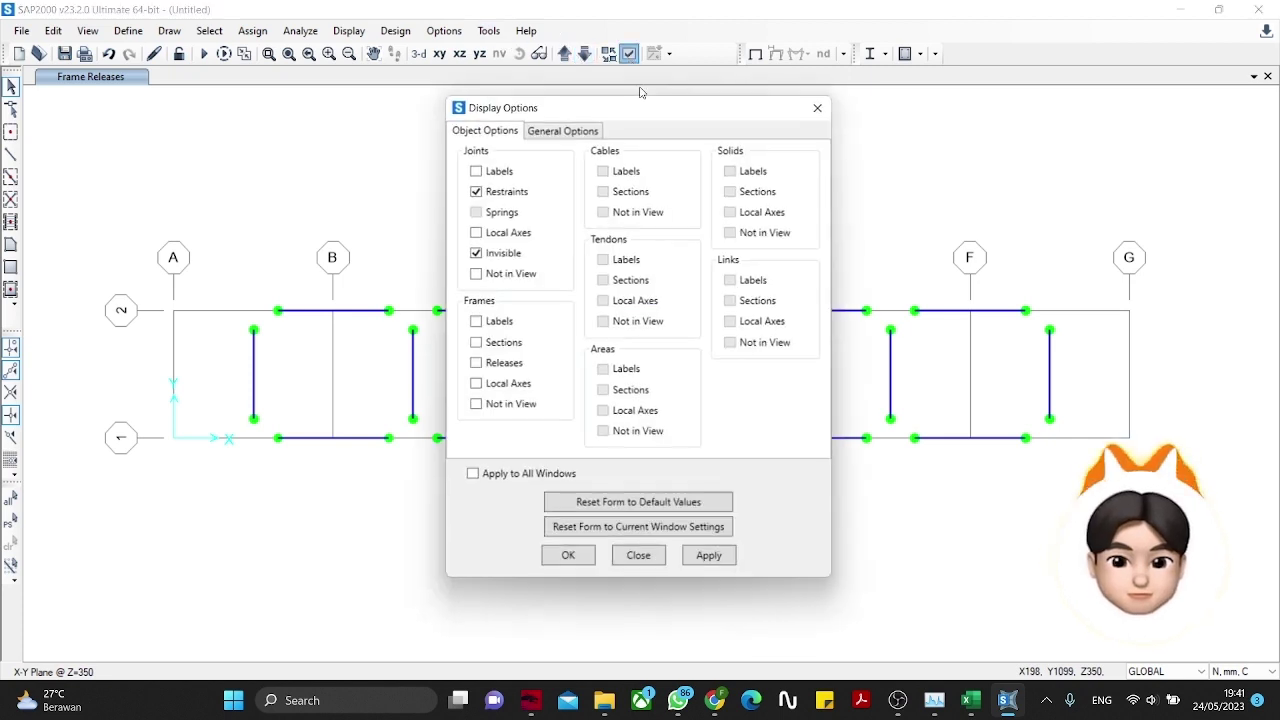
Step: Display the truss as extruded members and orbit it to side and oblique views
click(586, 128)
click(699, 211)
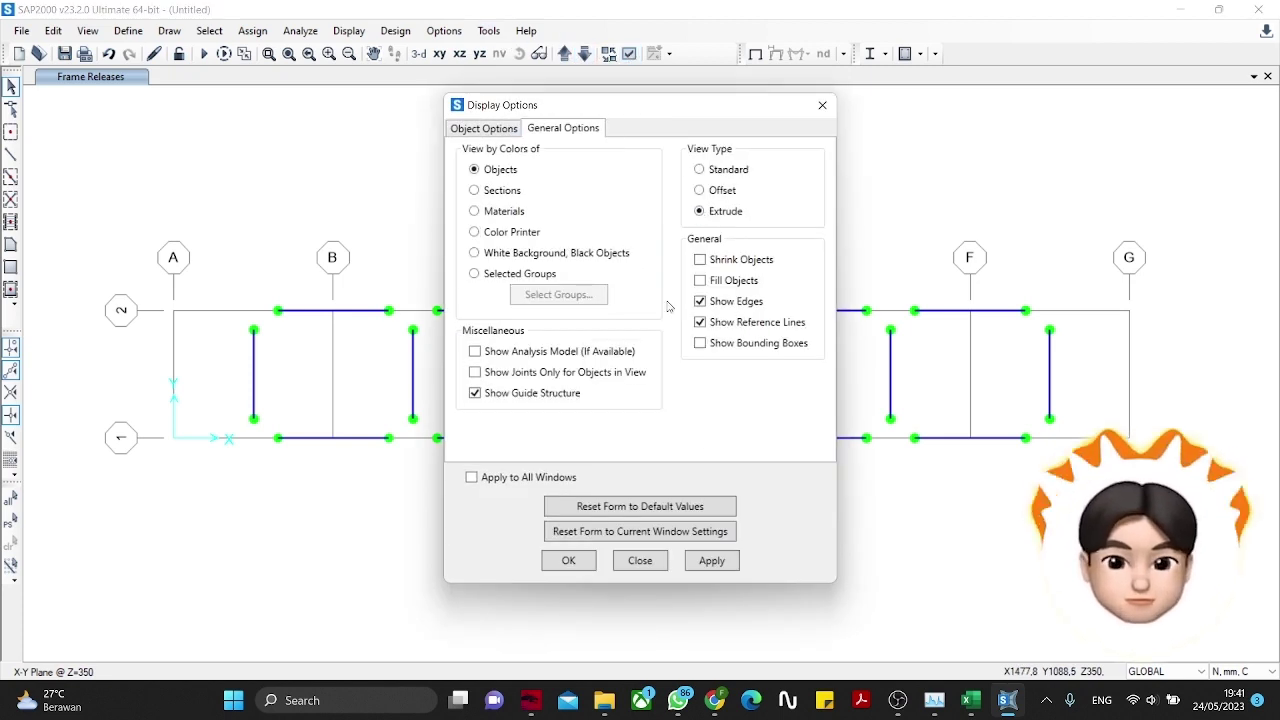
click(574, 561)
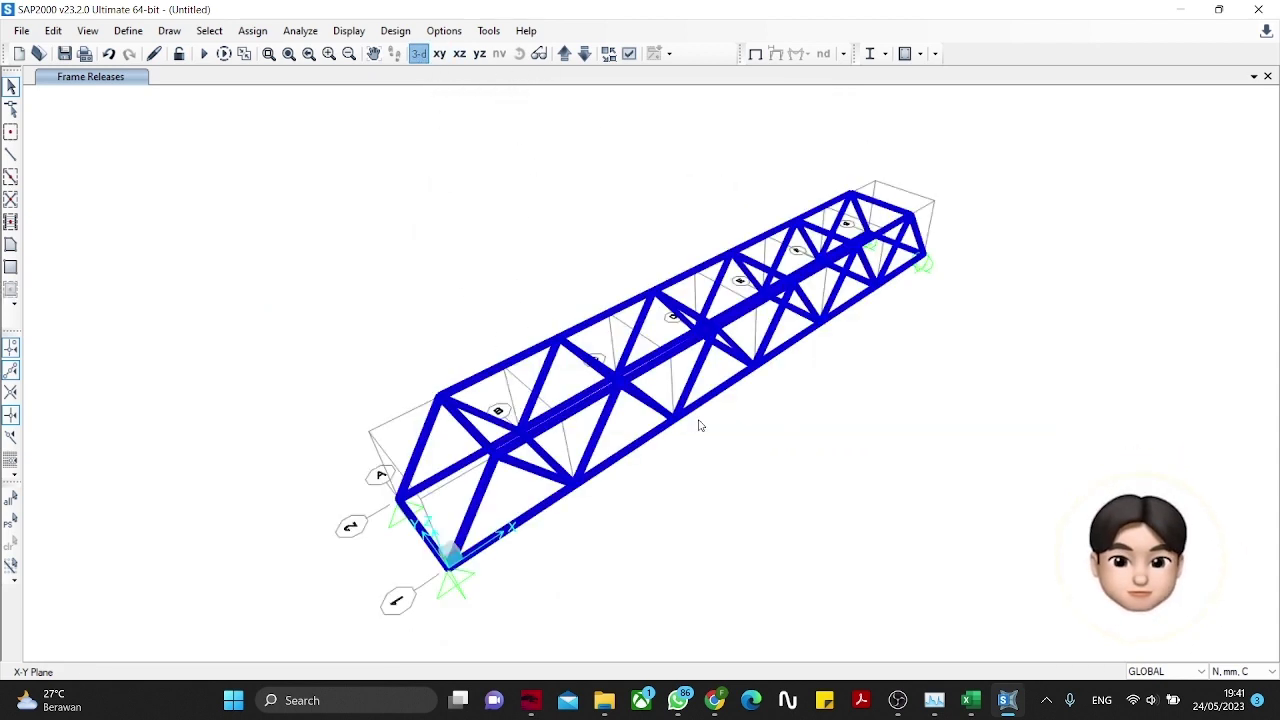
mouse_move(744, 414)
shift+middle_down()
mouse_move(674, 500)
mouse_move(474, 440)
mouse_move(423, 369)
mouse_move(371, 333)
shift+middle_up()
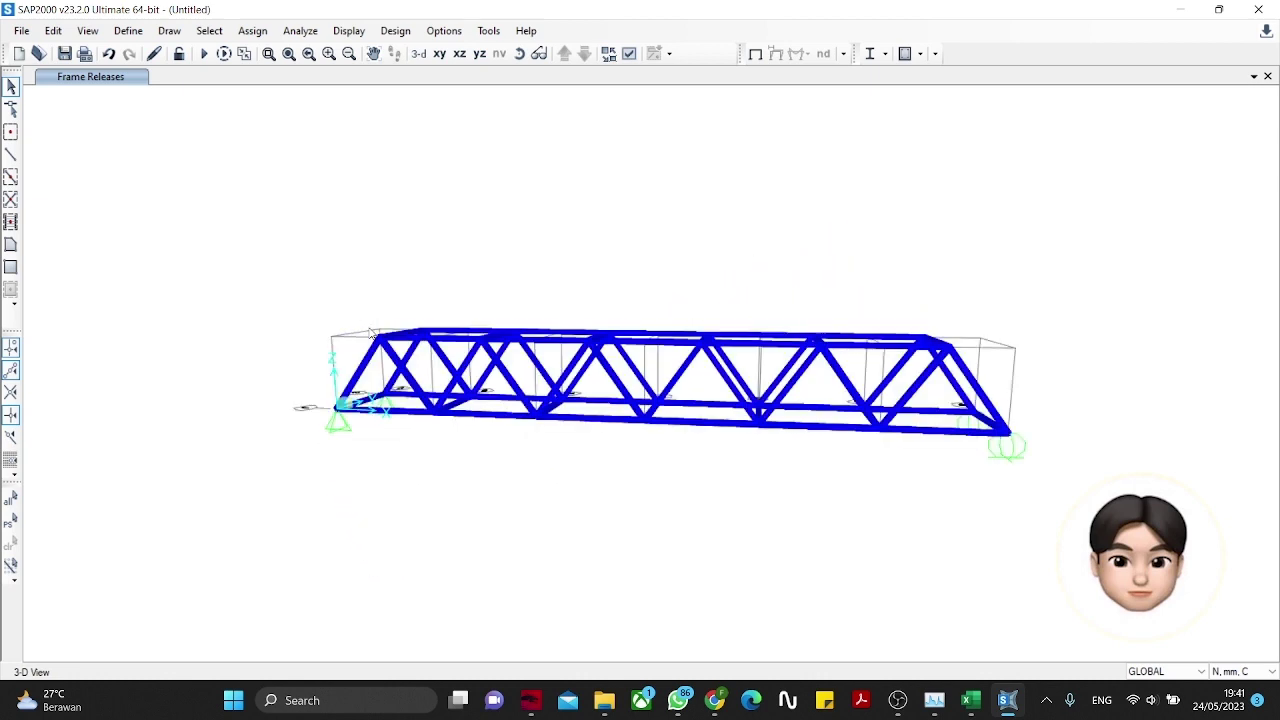
mouse_move(292, 346)
shift+middle_down()
mouse_move(563, 394)
mouse_move(747, 366)
shift+middle_up()
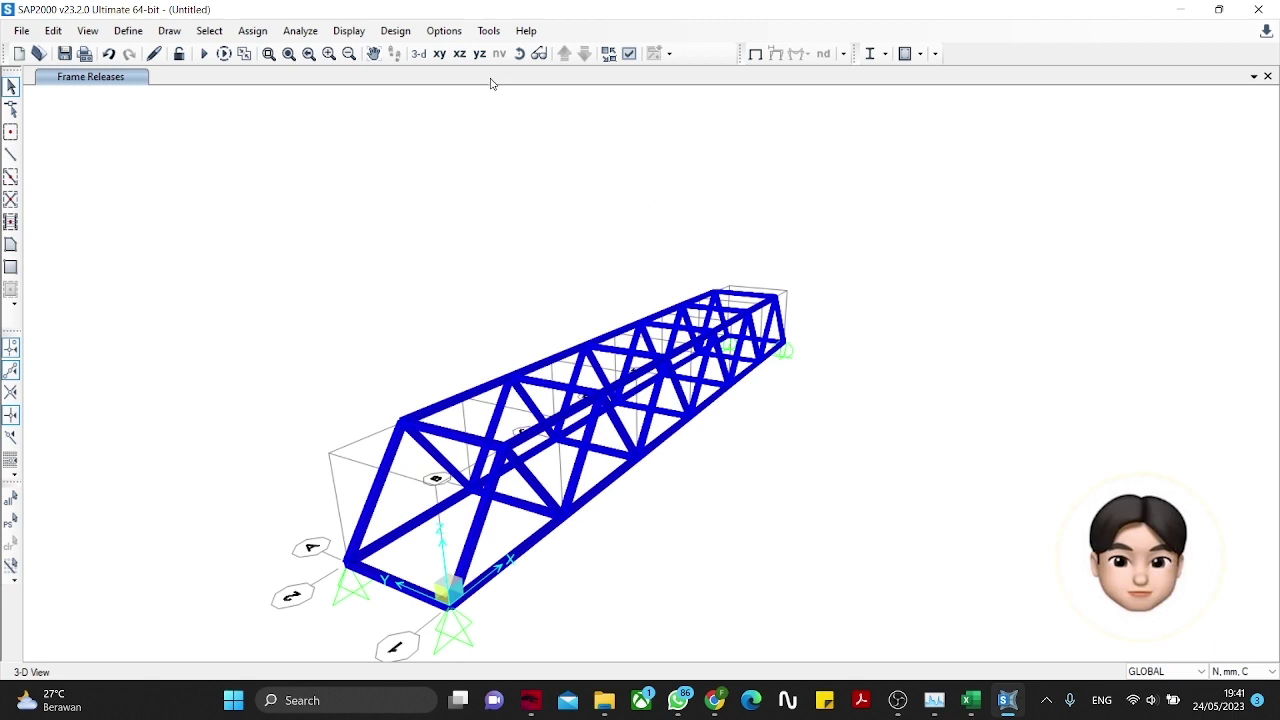
Step: Set the display back to the standard line view
click(629, 53)
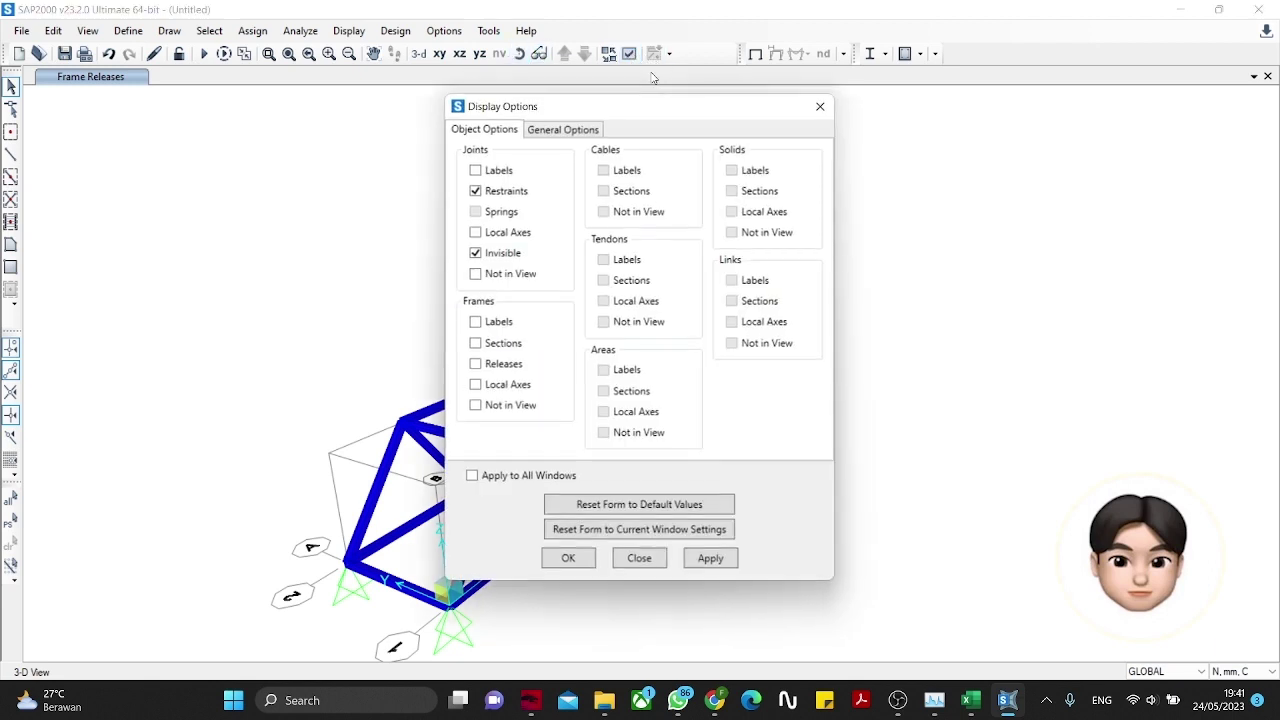
click(581, 128)
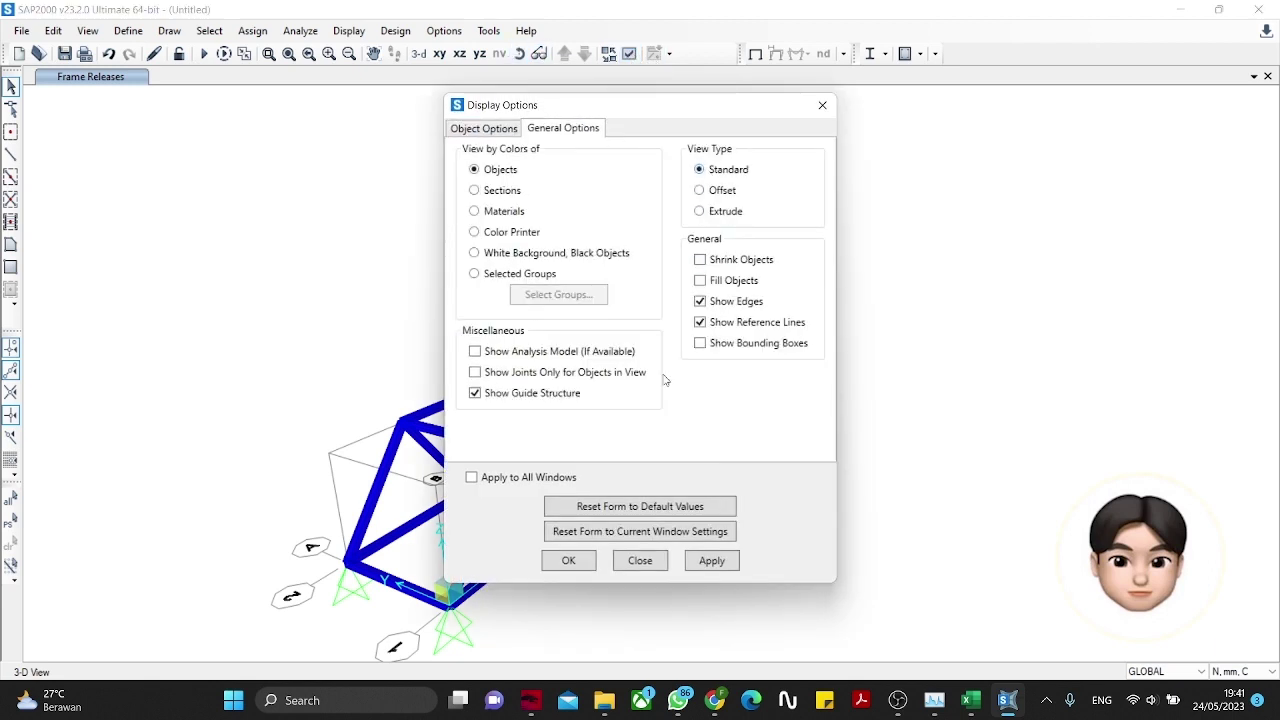
click(587, 561)
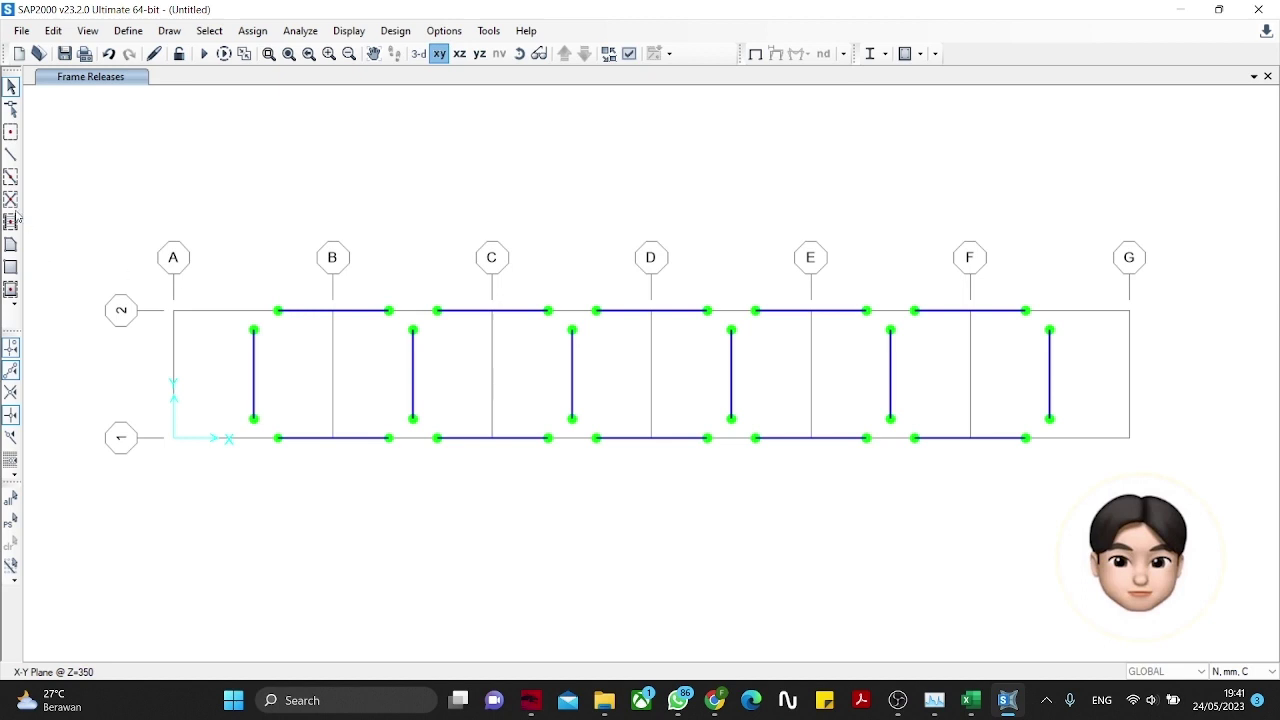
click(10, 155)
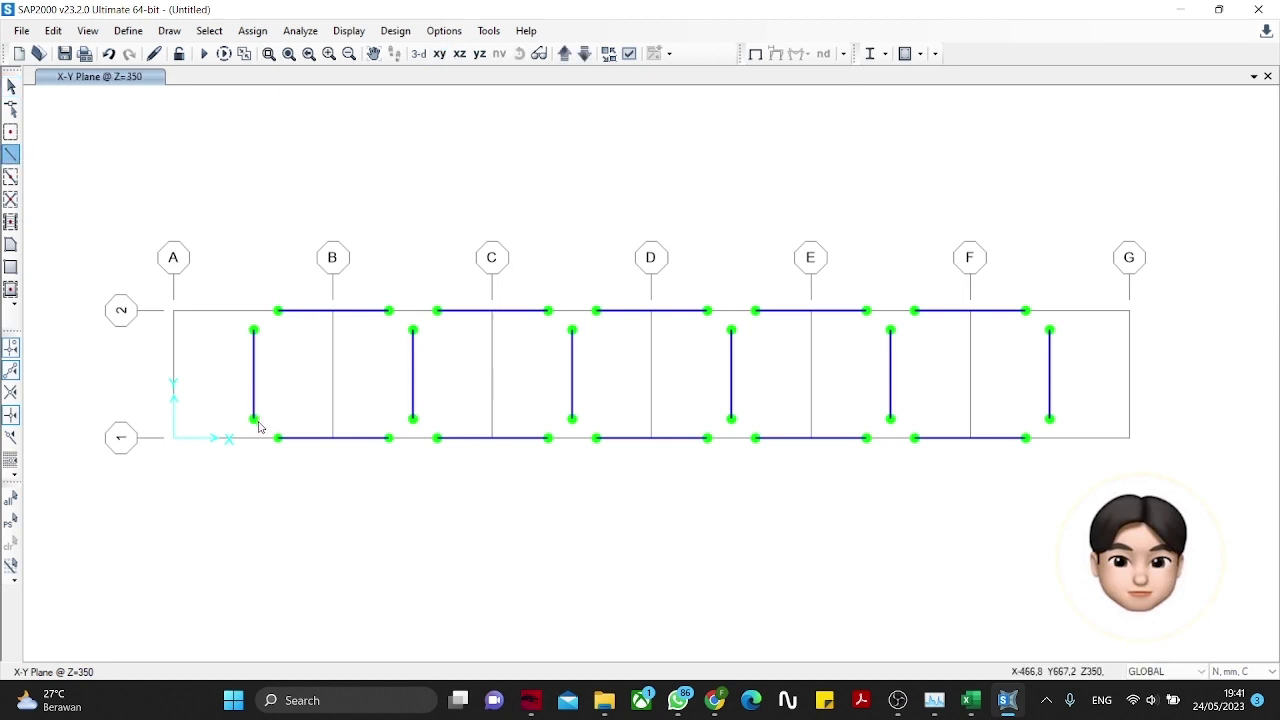
Step: Draw a diagonal brace across the first bay from the X=250 member's base
click(252, 438)
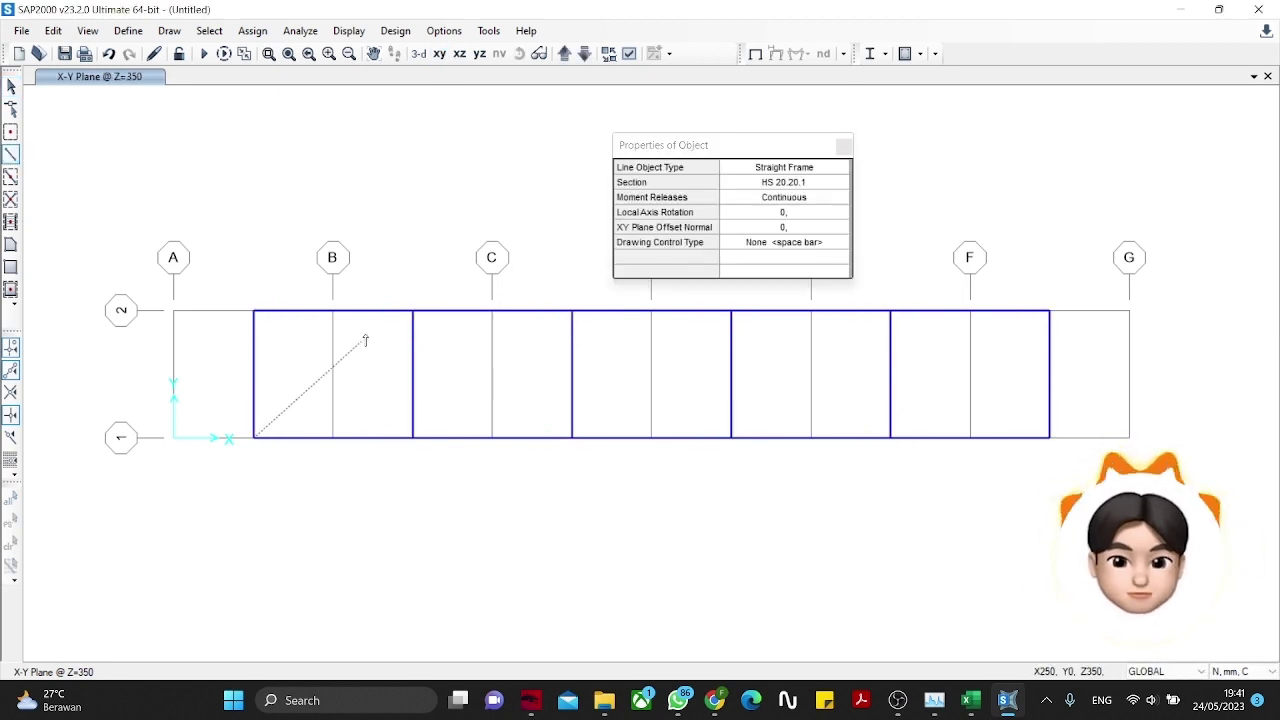
double_click(412, 311)
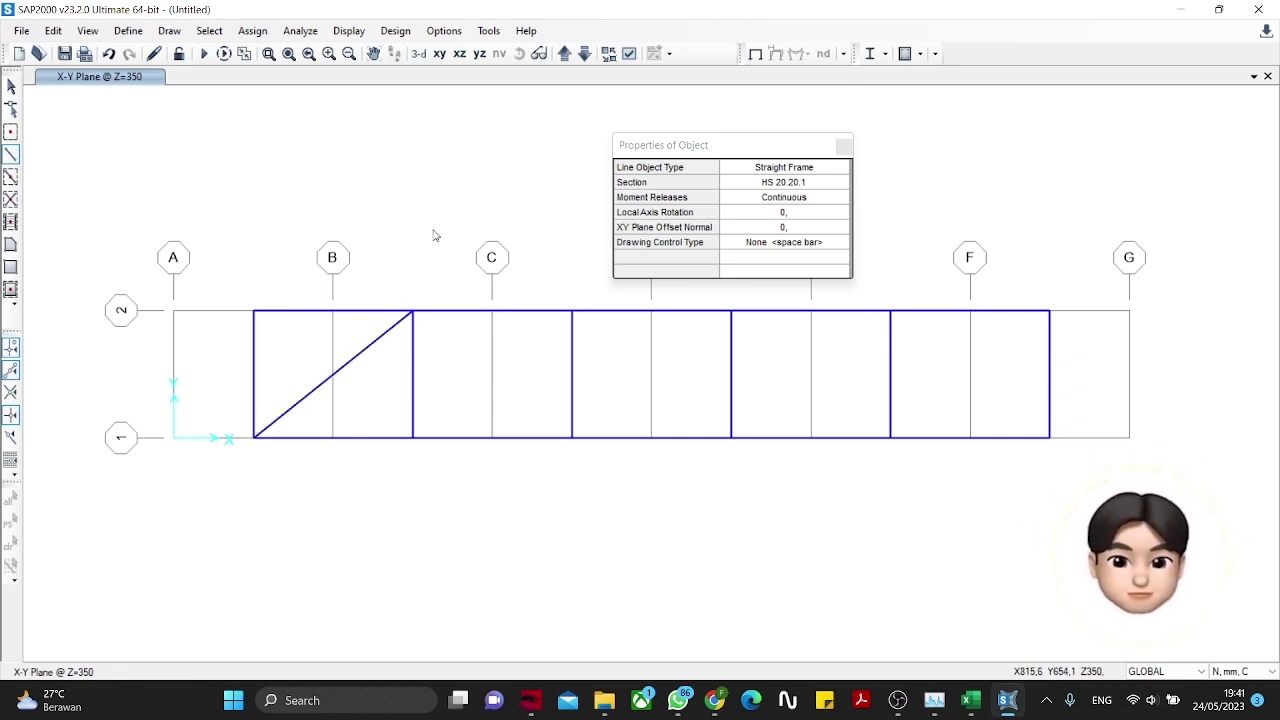
click(11, 87)
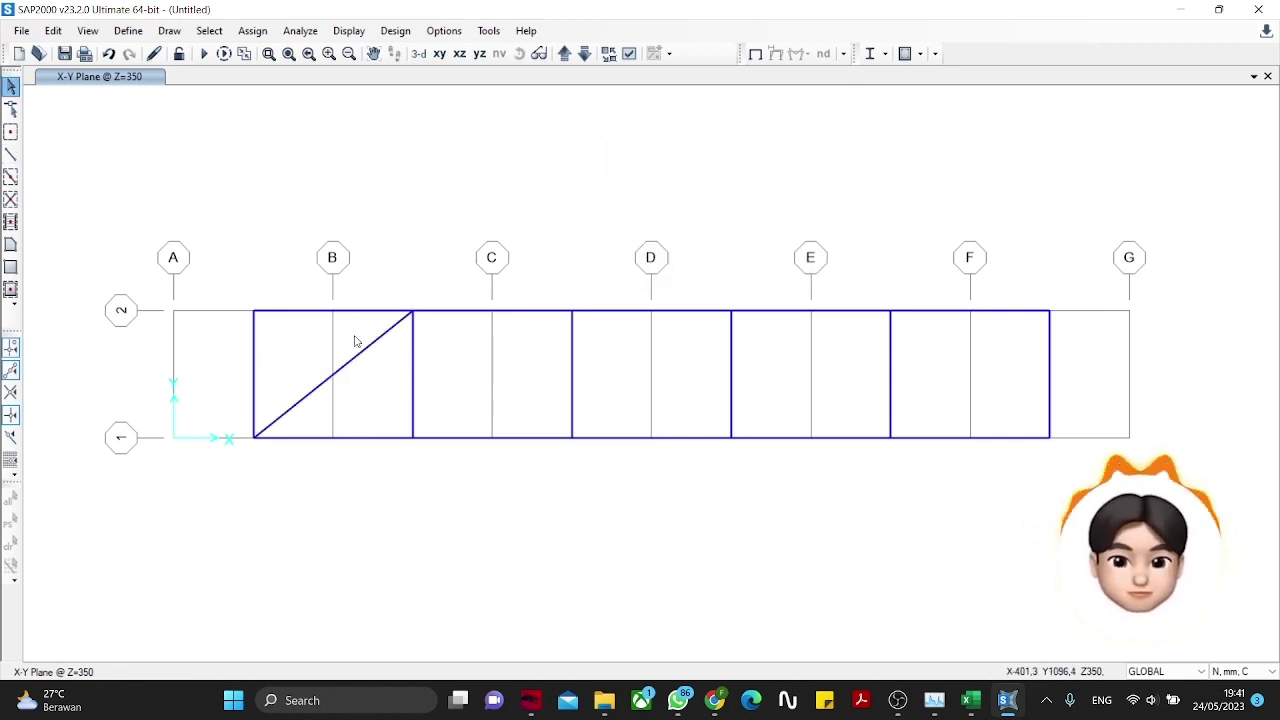
Step: Release moments 22 and 33 at both ends of the new diagonal brace
click(364, 349)
click(258, 31)
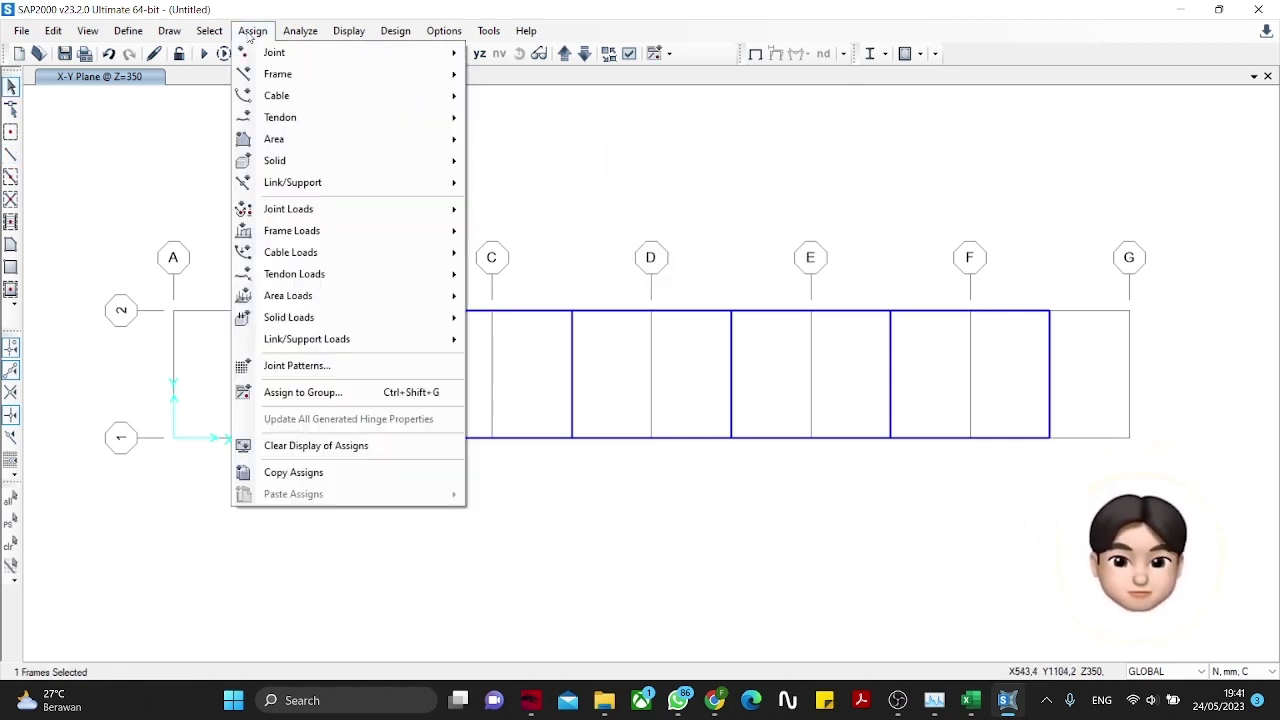
mouse_move(278, 74)
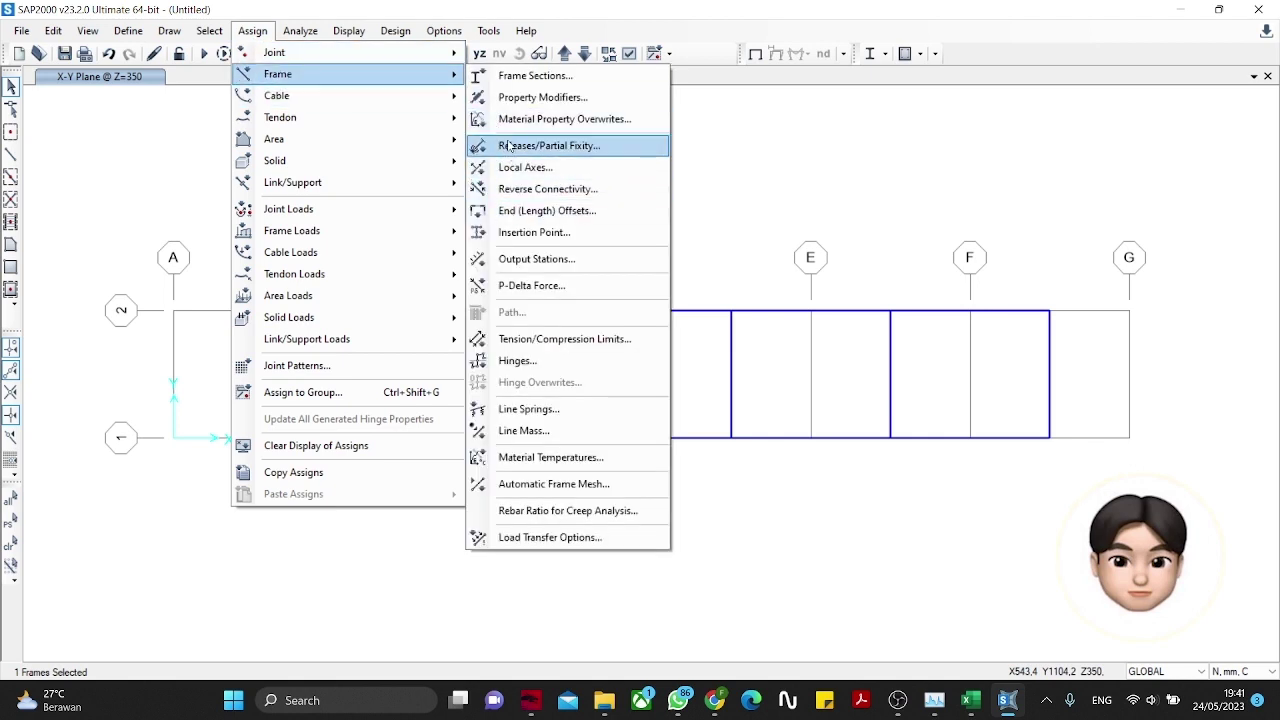
click(511, 146)
click(570, 473)
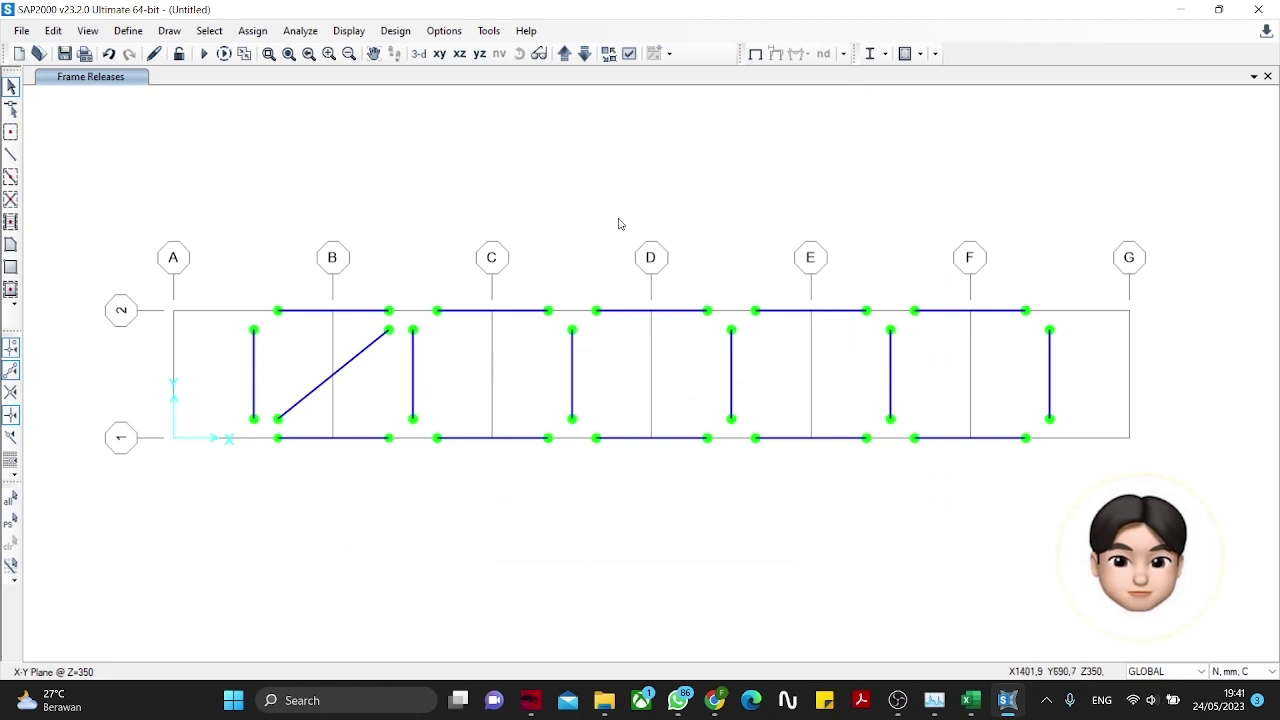
click(350, 368)
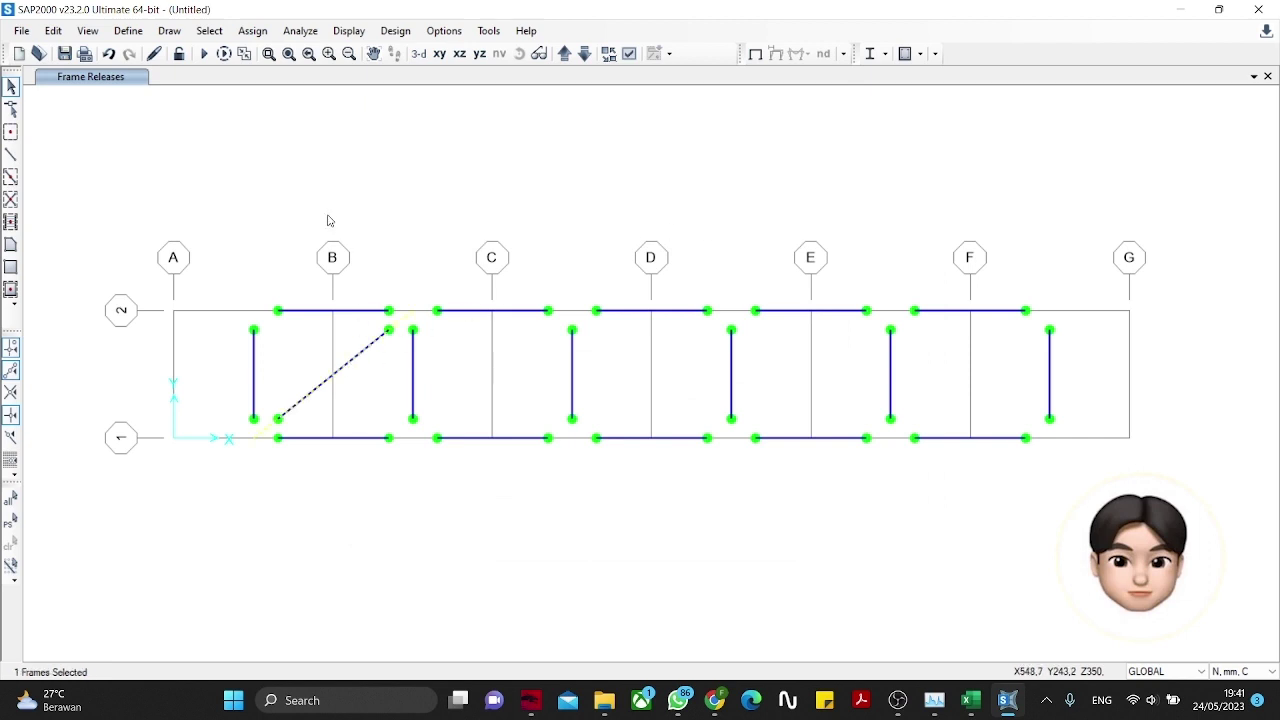
Step: Replicate the released diagonal four times at dx 500 into the remaining top bays
click(54, 31)
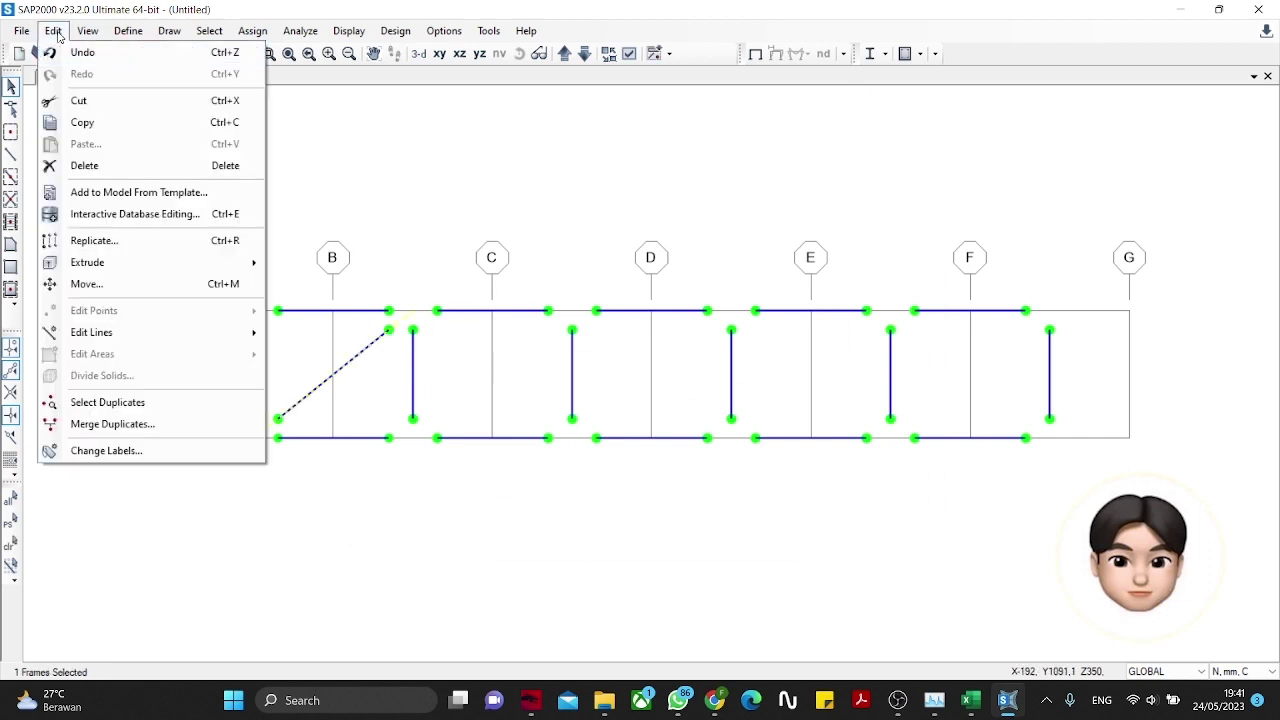
click(94, 239)
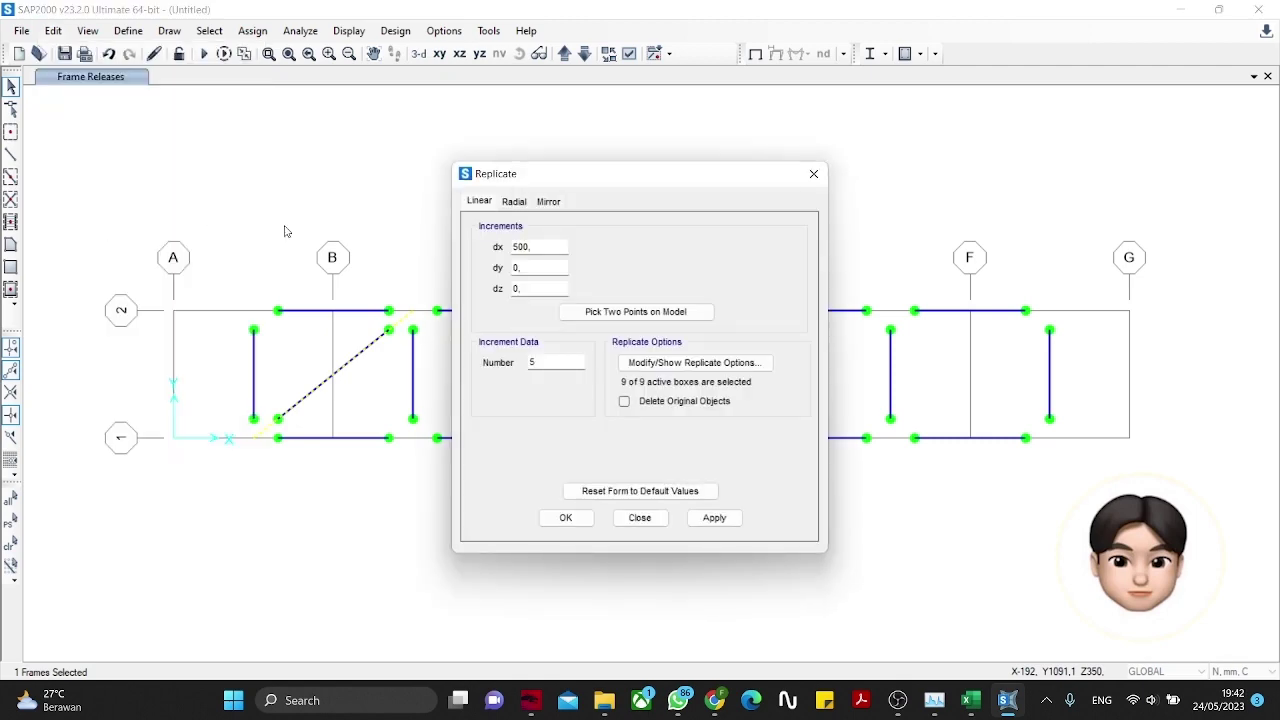
drag(554, 181, 655, 194)
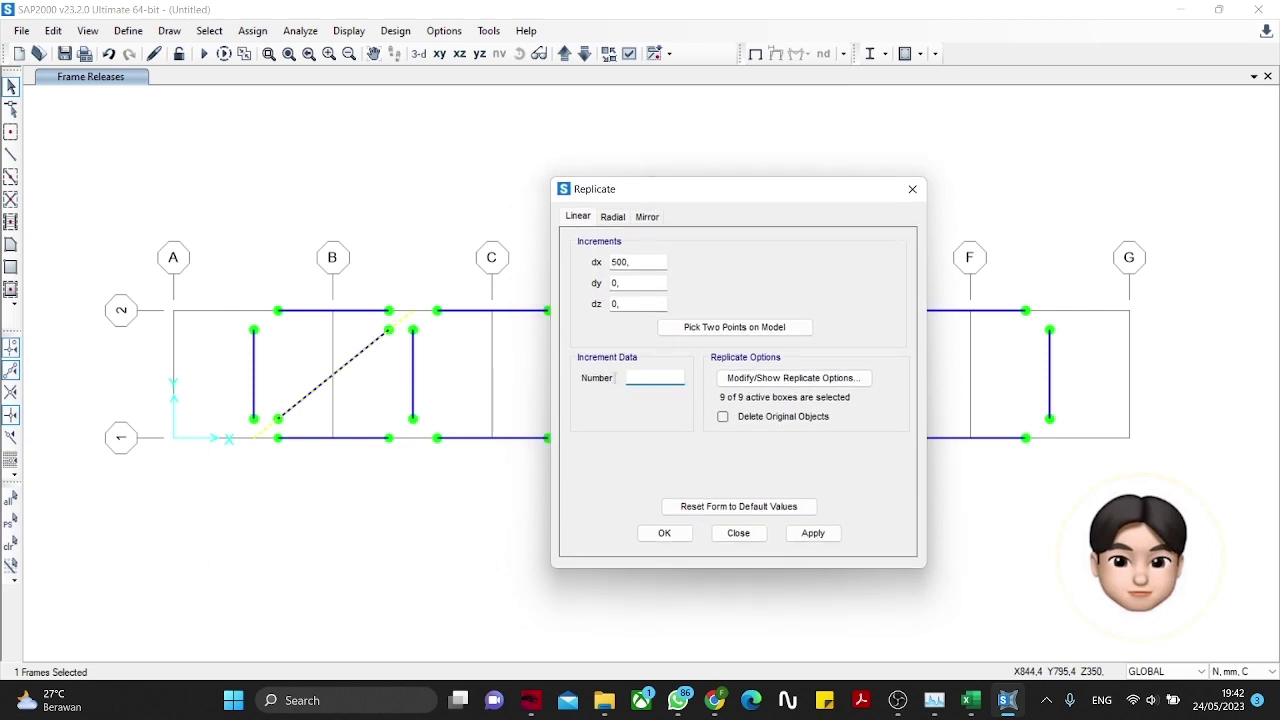
click(812, 534)
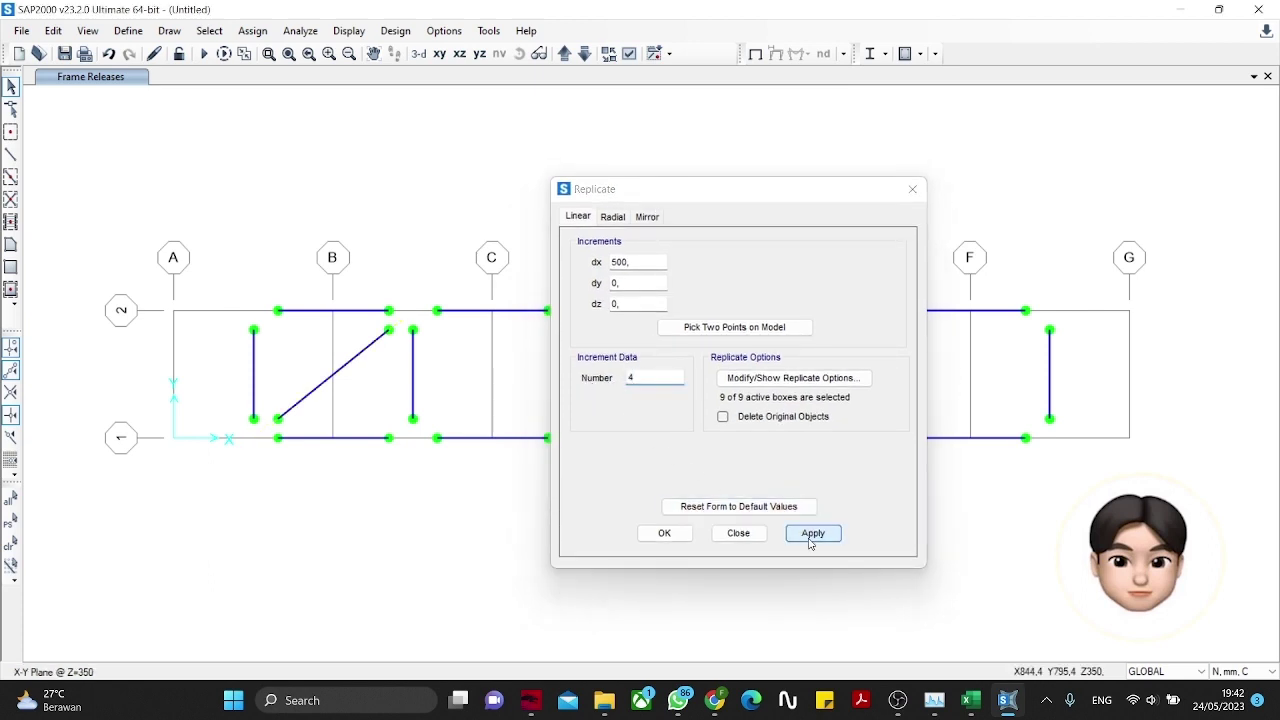
click(664, 533)
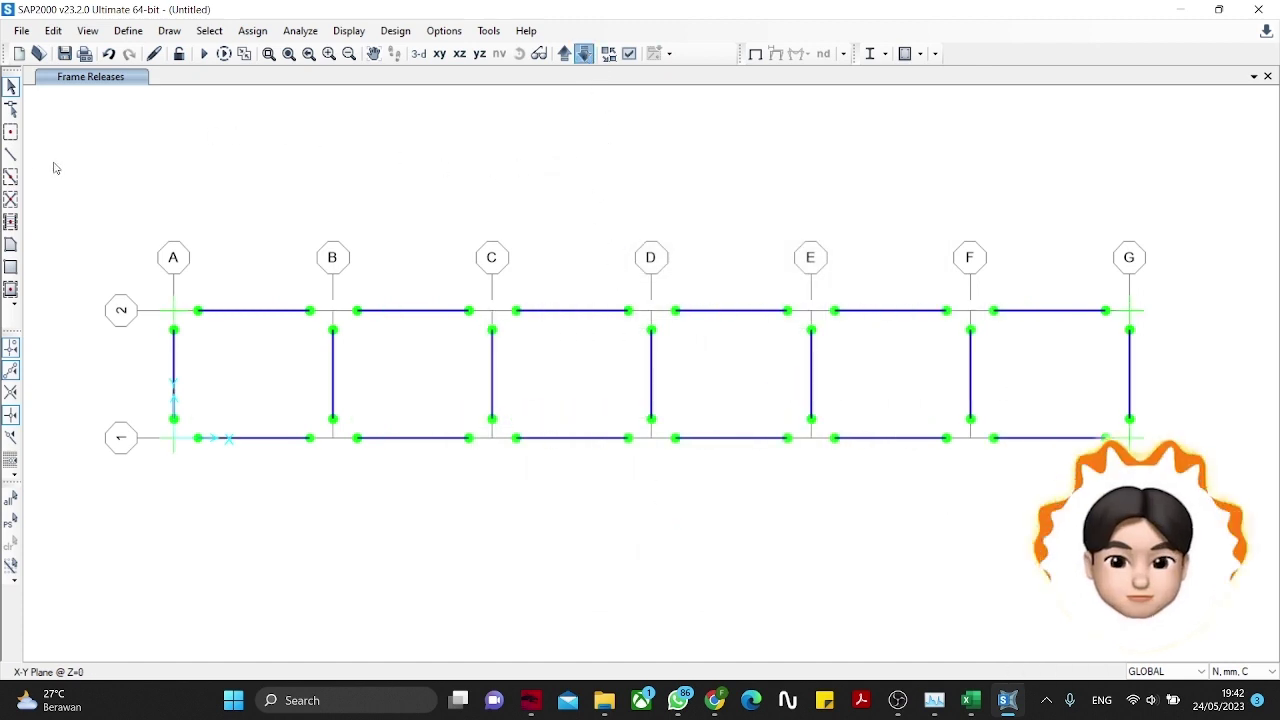
Step: Draw a diagonal brace from grid point A-1 to B-2 on the Z=0 plane
click(11, 154)
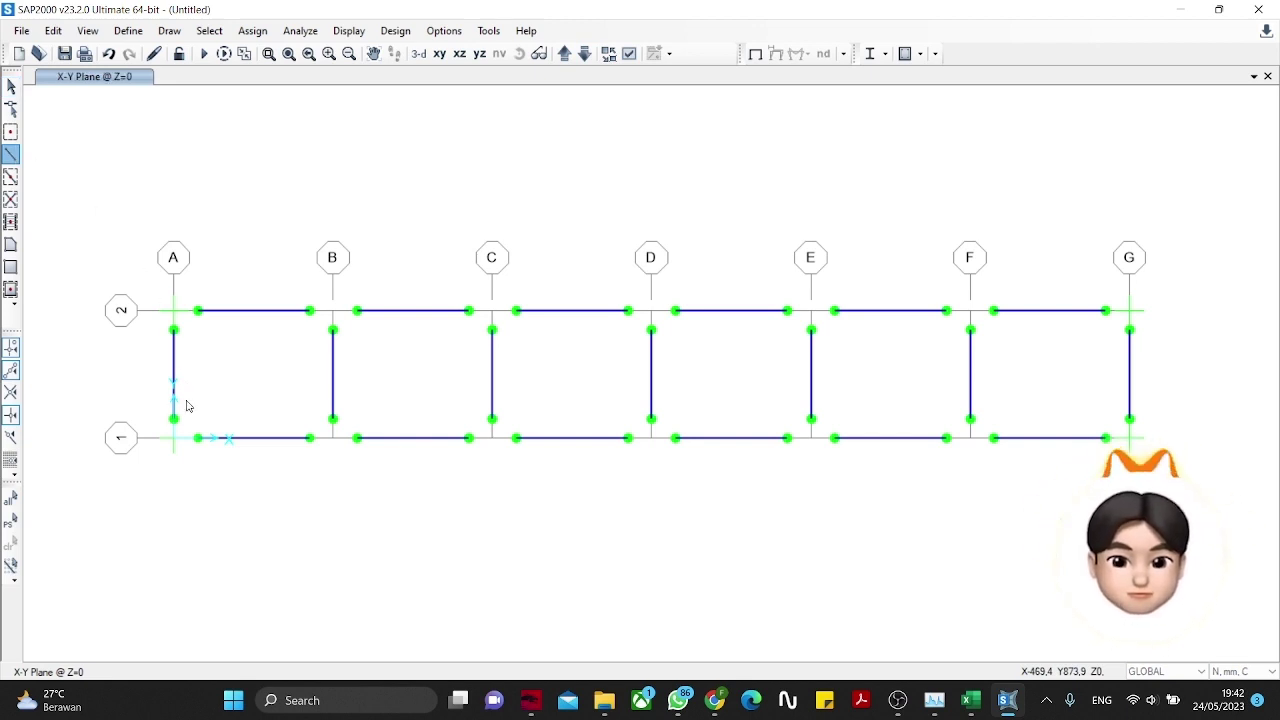
click(174, 437)
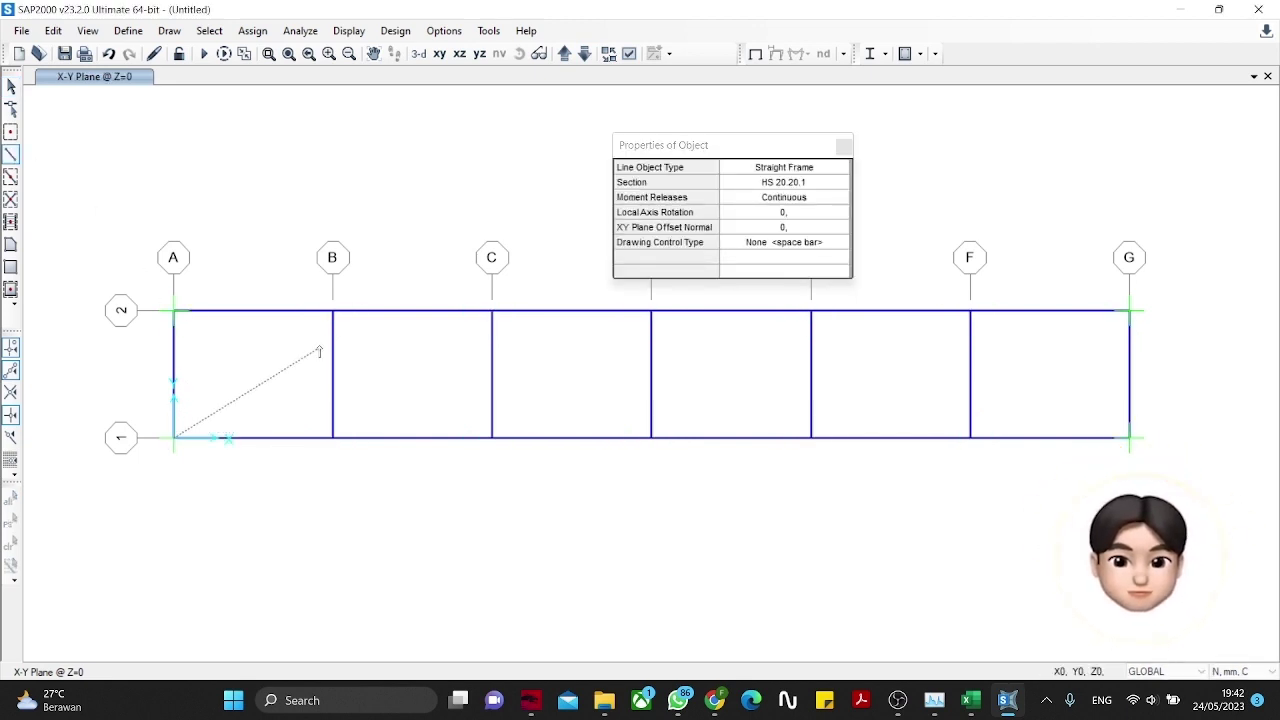
double_click(333, 312)
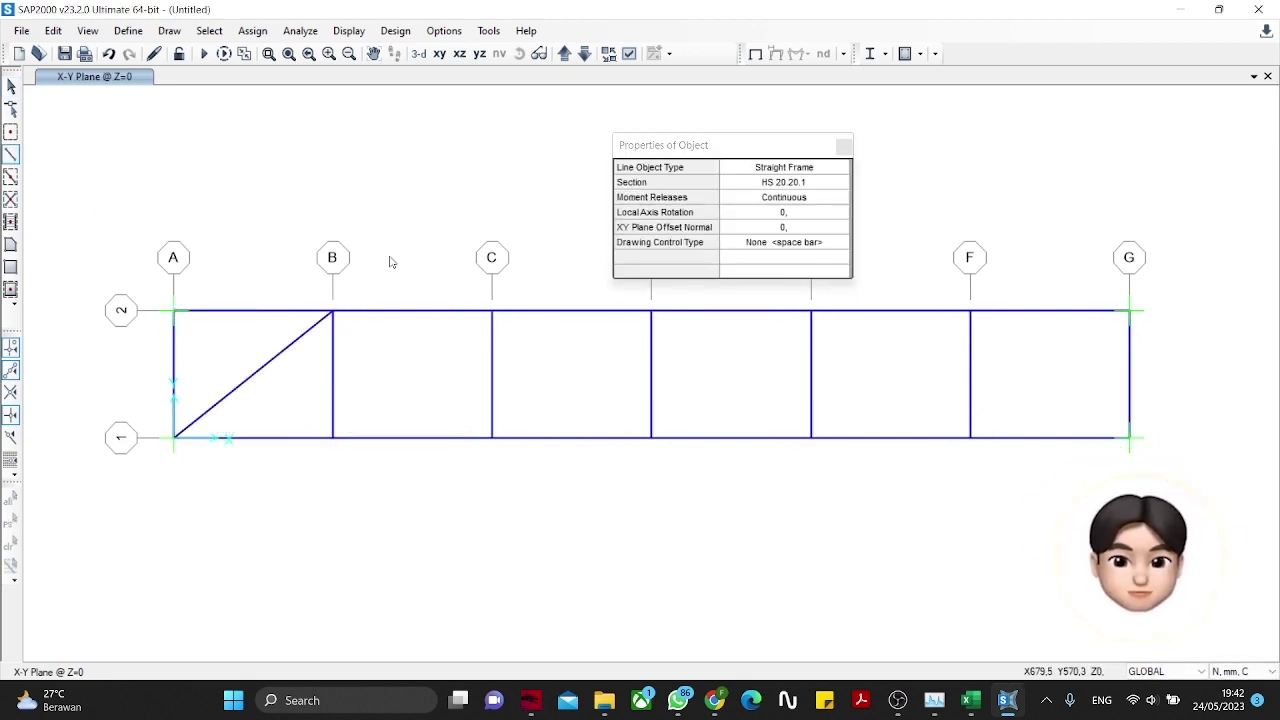
click(846, 148)
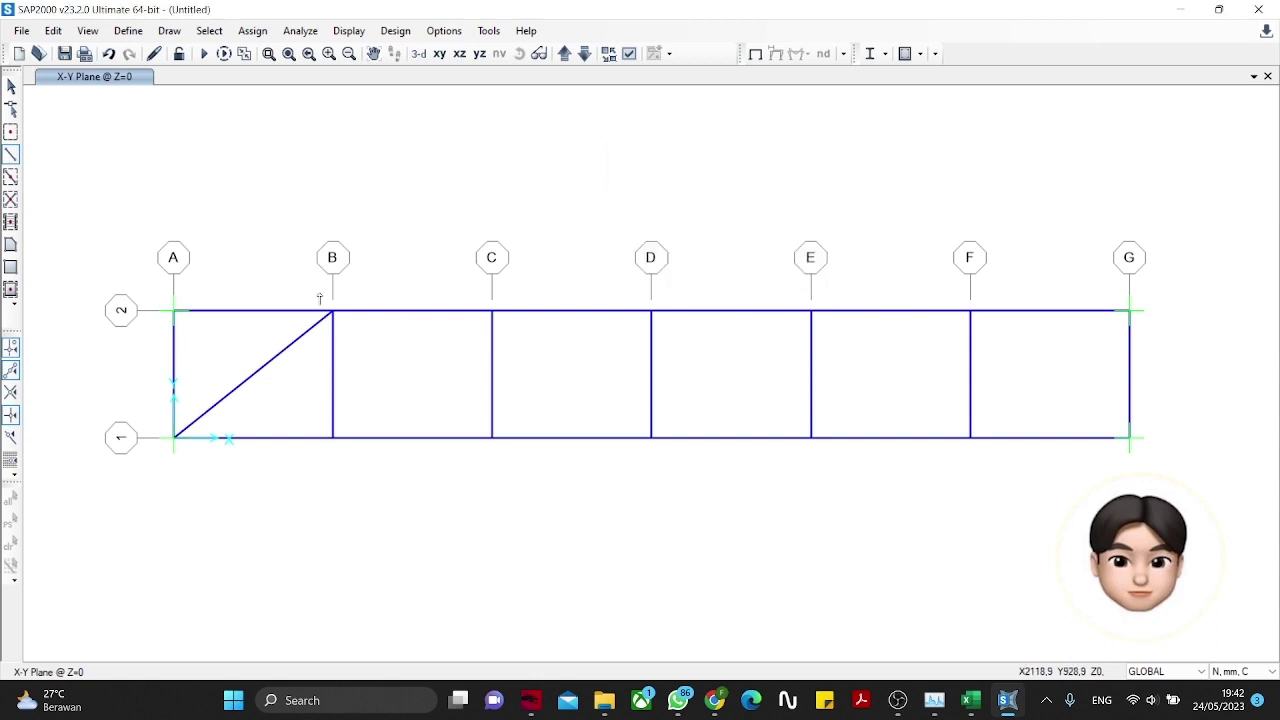
click(12, 87)
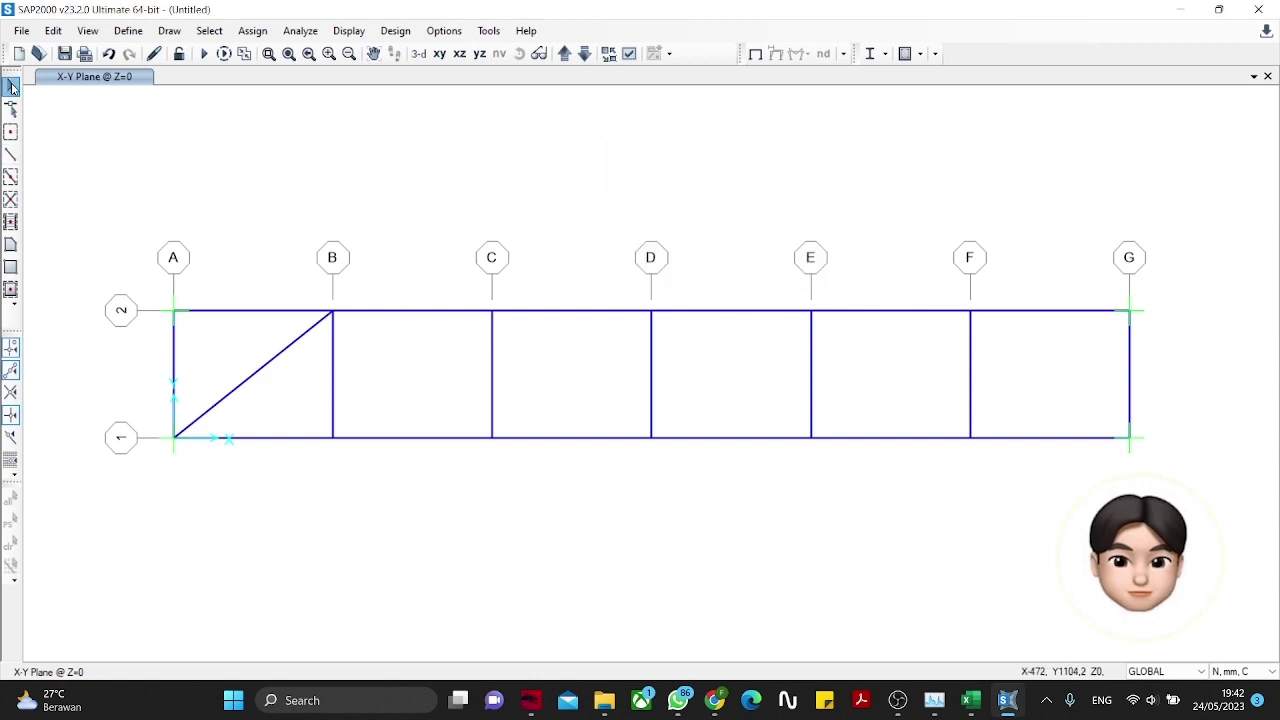
Step: Release moments 22 and 33 at both ends of the A-1 to B-2 diagonal
click(275, 368)
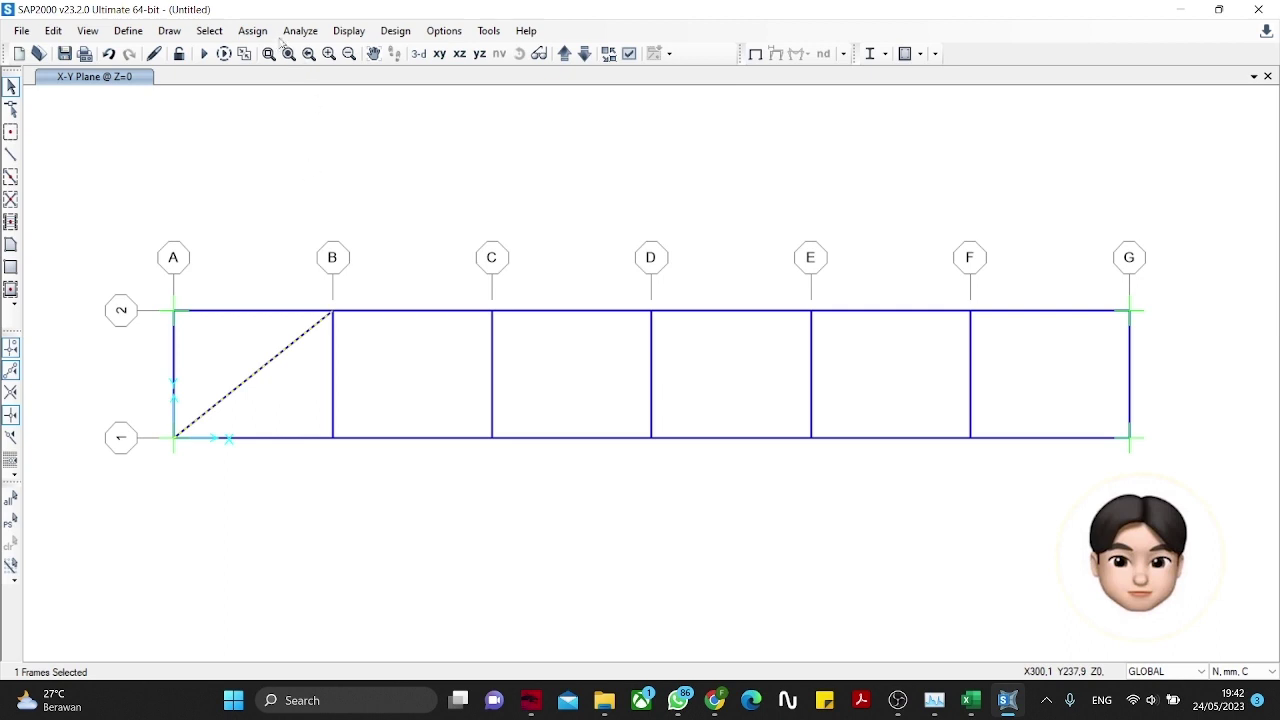
click(252, 30)
mouse_move(282, 72)
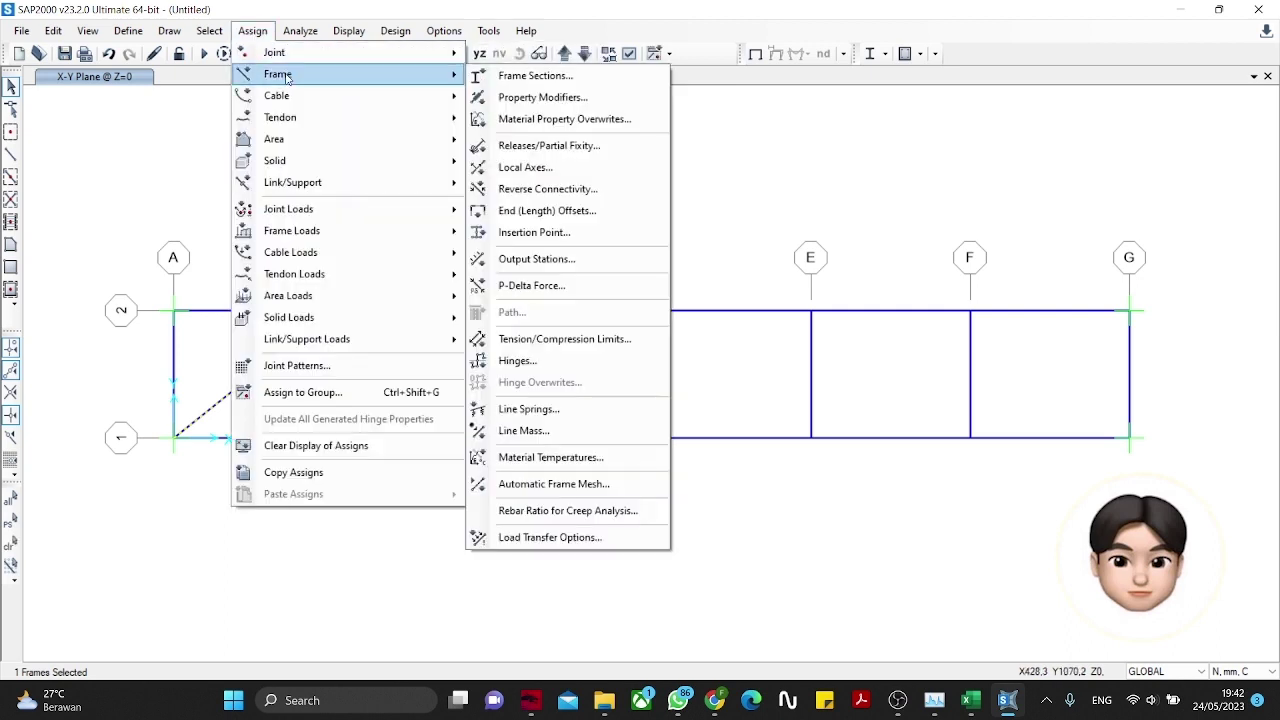
click(538, 147)
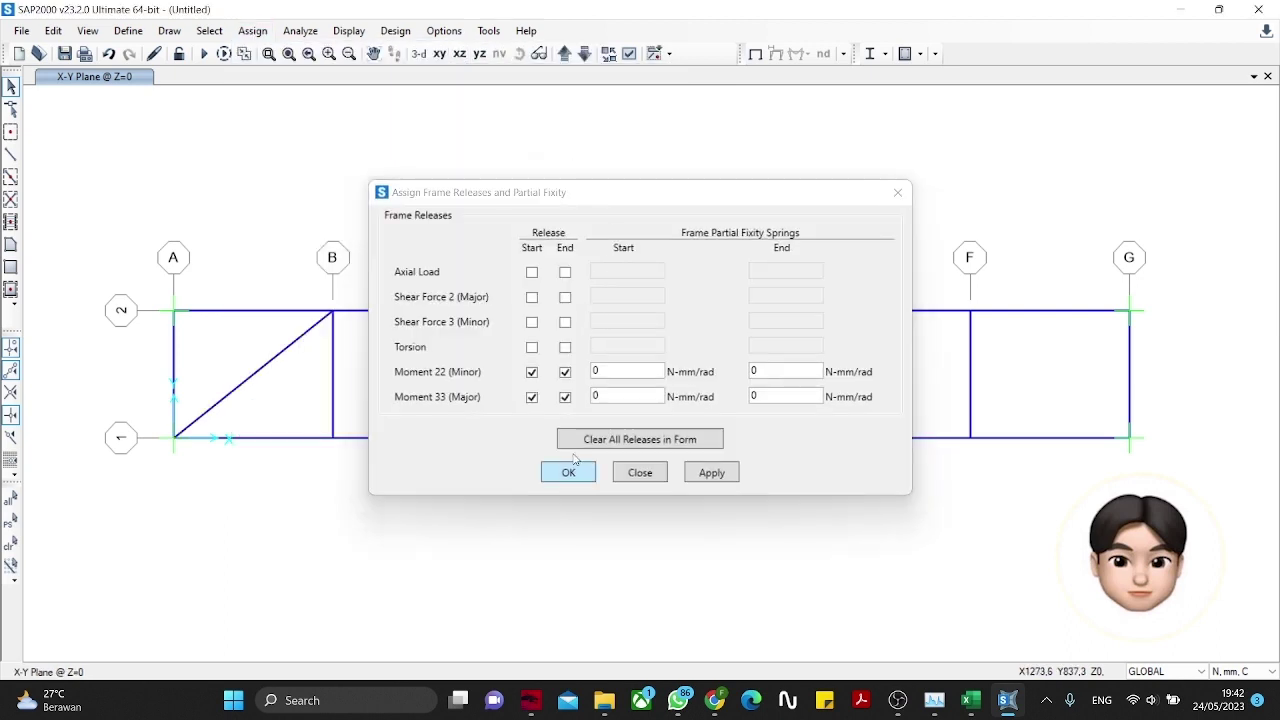
click(570, 467)
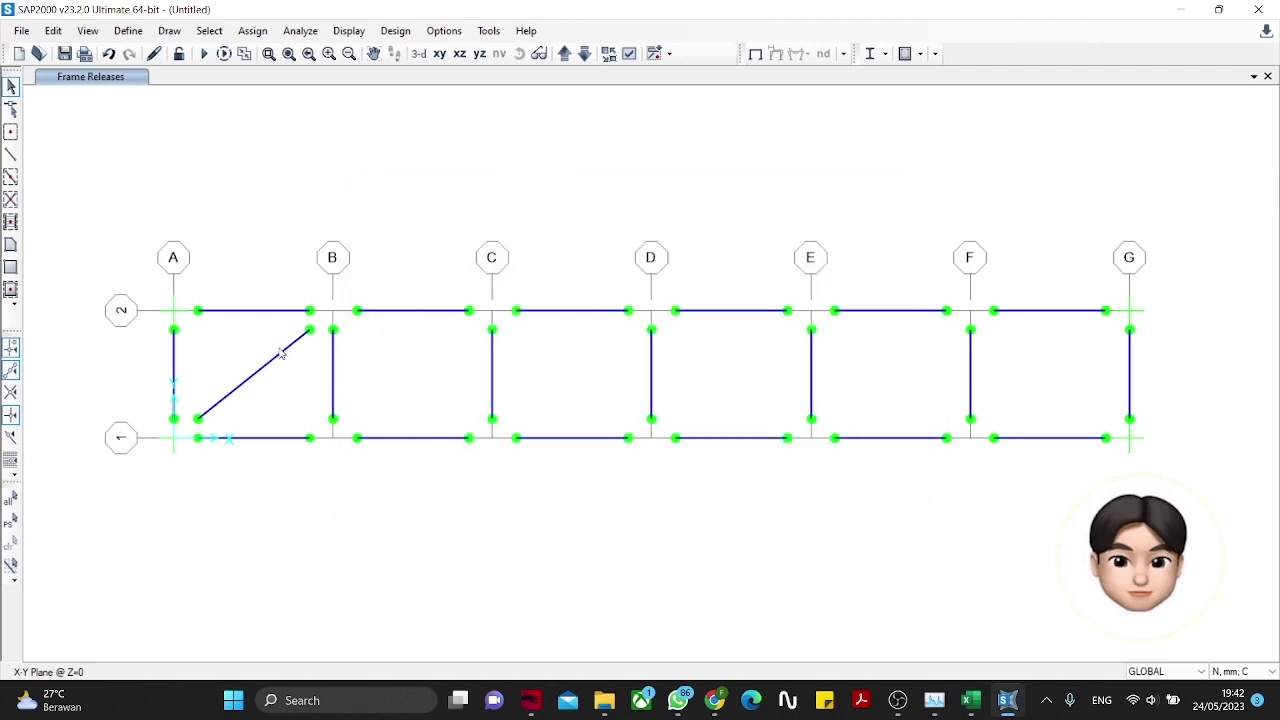
click(280, 353)
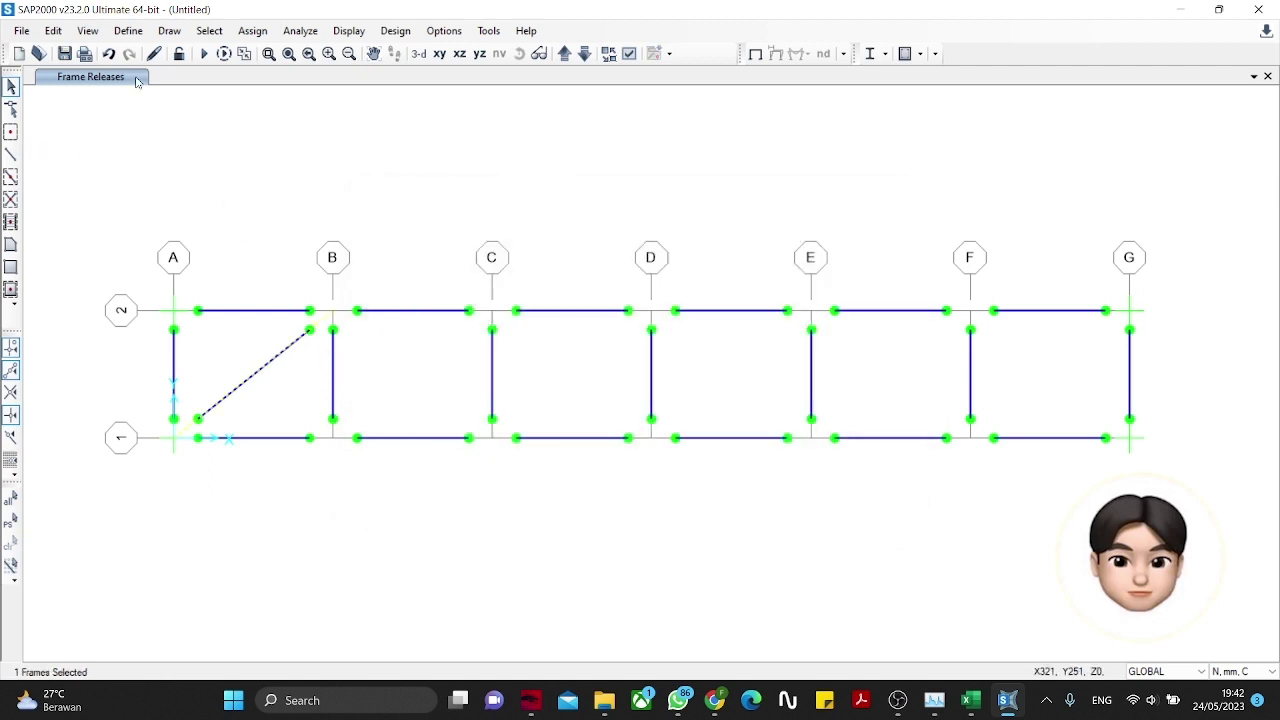
Step: Replicate the diagonal five times at dx 500 across the remaining bays
click(53, 30)
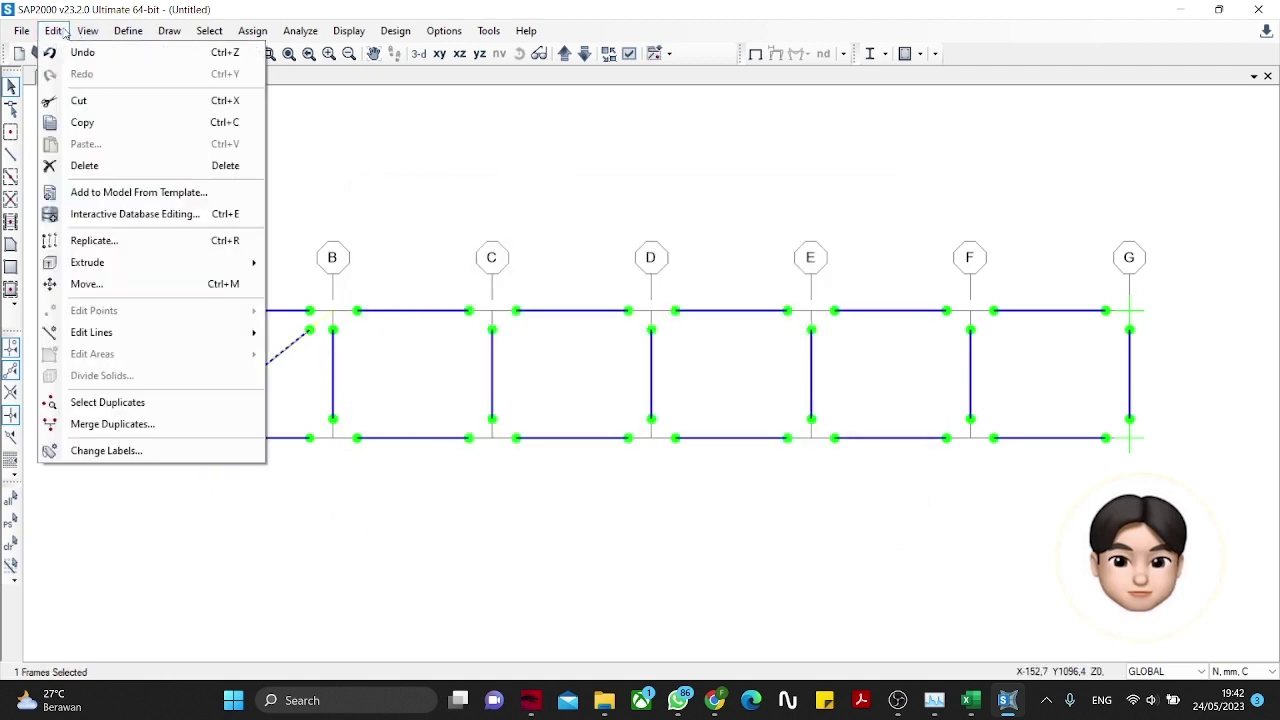
click(88, 240)
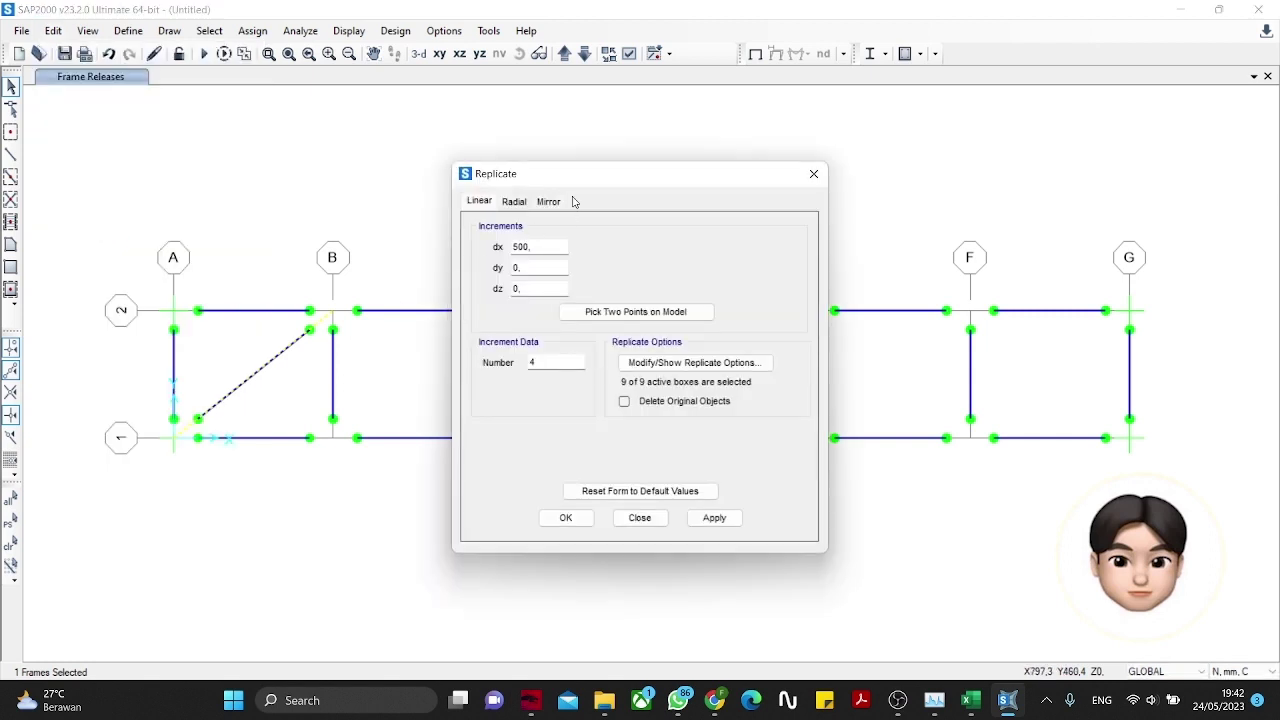
drag(572, 178, 385, 145)
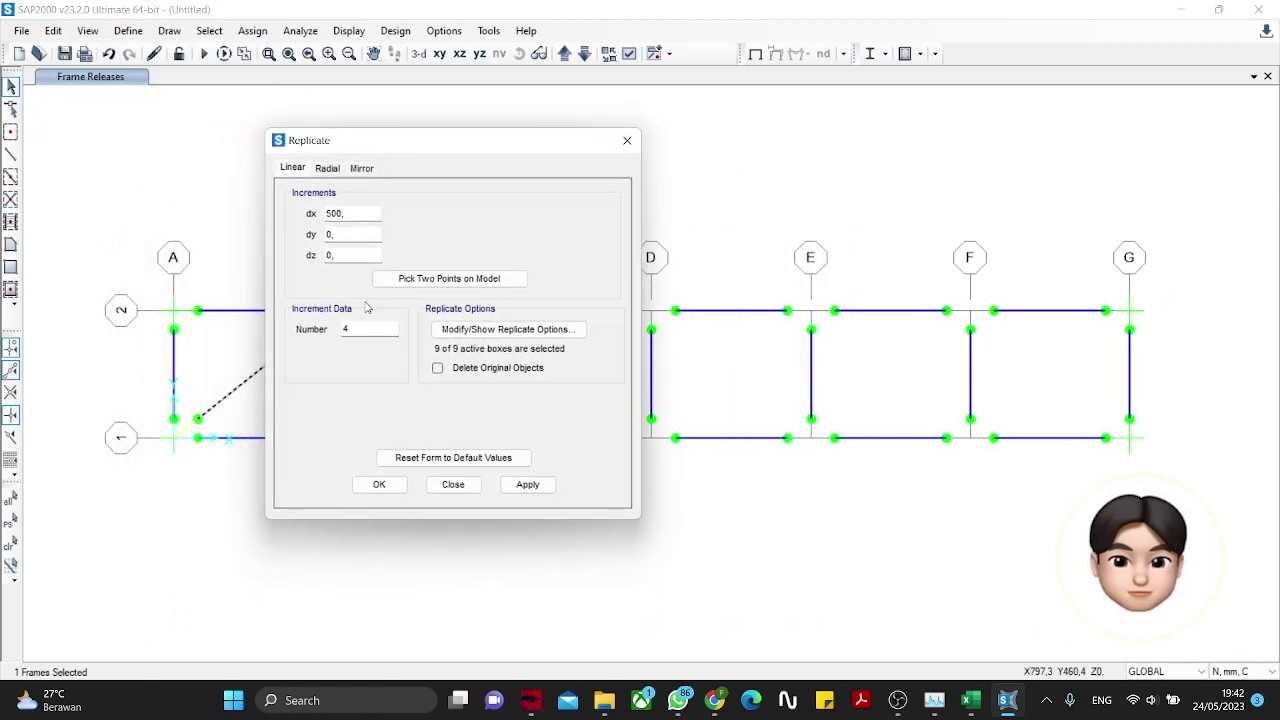
double_click(363, 331)
text(5)
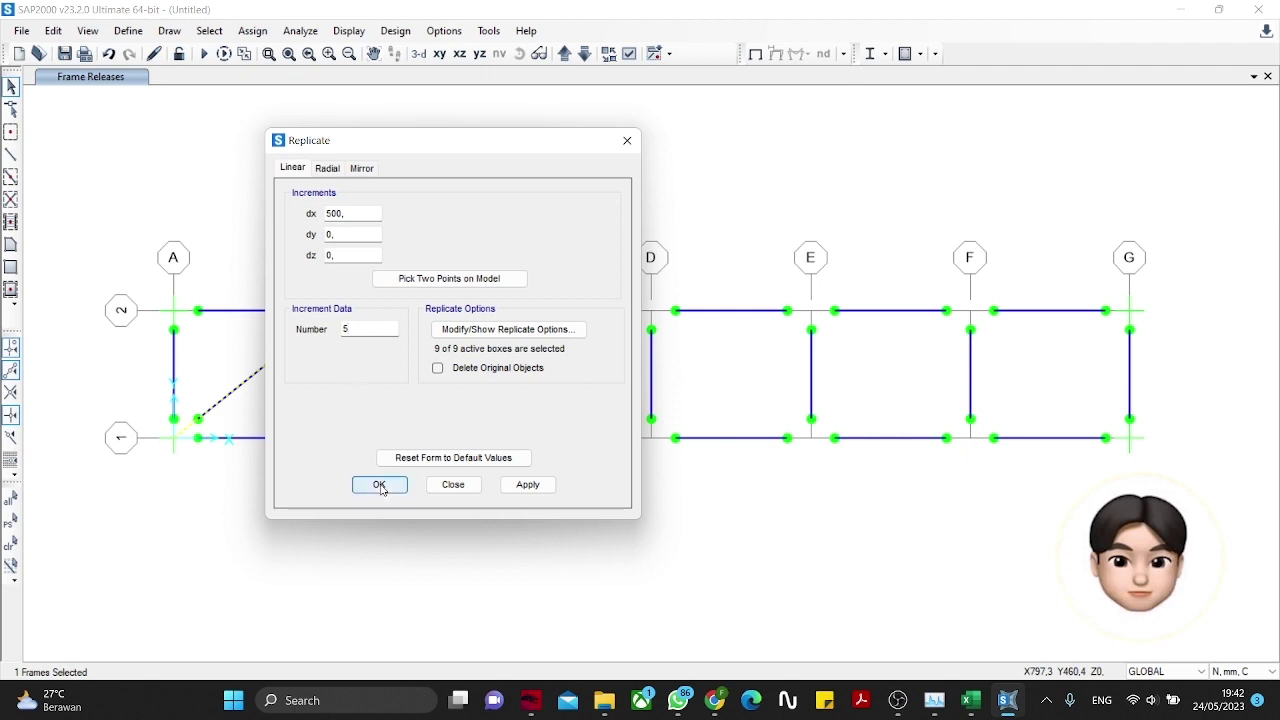
click(380, 485)
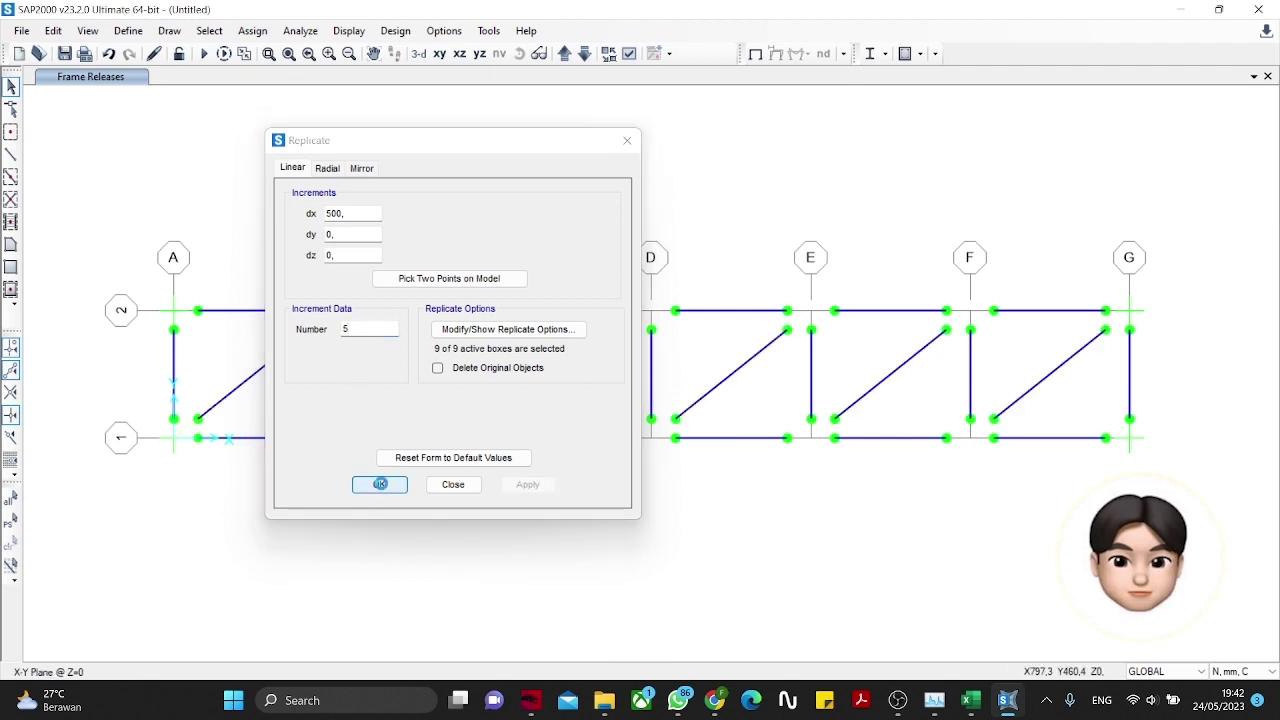
Step: Show the truss as extruded sections in 3-D and orbit it from several angles
click(630, 55)
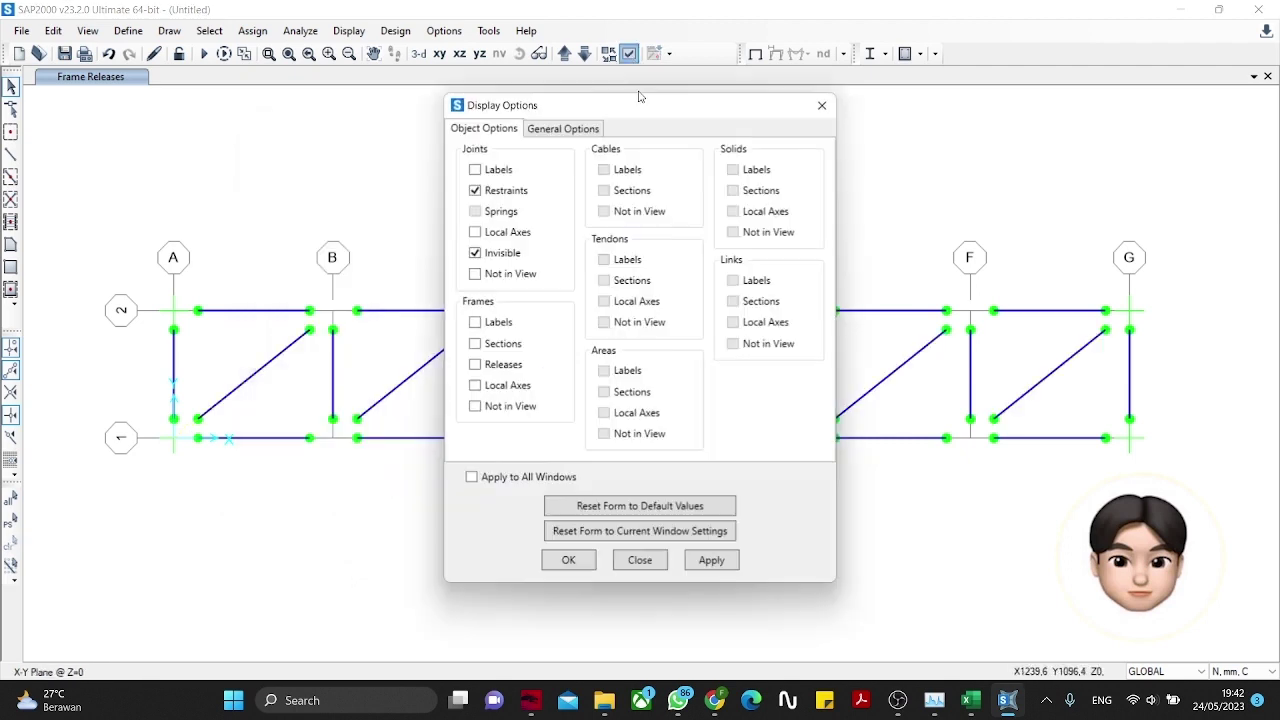
click(592, 131)
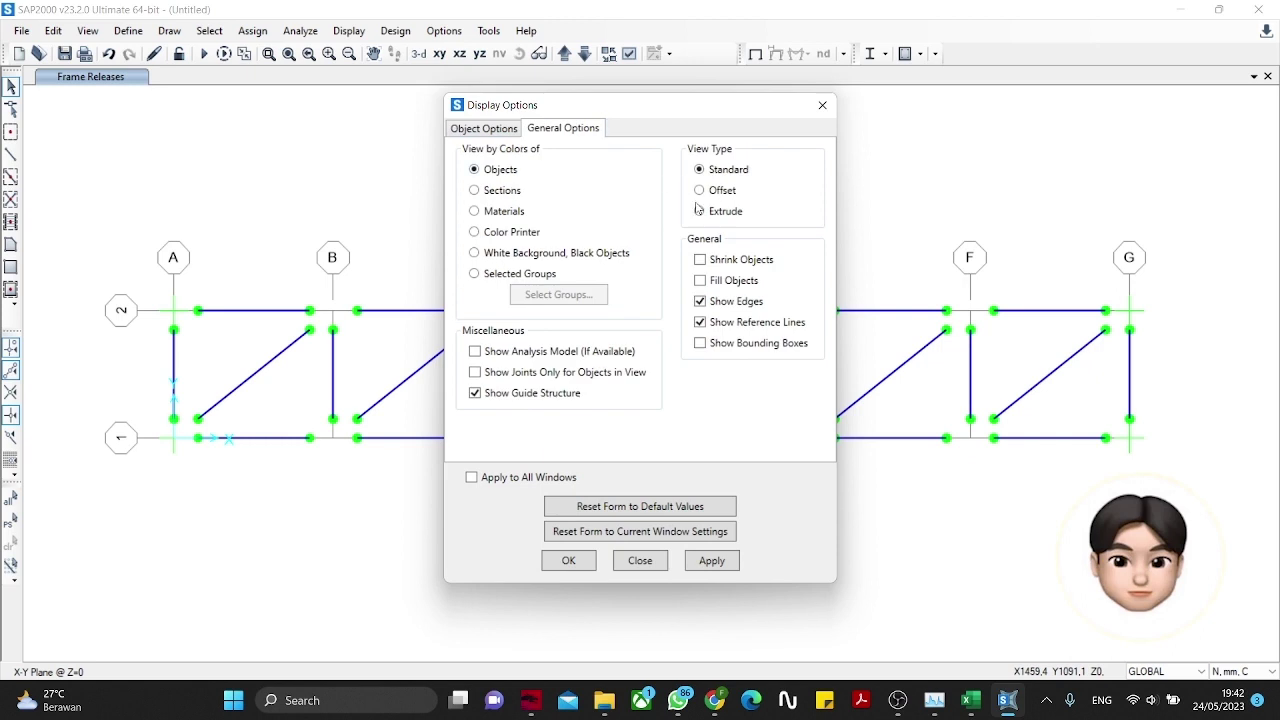
click(548, 561)
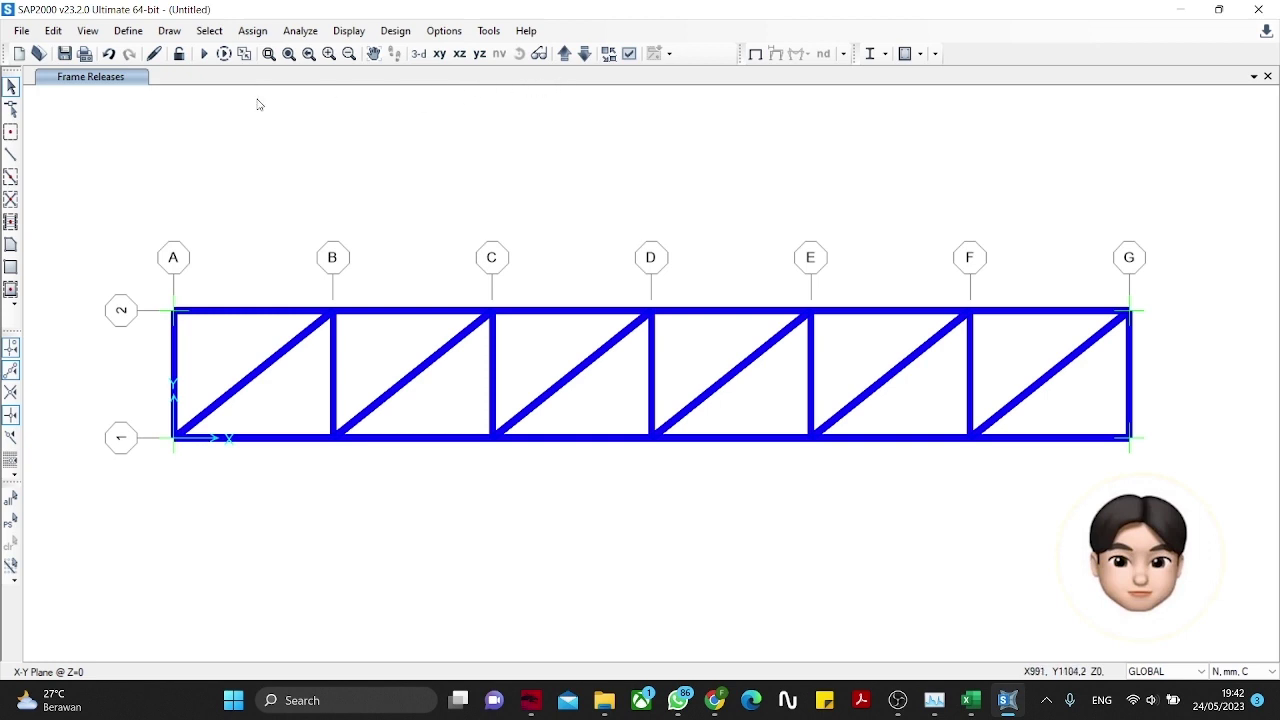
click(418, 53)
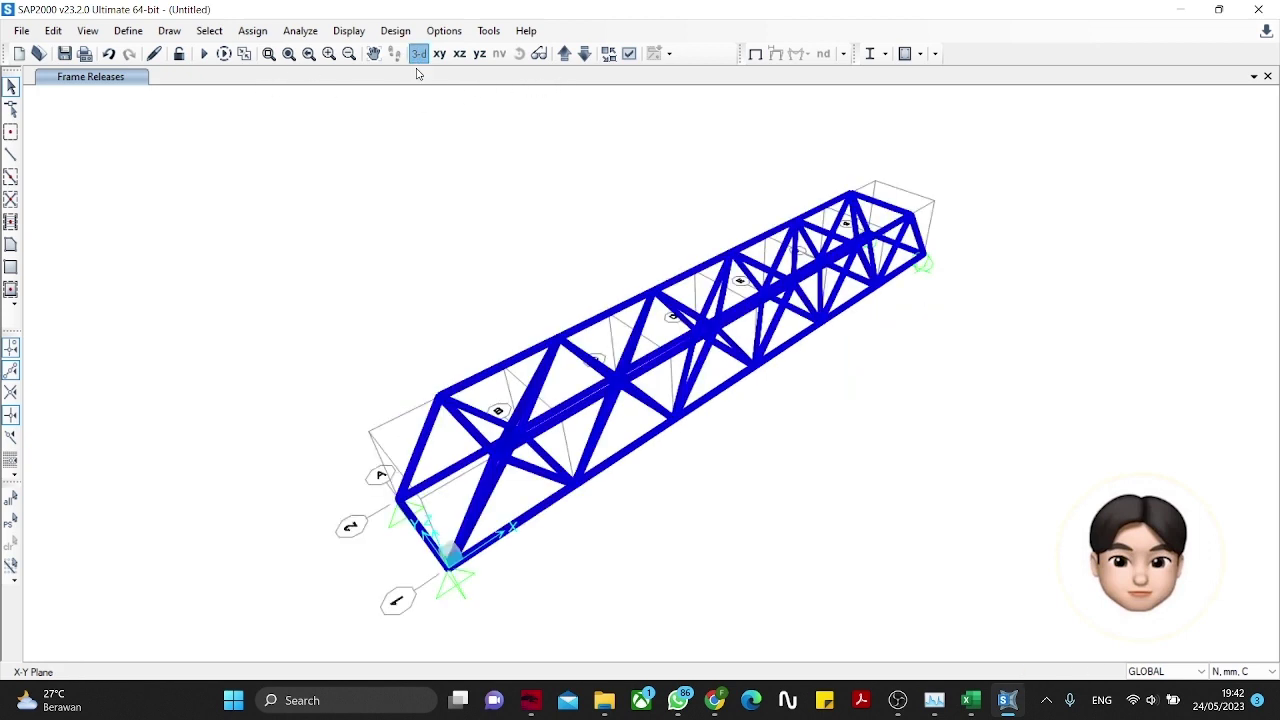
shift+middle_drag(745, 400, 449, 337)
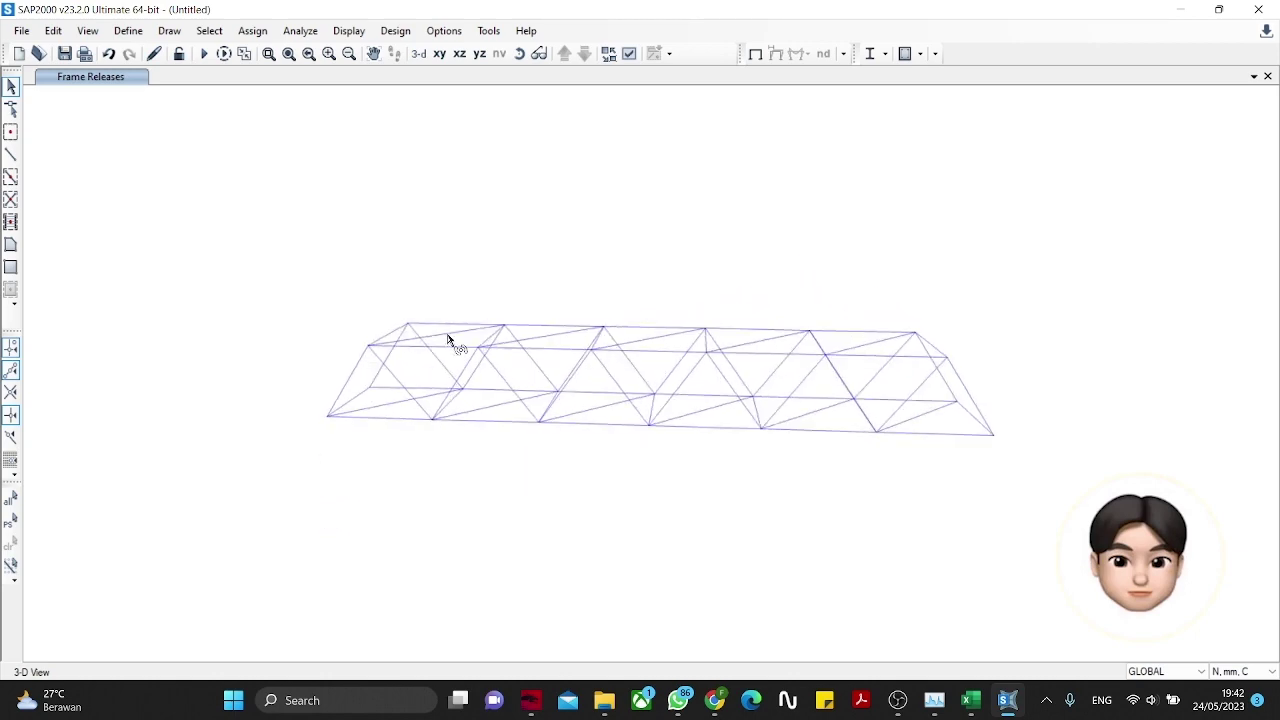
shift+middle_drag(698, 273, 303, 237)
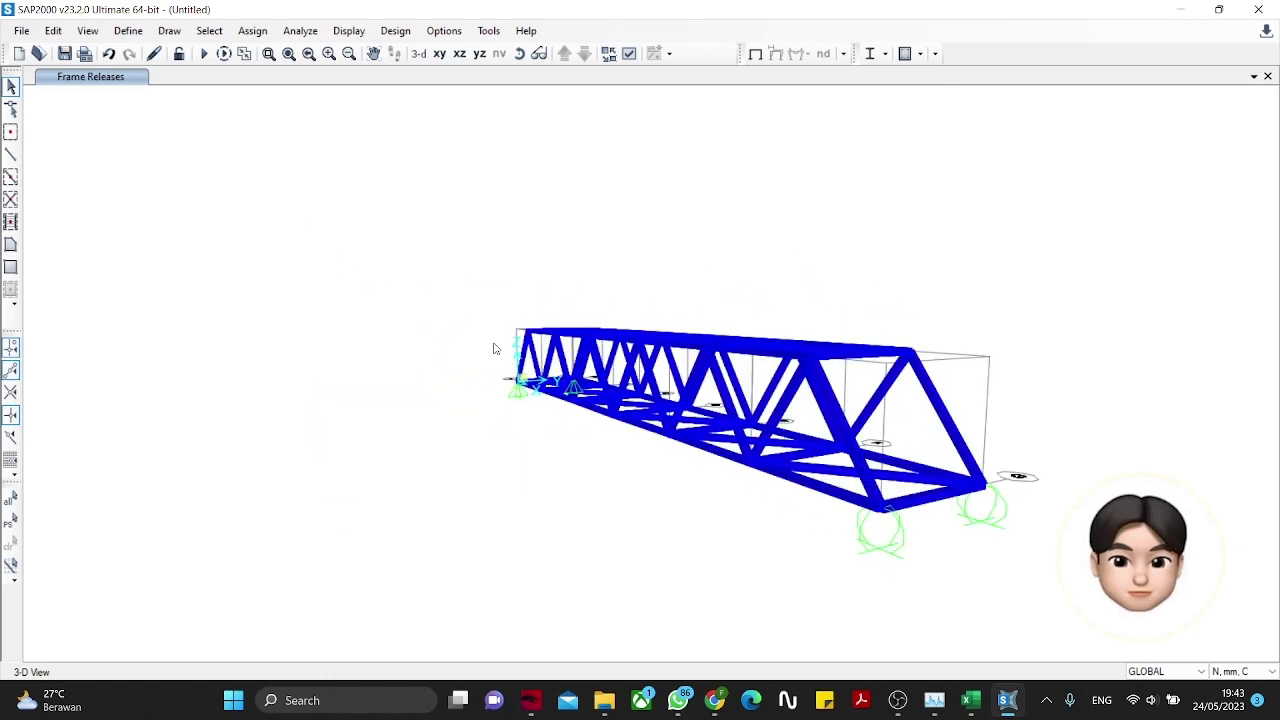
shift+middle_drag(493, 348, 827, 440)
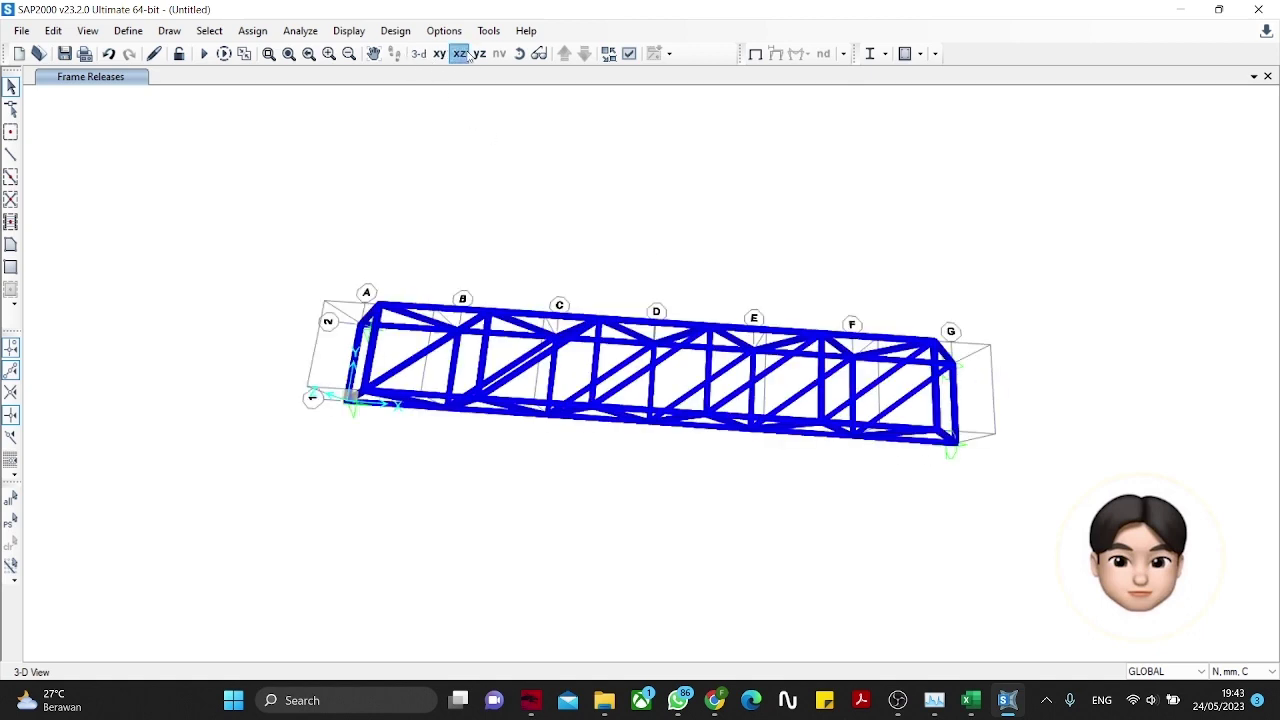
Step: Check the truss in side, plan and end views, finishing on the side elevation
click(462, 55)
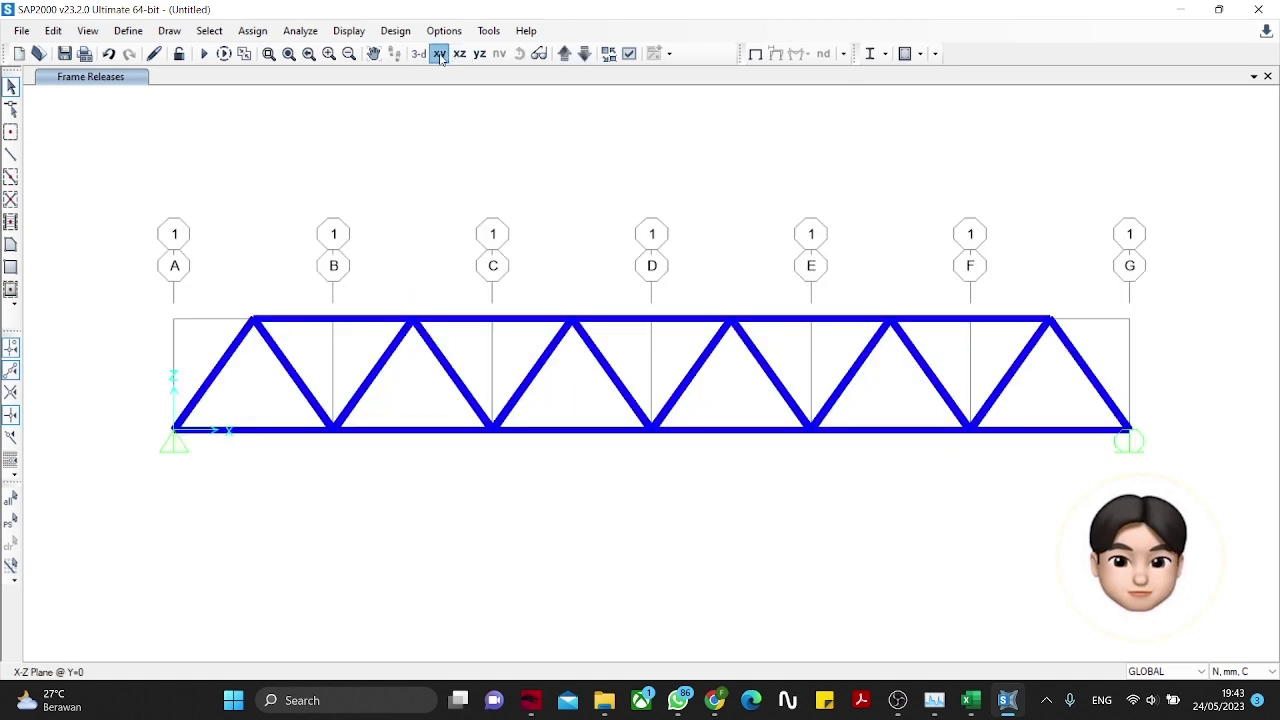
click(440, 55)
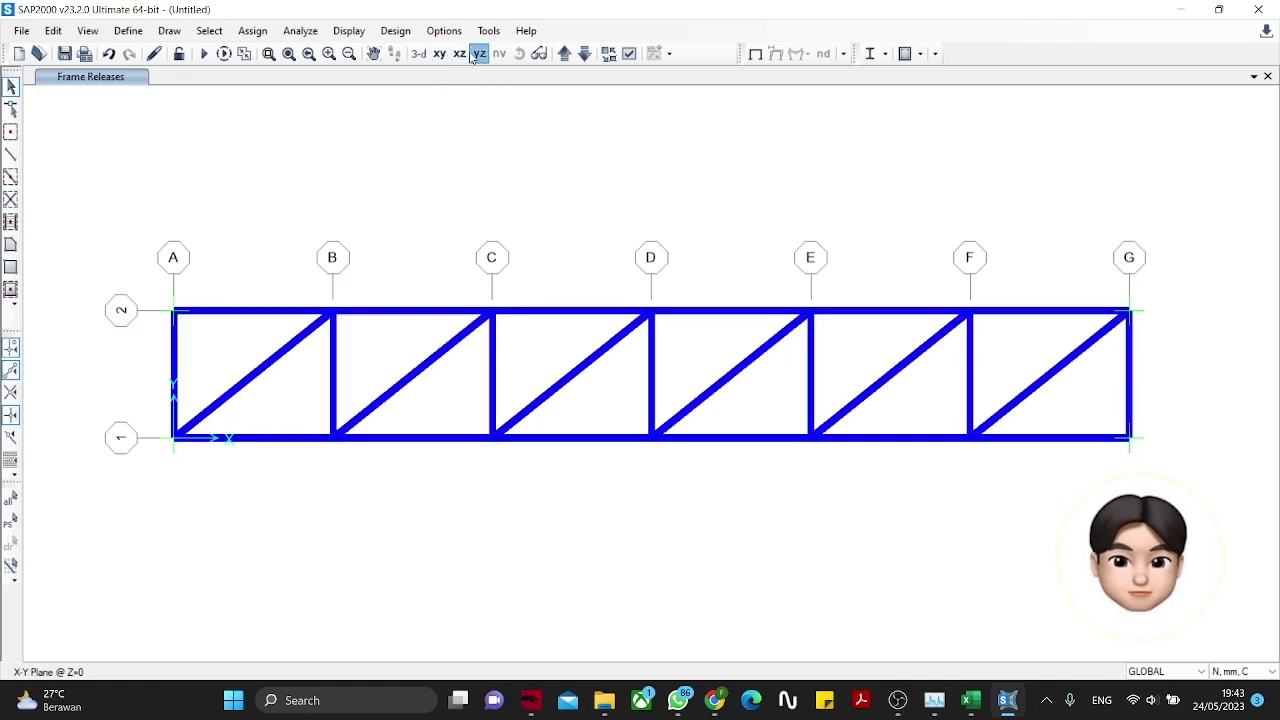
click(478, 55)
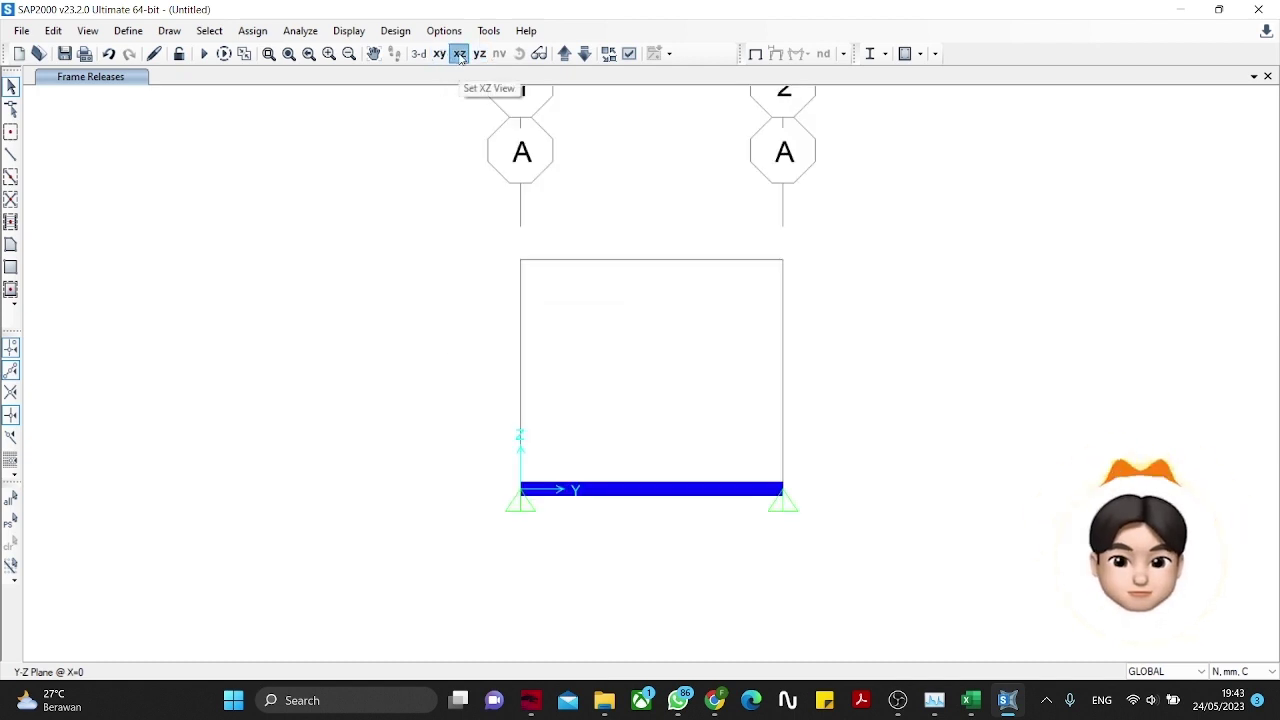
click(460, 55)
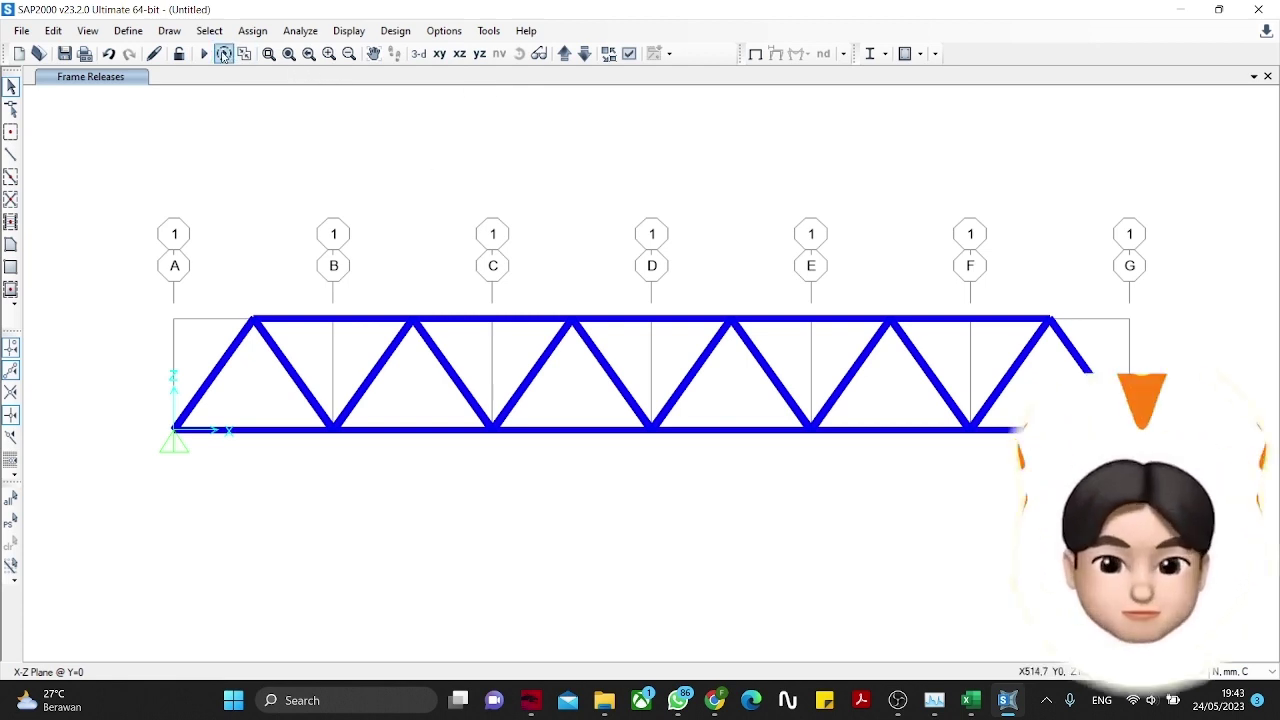
click(128, 30)
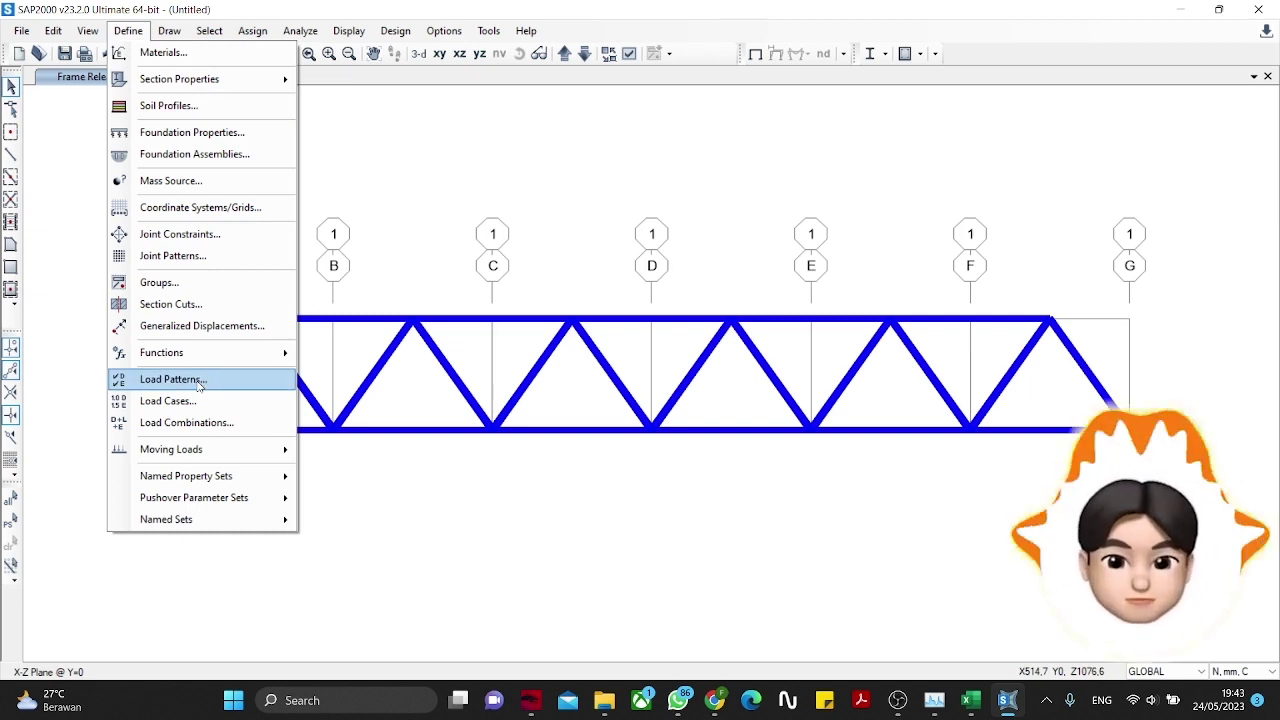
Step: Name a new load pattern SUPERDEAD in the load pattern definitions
click(172, 379)
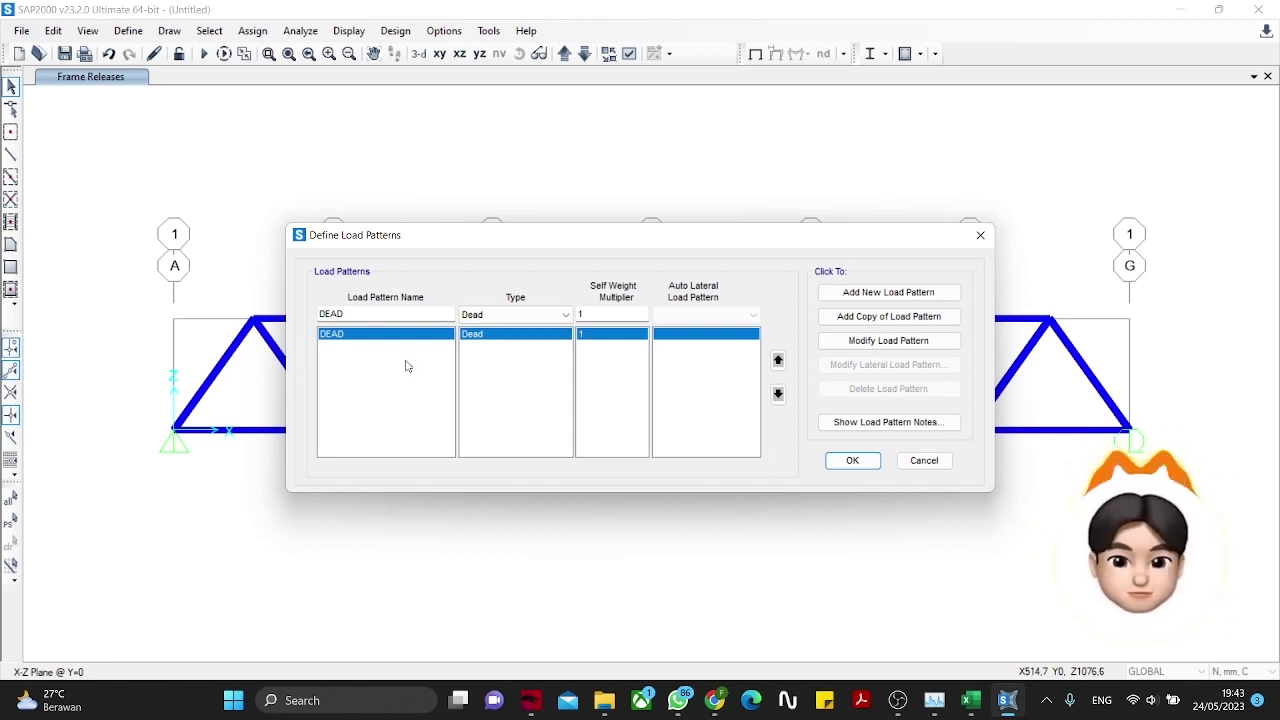
drag(413, 315, 276, 325)
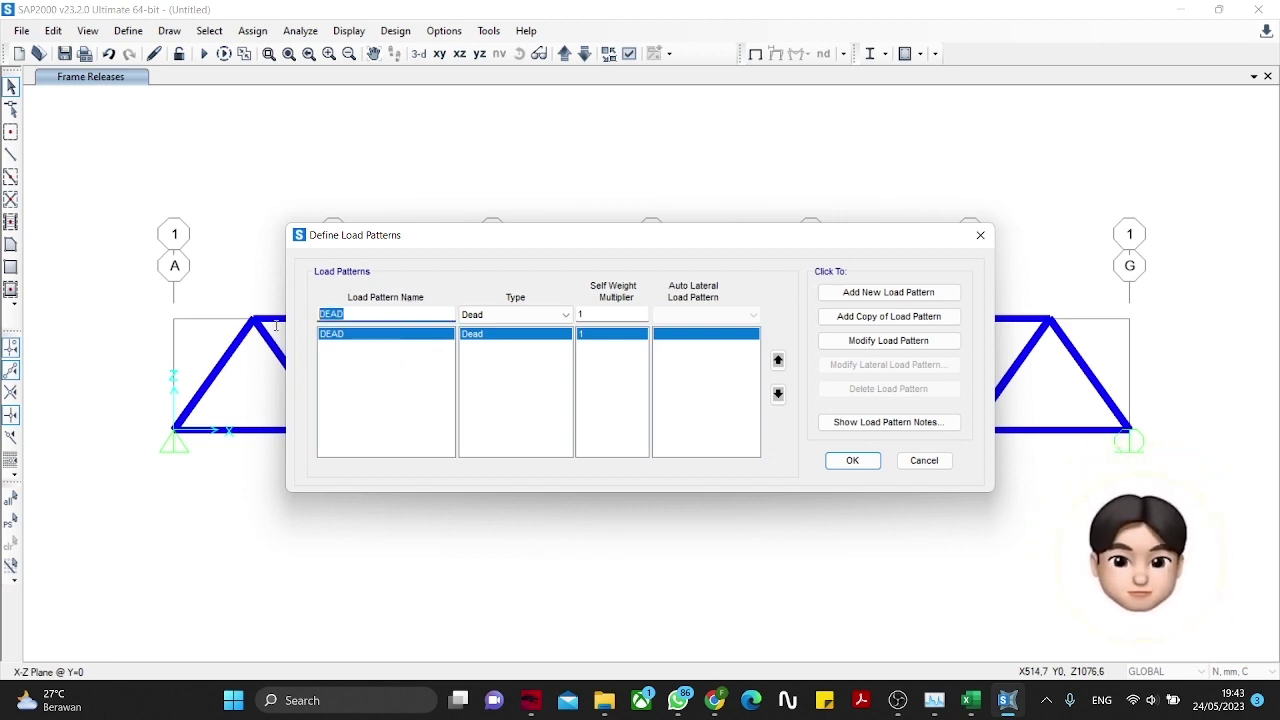
click(320, 314)
text(SUO)
key(BackSpace)
text(PER)
Step: Set the SUPERDEAD type to Super Dead, add it beside DEAD and confirm
click(478, 316)
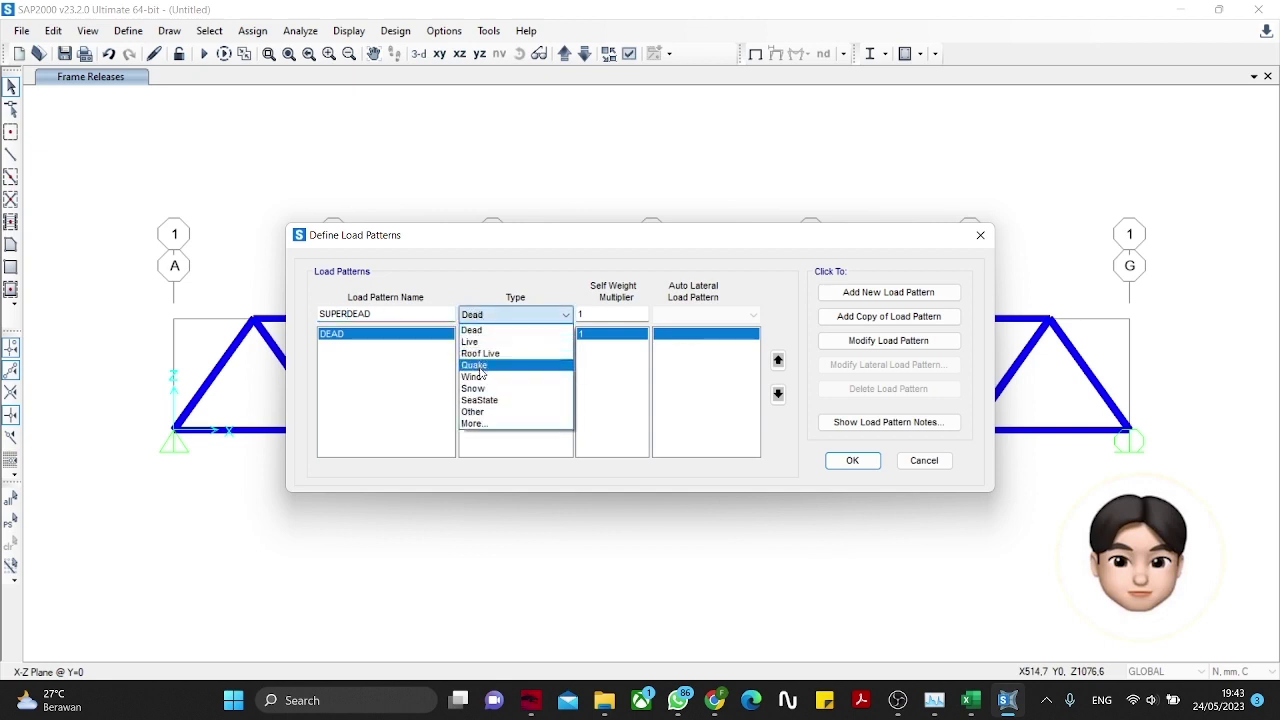
click(487, 423)
click(500, 318)
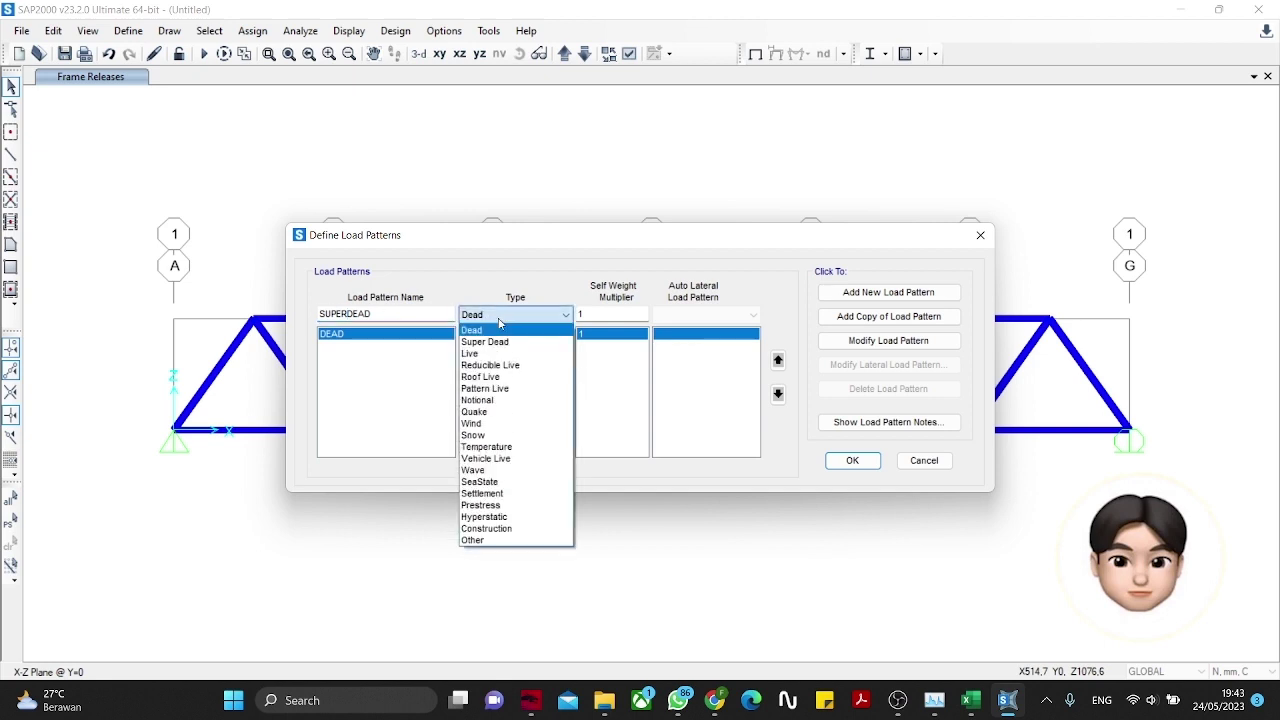
click(492, 341)
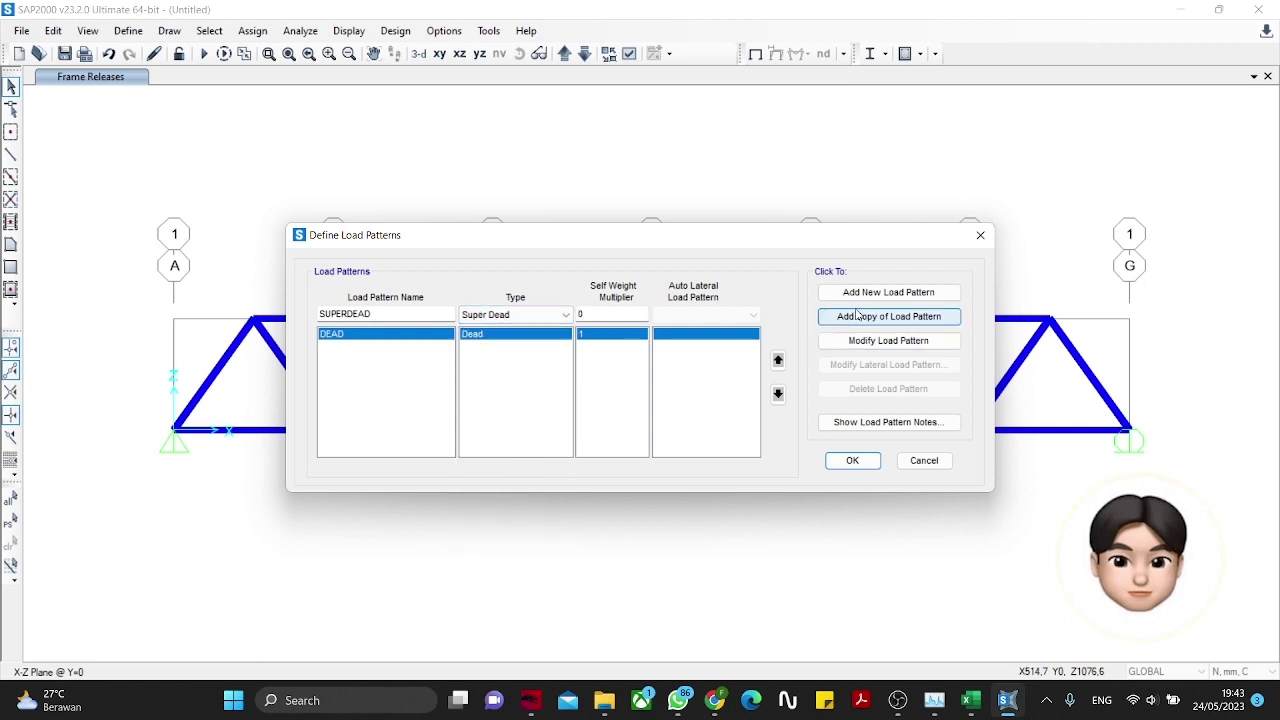
click(888, 292)
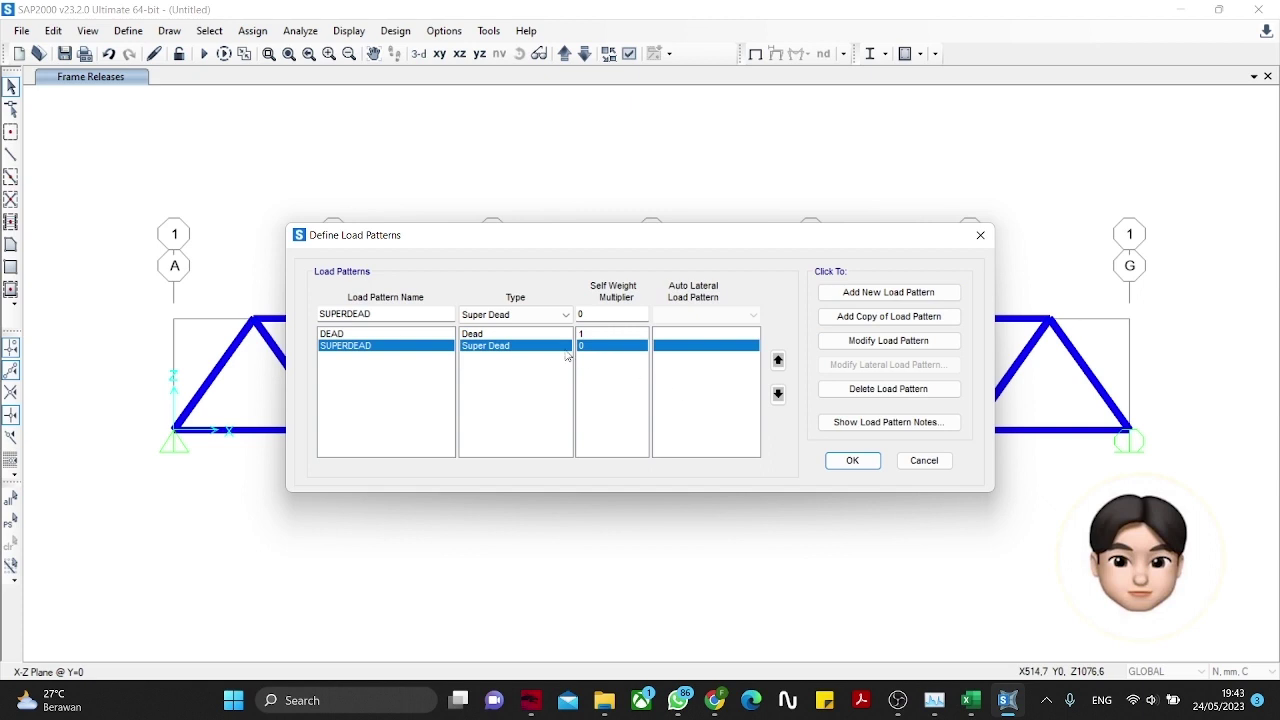
click(848, 461)
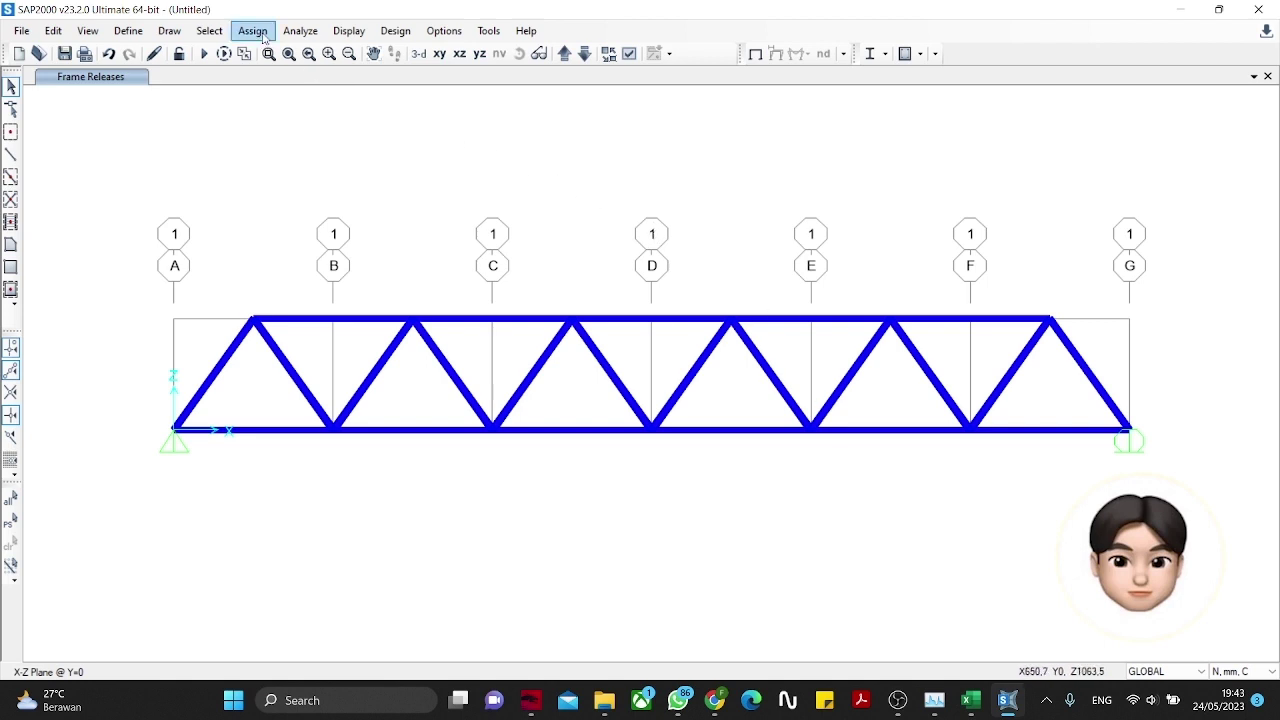
Step: Switch to the Z=0 plan view and select the member on grid line D
click(418, 53)
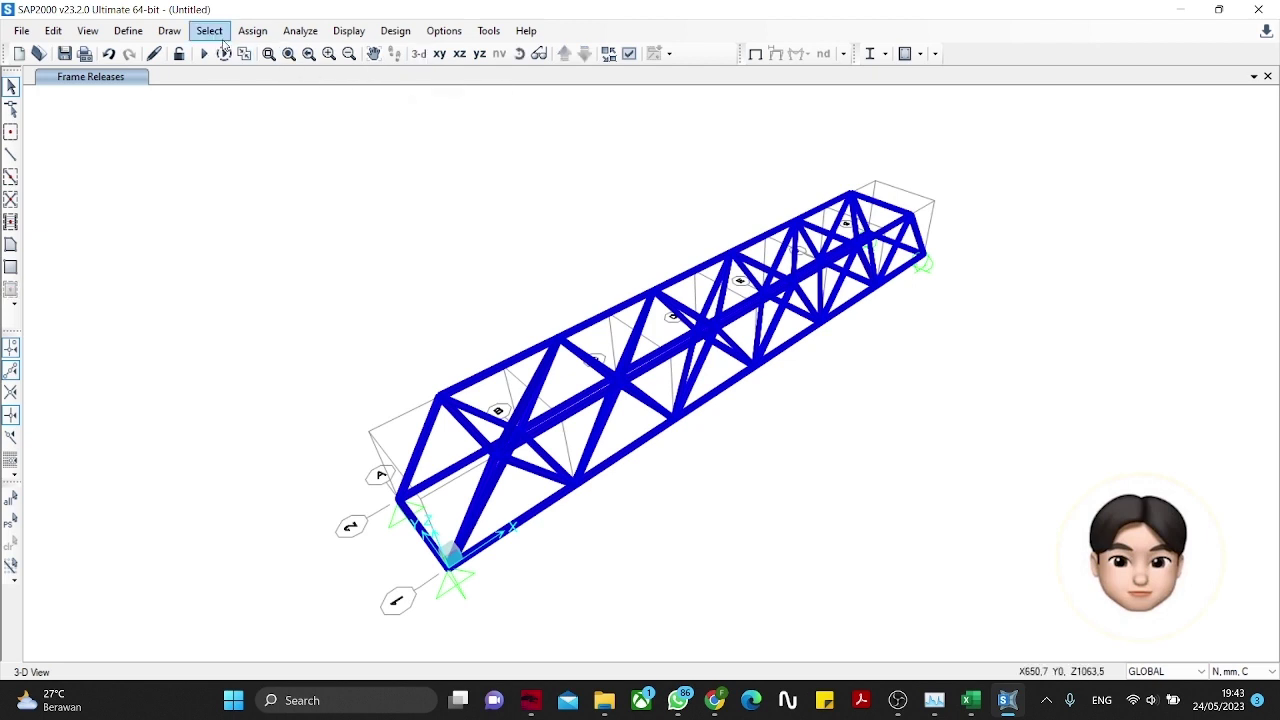
click(265, 36)
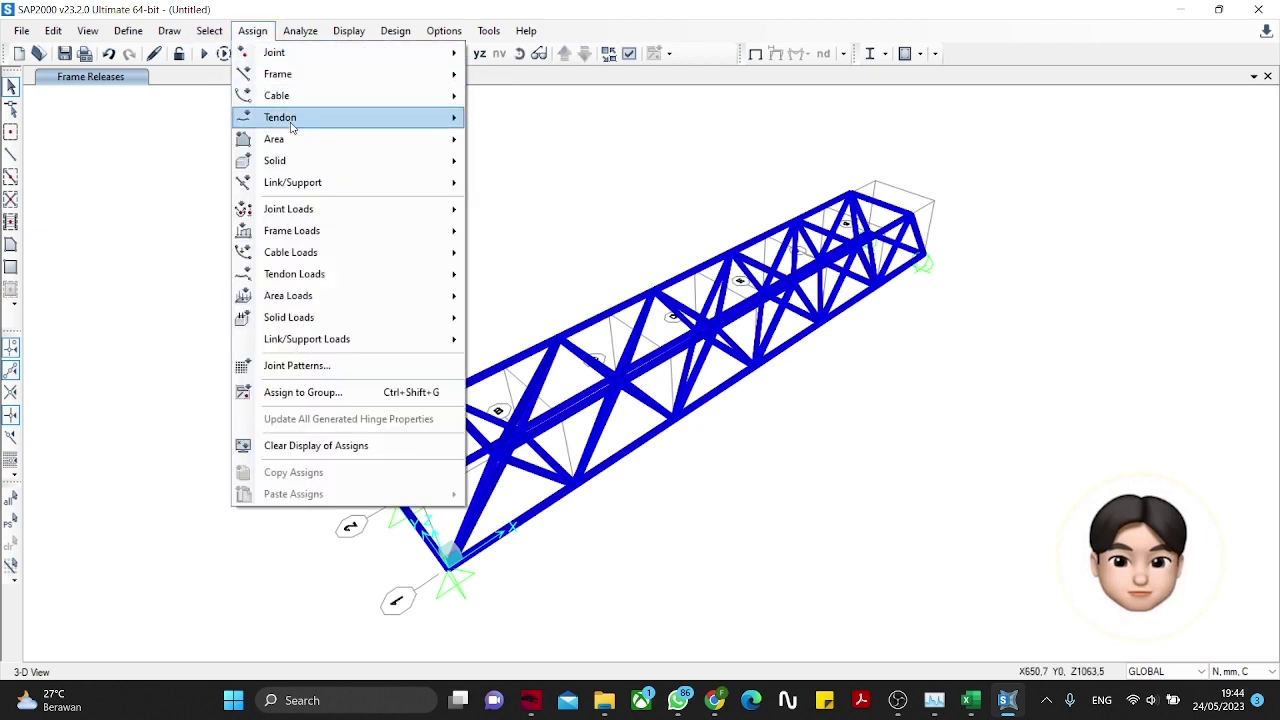
click(490, 118)
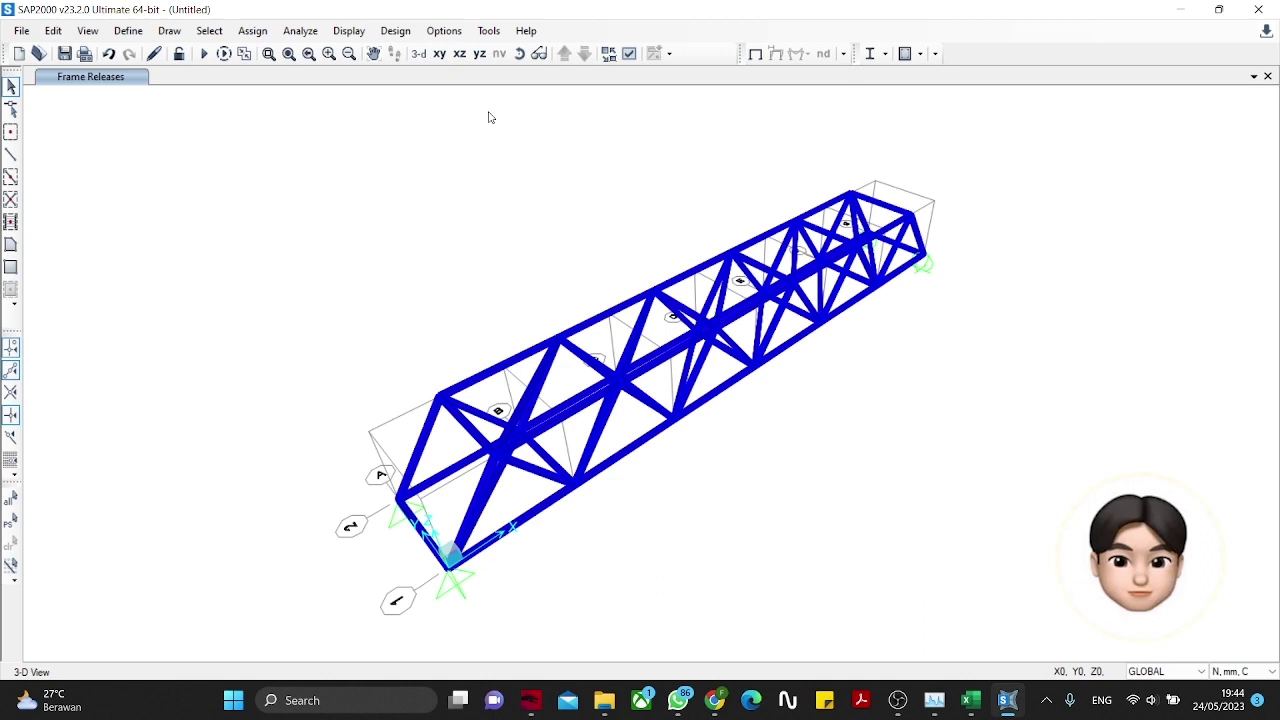
click(457, 55)
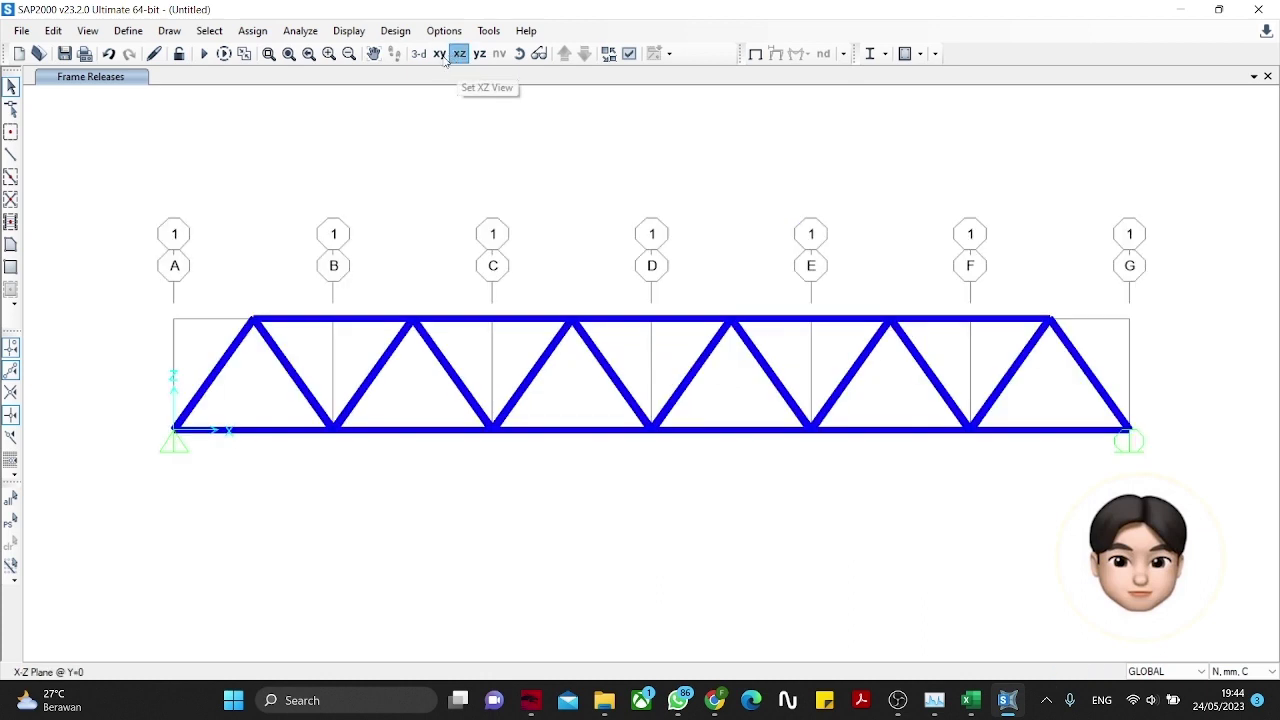
click(440, 54)
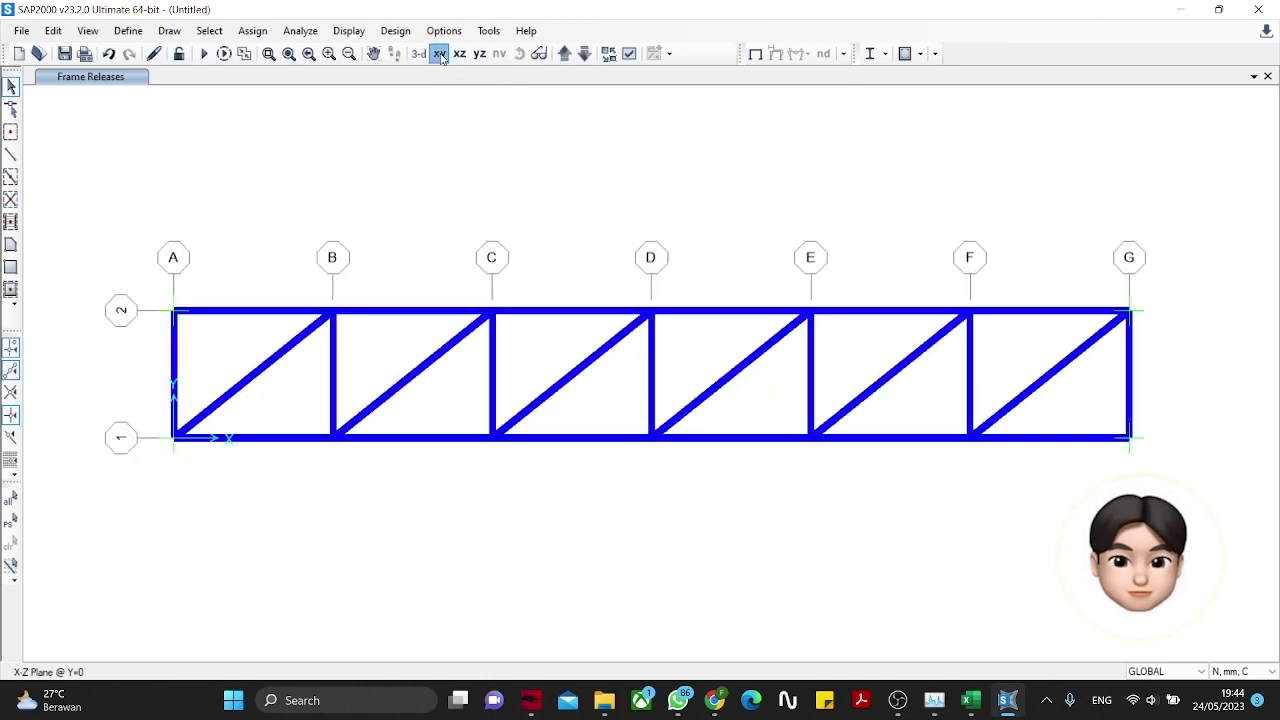
click(660, 326)
Step: Start a distributed frame load on the grid D member using SUPERDEAD with Gravity direction
click(252, 30)
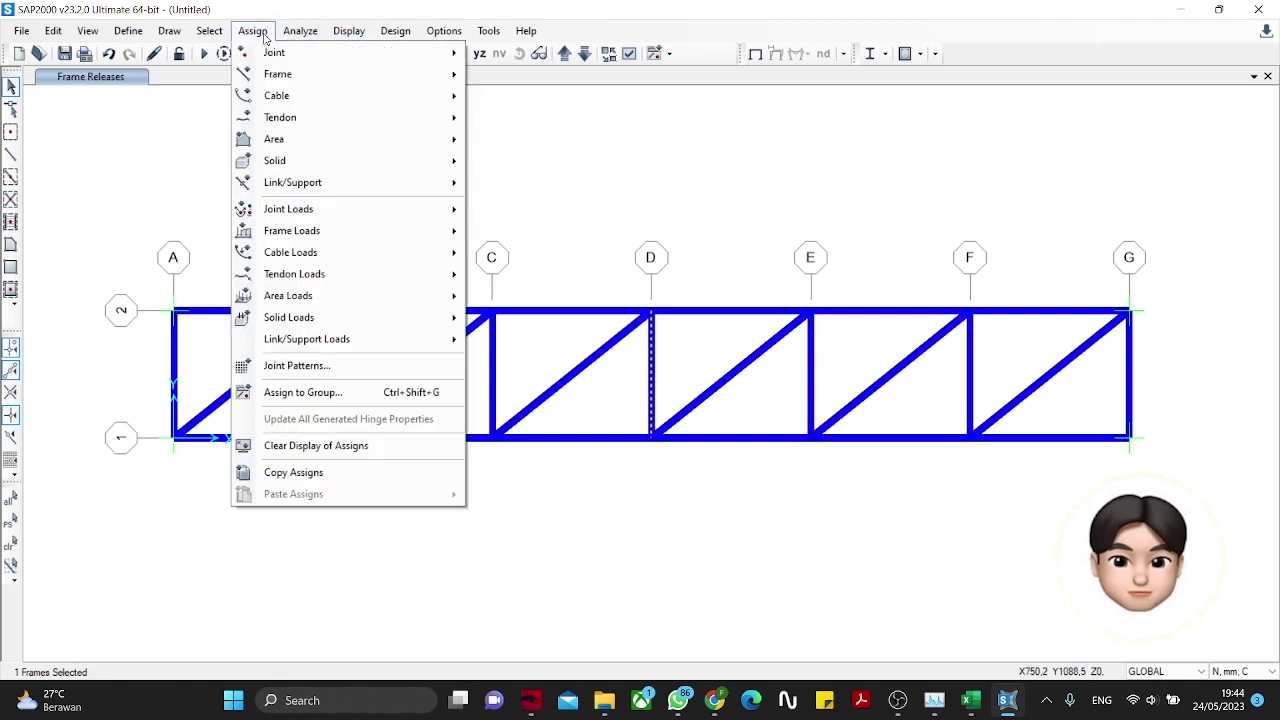
mouse_move(284, 118)
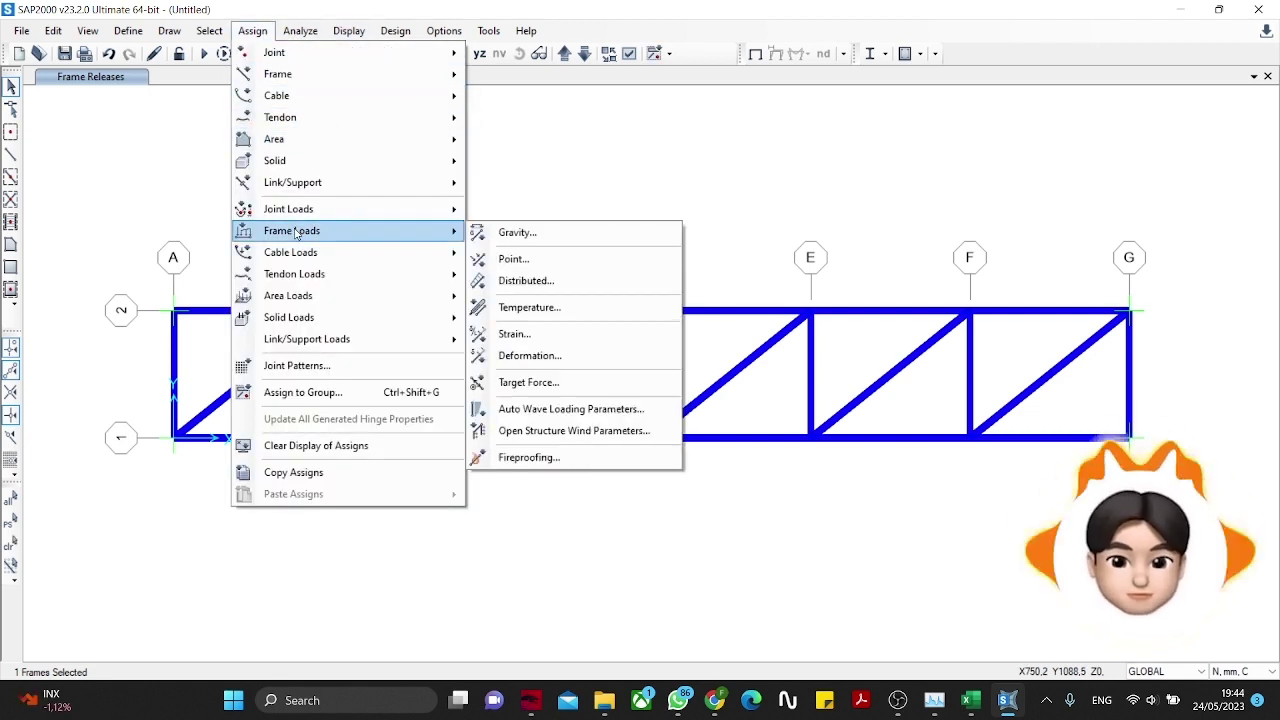
mouse_move(421, 233)
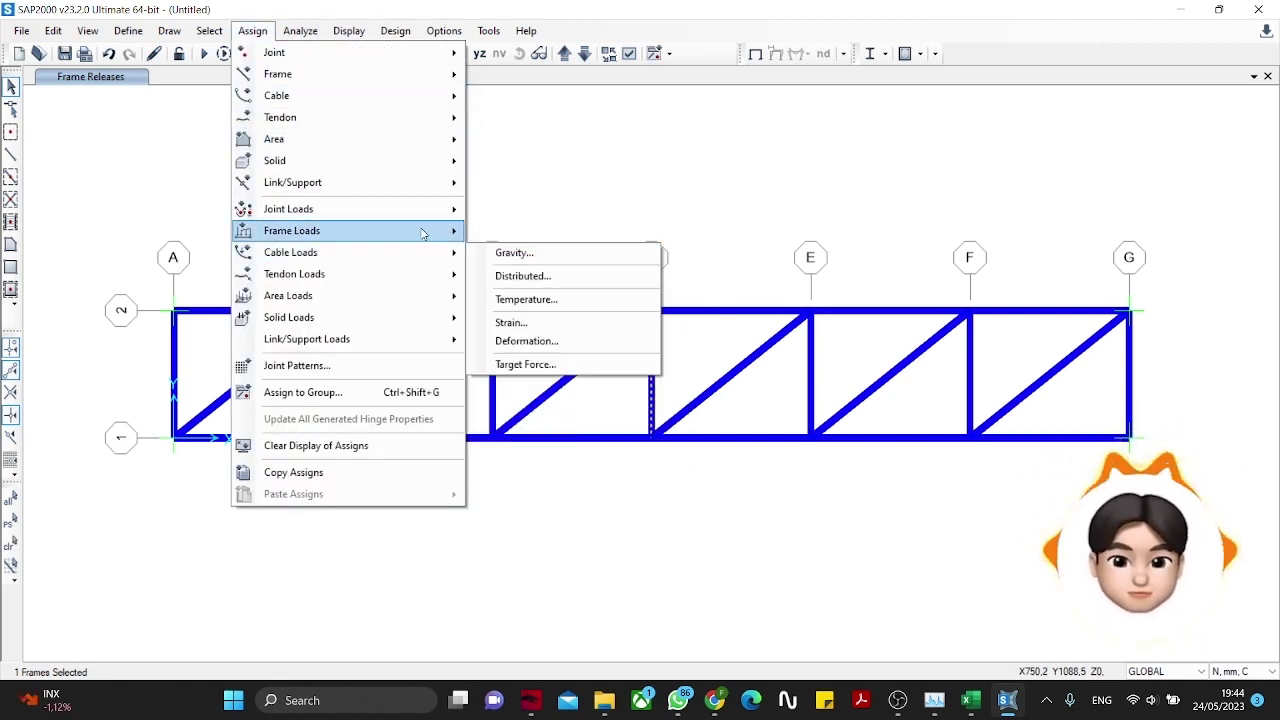
click(512, 281)
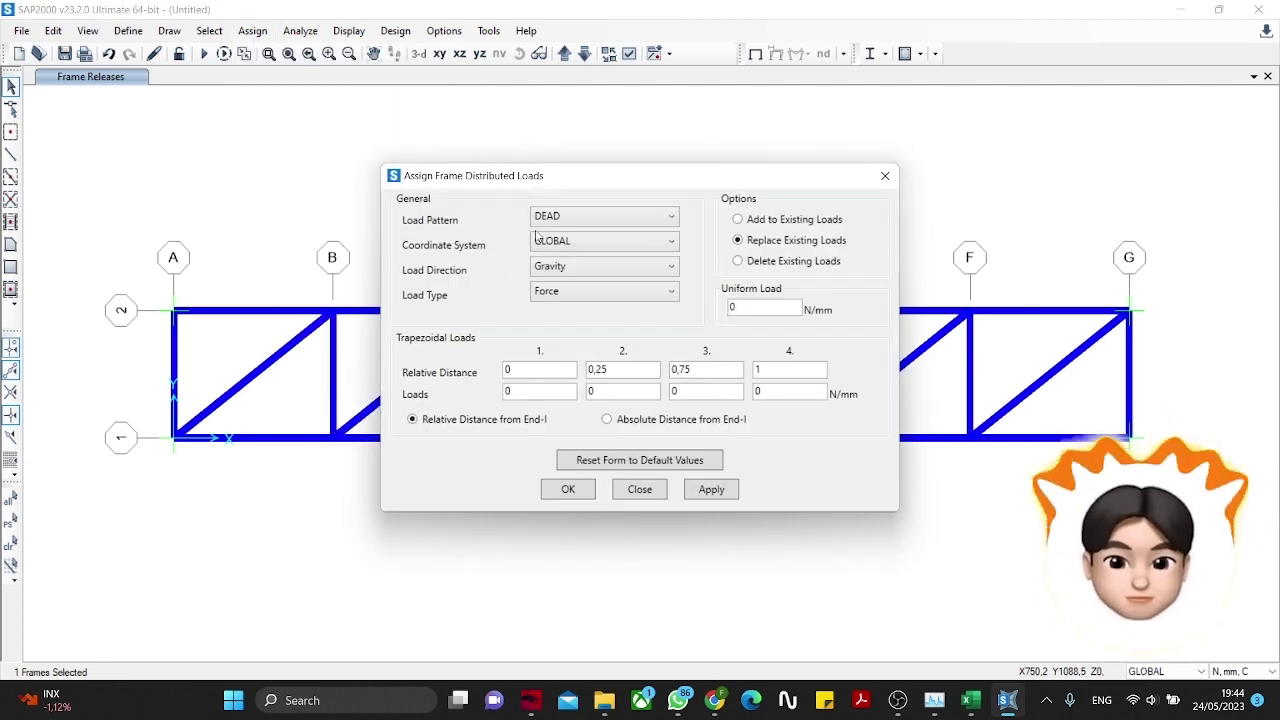
click(553, 224)
click(562, 255)
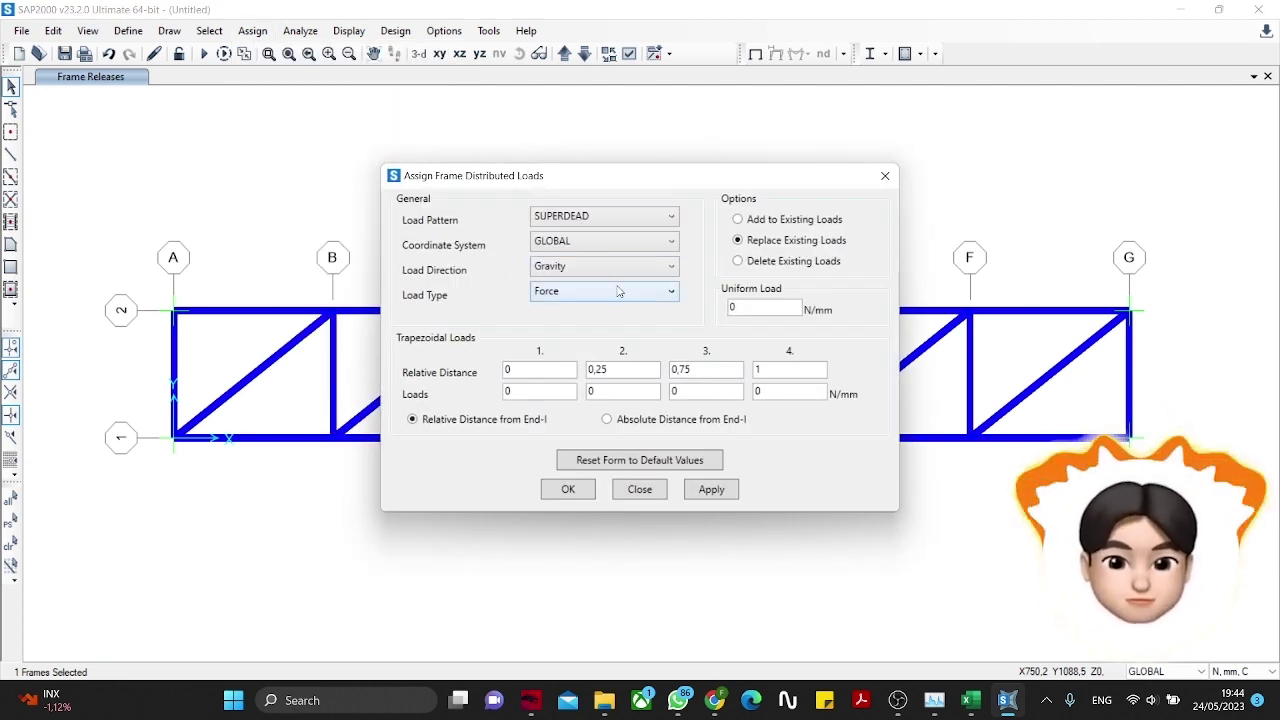
click(600, 248)
click(598, 266)
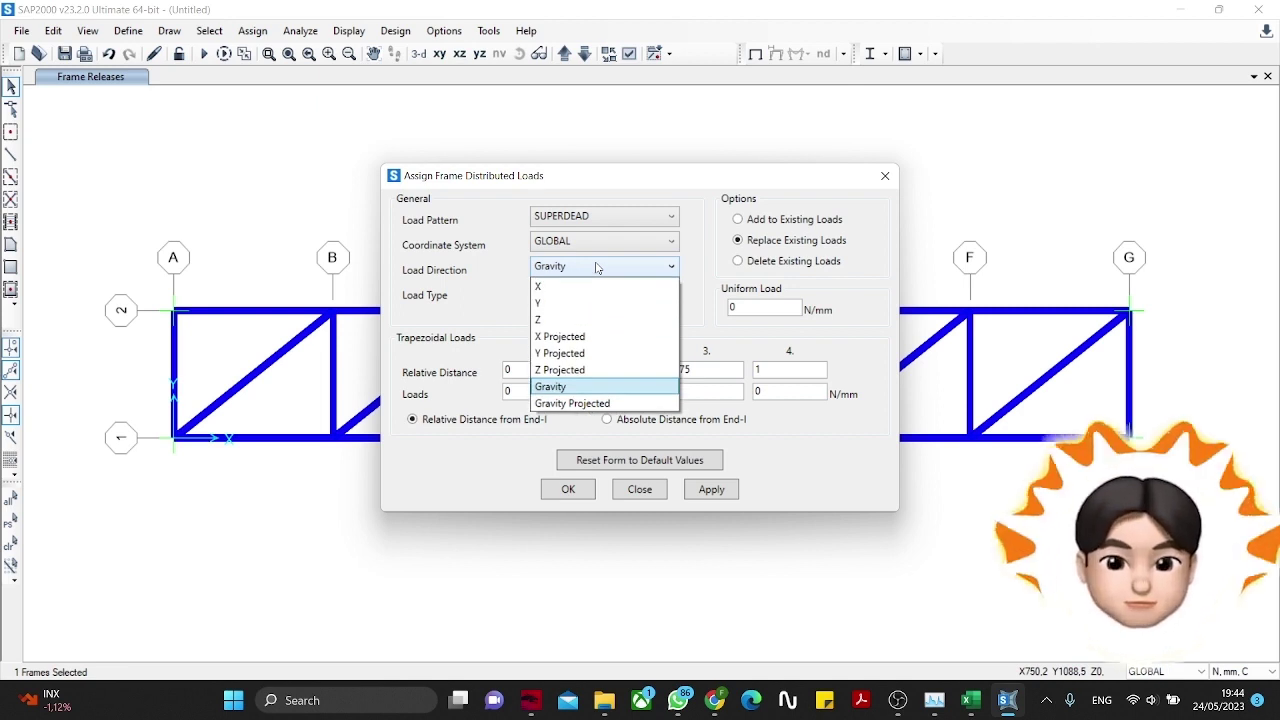
click(596, 268)
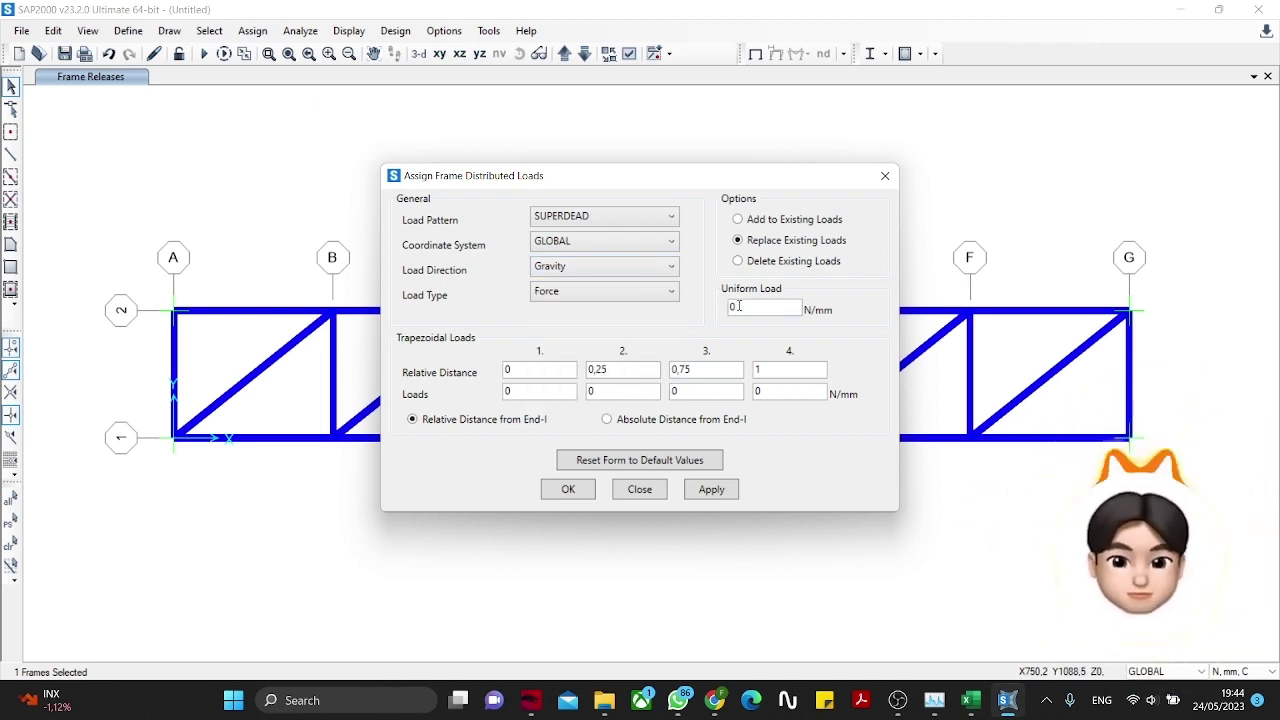
Step: Switch units to Kgf, mm, C and apply a 0.15 kgf/mm uniform load
click(1240, 671)
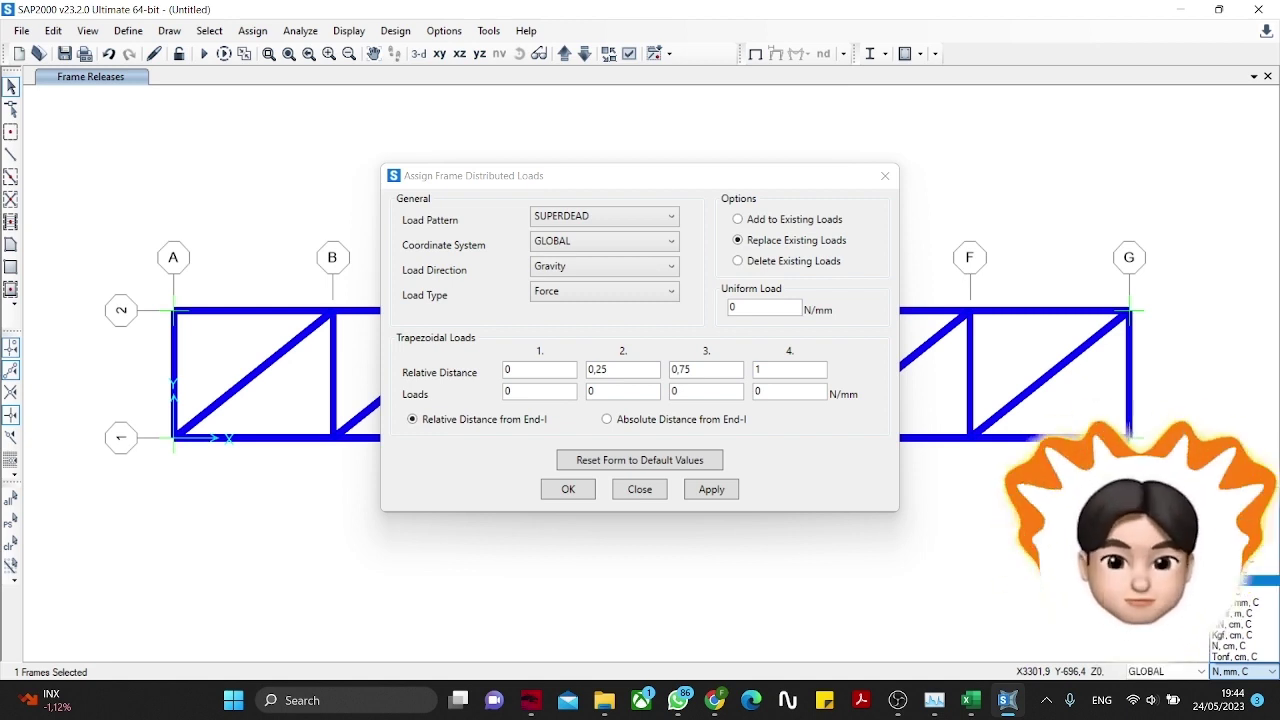
click(1240, 559)
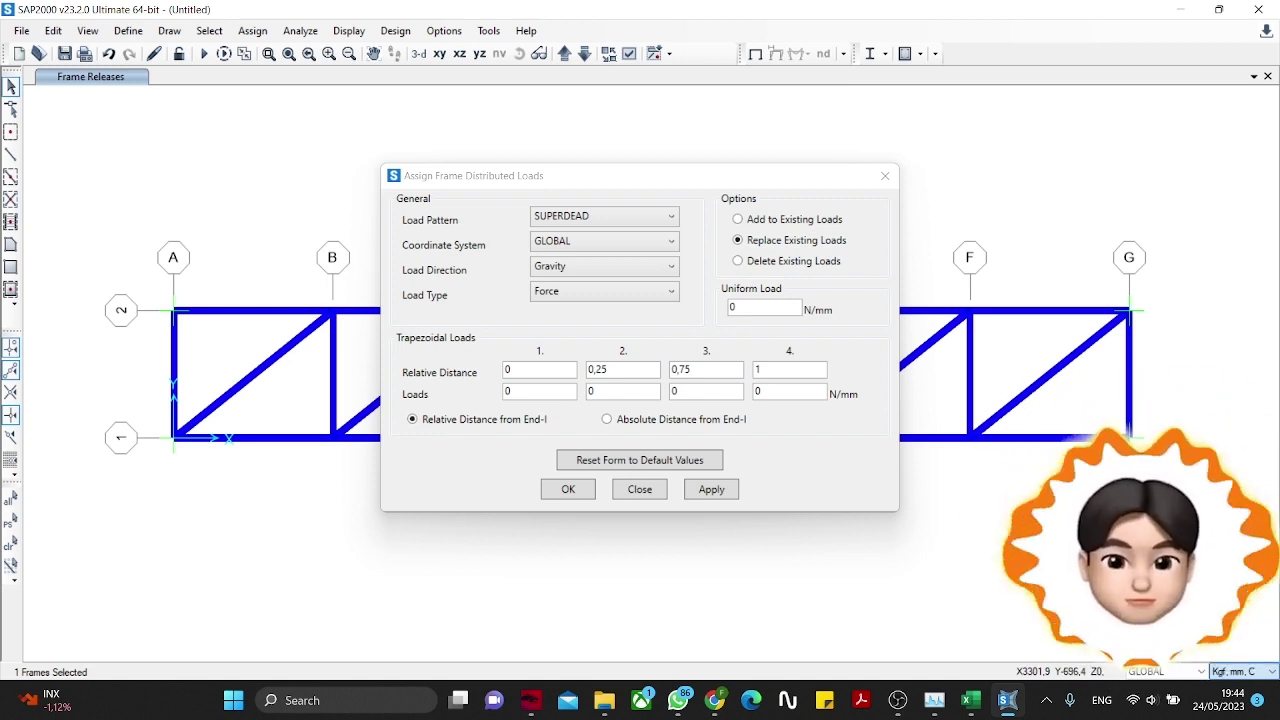
click(768, 310)
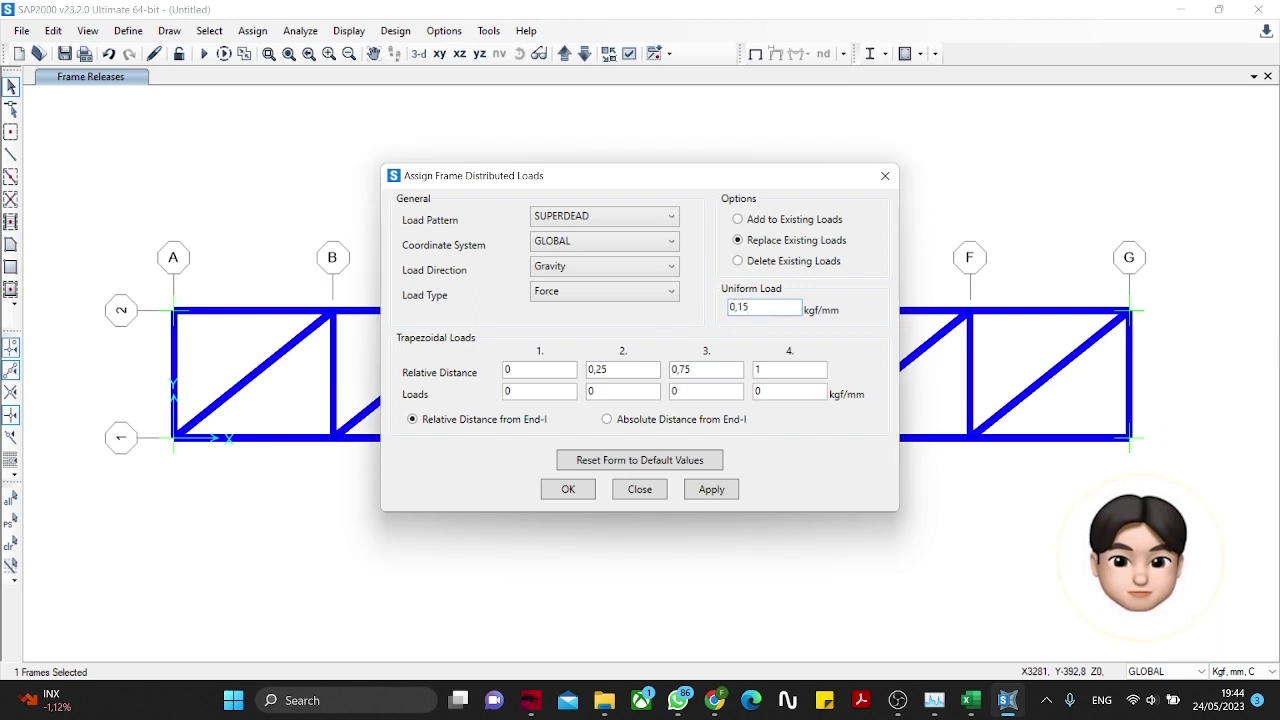
click(587, 488)
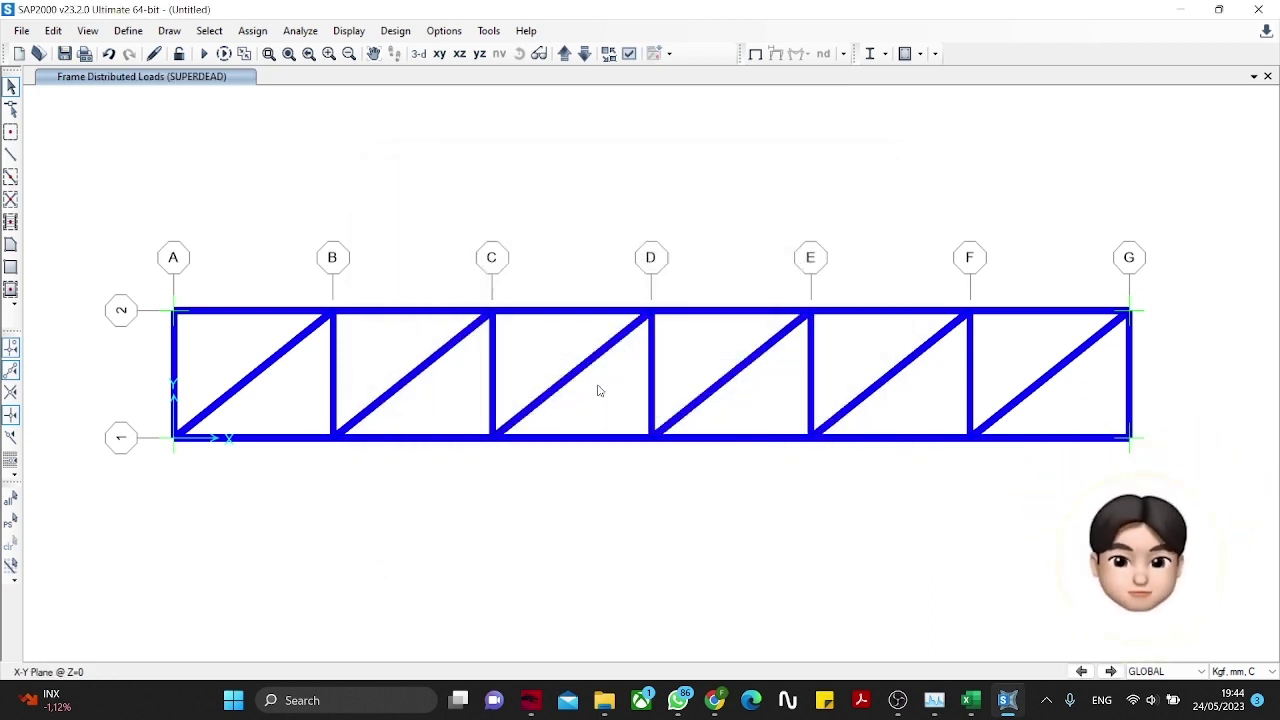
Step: Show the 3-D truss view with members drawn as standard lines, not extruded shapes
click(419, 54)
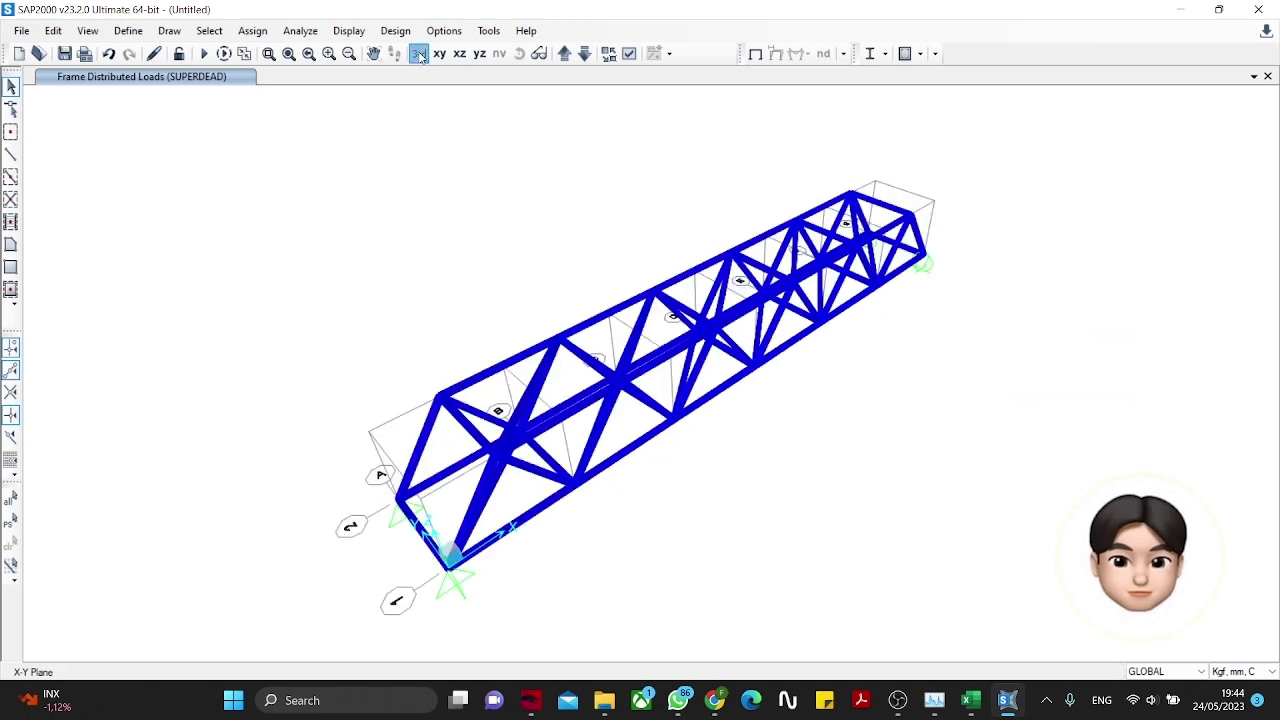
click(629, 54)
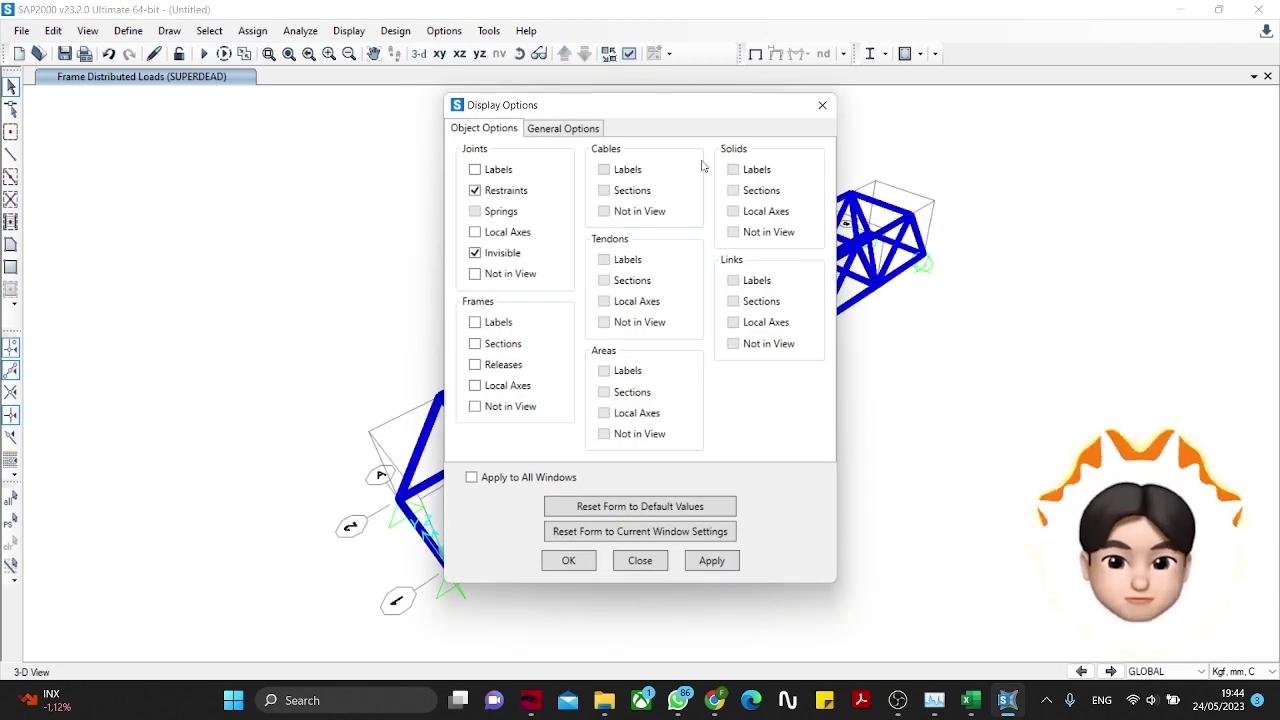
click(588, 132)
click(699, 171)
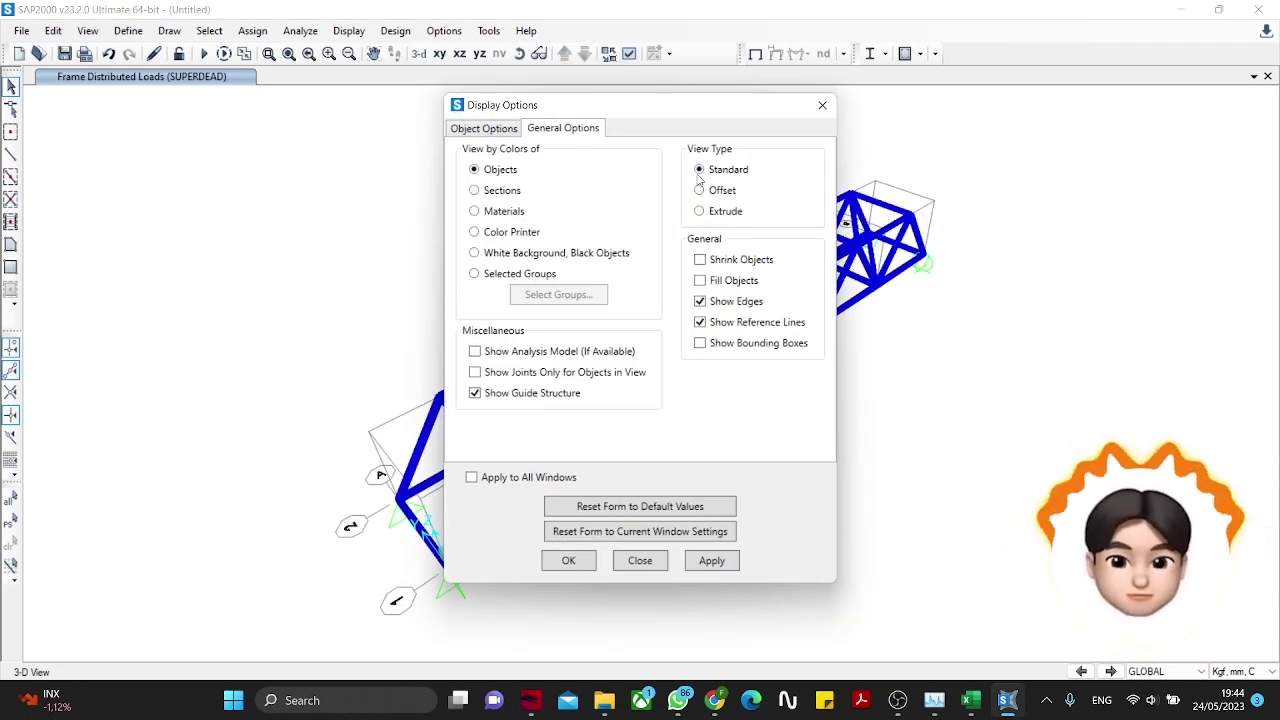
click(576, 562)
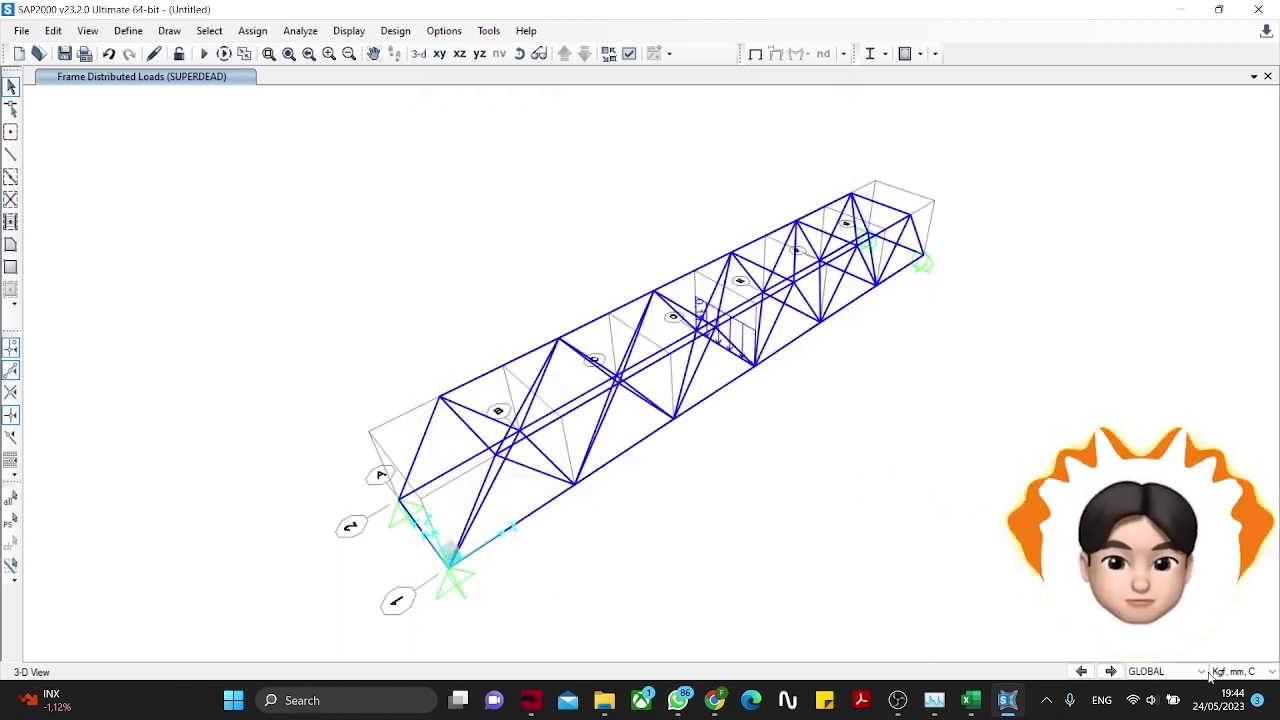
Step: Switch the model units to N, mm, C
click(1240, 671)
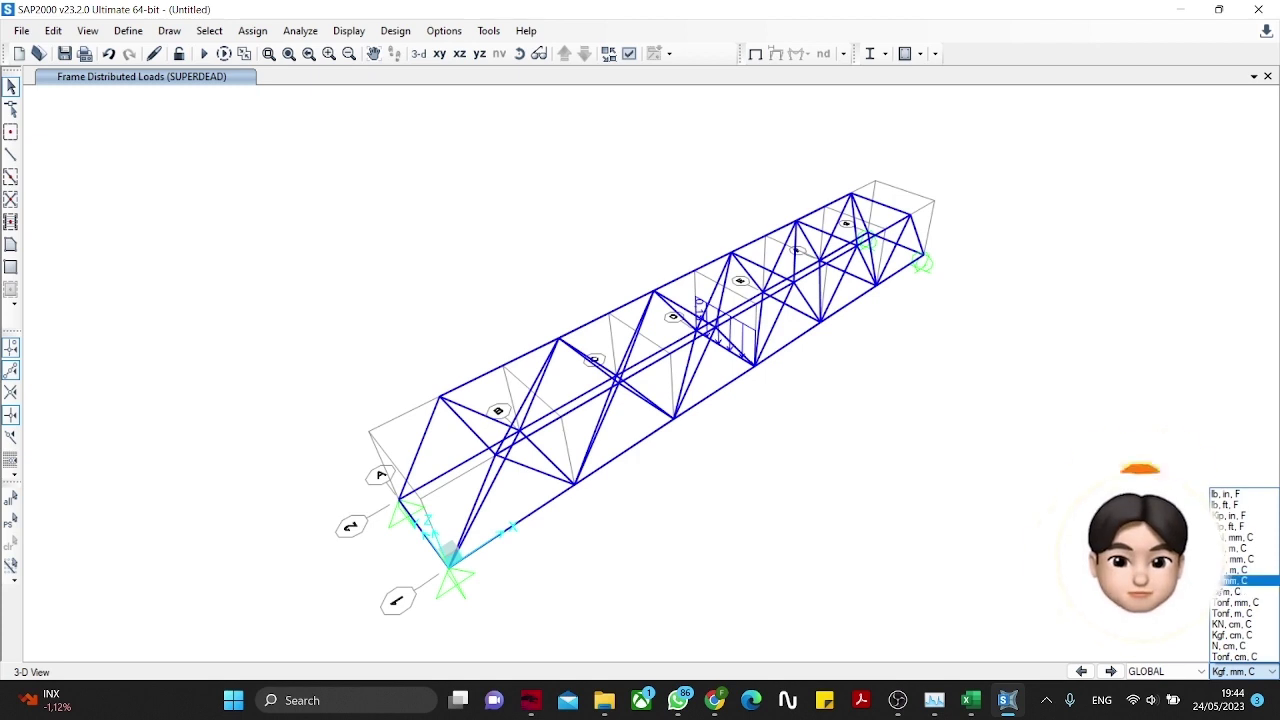
click(1240, 592)
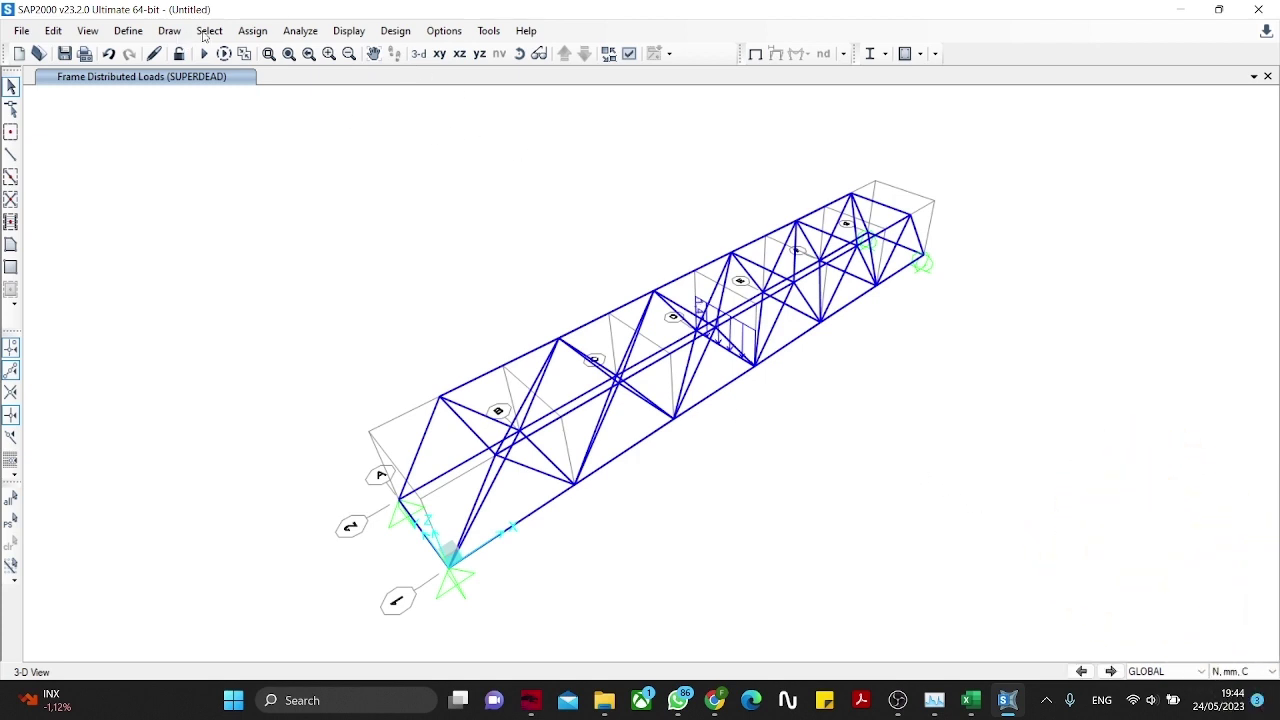
click(300, 30)
Step: Apply the Space Truss DOF preset (UX, UY, UZ only) and create the analysis model
click(315, 49)
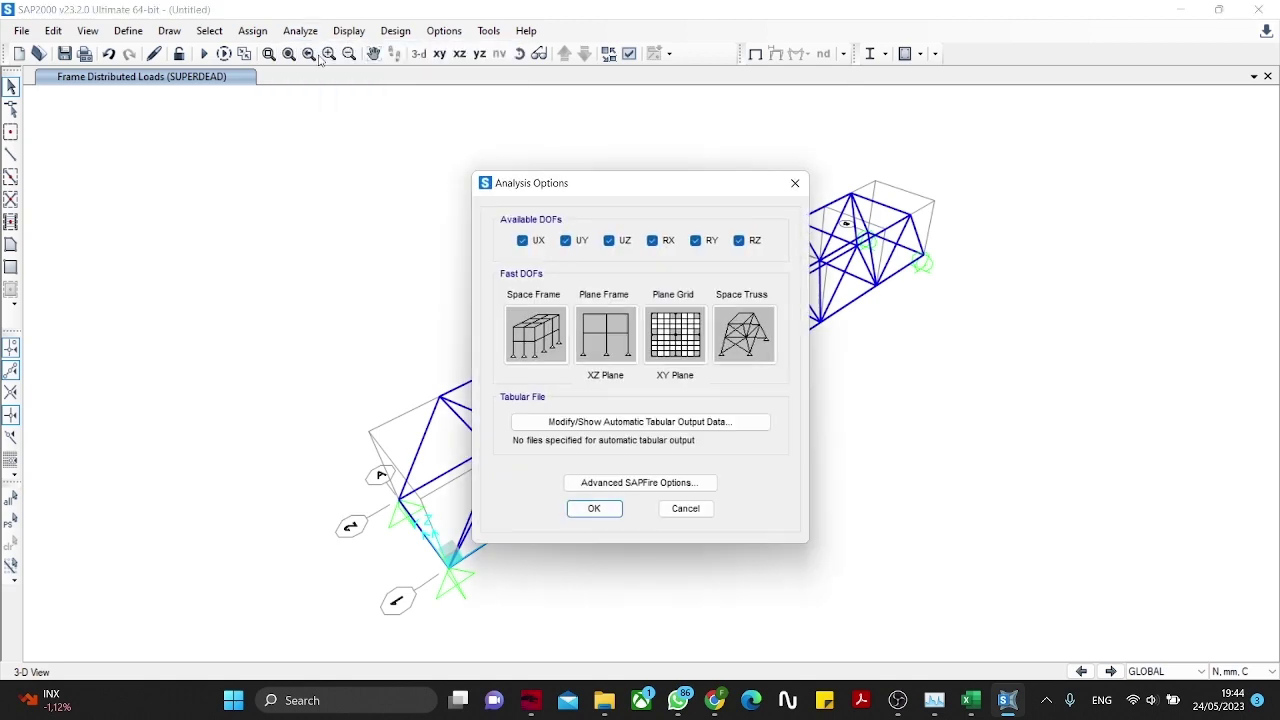
click(748, 332)
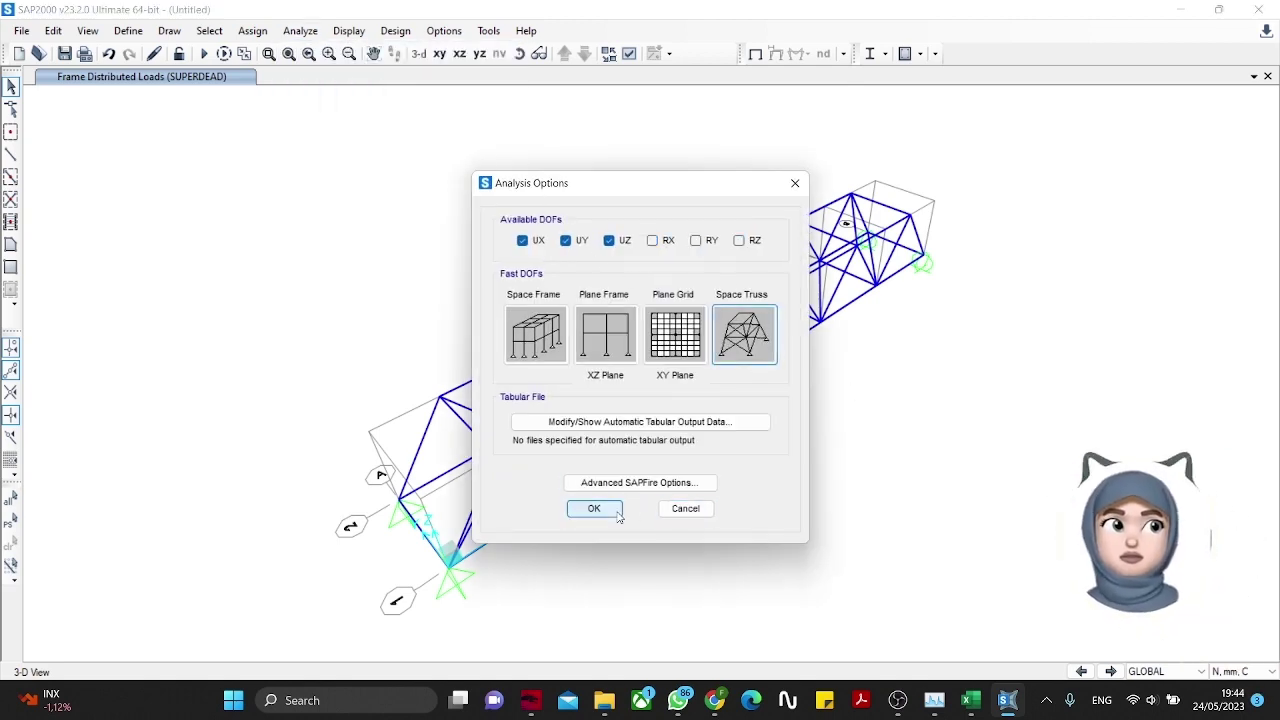
click(594, 508)
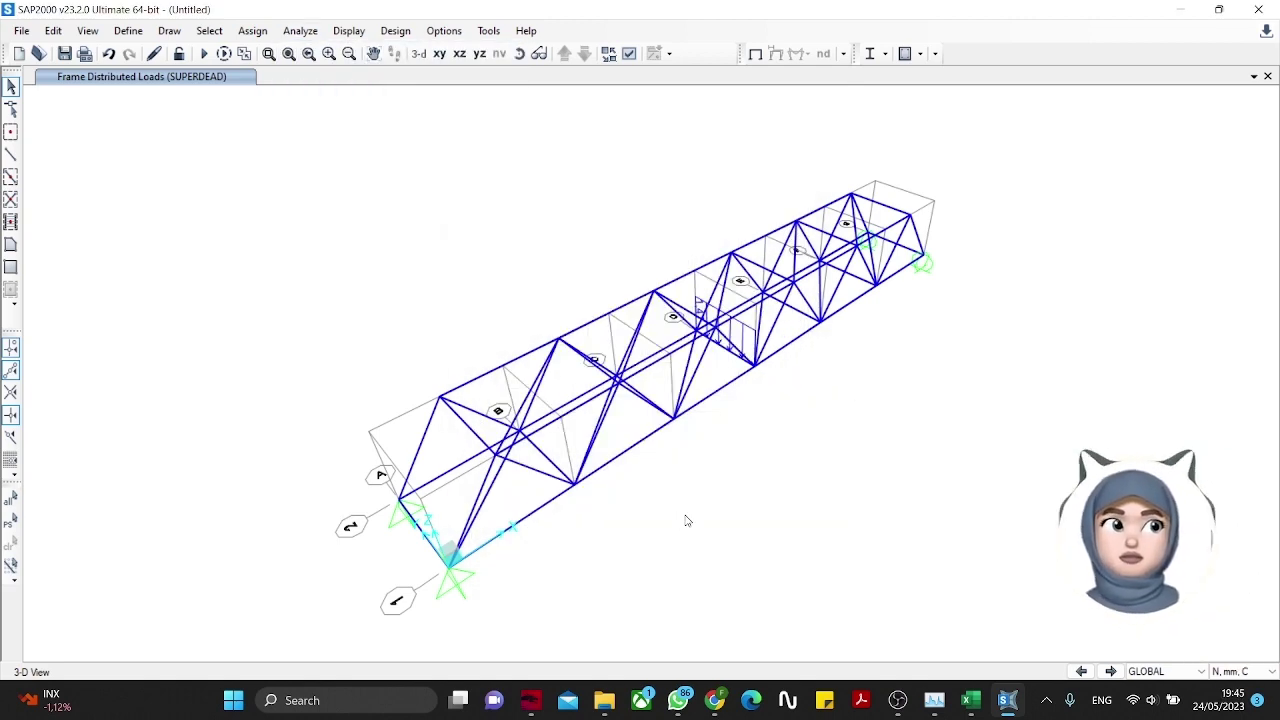
click(314, 36)
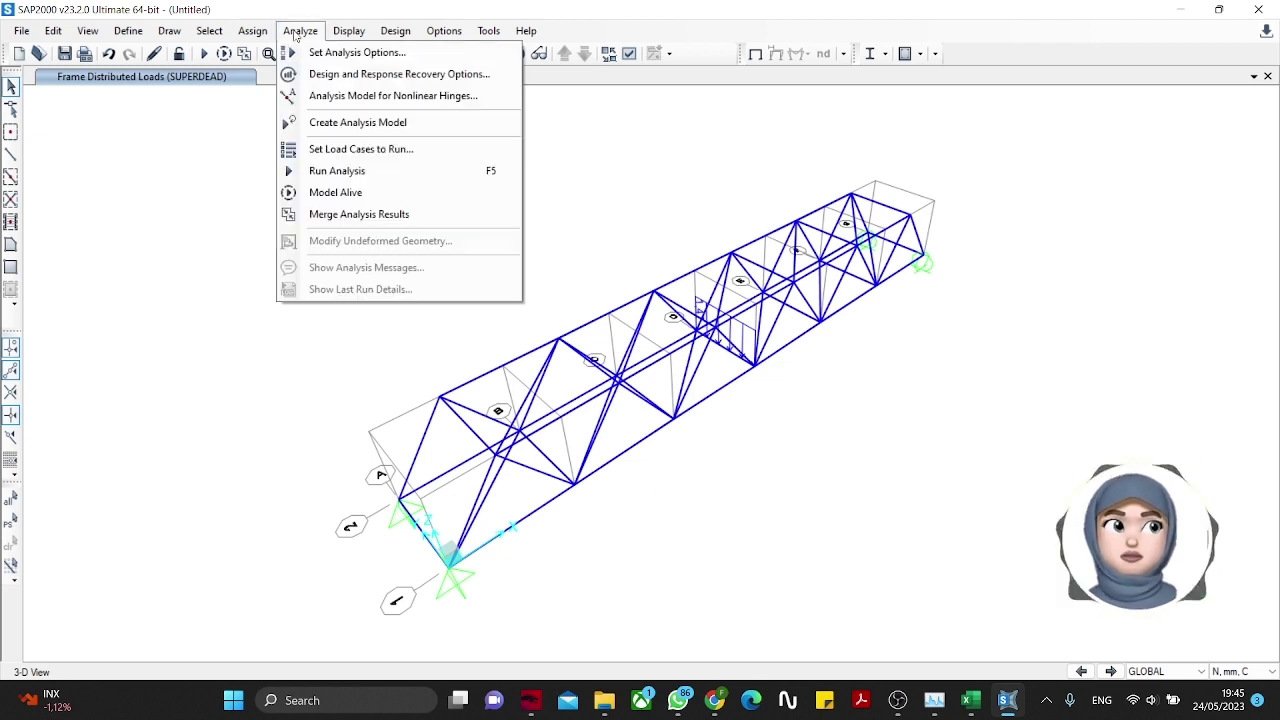
click(318, 122)
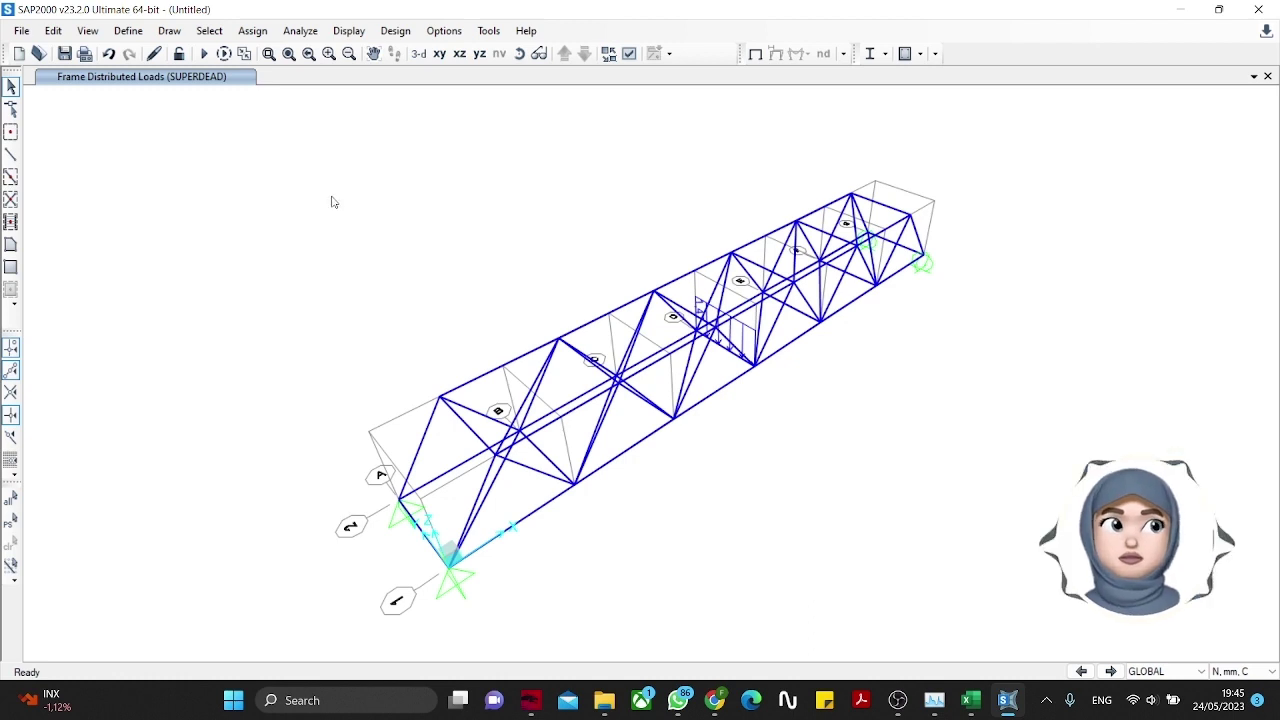
Step: Set the MODAL case to not run, keeping DEAD and SUPERDEAD, and start the analysis
click(290, 30)
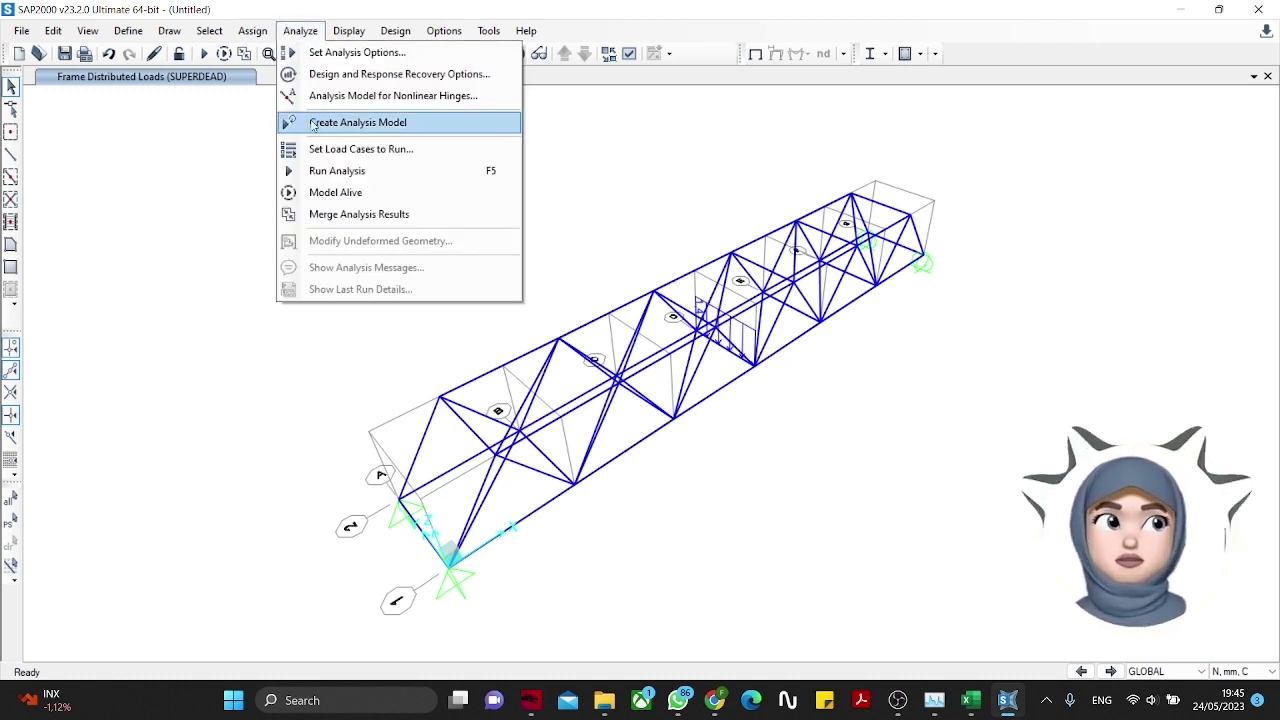
click(324, 173)
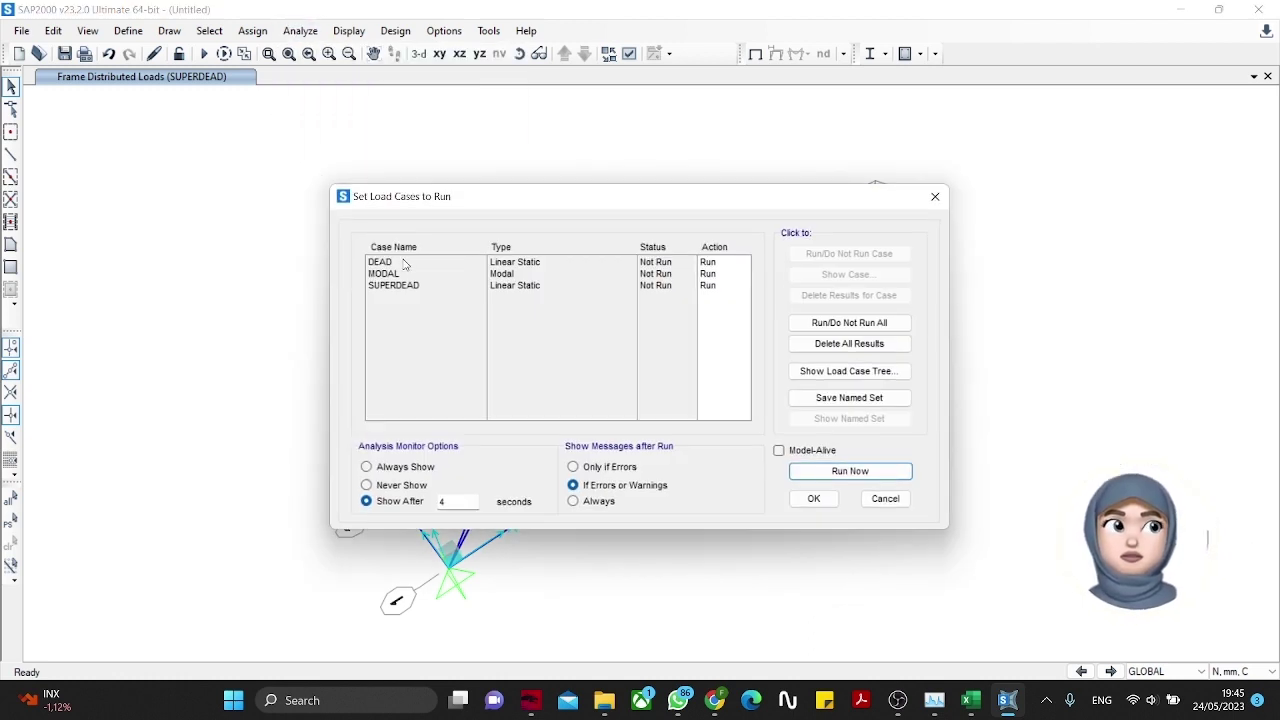
click(404, 274)
click(857, 258)
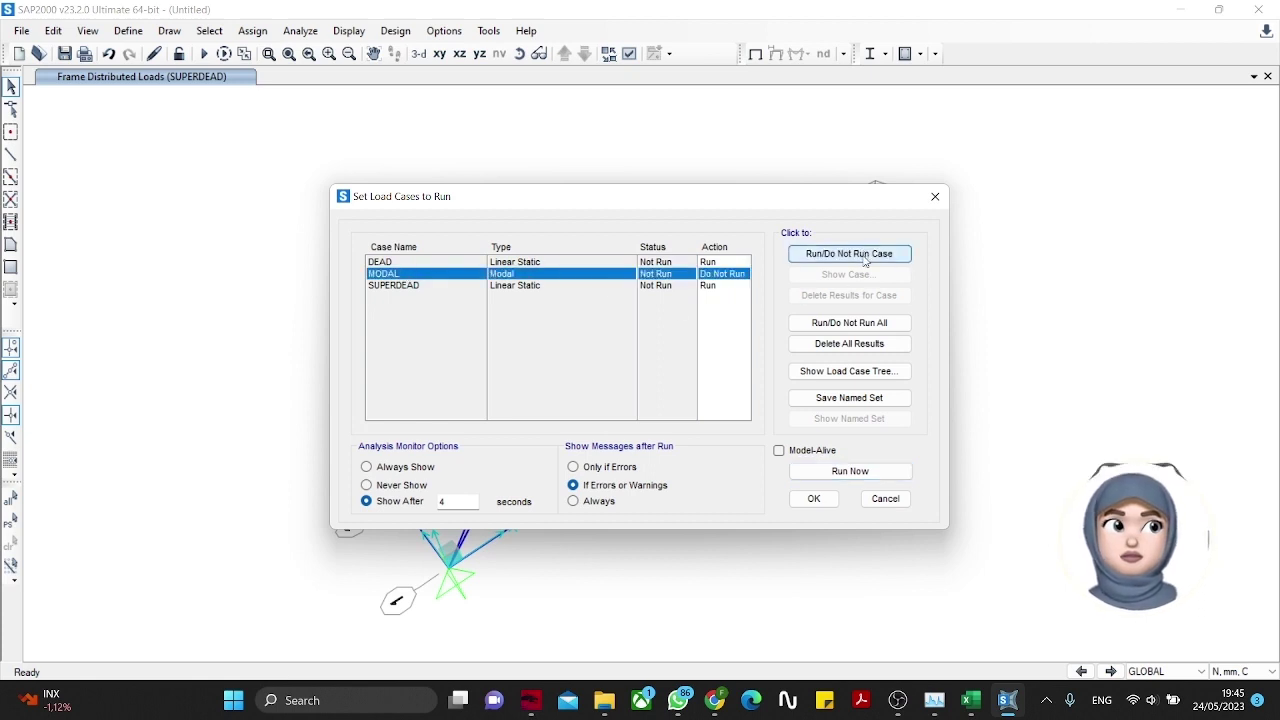
click(643, 365)
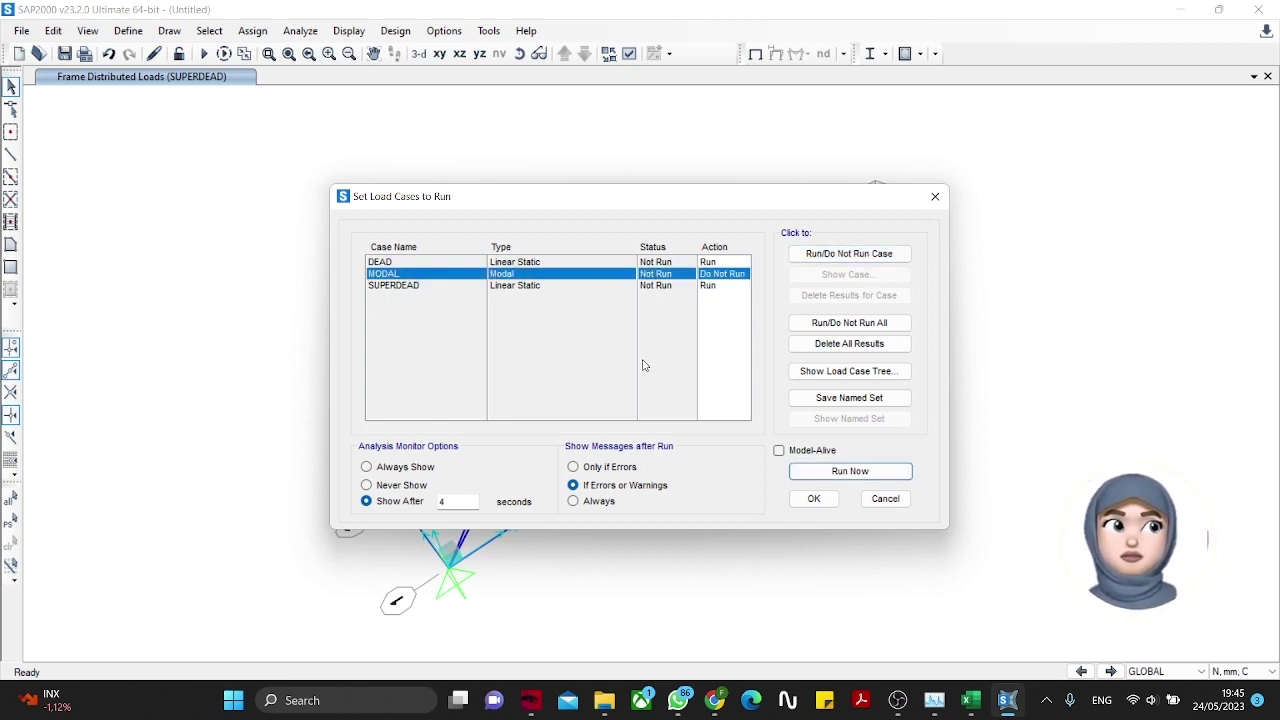
click(557, 287)
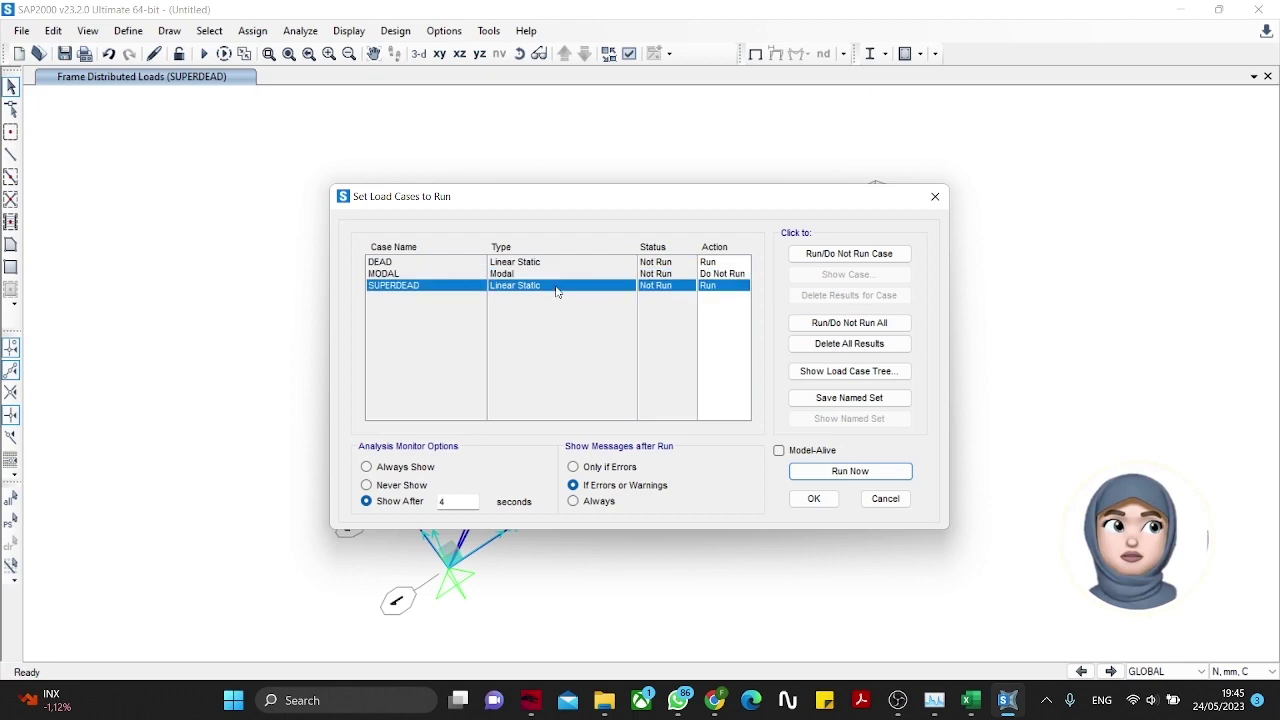
click(850, 471)
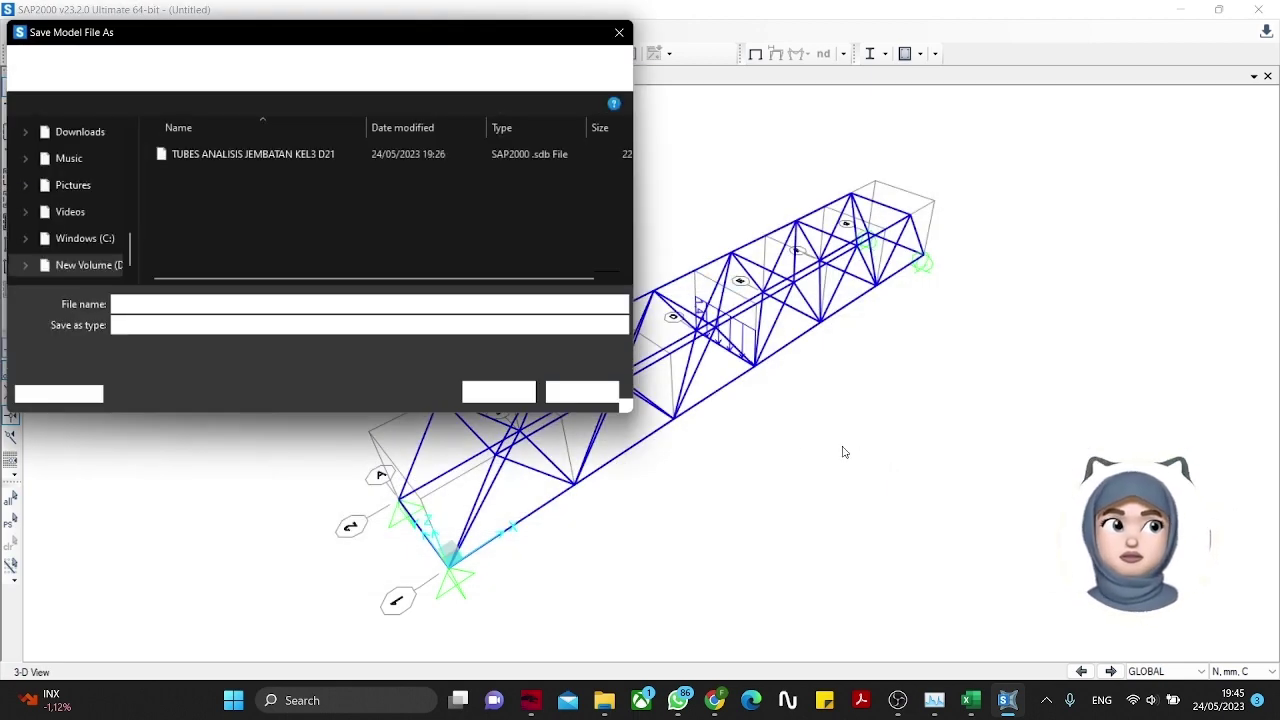
Step: Create a new folder 'TUGAS BESAR KELOMPOK 3 KELAS D21' inside Metode Numerik
click(220, 68)
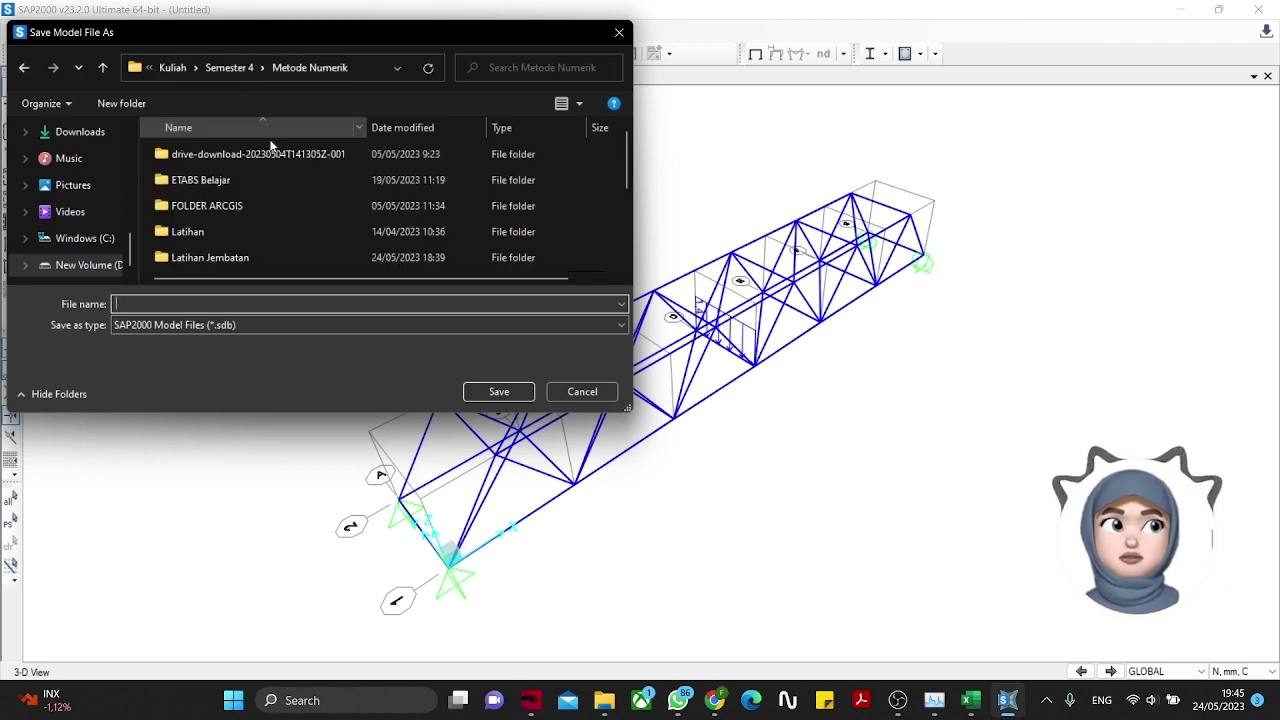
right_click(290, 217)
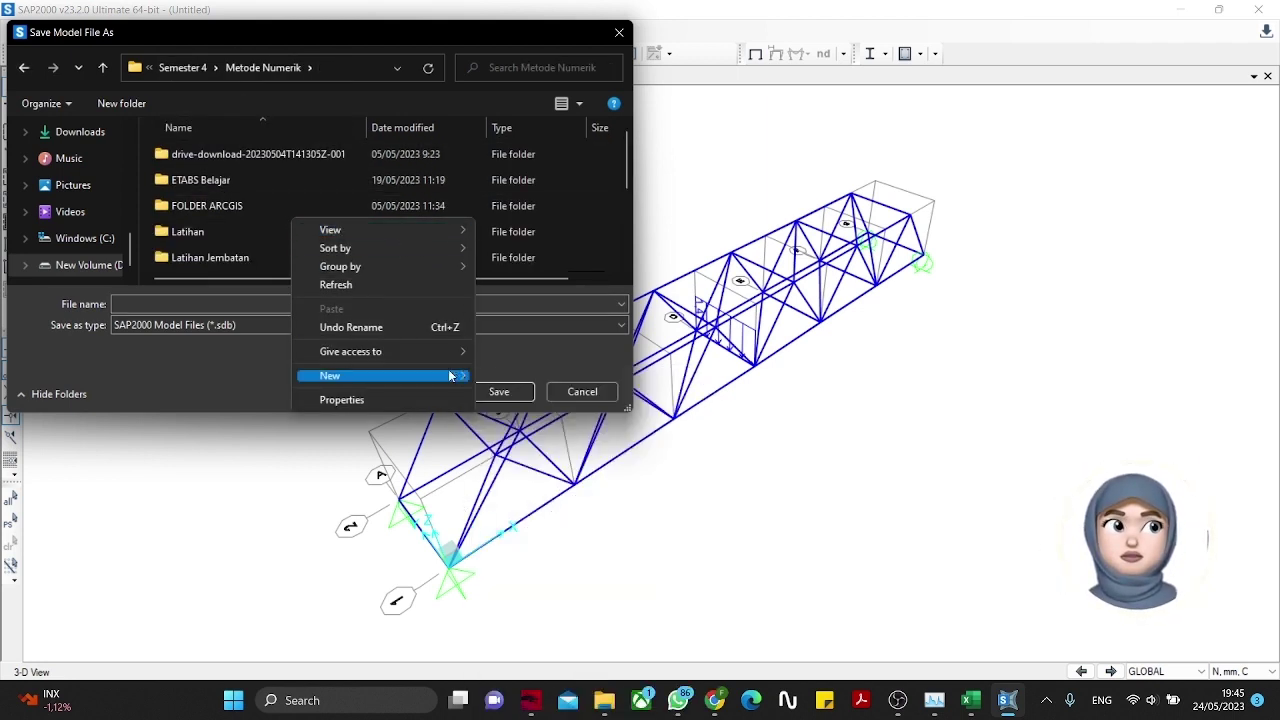
mouse_move(450, 375)
click(514, 376)
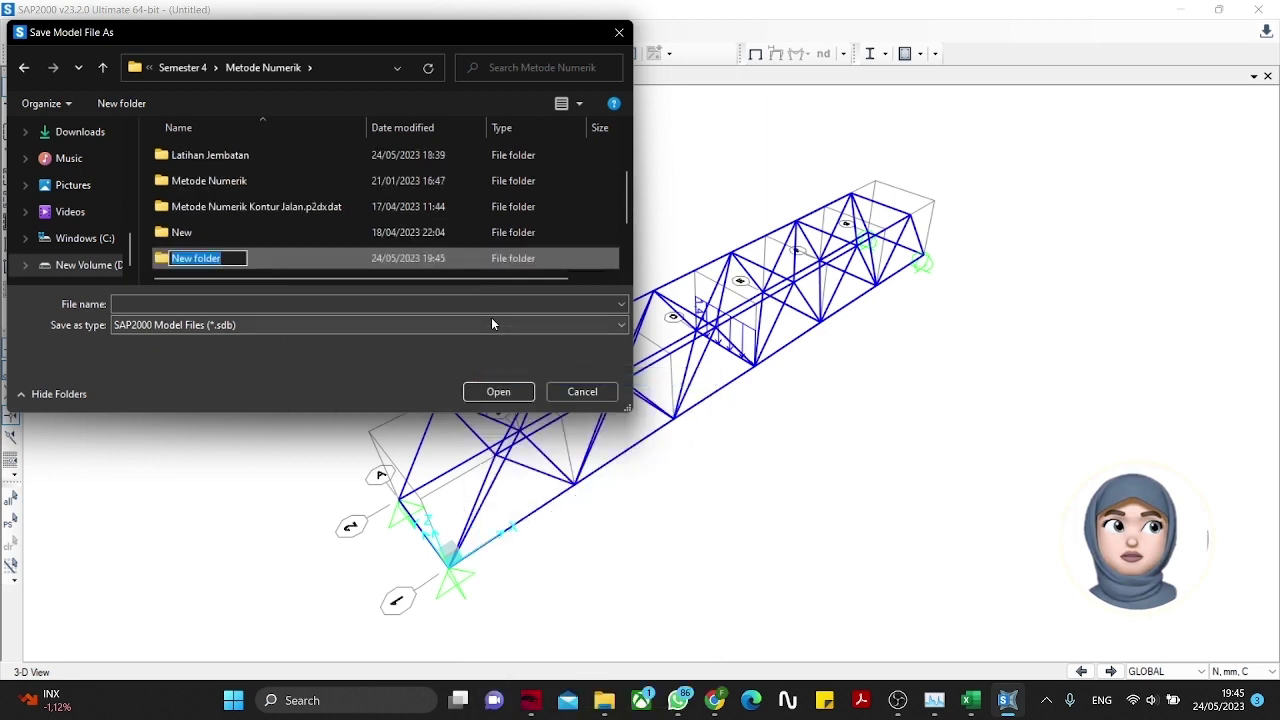
text(TUGAS )
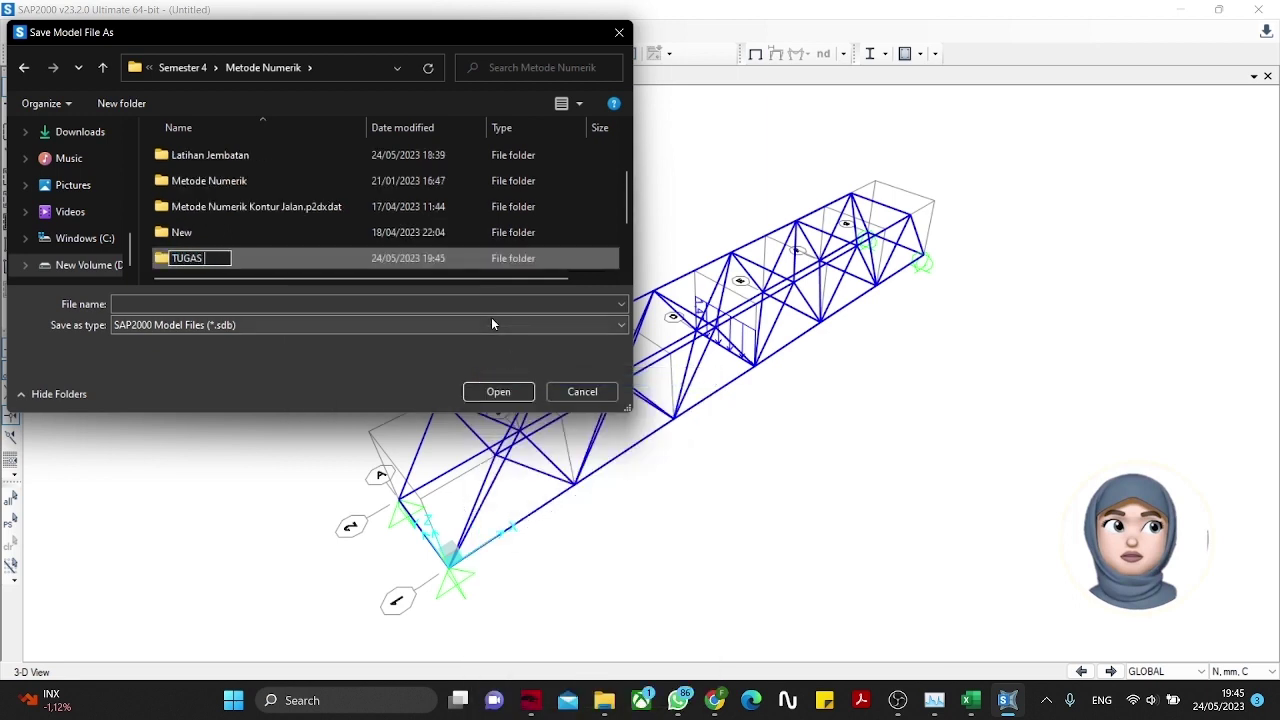
text(BESAR KELOM)
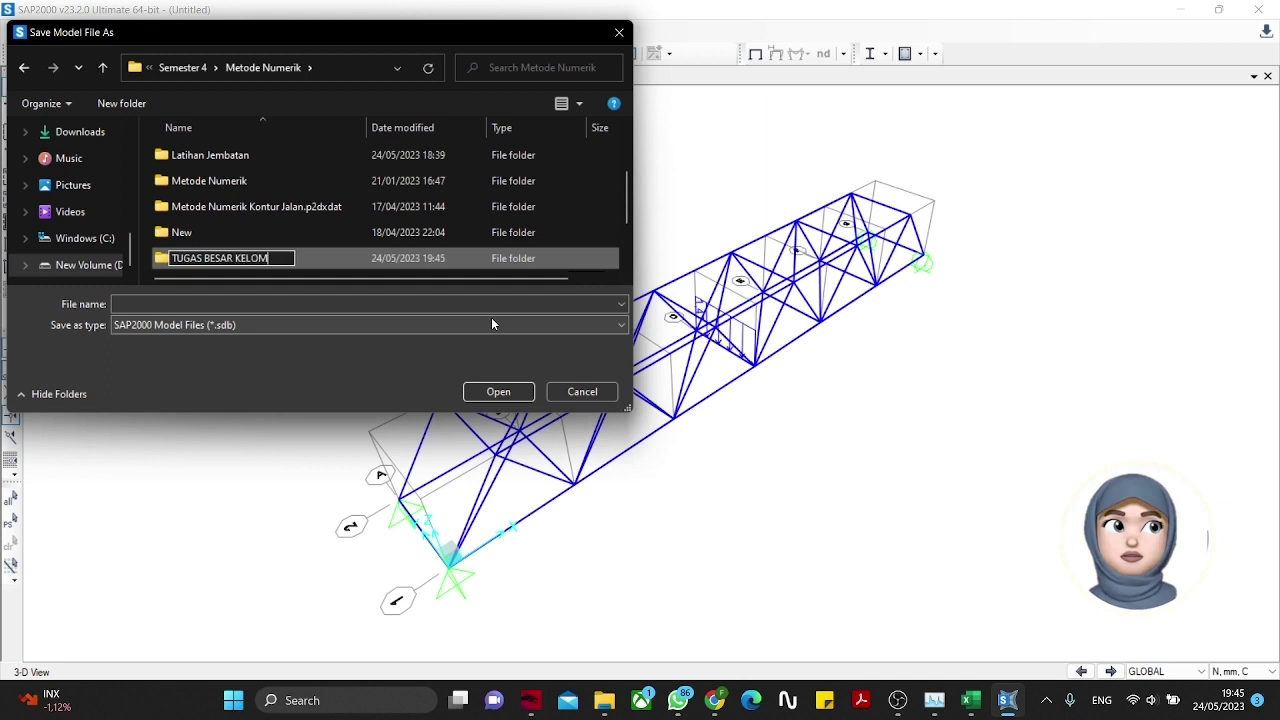
text(POK 3 KELAS D21)
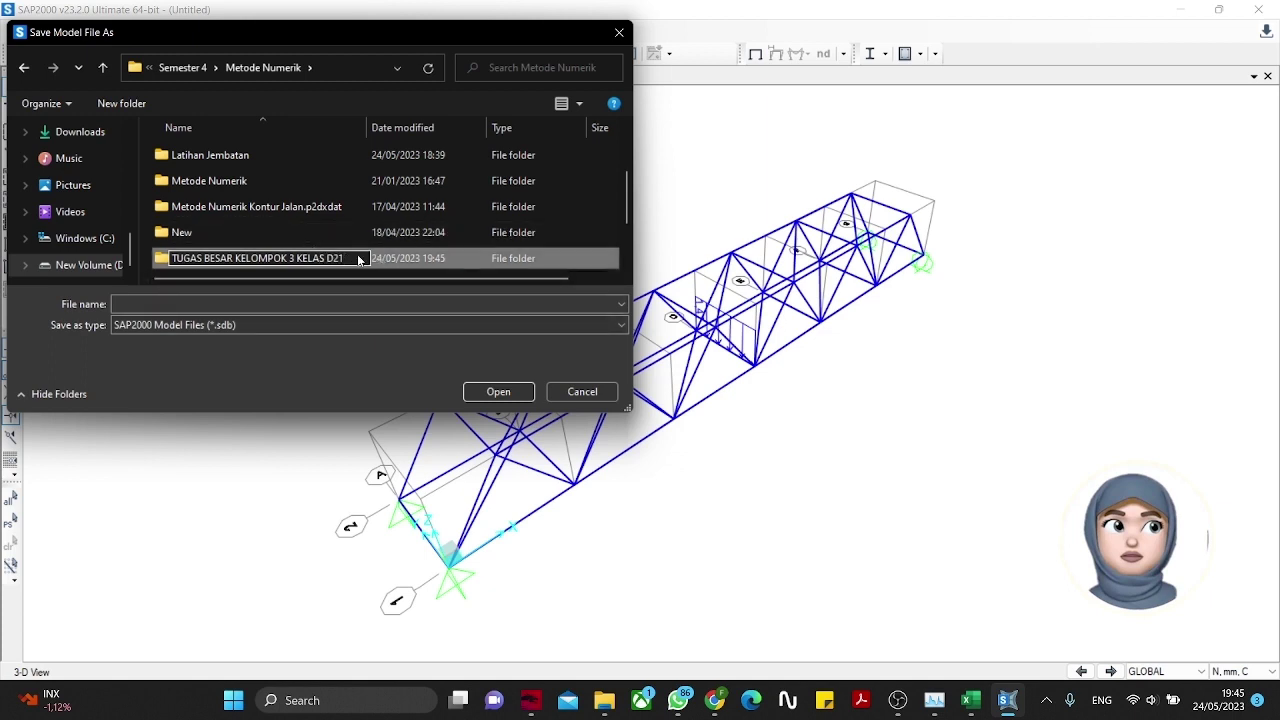
key(Return)
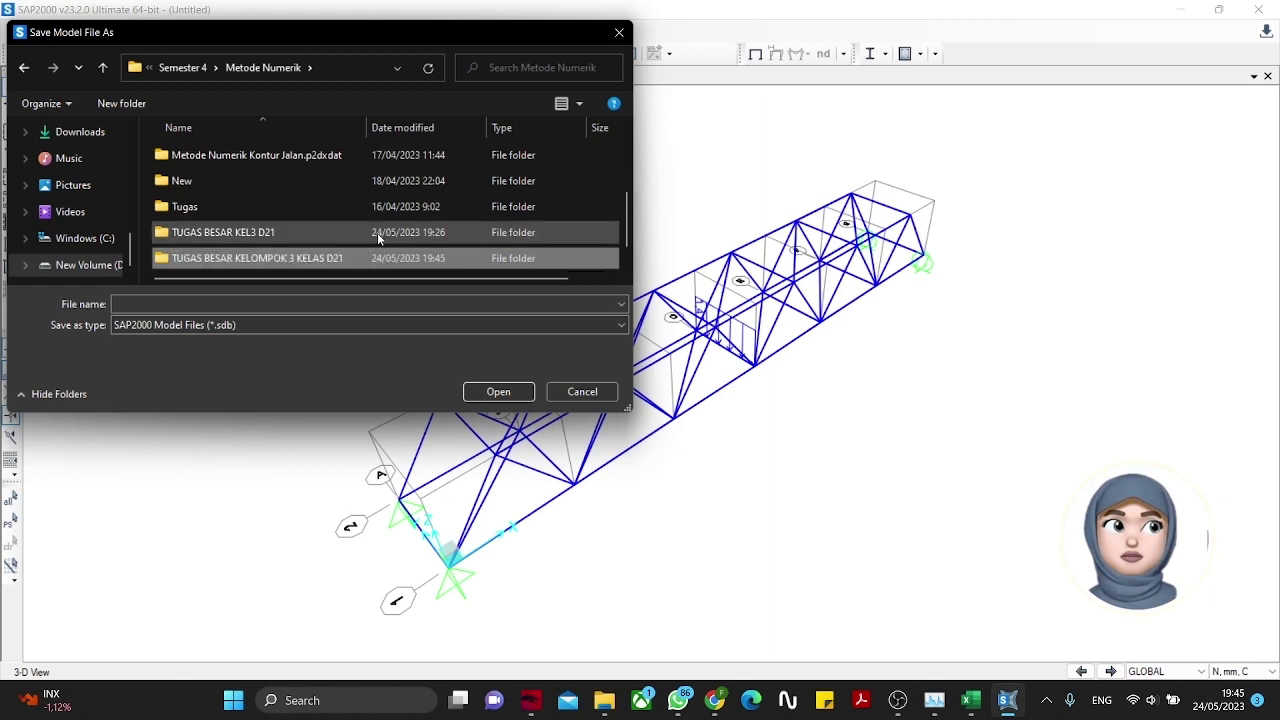
Step: Save the model in that new folder as 'ANALISIS JEMBATAN KEL3 D21'
double_click(377, 232)
click(172, 67)
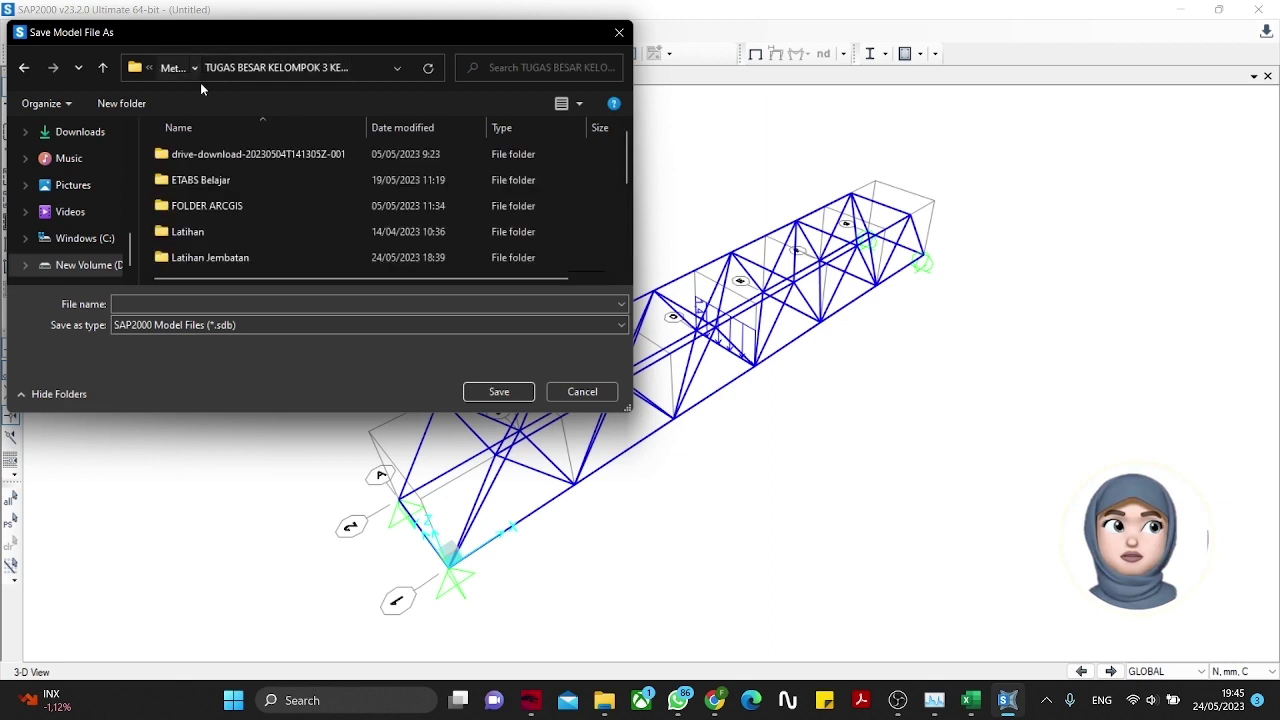
scroll(264, 166, down, 2)
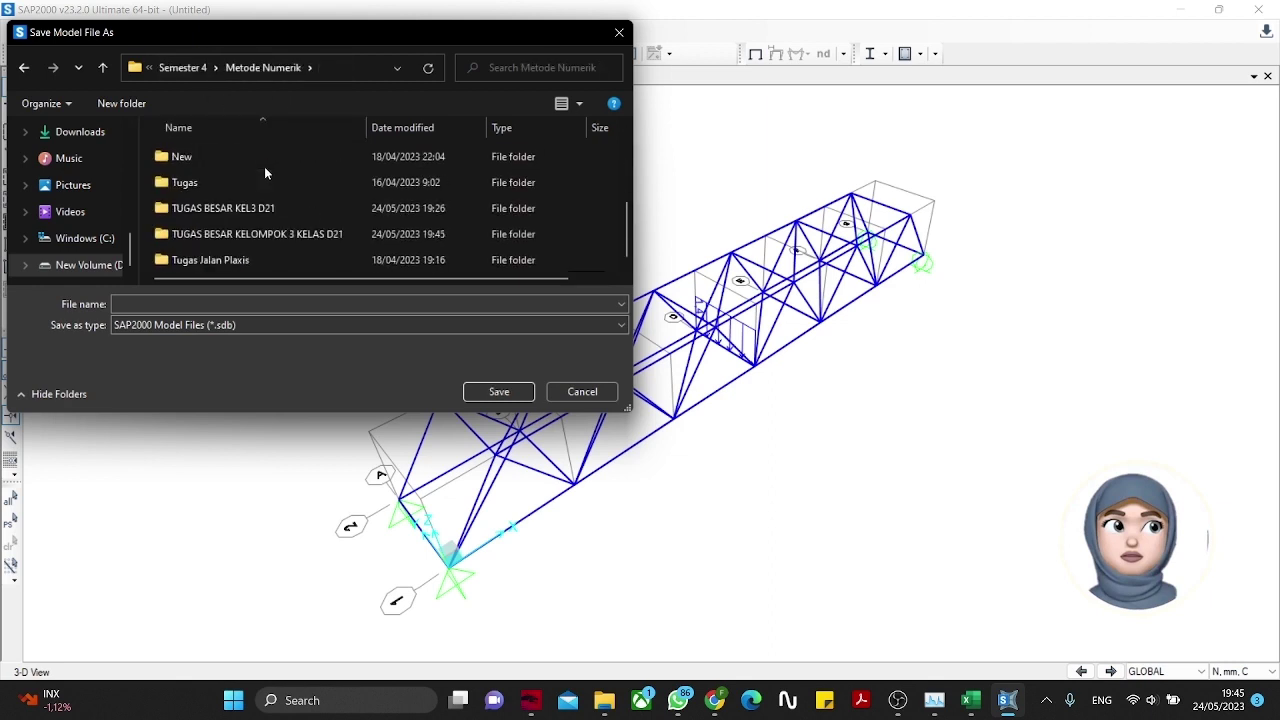
double_click(260, 232)
click(216, 304)
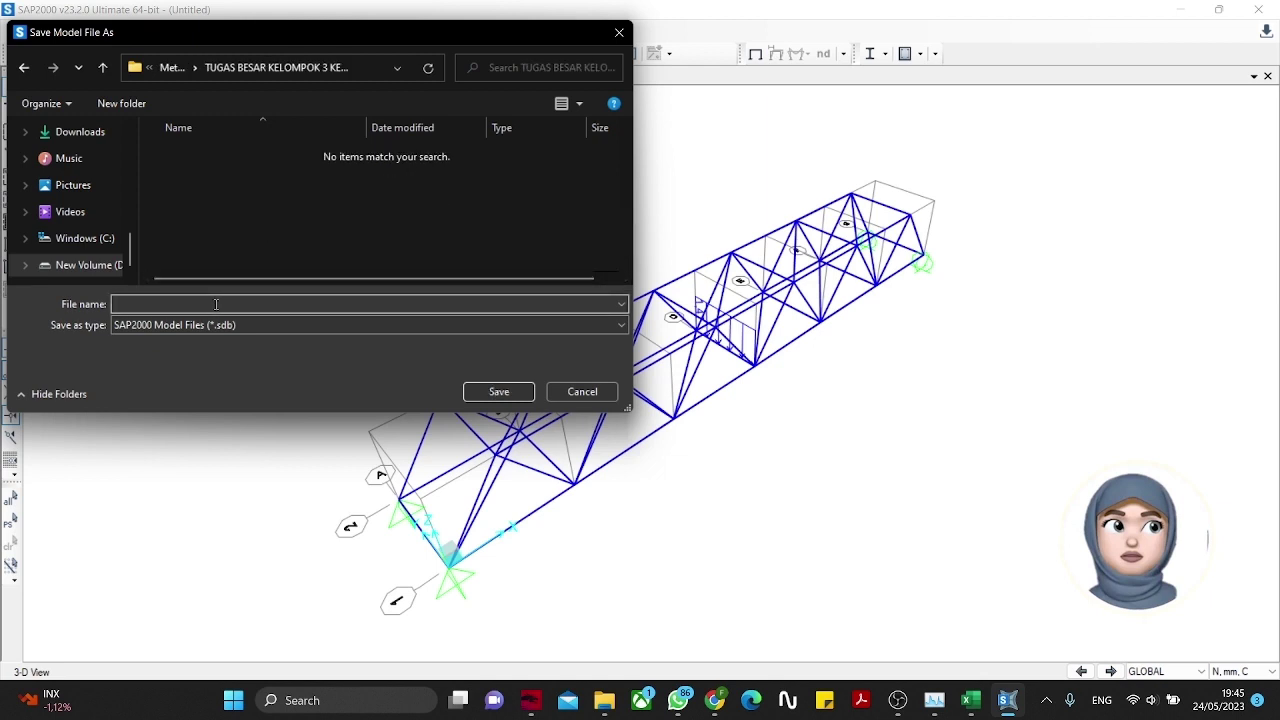
text(ANALISIS JEMBATAN KEL3 D21)
click(488, 391)
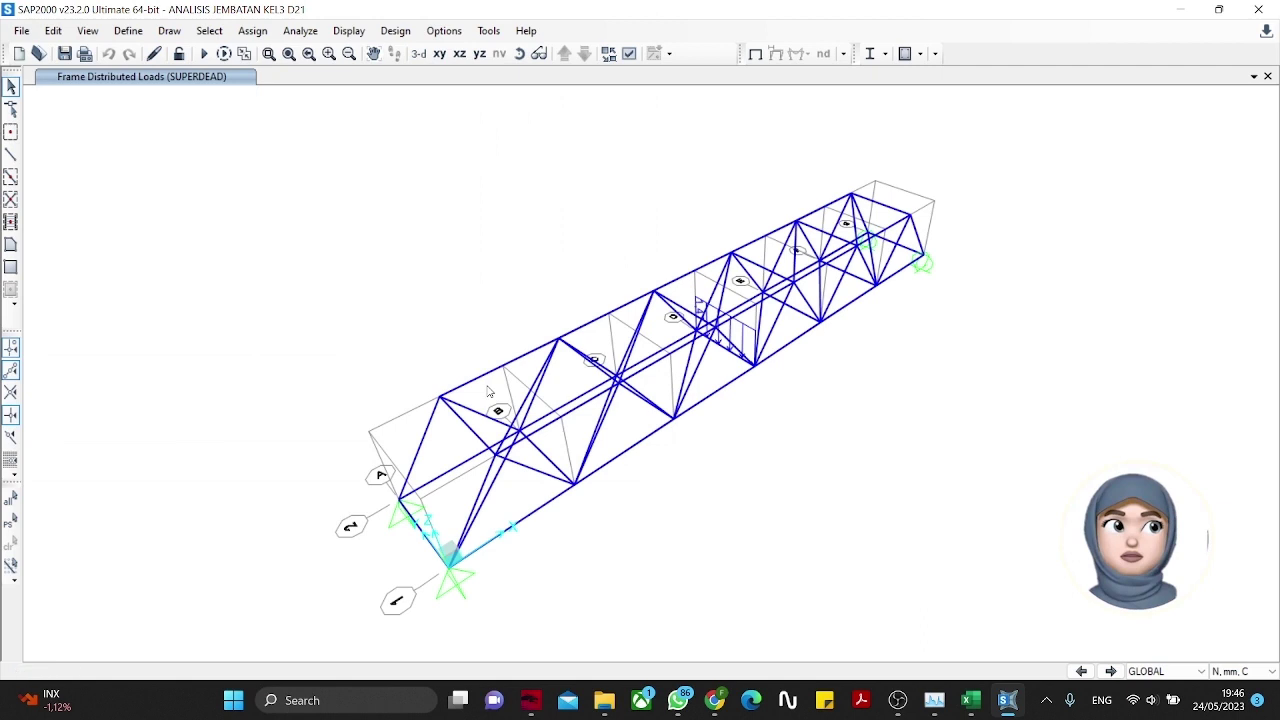
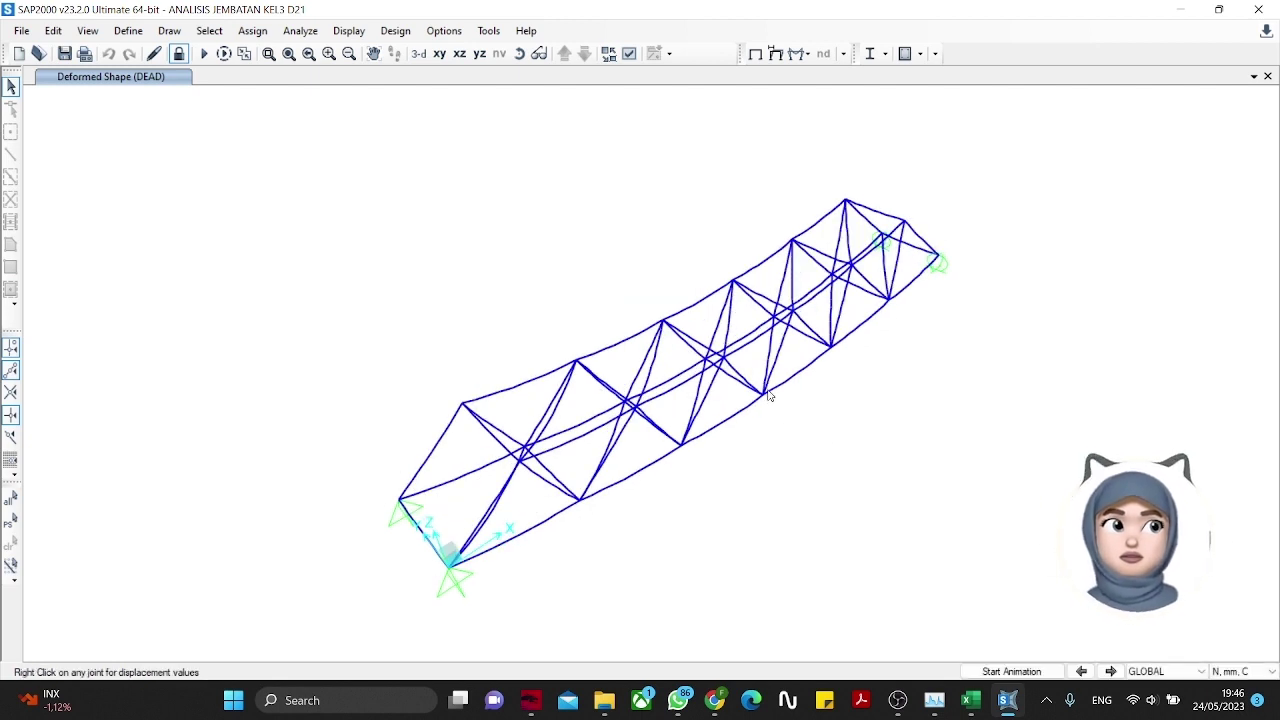
Step: Display the truss's deformed shape for the SUPERDEAD load case
mouse_move(763, 396)
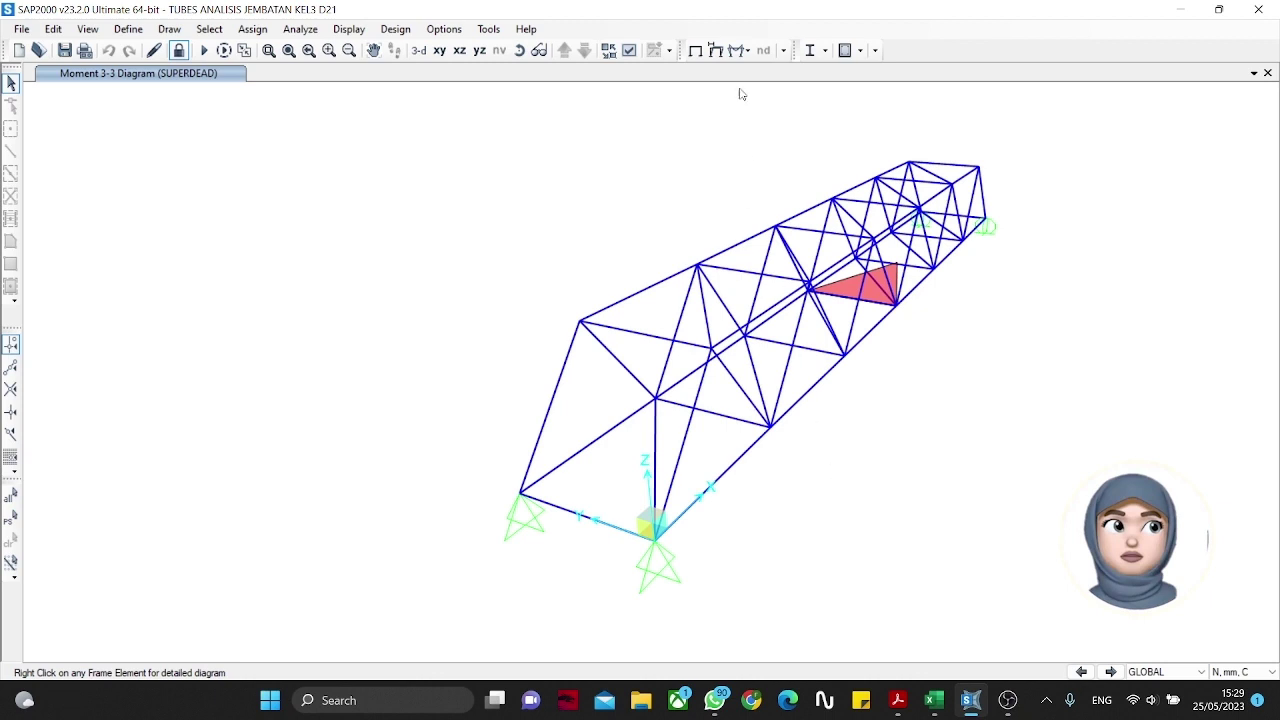
click(700, 52)
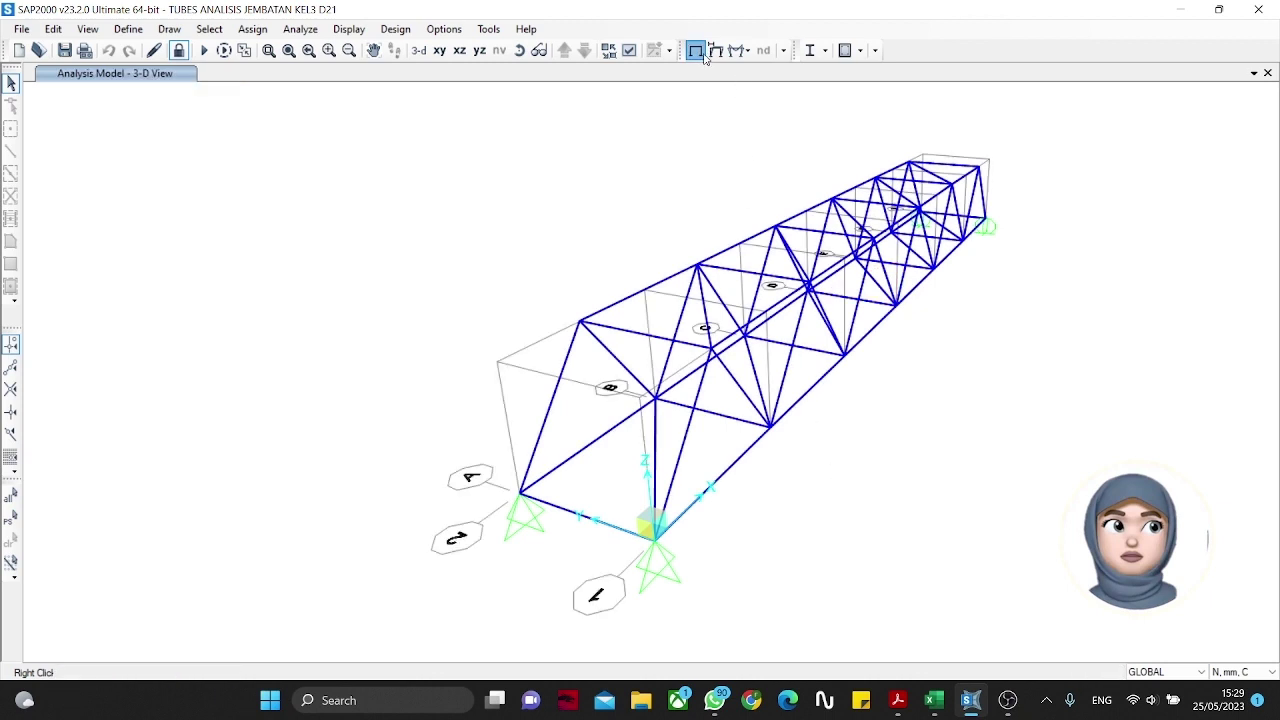
click(720, 50)
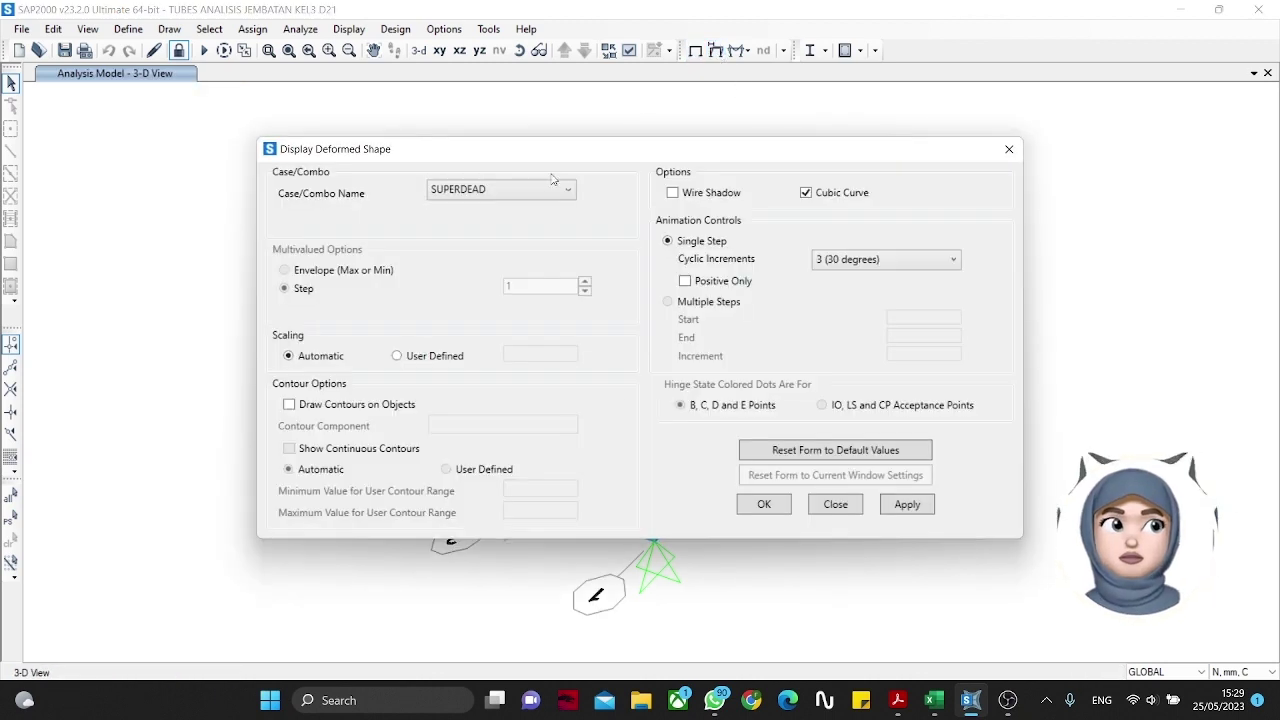
click(540, 191)
click(470, 223)
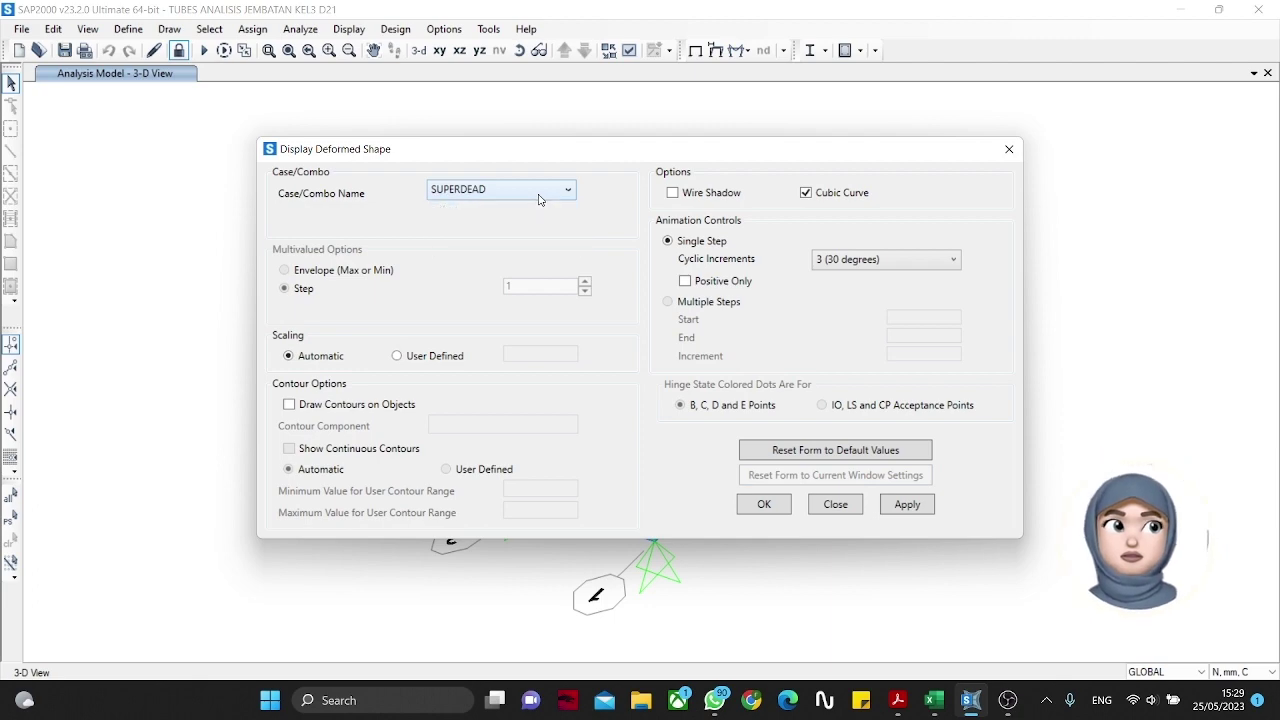
click(772, 506)
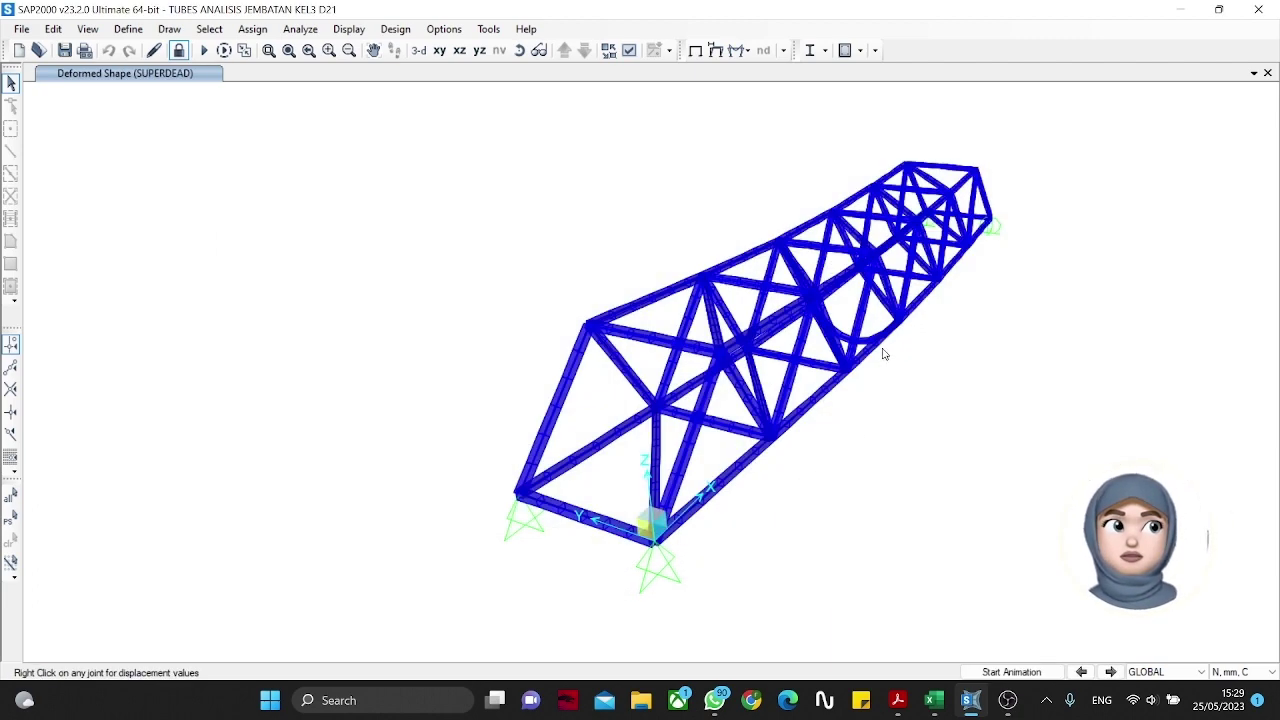
Step: Read joint 5's displacements under SUPERDEAD and recenter the truss view
right_click(900, 322)
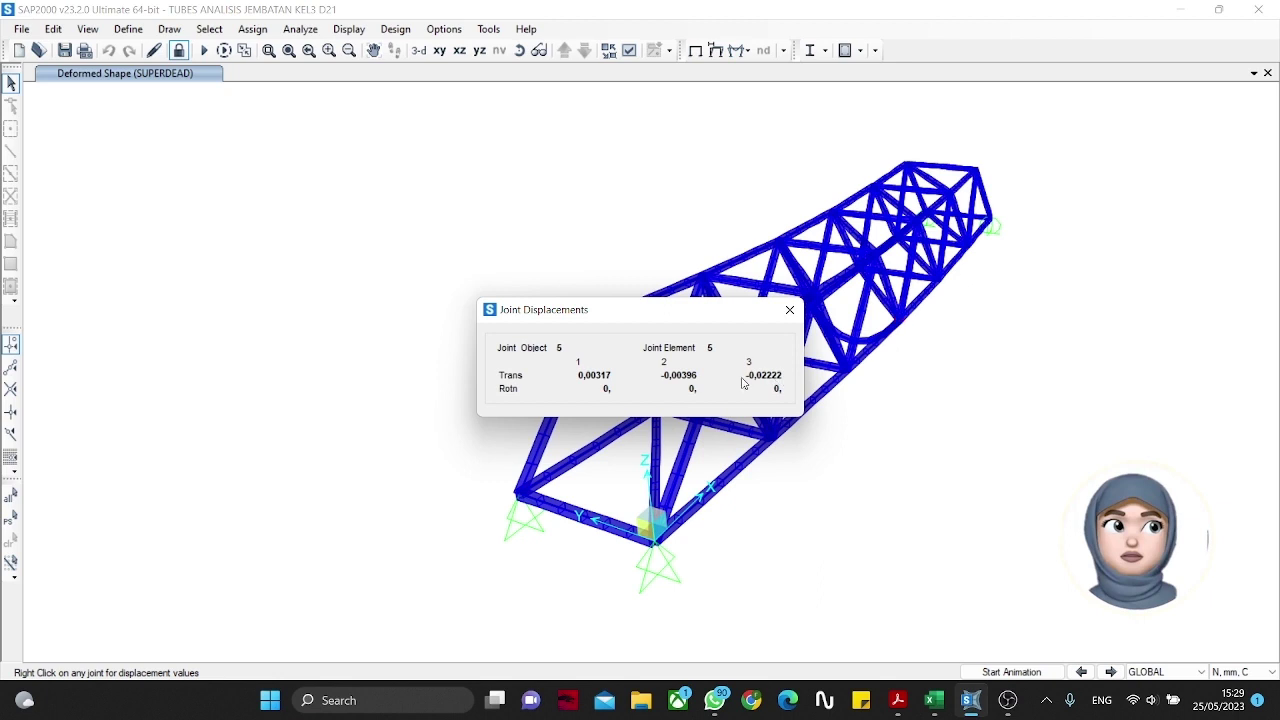
click(790, 310)
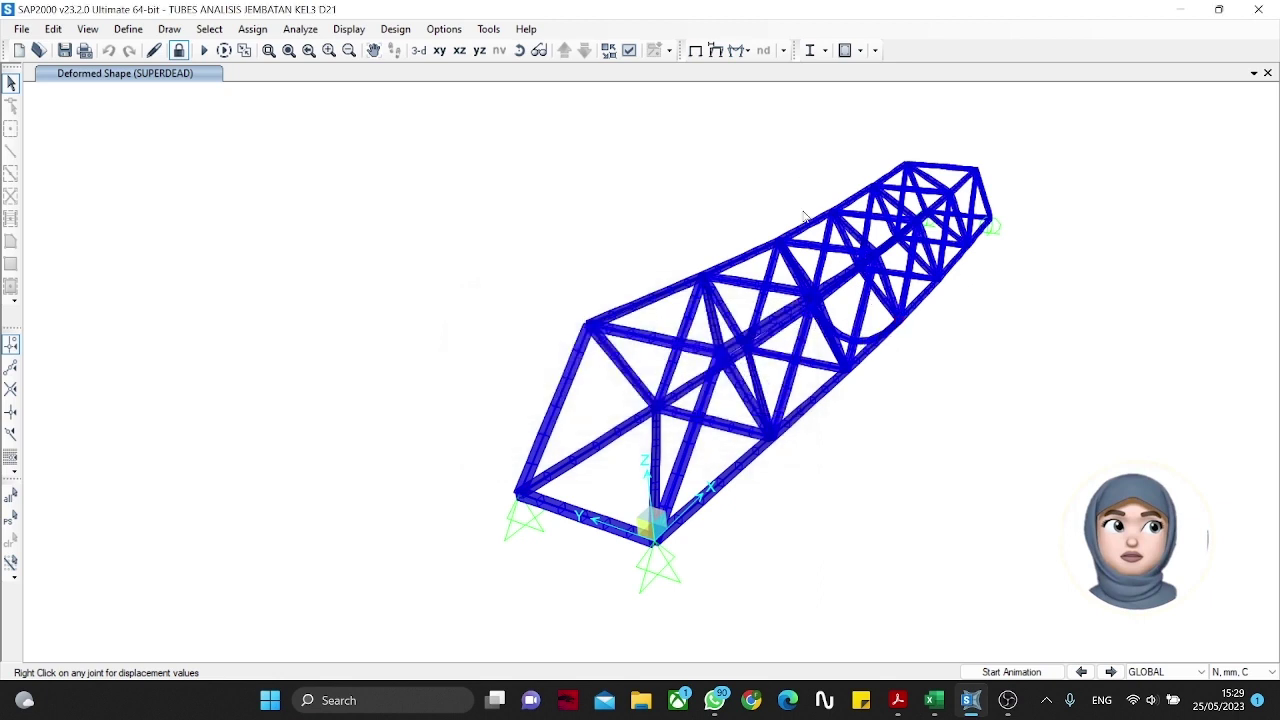
right_click(865, 340)
click(906, 312)
middle_drag(942, 328, 660, 413)
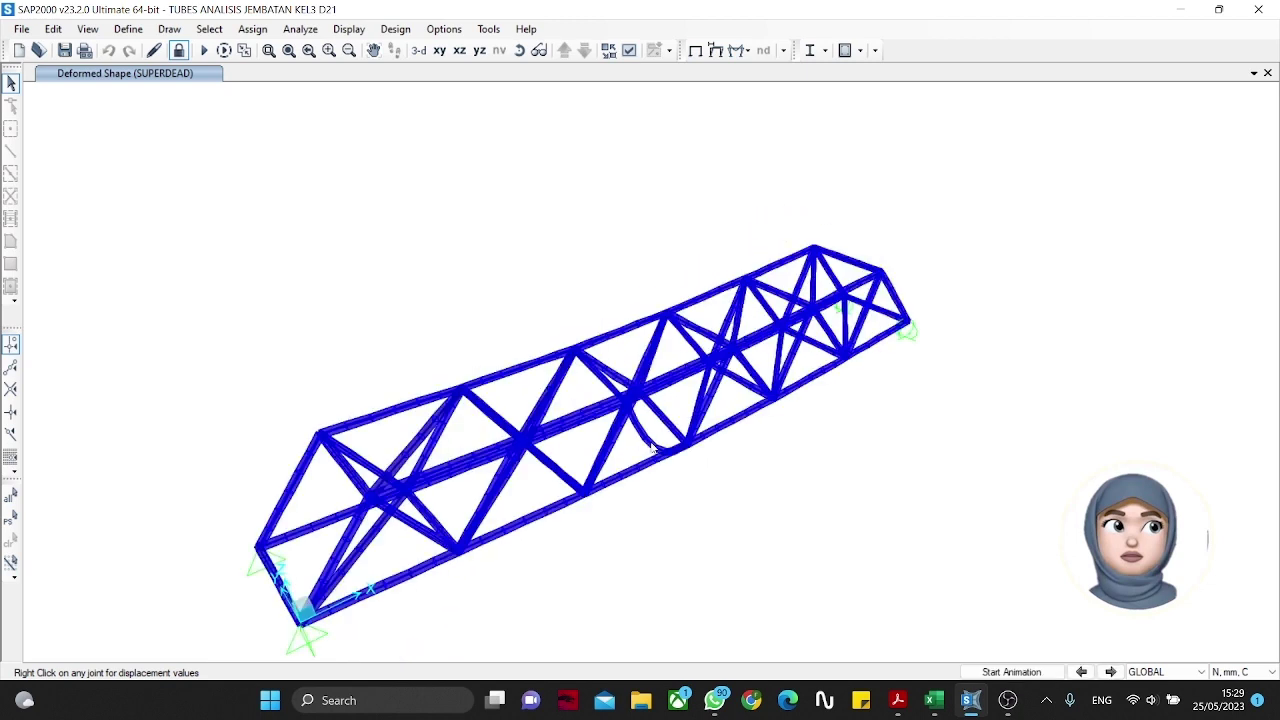
right_click(650, 450)
click(648, 438)
Step: Show SUPERDEAD joint reaction arrows at the bridge supports, with values such as 15
click(740, 55)
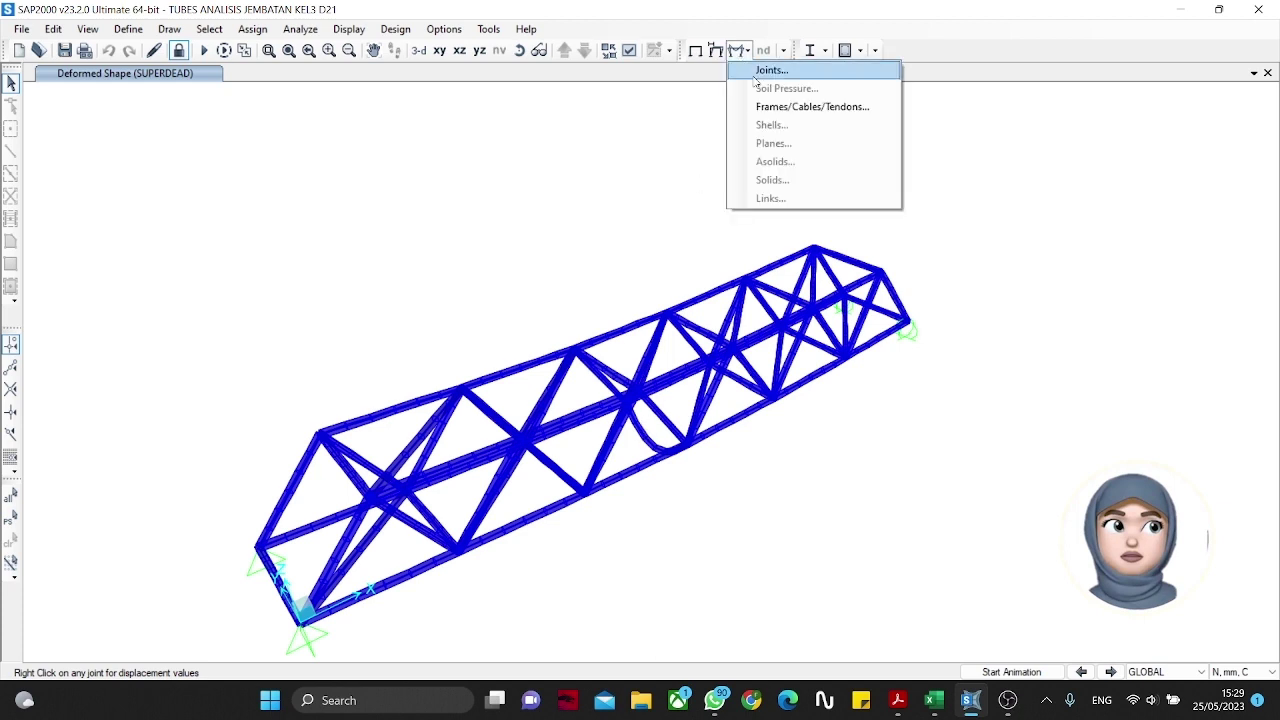
click(762, 70)
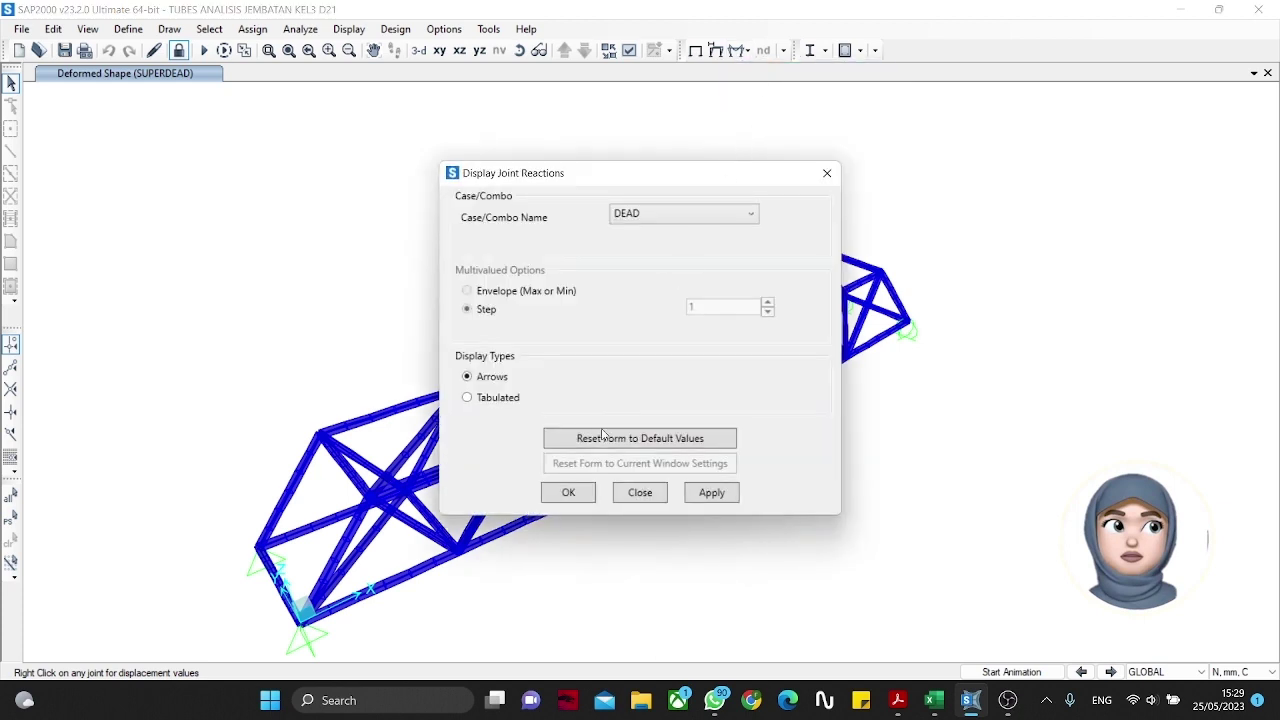
click(736, 215)
click(683, 251)
click(589, 496)
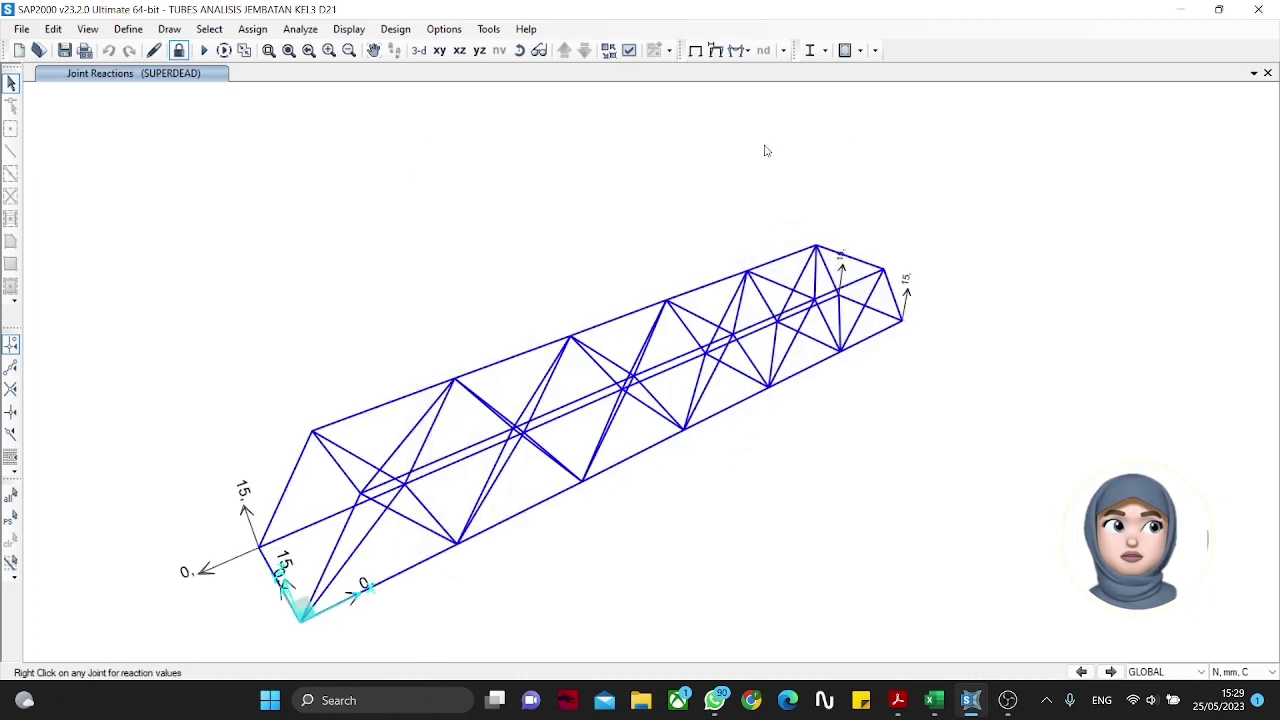
click(738, 50)
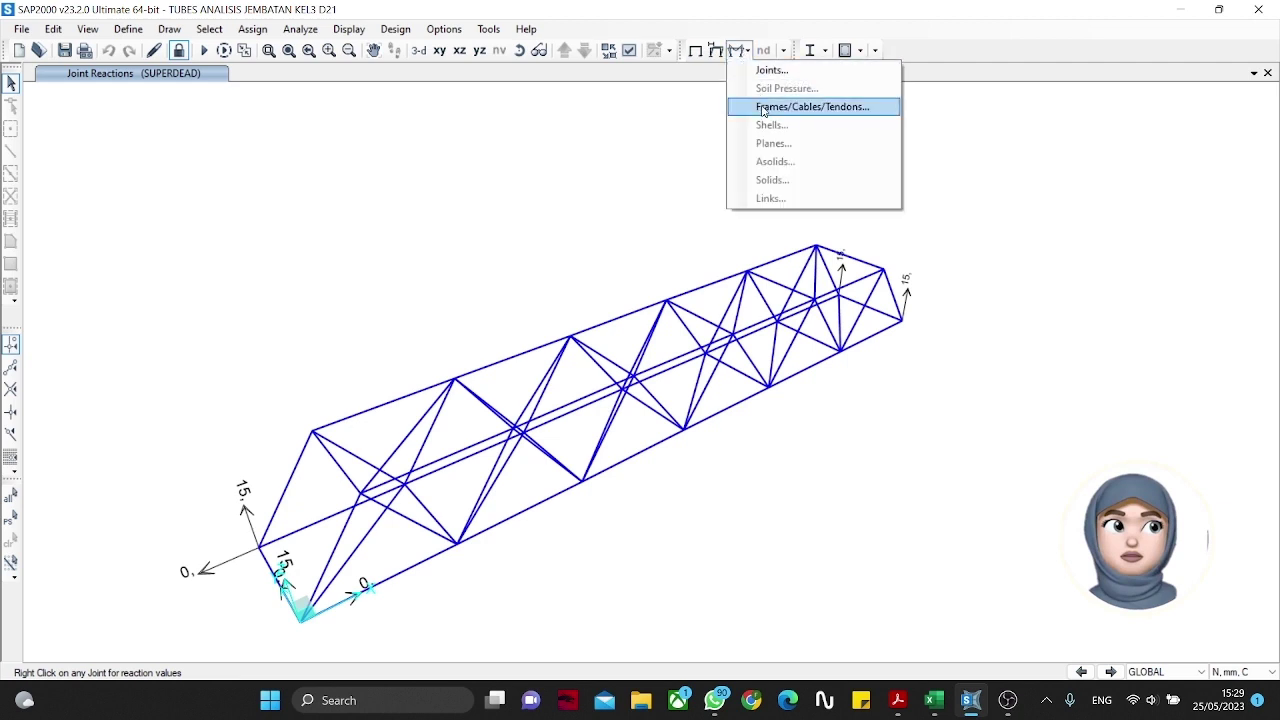
Step: Plot the SUPERDEAD axial force diagram and read member values like 53.571429 and -18.433554
click(790, 106)
click(509, 334)
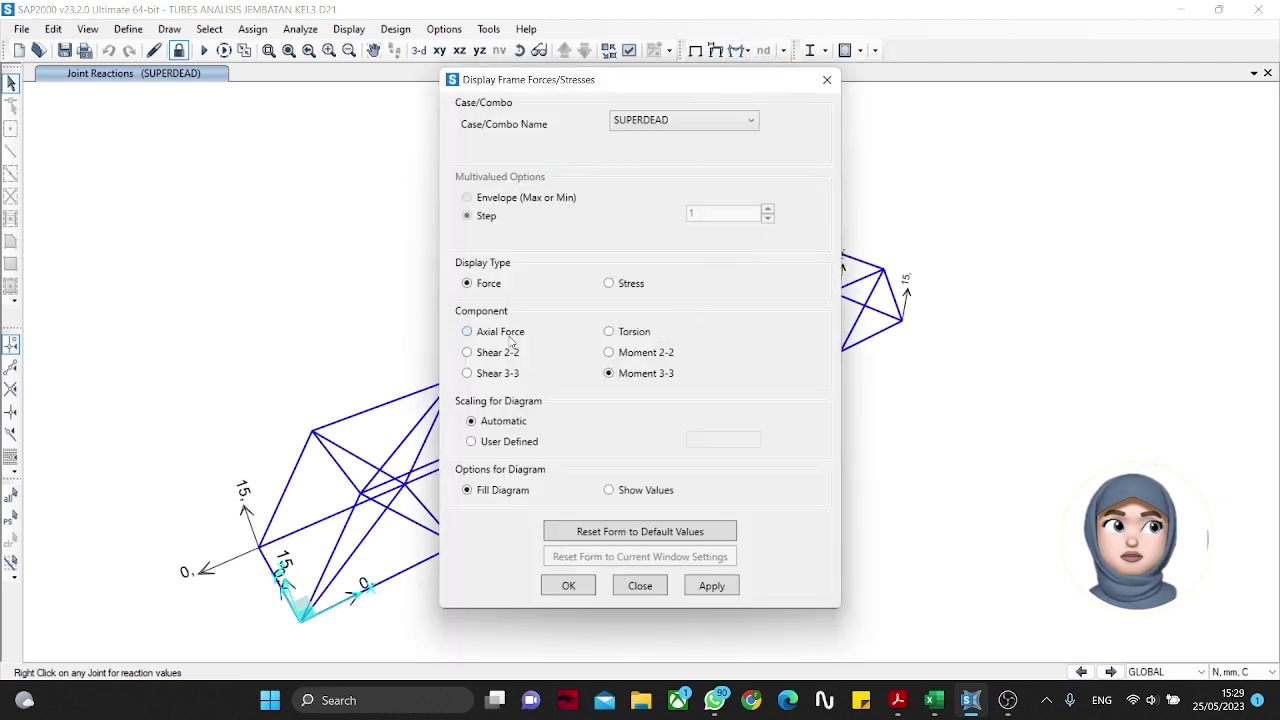
click(705, 586)
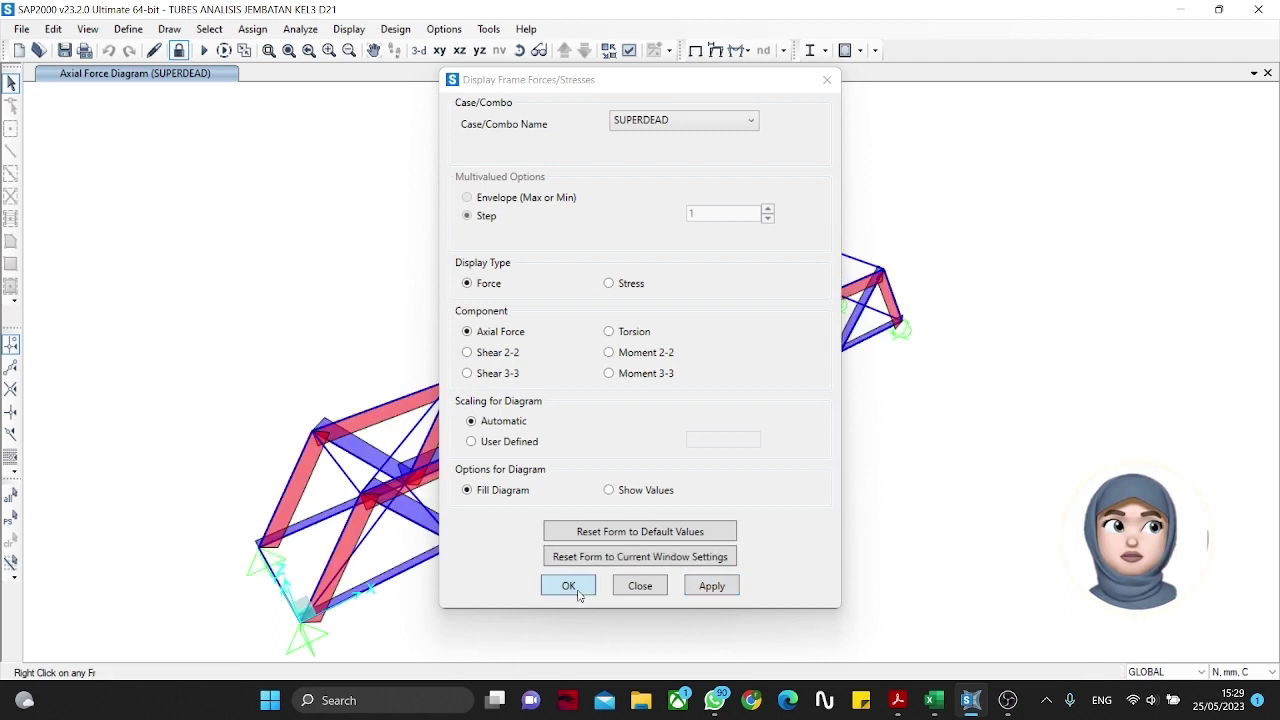
click(568, 588)
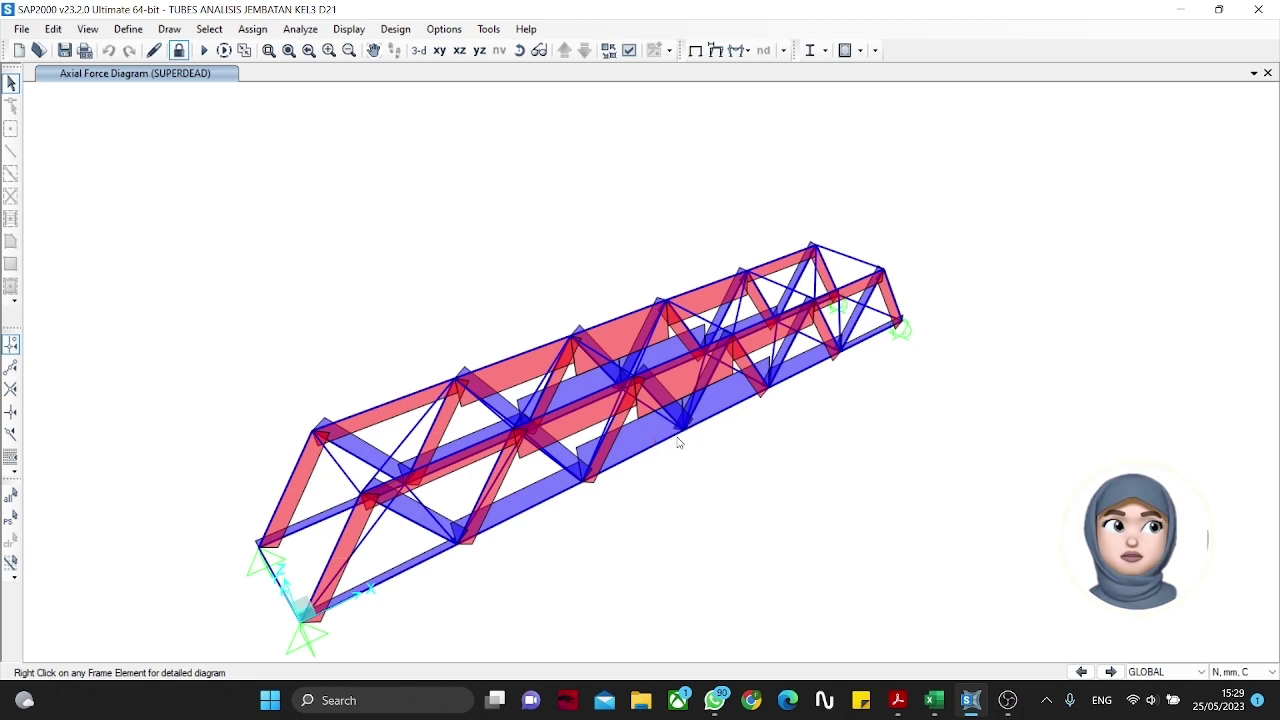
mouse_move(694, 431)
mouse_move(603, 403)
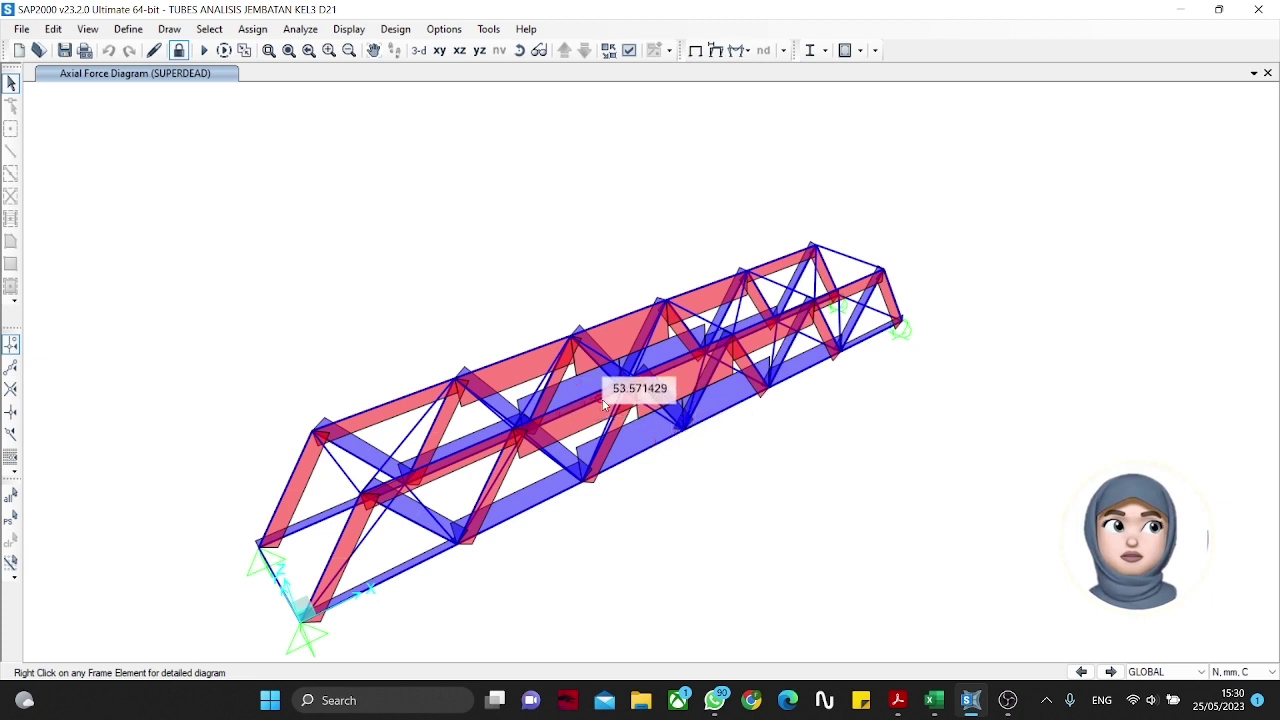
mouse_move(630, 386)
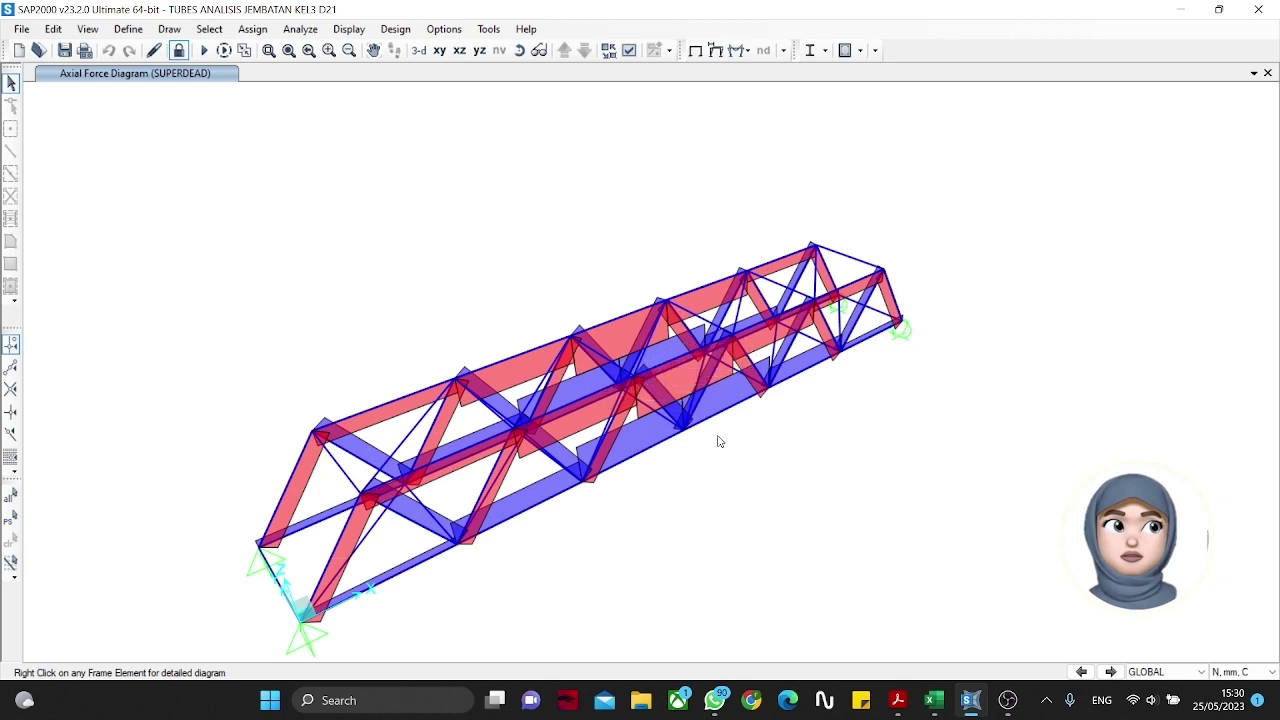
Step: Switch the frame force diagram to Shear 2-2 for SUPERDEAD
click(746, 50)
click(760, 107)
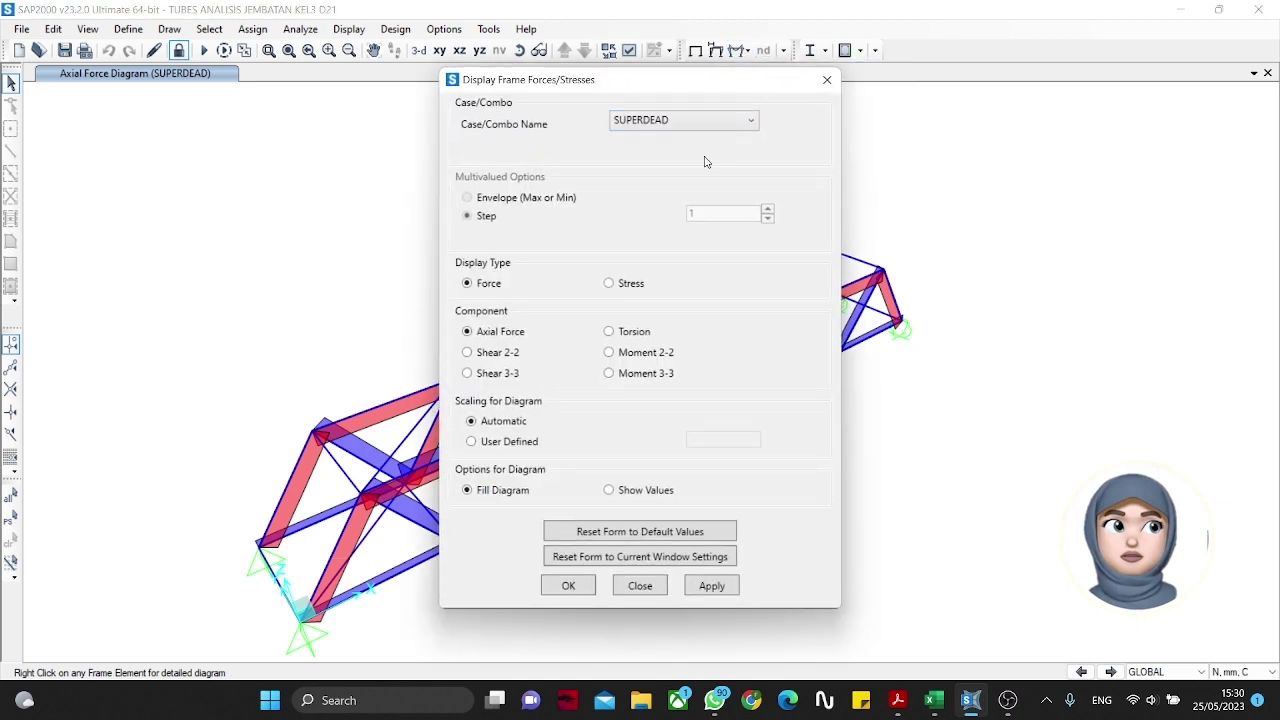
click(498, 358)
click(577, 583)
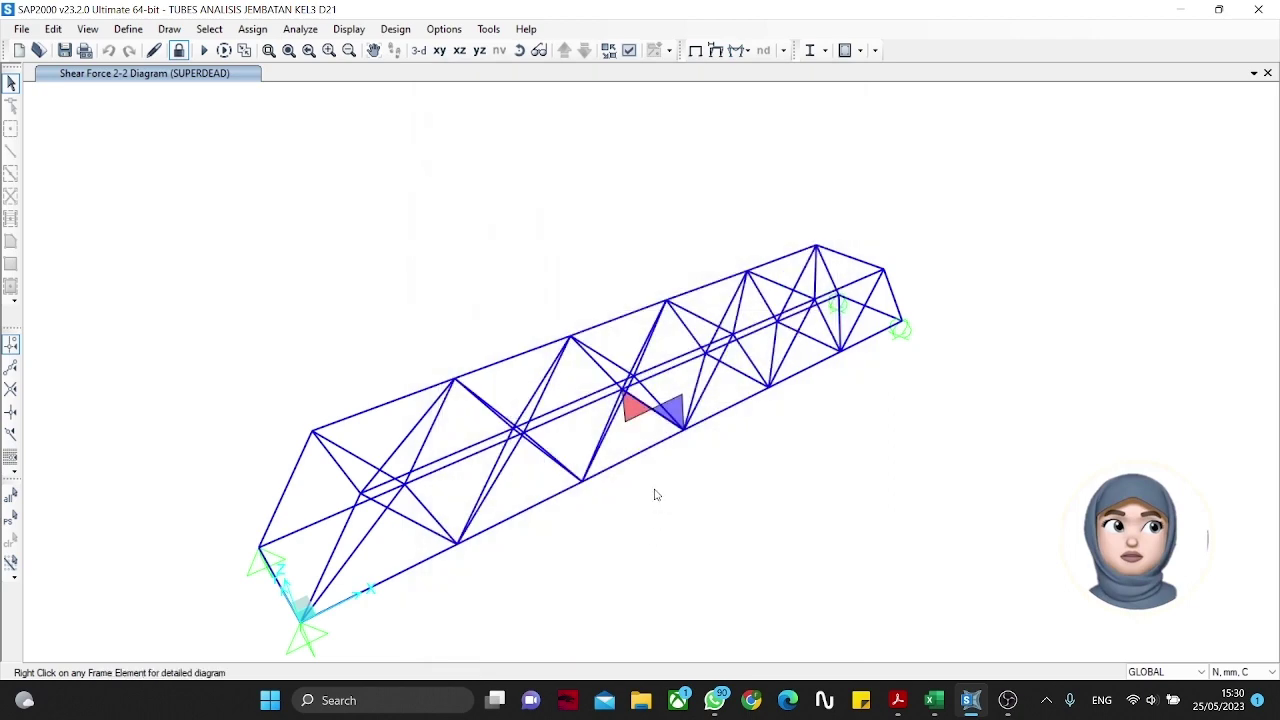
Step: View the bridge lengthwise and check frame S7's detailed diagrams, showing 30 N shear
shift+middle_drag(587, 443, 927, 343)
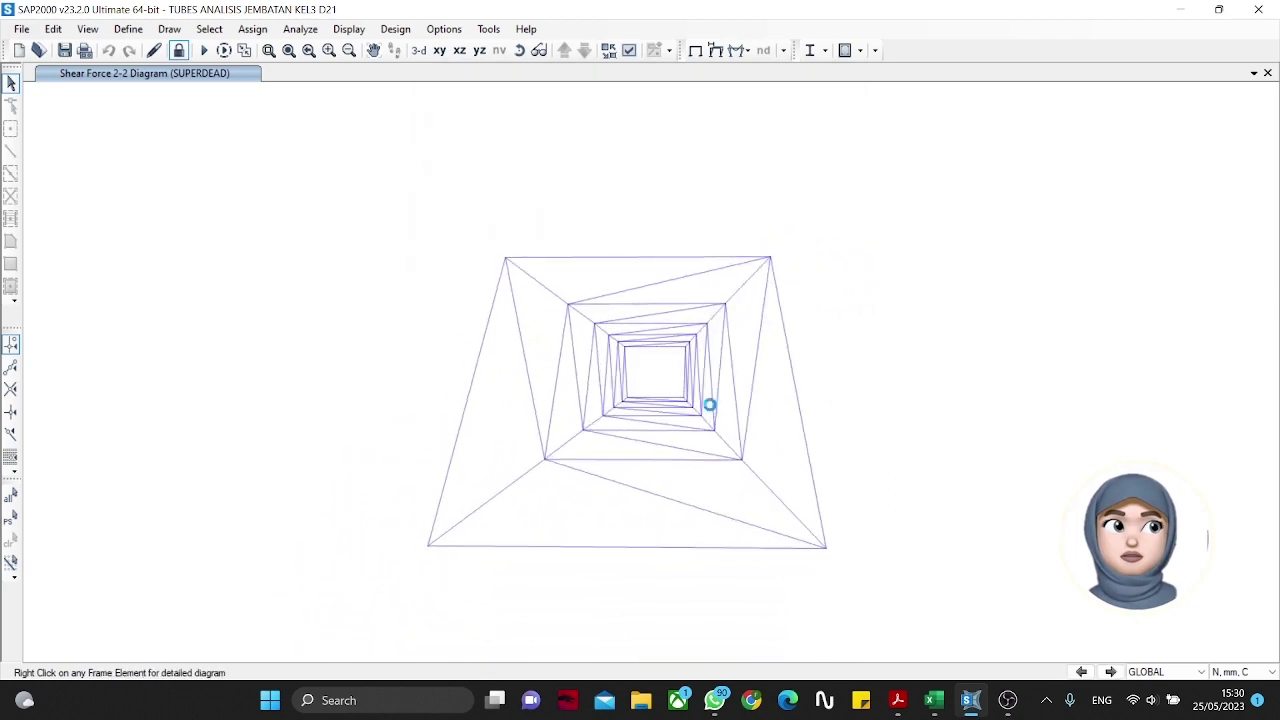
scroll(689, 406, up, 5)
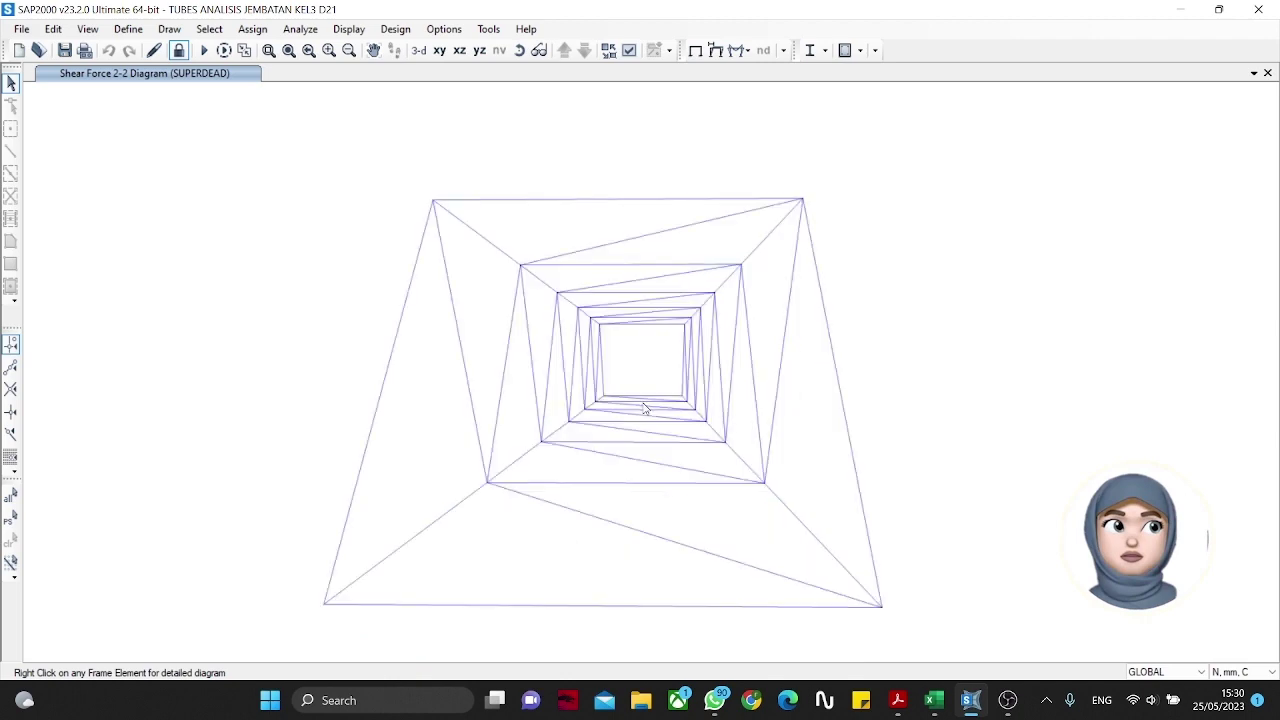
scroll(644, 407, up, 3)
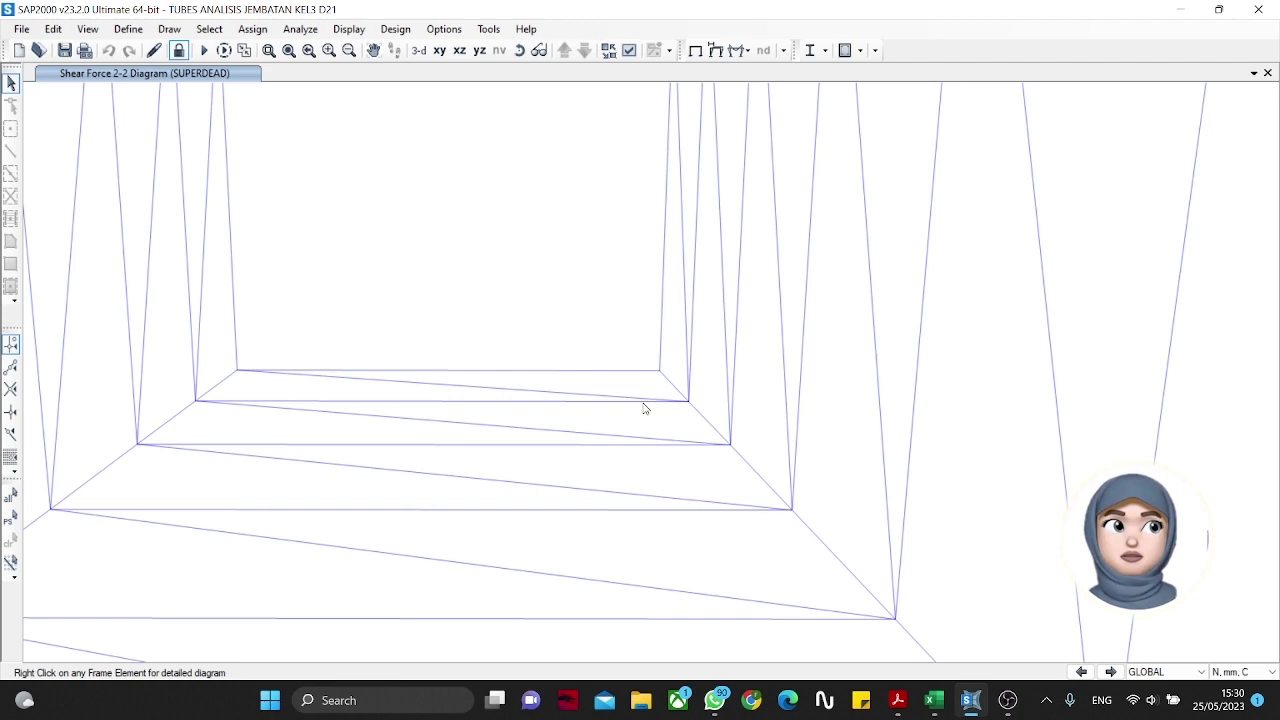
scroll(644, 407, down, 5)
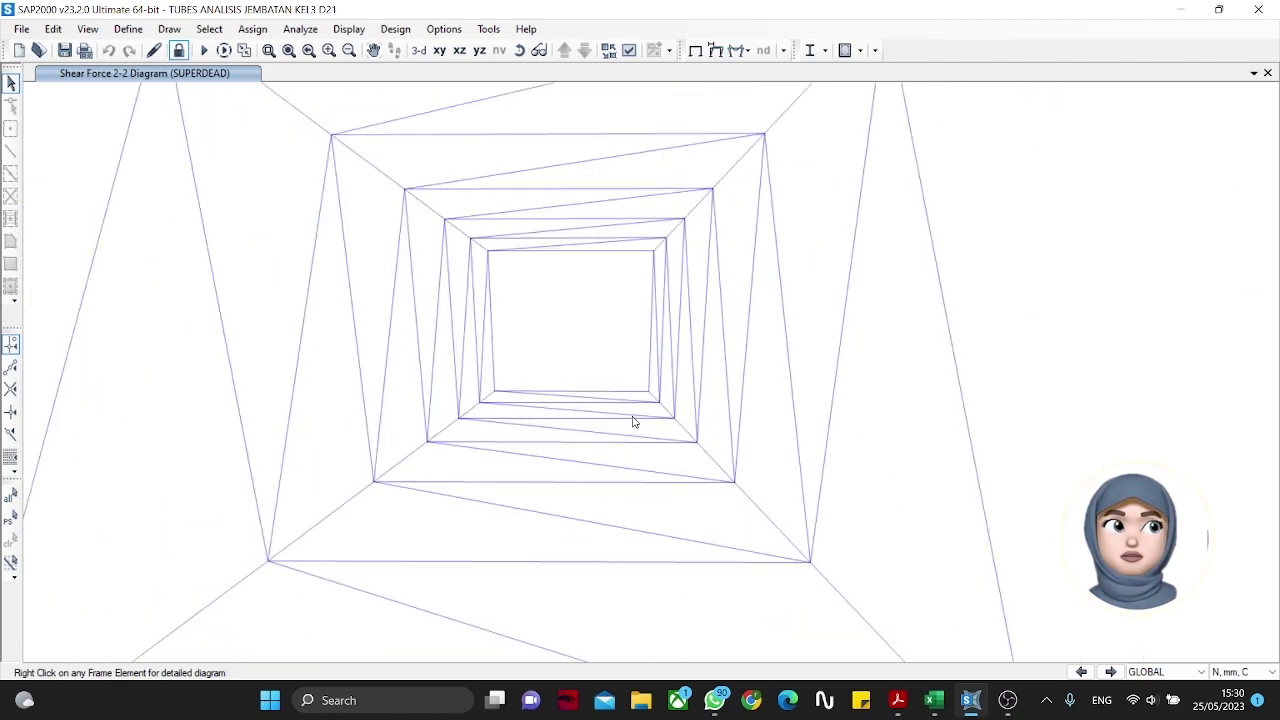
click(640, 418)
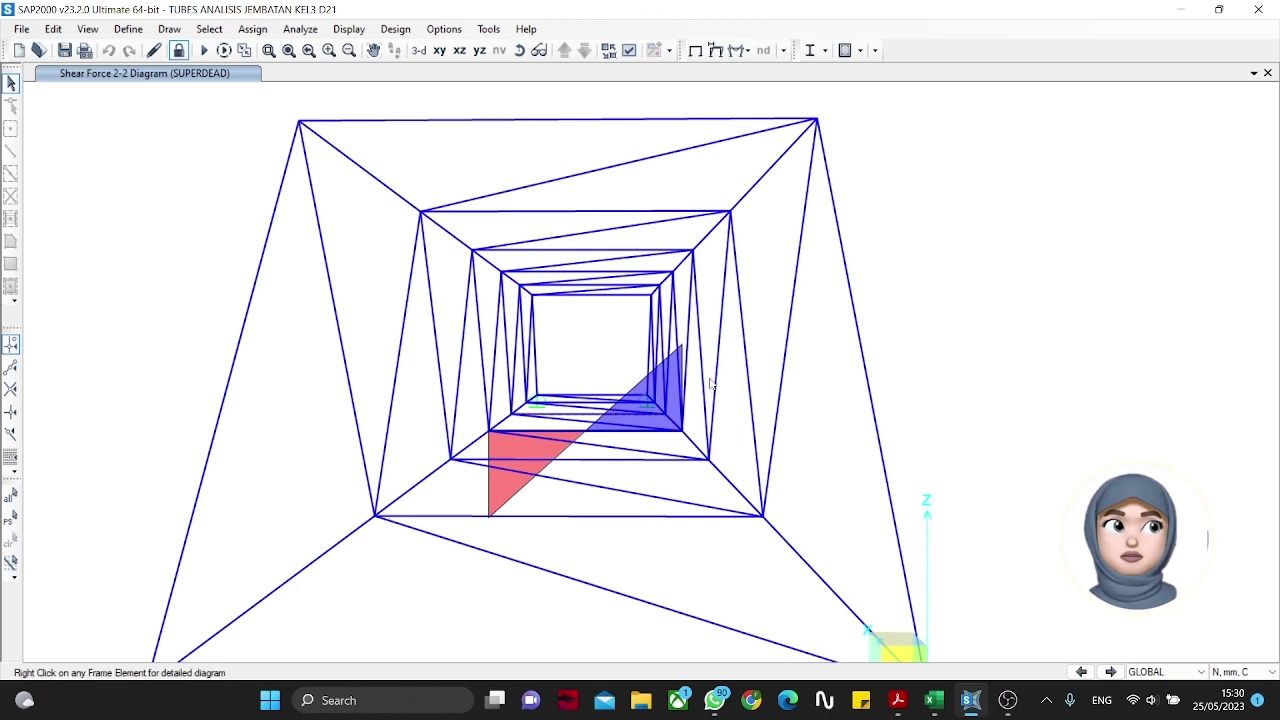
mouse_move(650, 430)
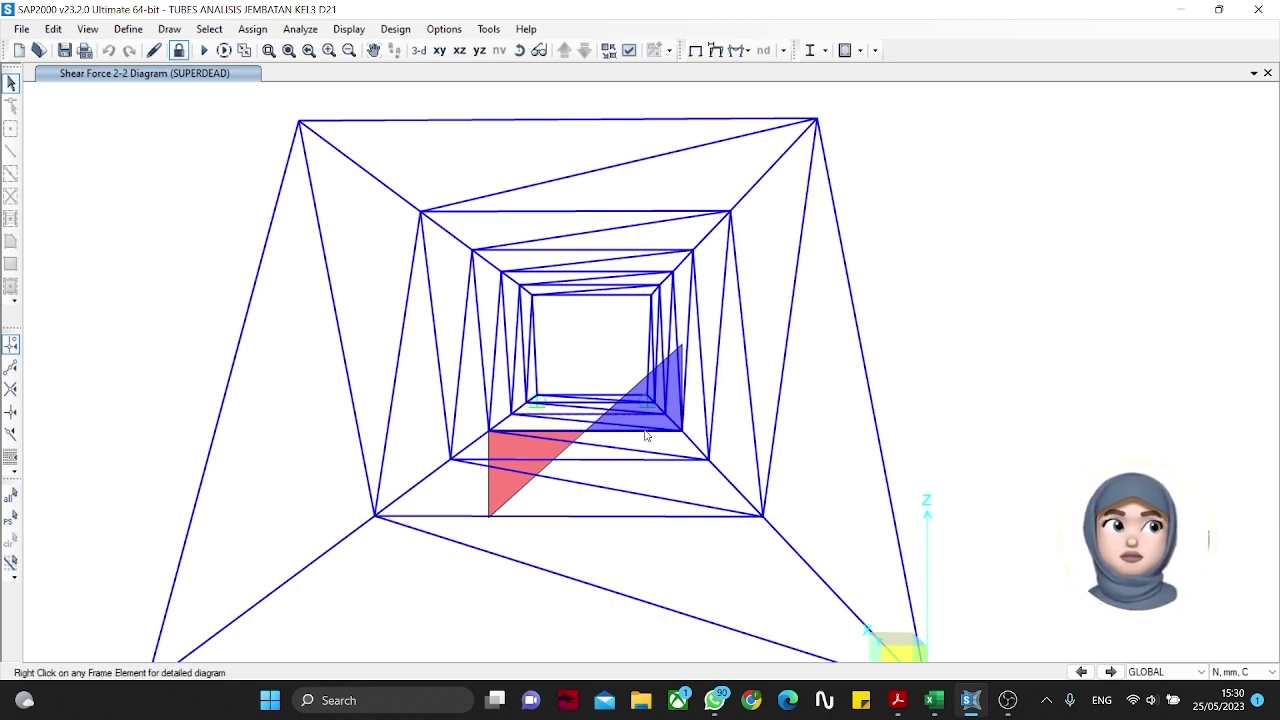
right_click(646, 434)
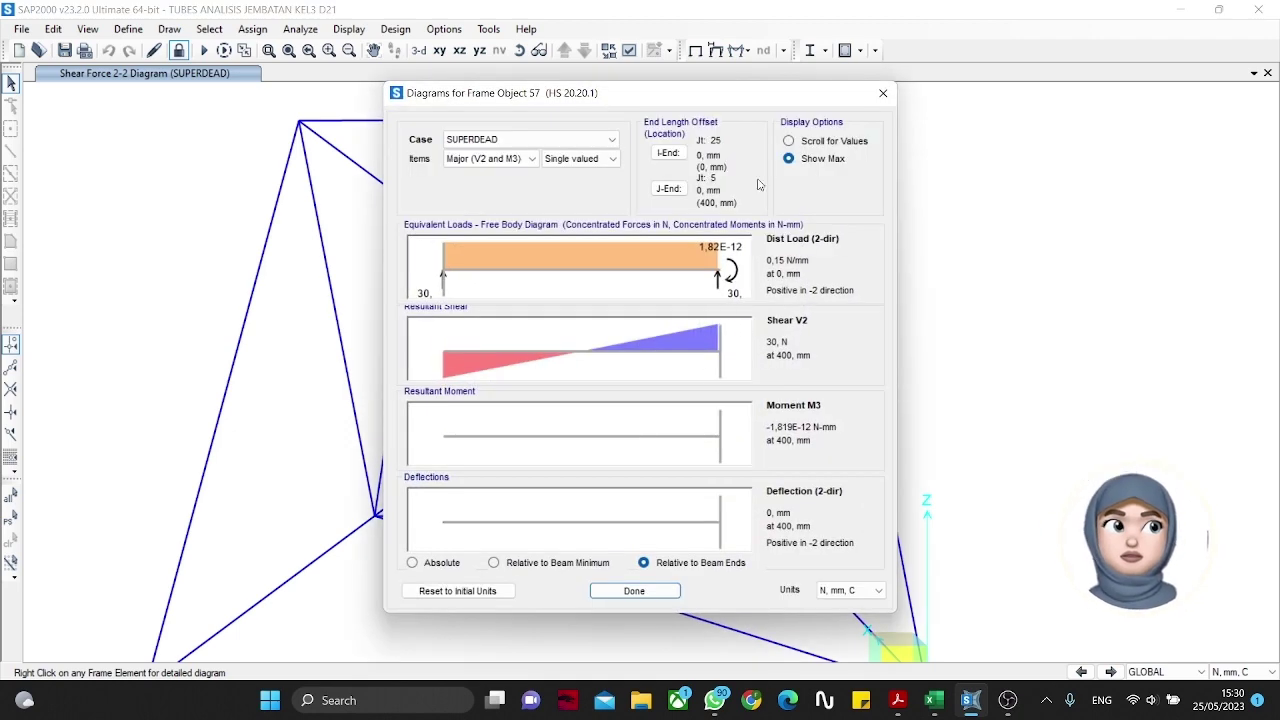
click(883, 92)
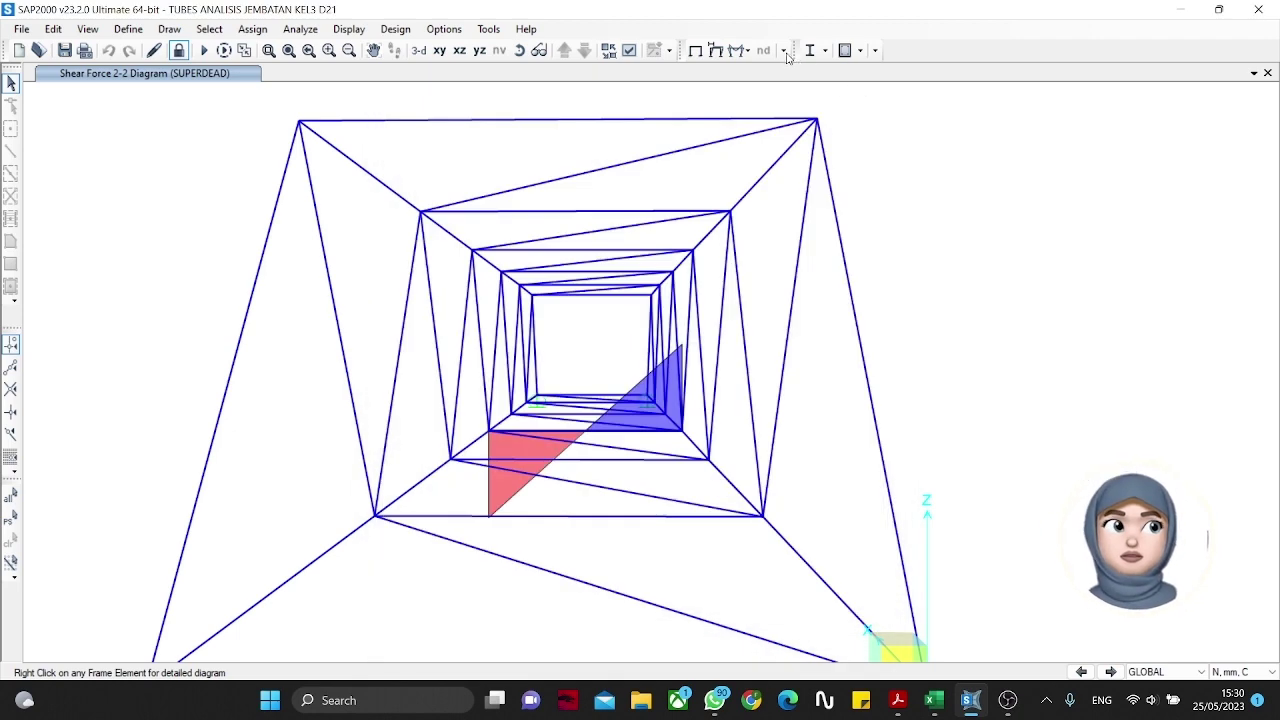
Step: Replace the shear diagram with the SUPERDEAD Moment 3-3 diagram
click(786, 52)
click(785, 106)
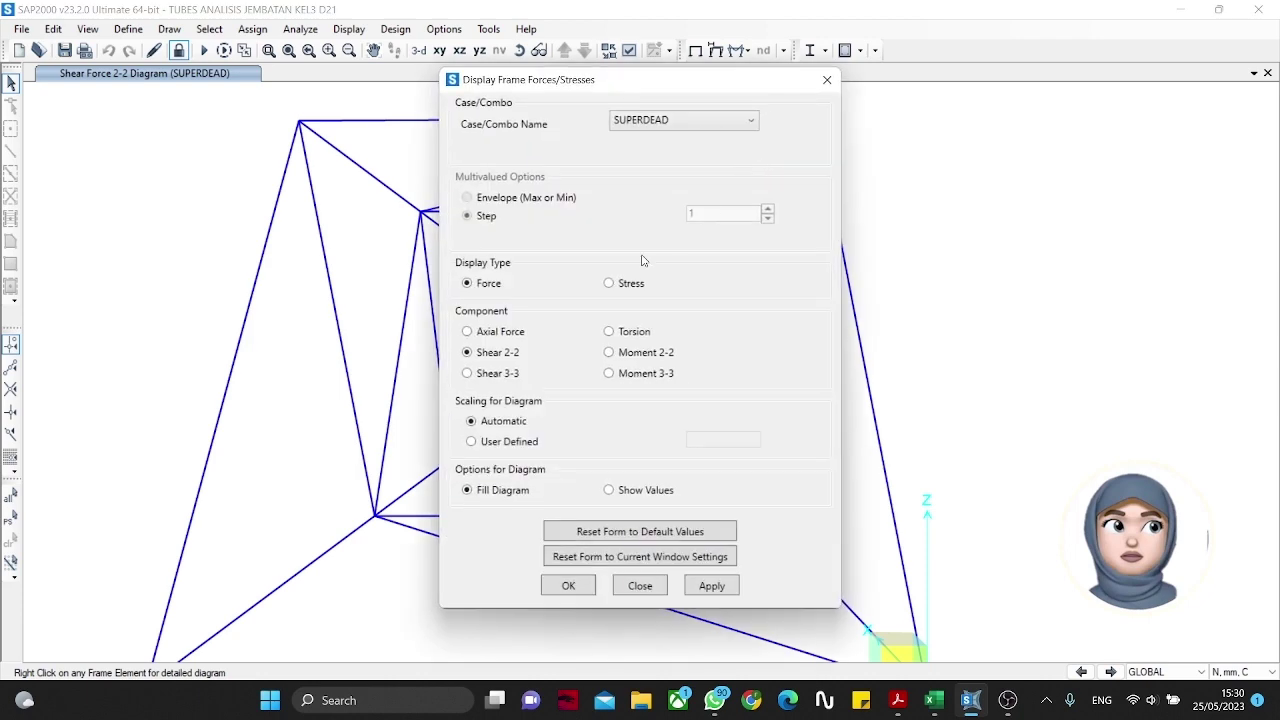
click(575, 582)
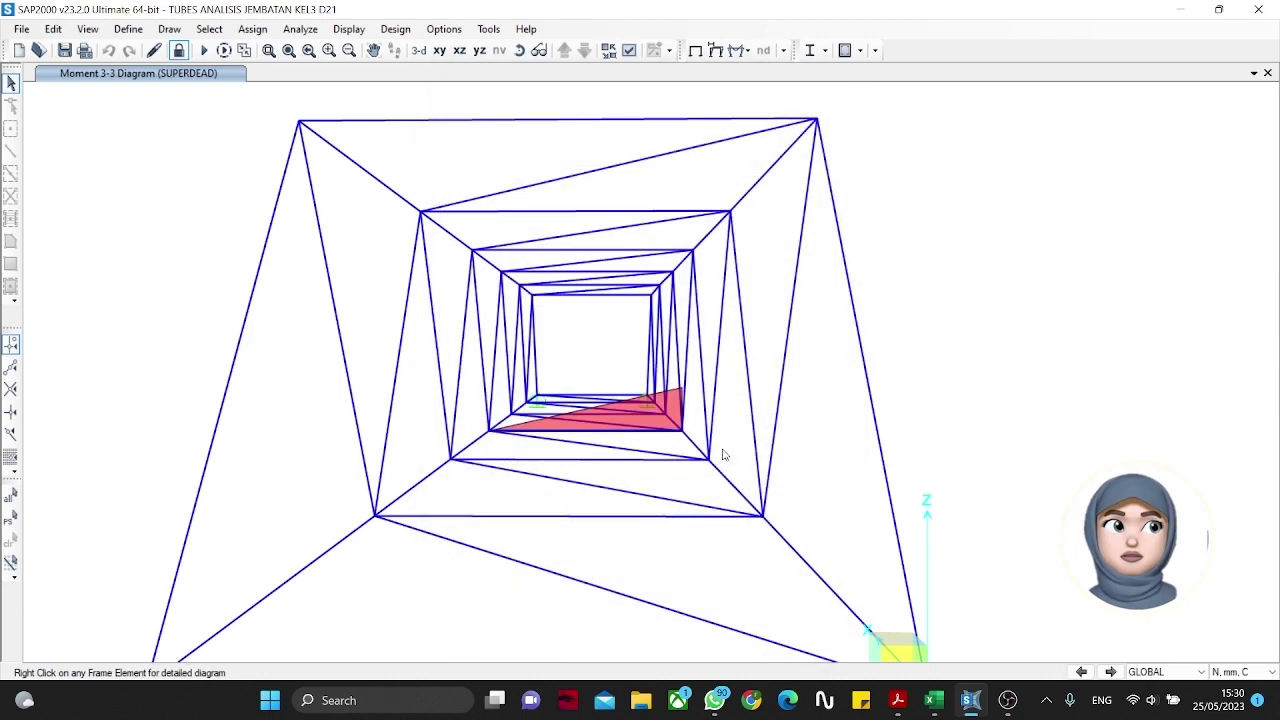
Step: Inspect frame S7's detailed diagrams, where the moment is essentially zero (-1.819E-12 N-mm)
click(645, 434)
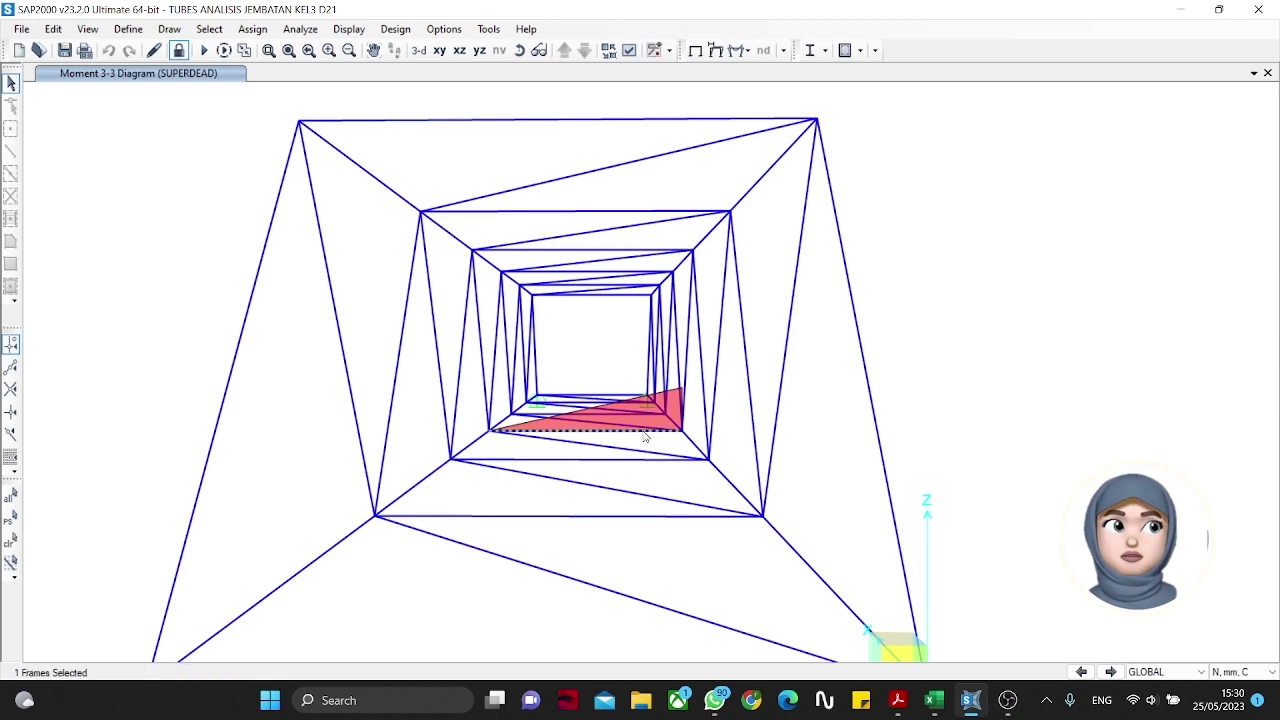
right_click(645, 434)
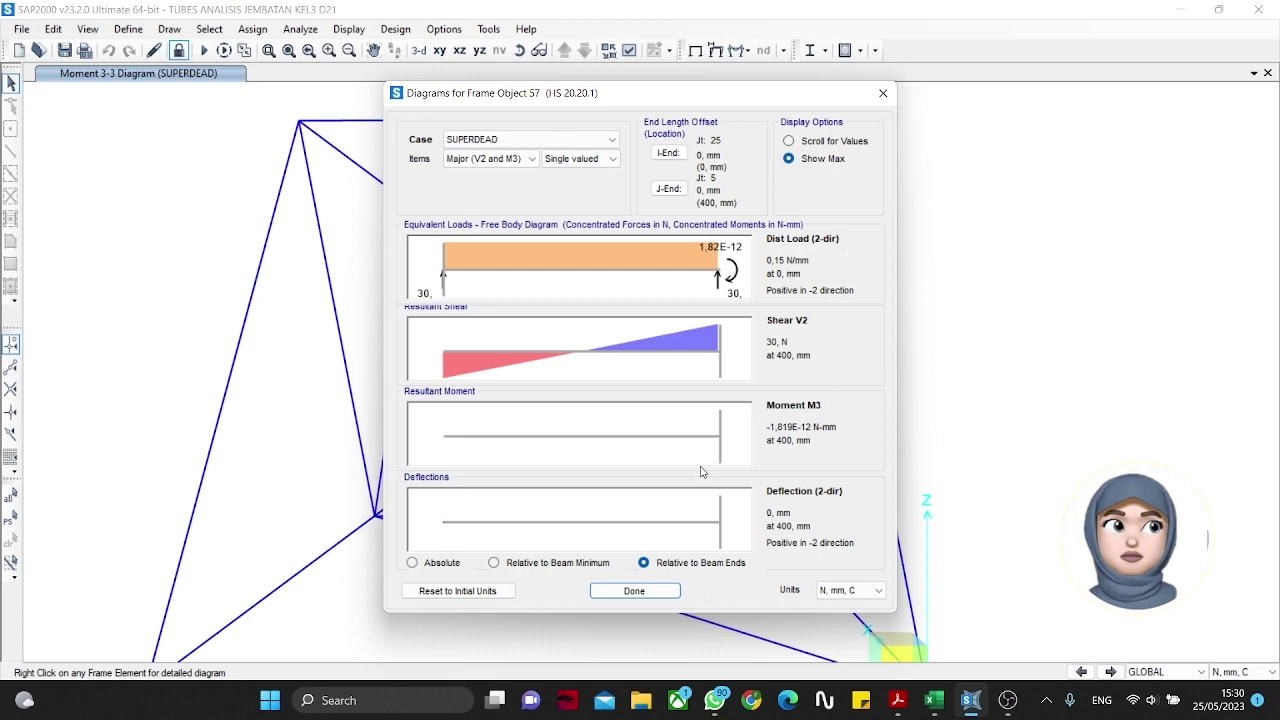
click(663, 590)
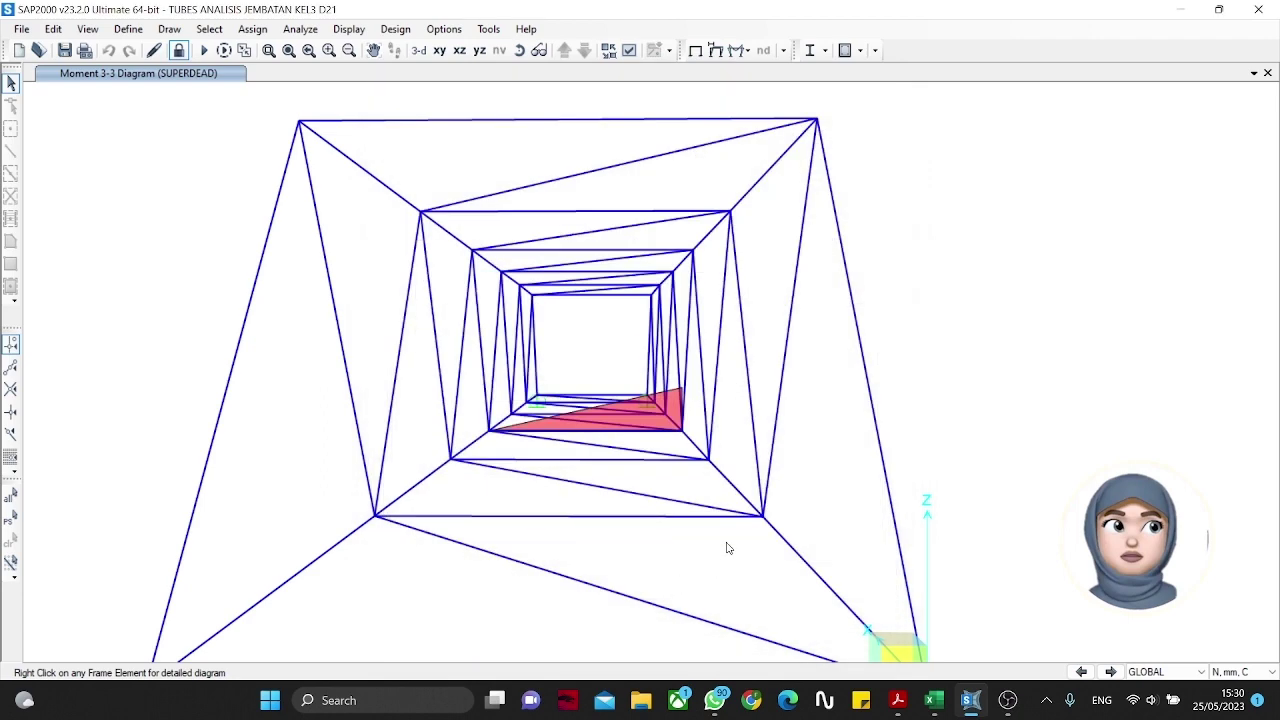
click(742, 51)
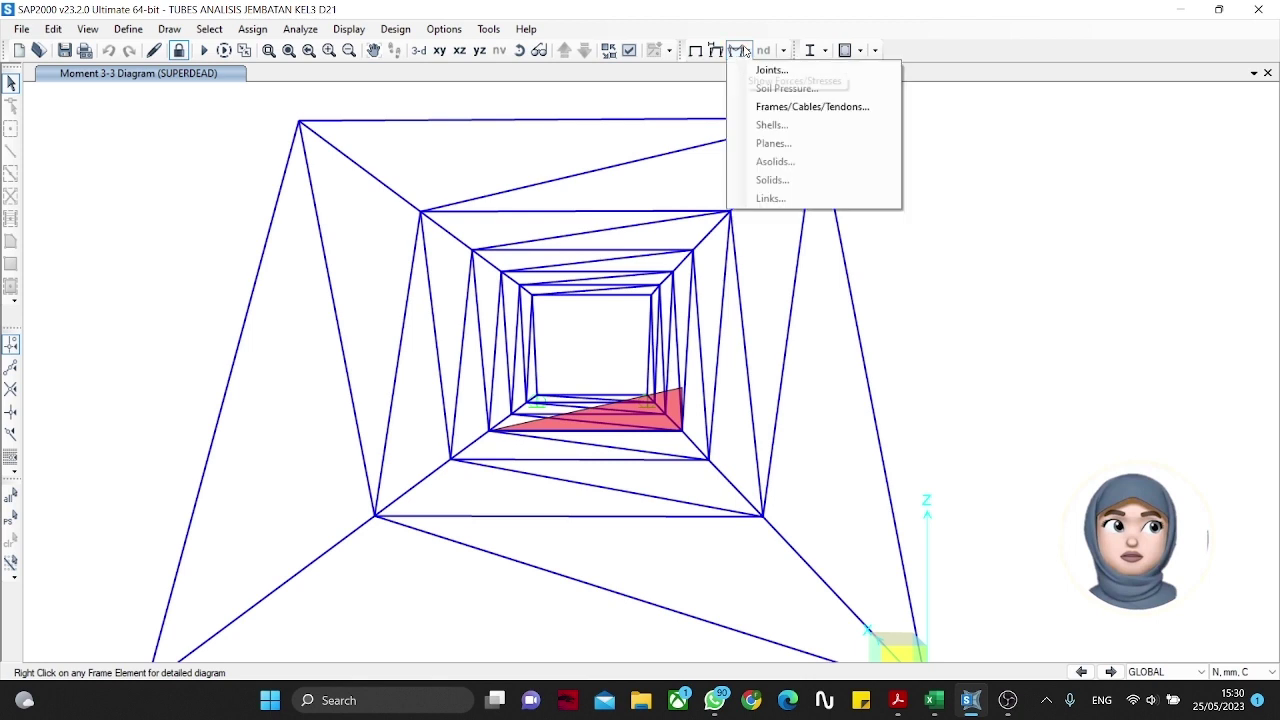
click(744, 52)
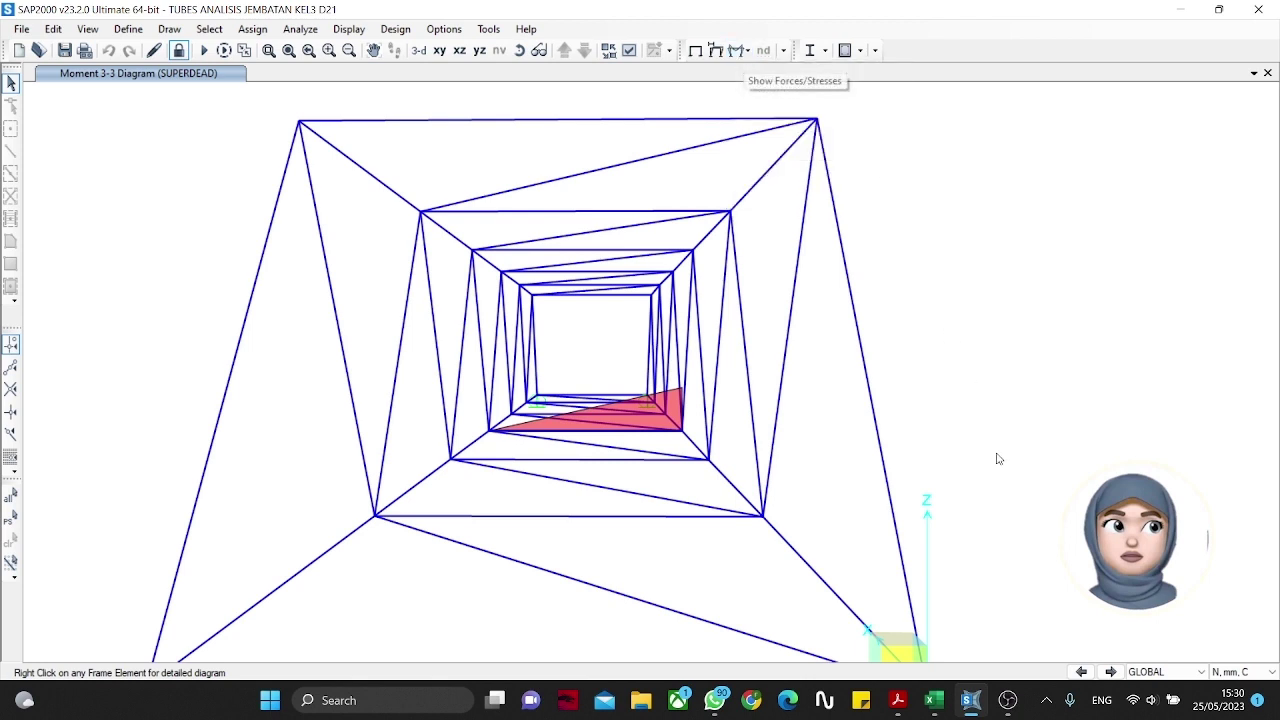
mouse_move(1015, 698)
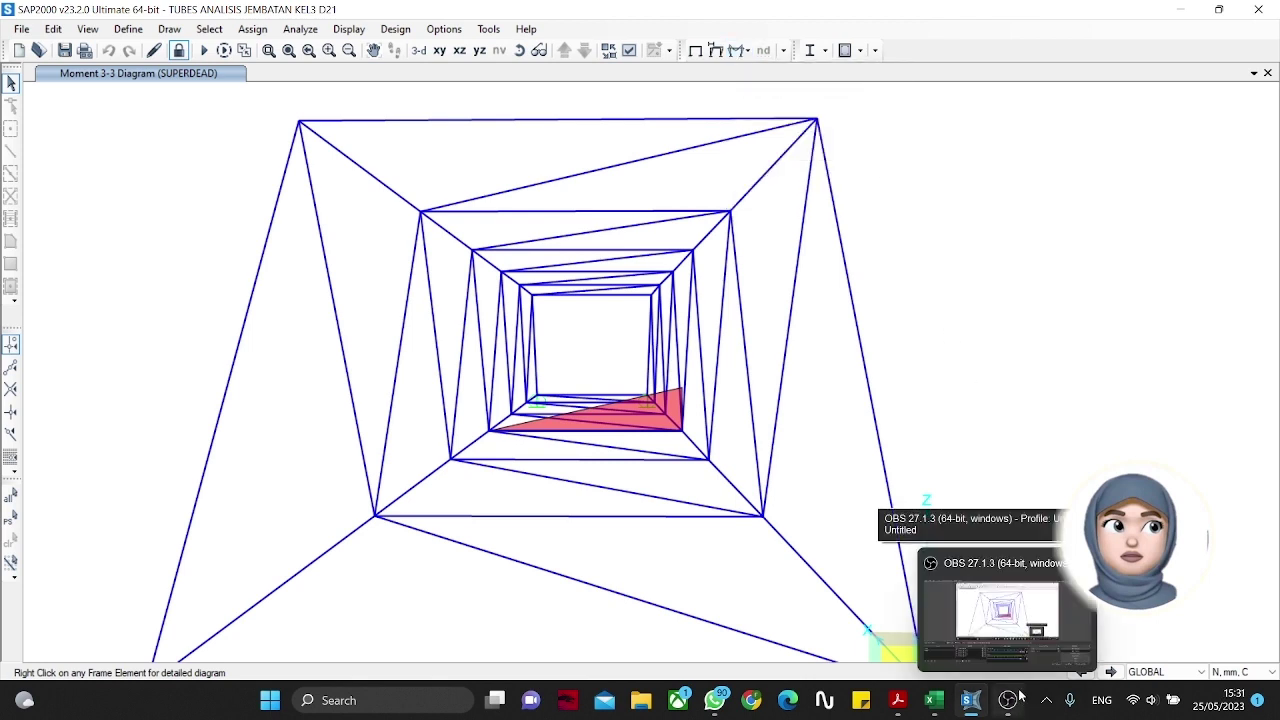
click(366, 30)
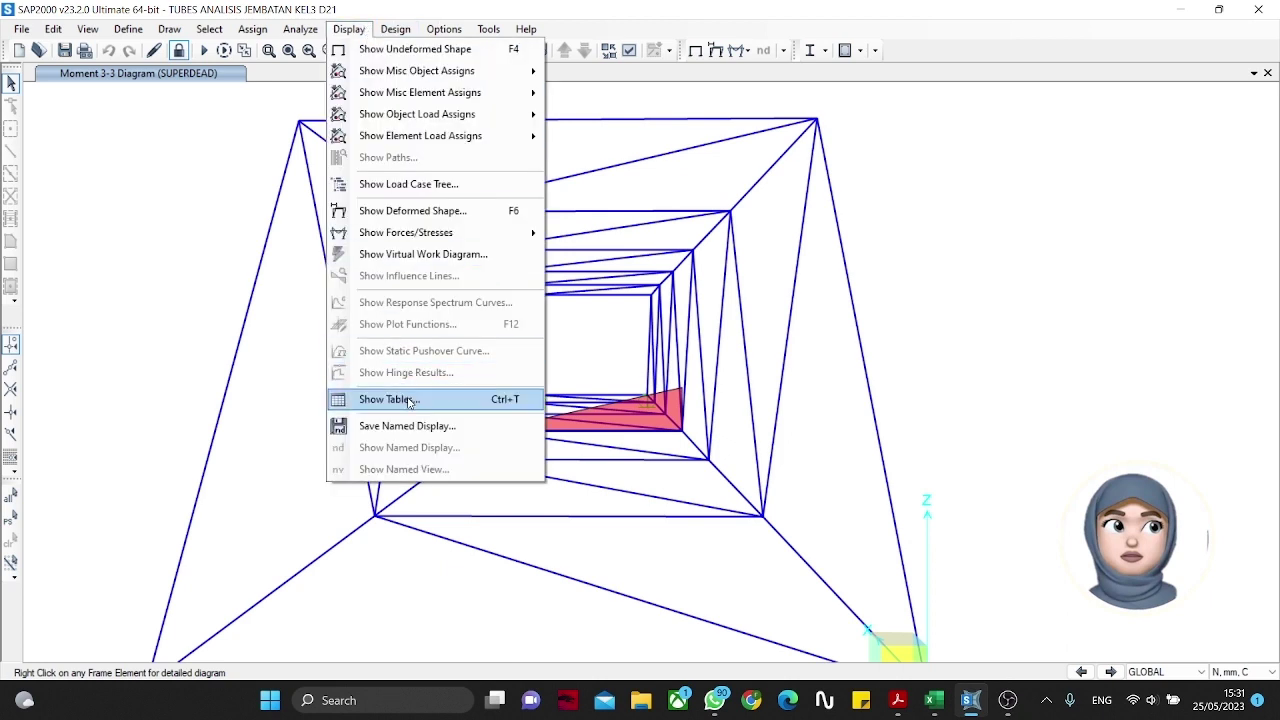
click(390, 399)
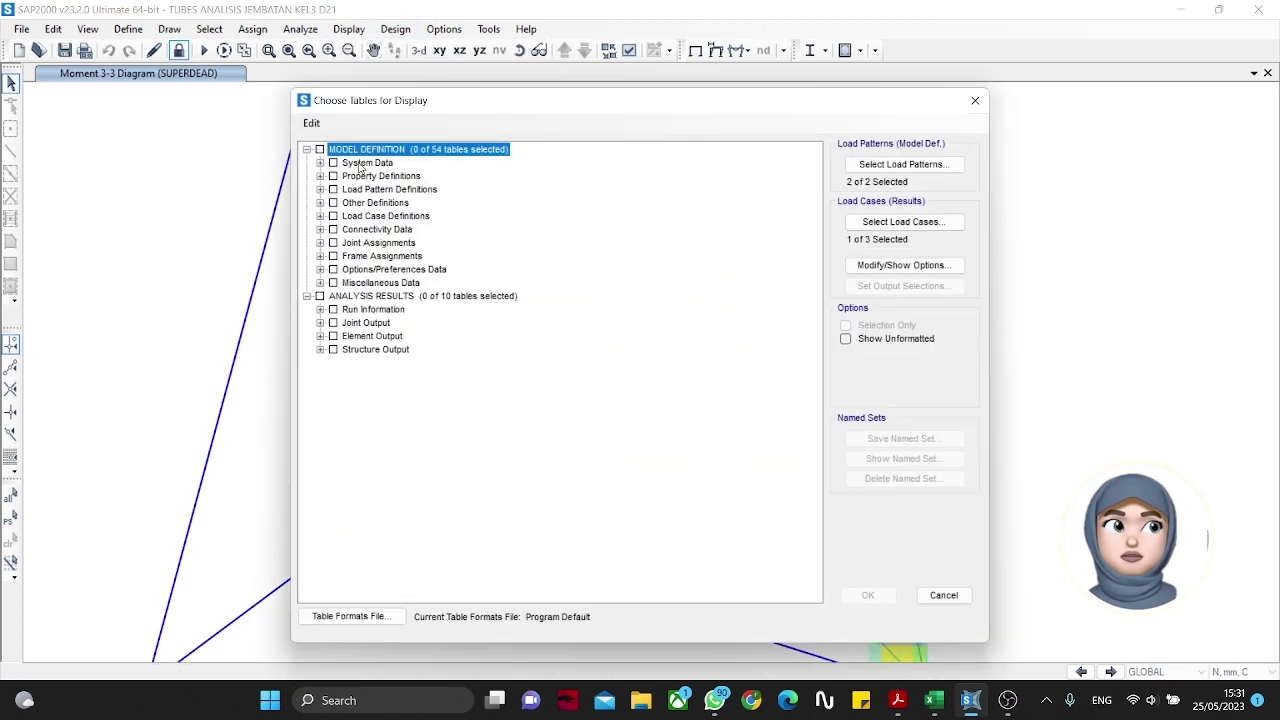
click(333, 203)
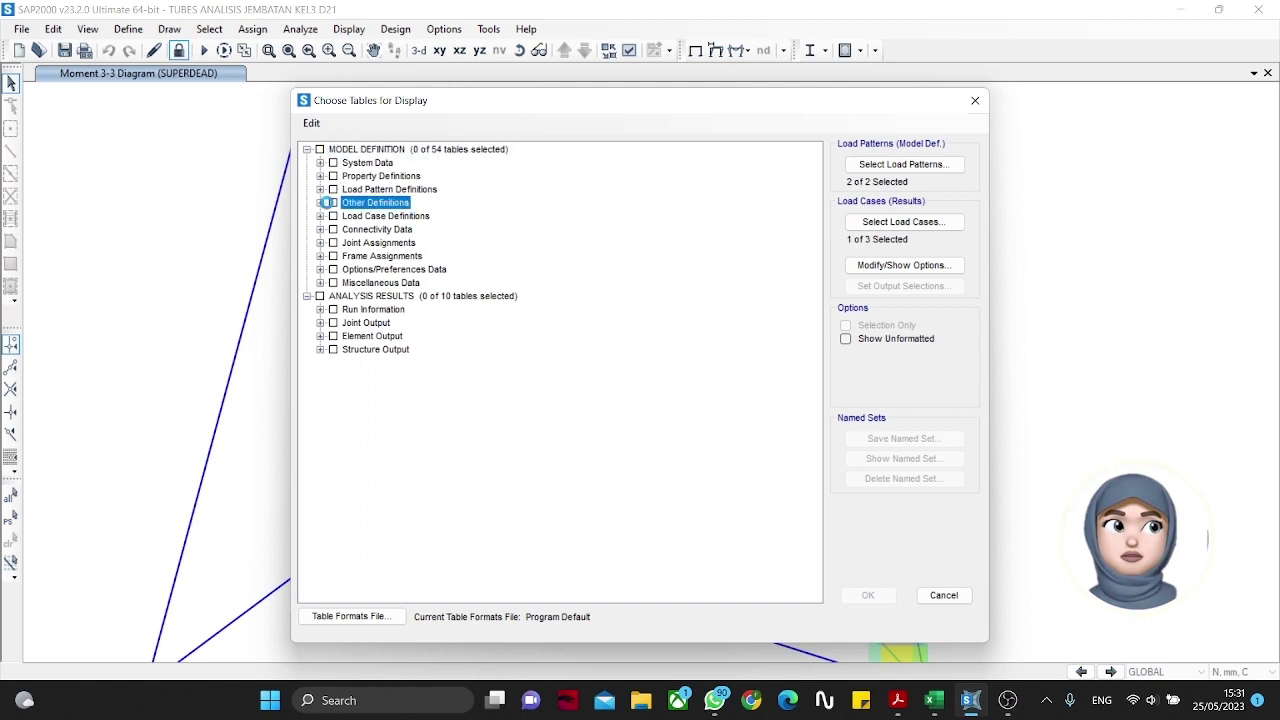
click(320, 203)
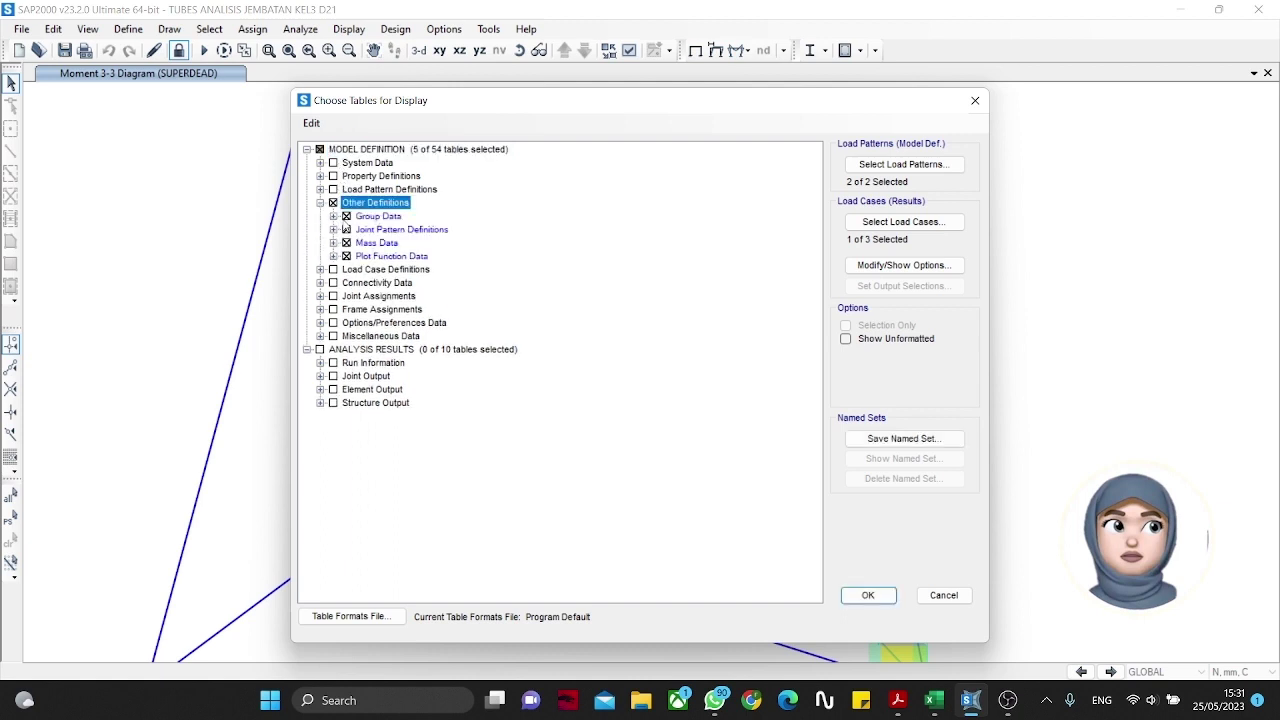
click(333, 203)
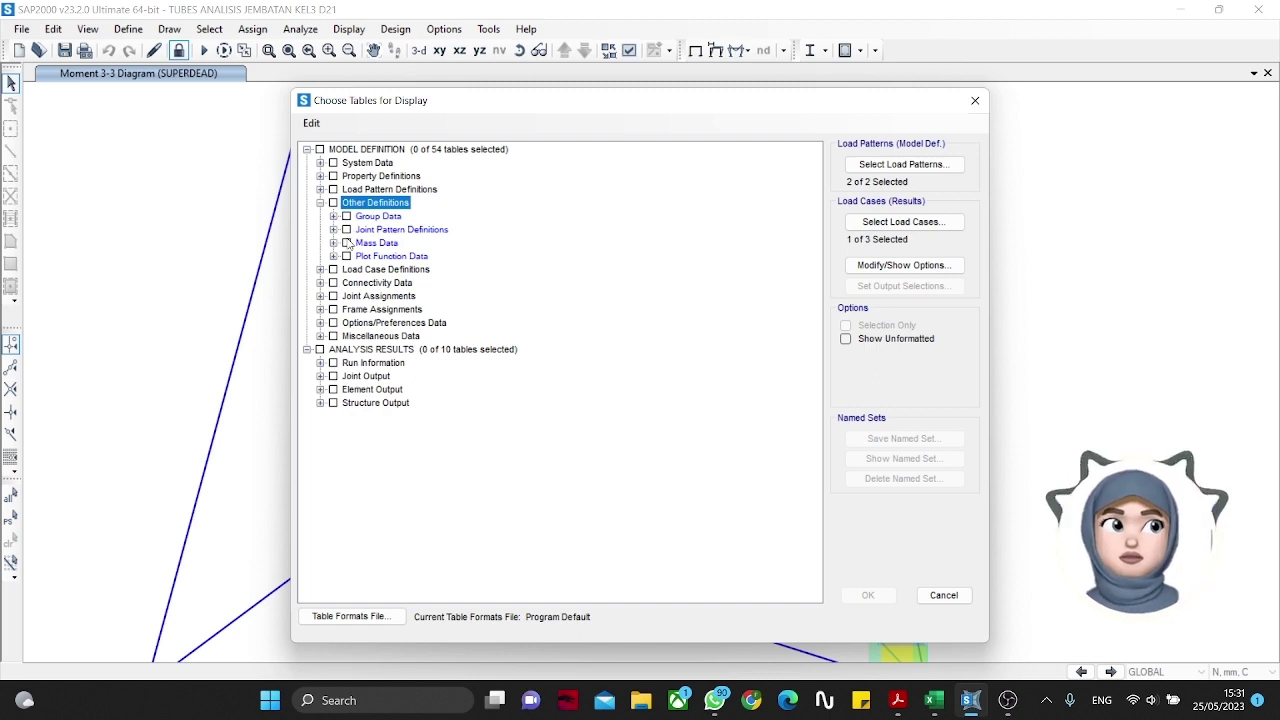
click(333, 243)
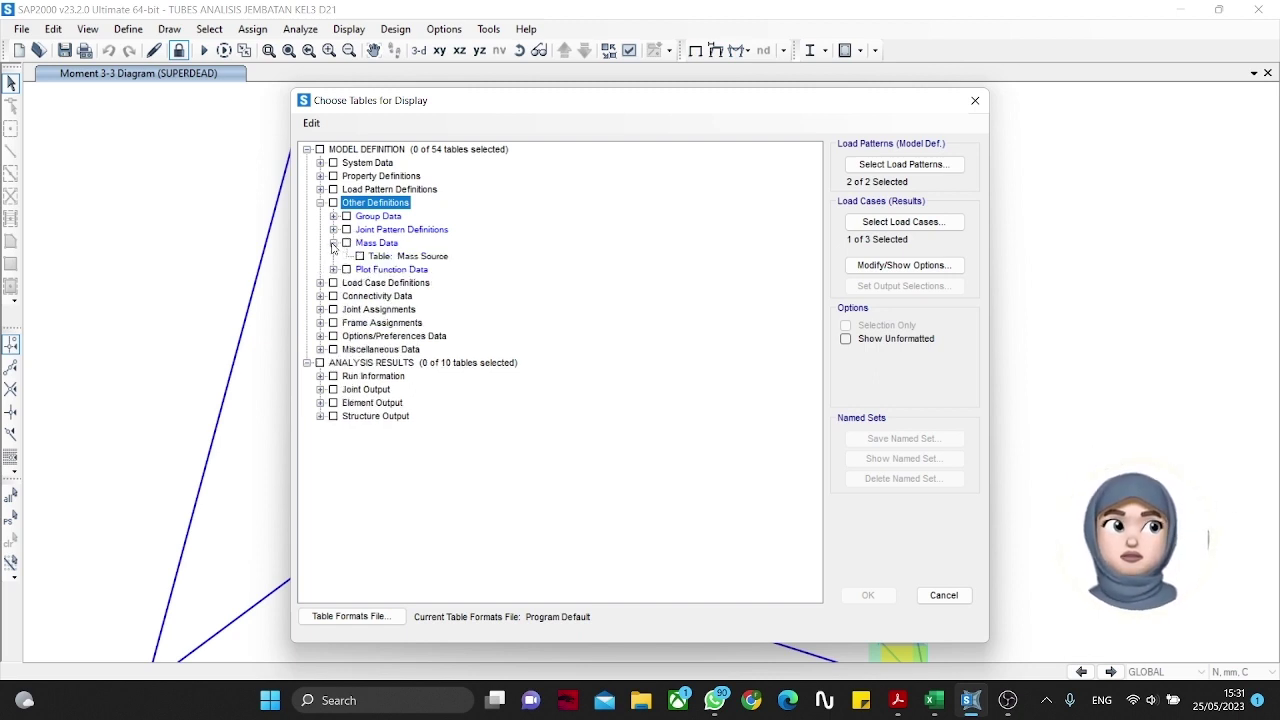
click(334, 270)
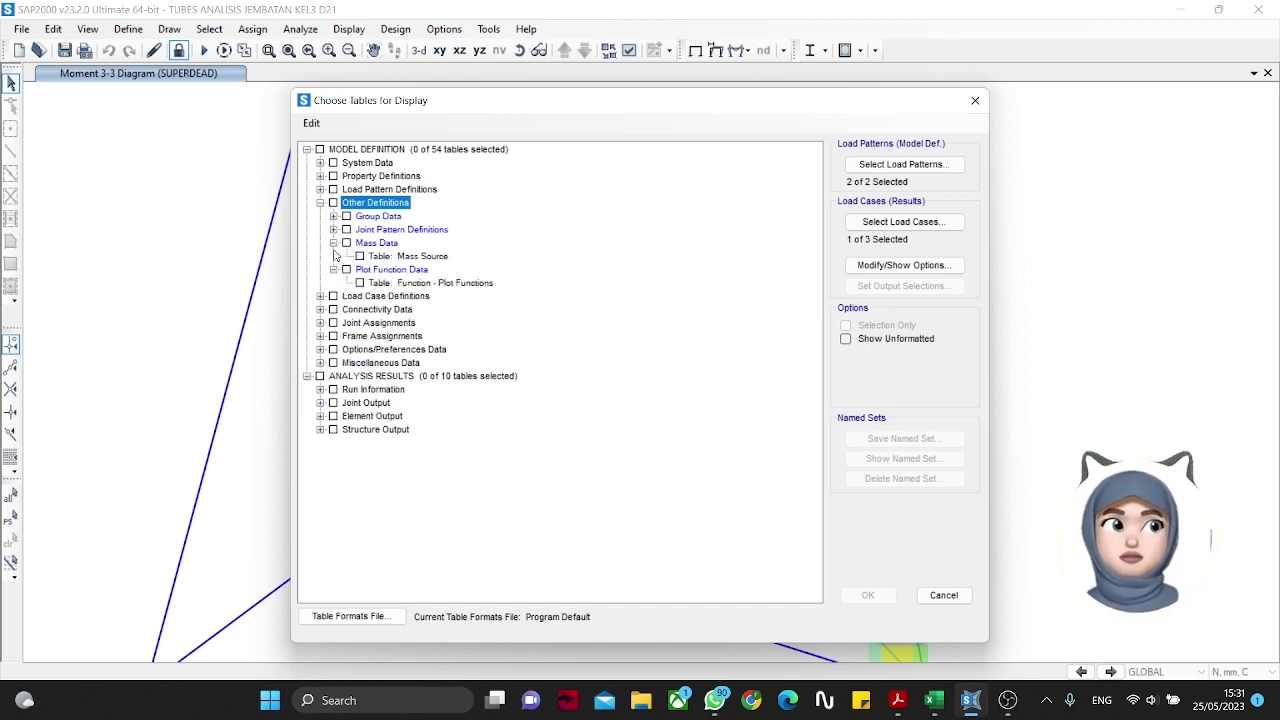
click(333, 230)
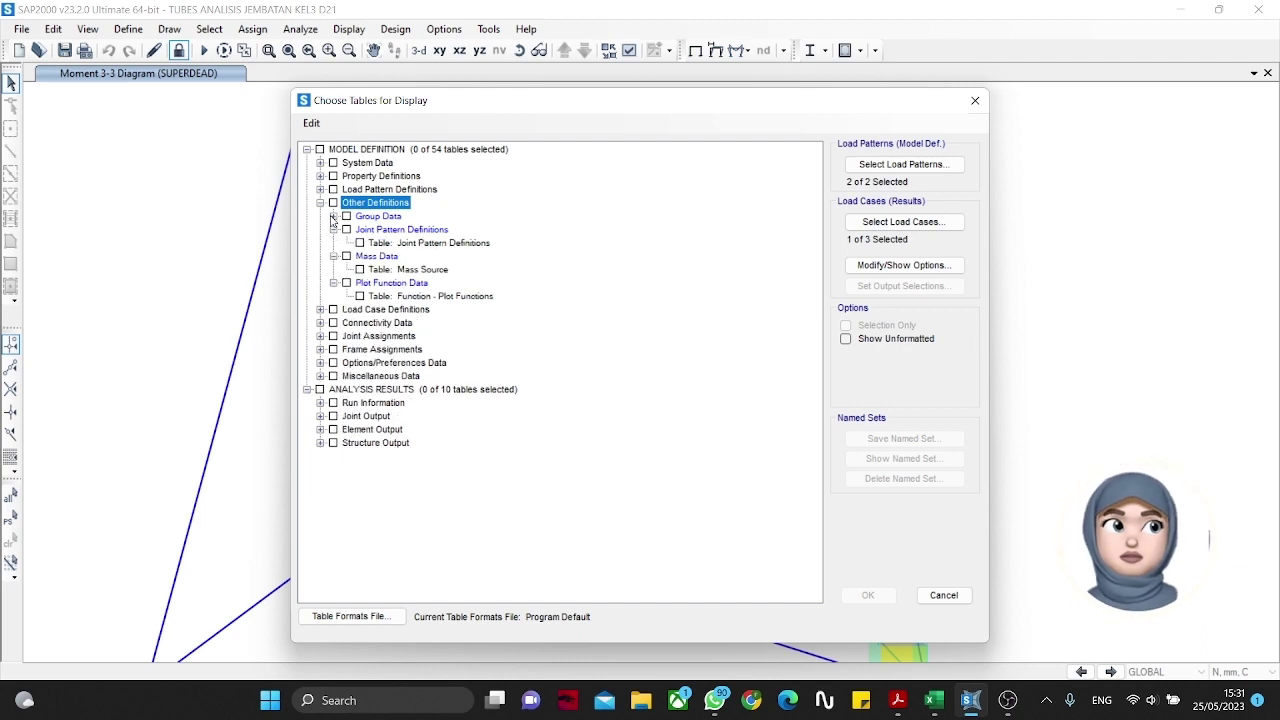
click(333, 216)
click(360, 243)
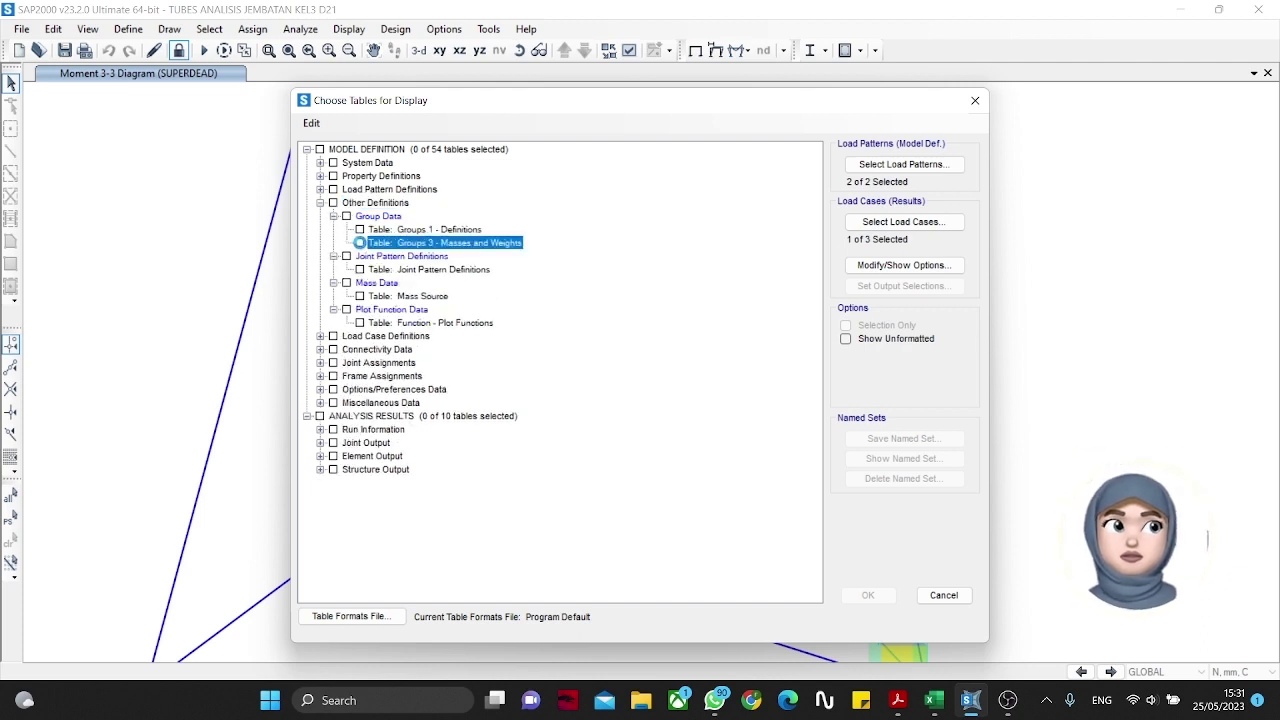
click(868, 595)
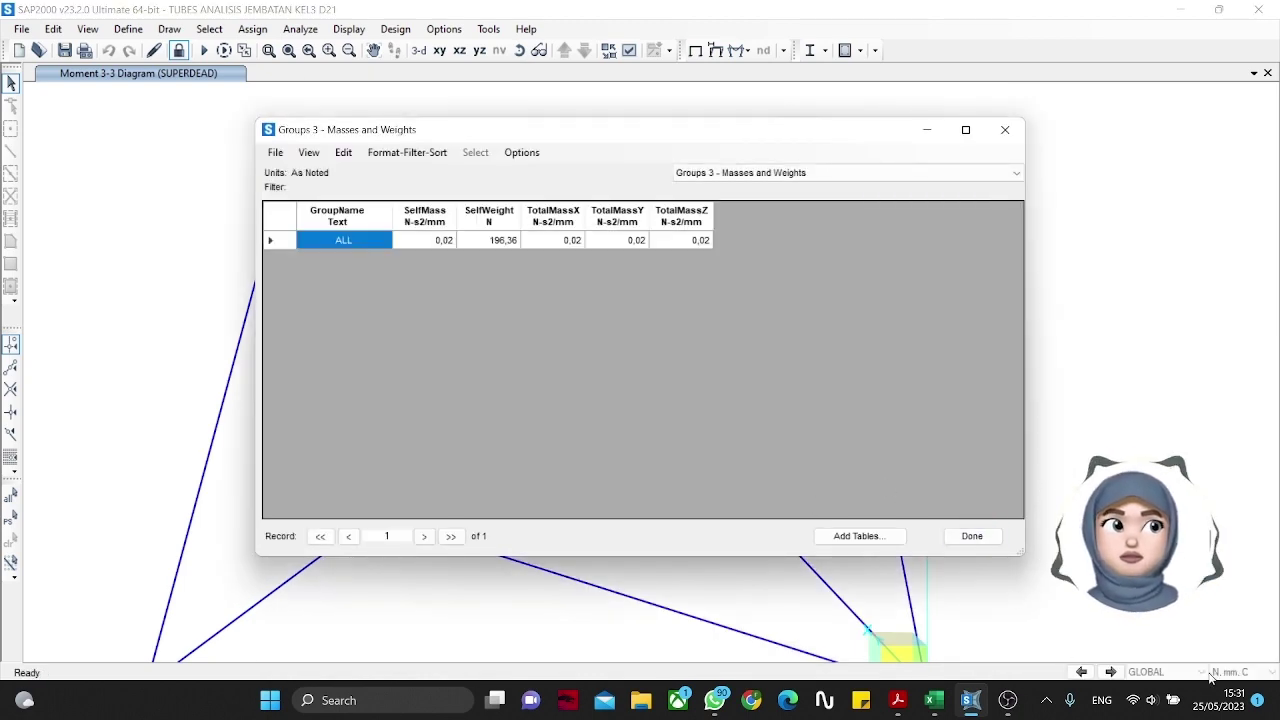
click(976, 536)
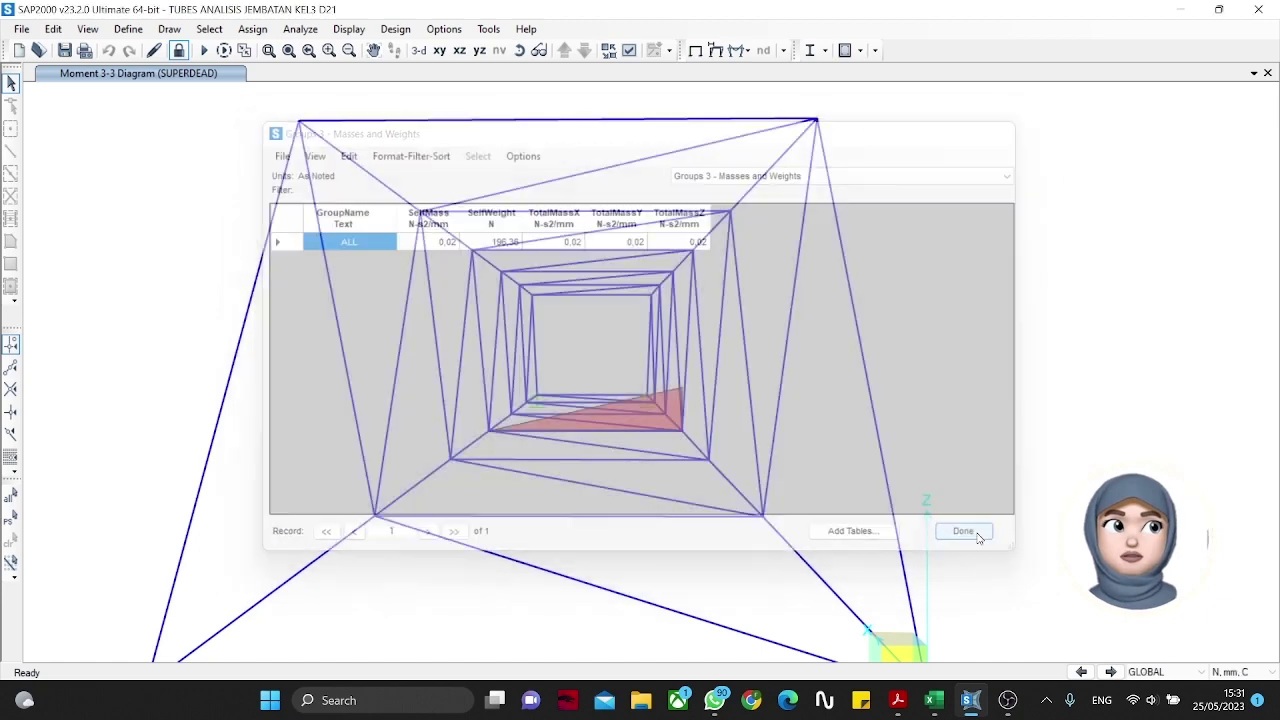
Step: Switch units to Kgf, mm, C and confirm the 20.02 Kgf self weight in the masses table
click(1229, 670)
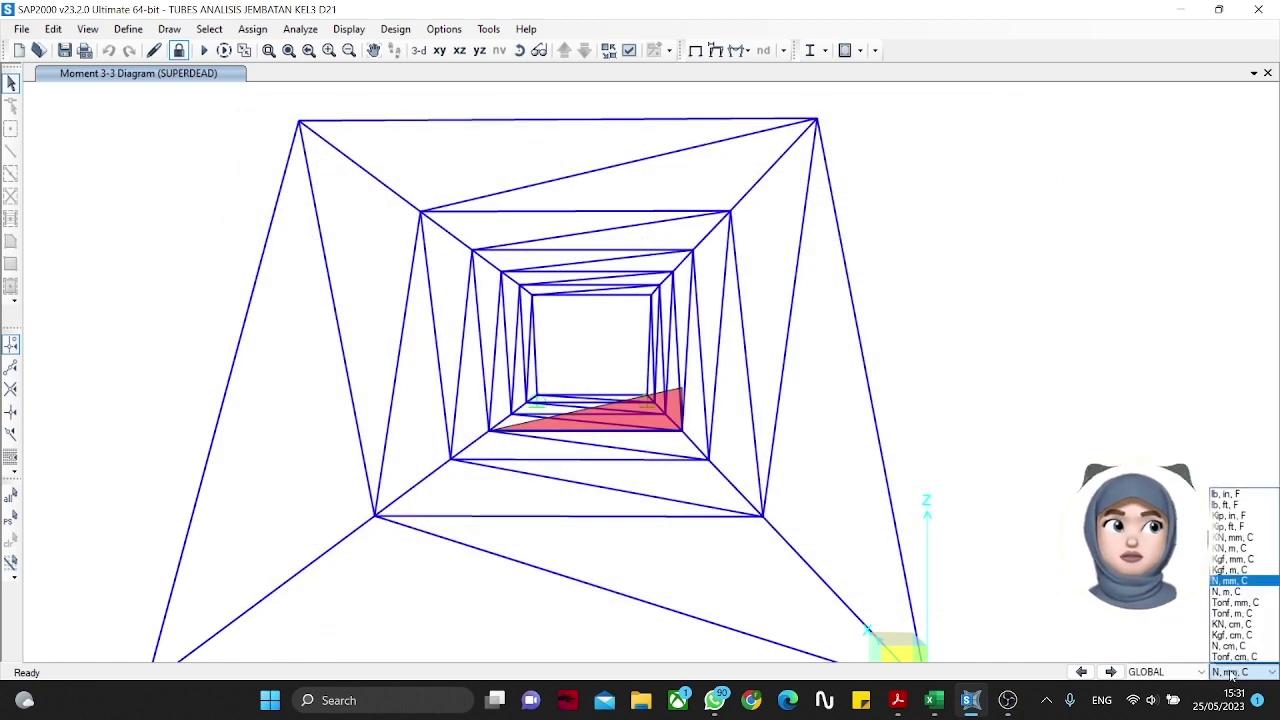
click(1250, 564)
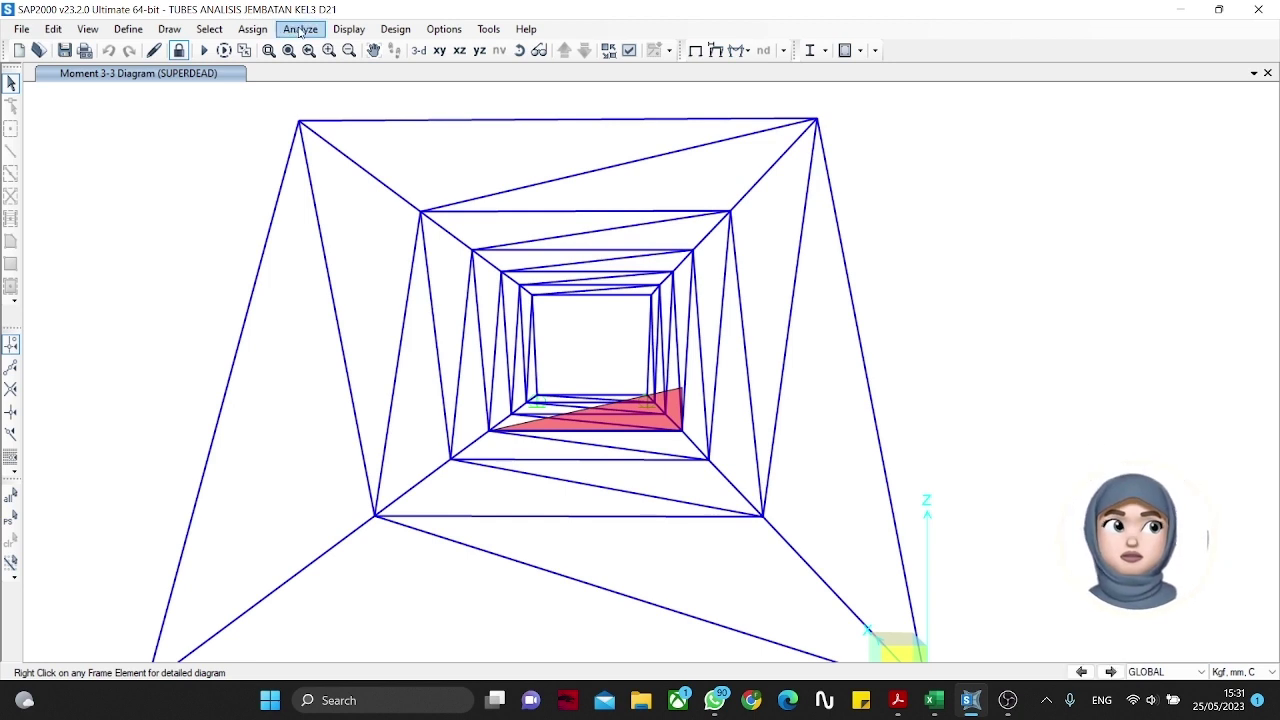
click(350, 30)
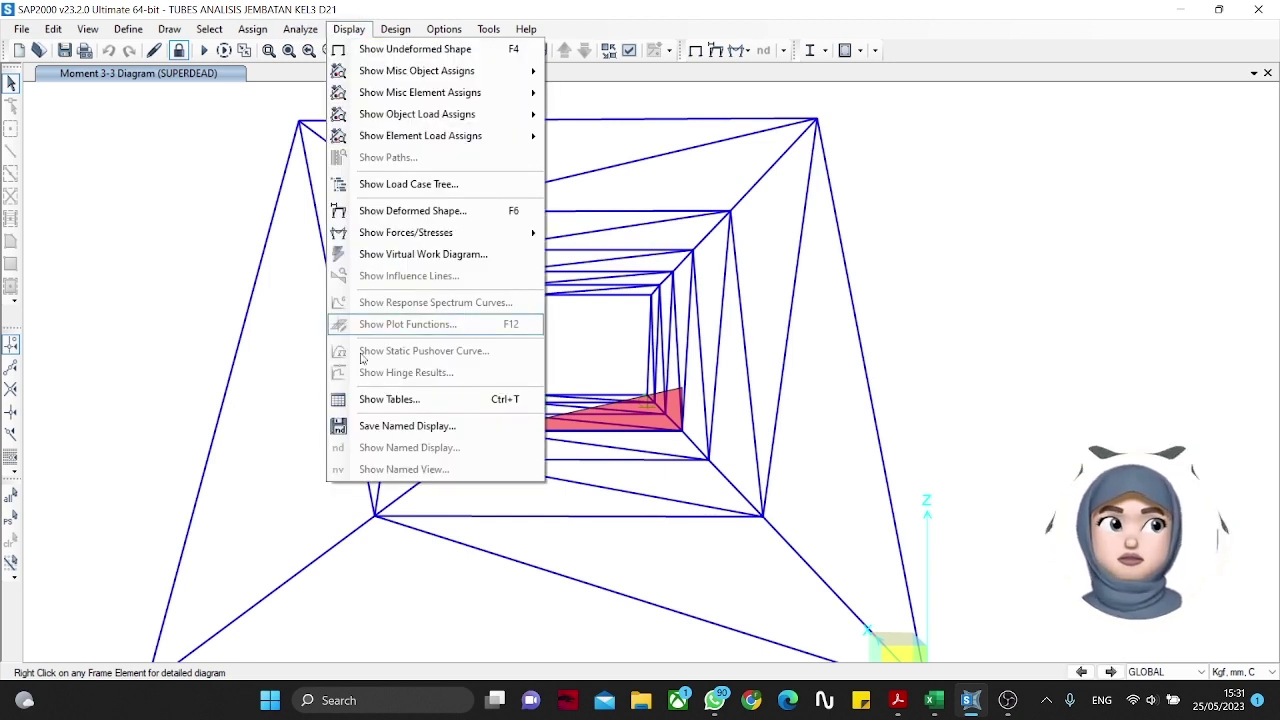
click(385, 400)
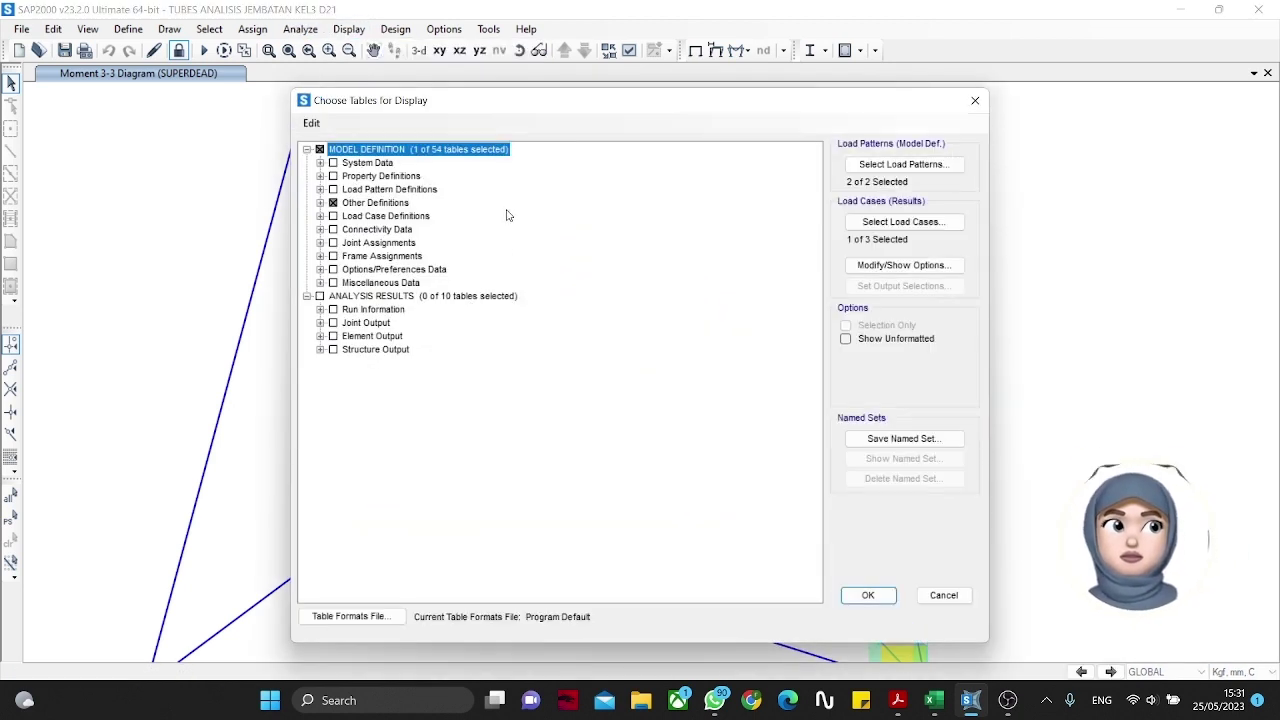
click(868, 595)
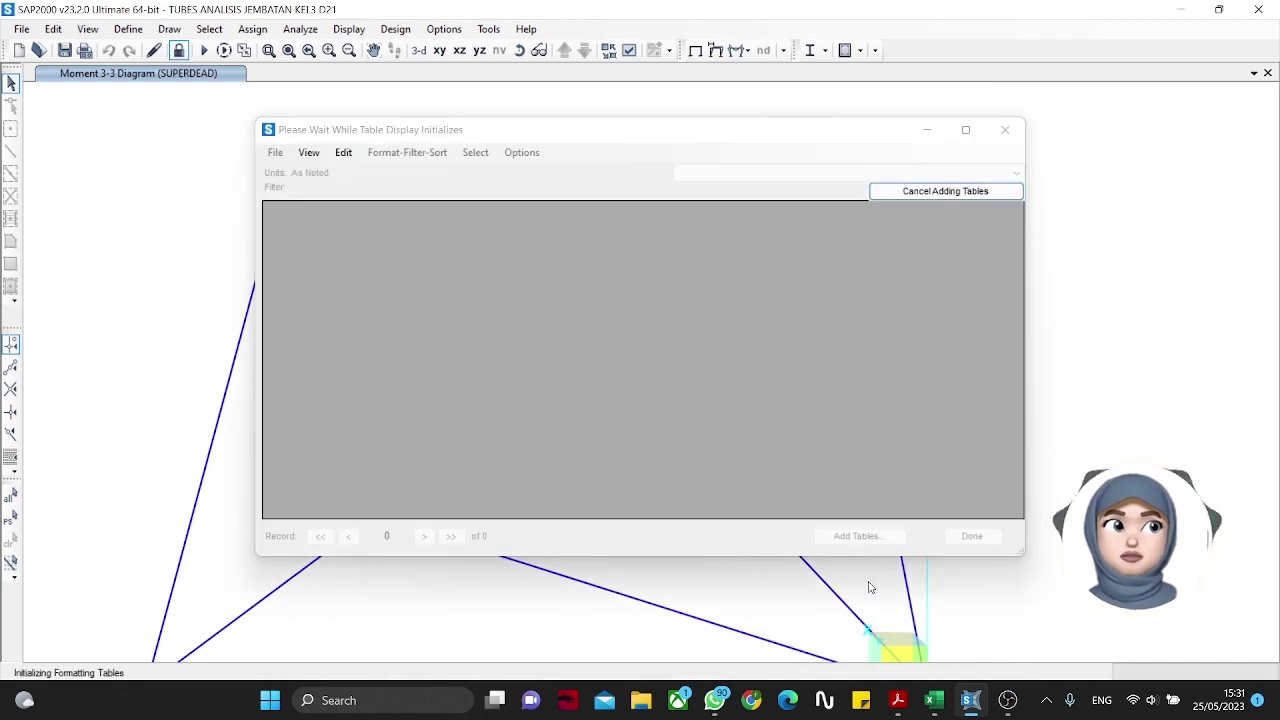
click(499, 241)
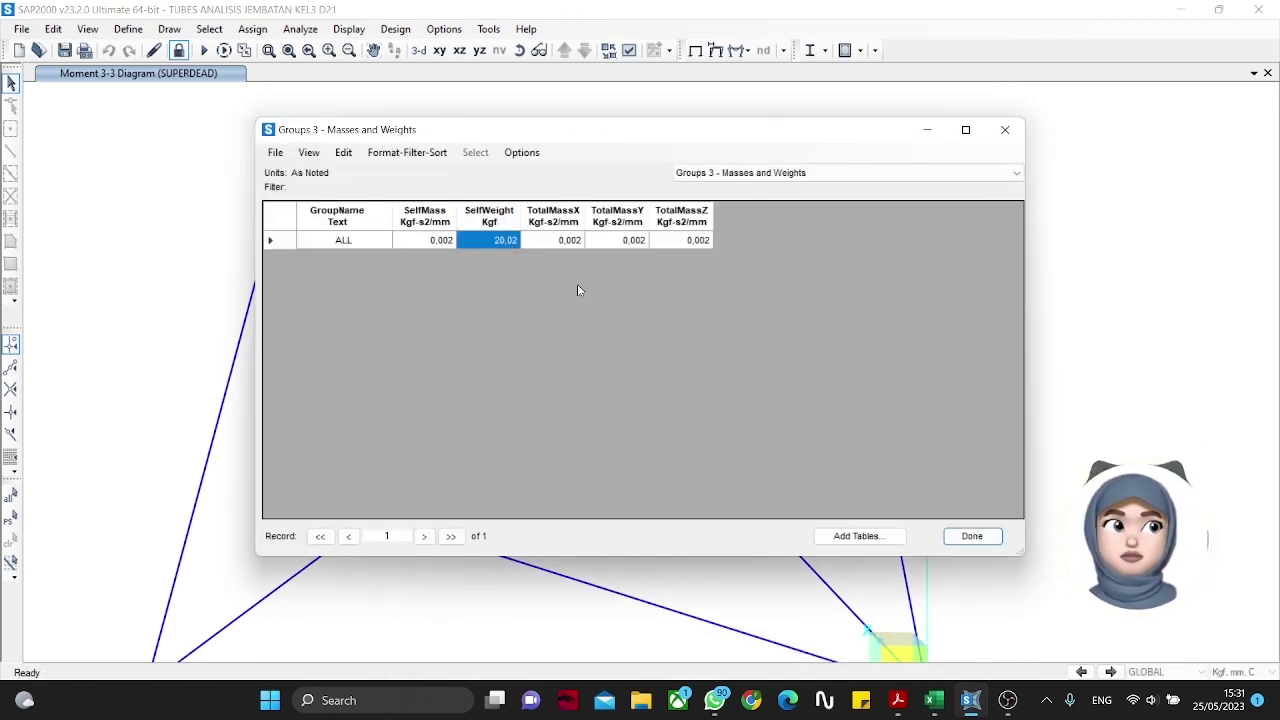
click(971, 536)
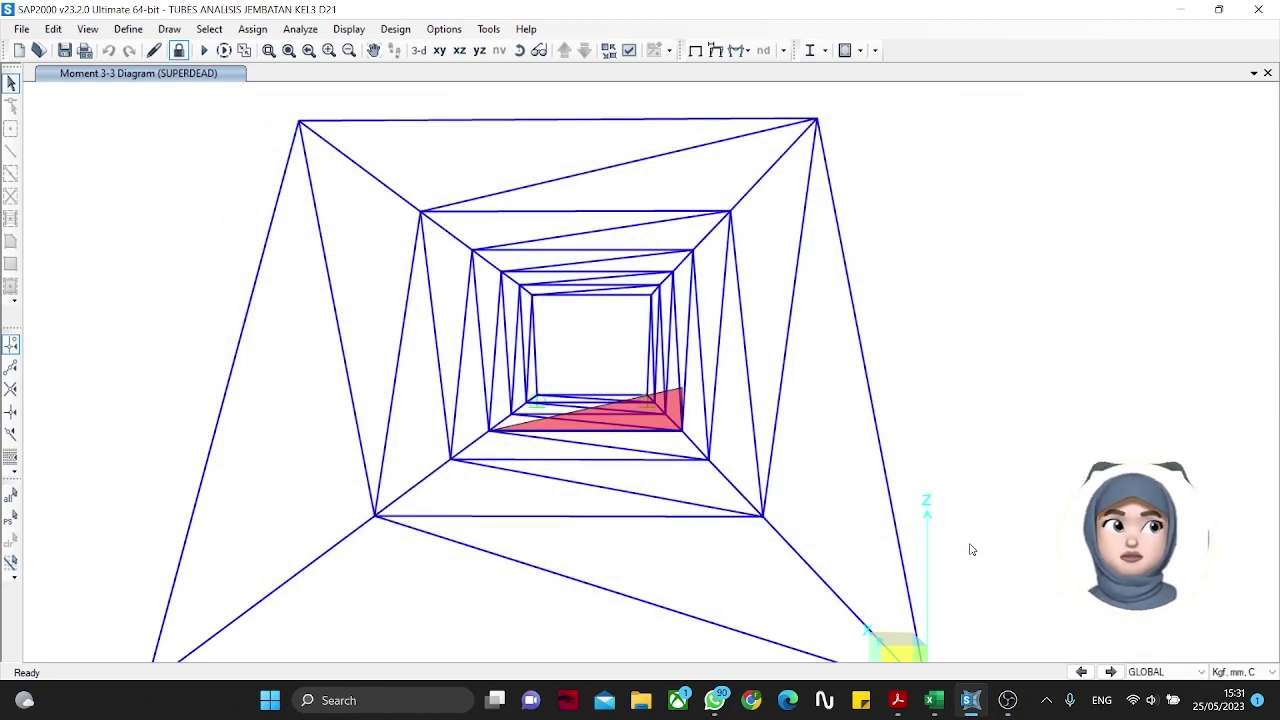